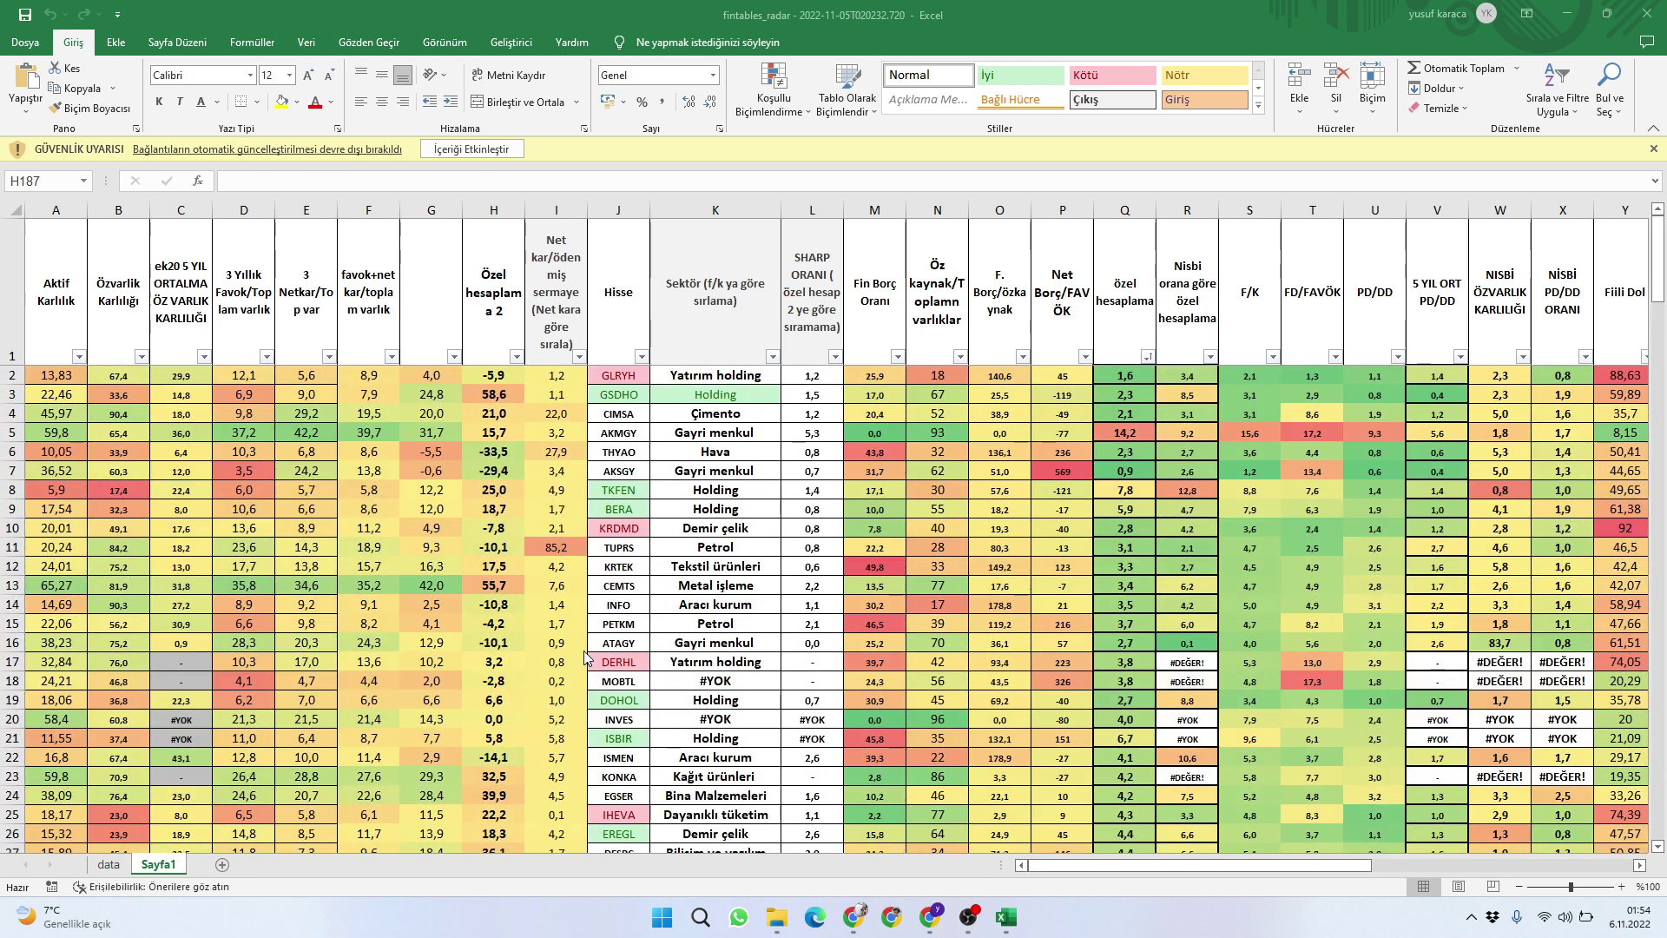
# - Filter the Sektör column to show only the Aracı kurum companies
pyautogui.click(771, 356)
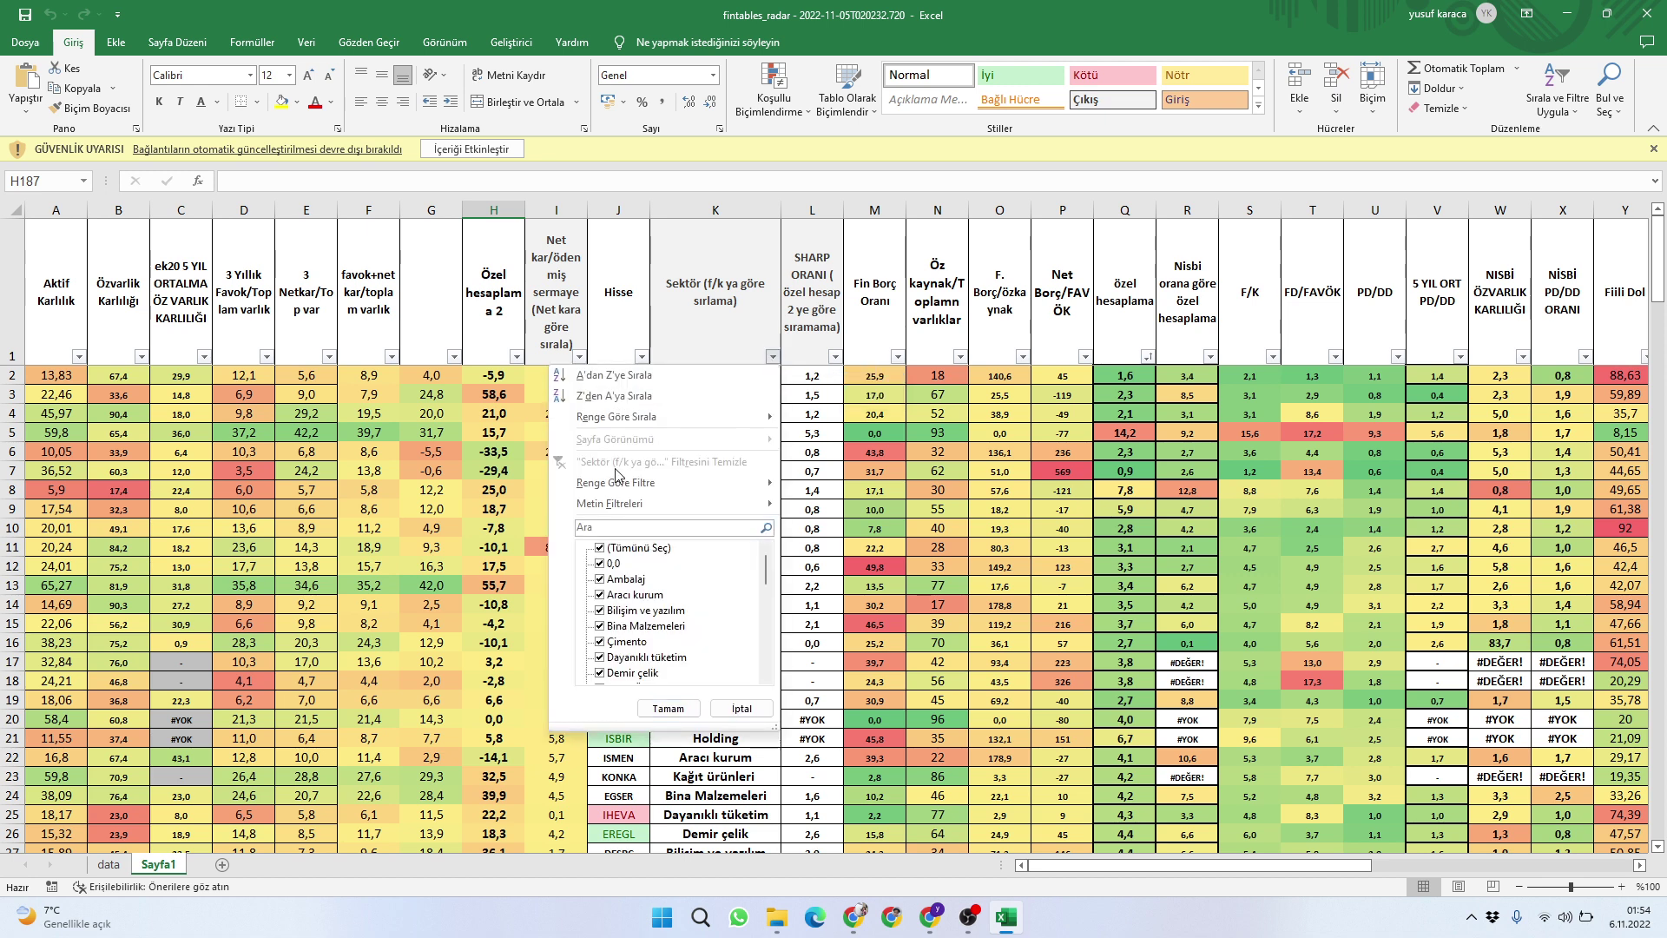
pyautogui.click(611, 551)
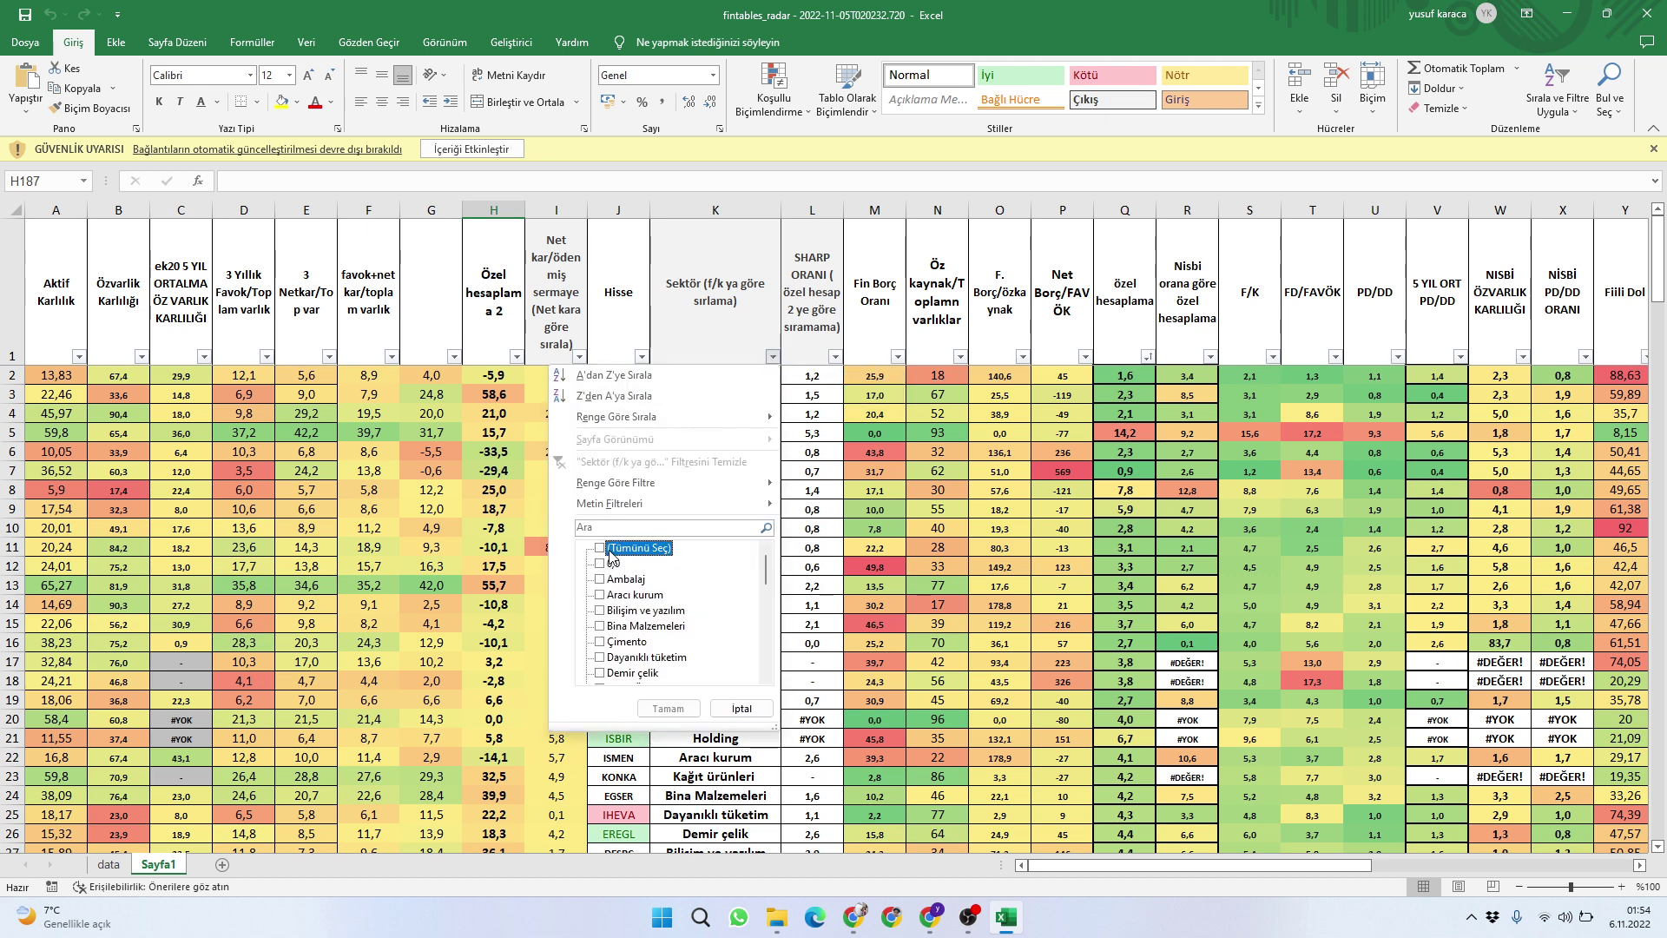
pyautogui.click(600, 595)
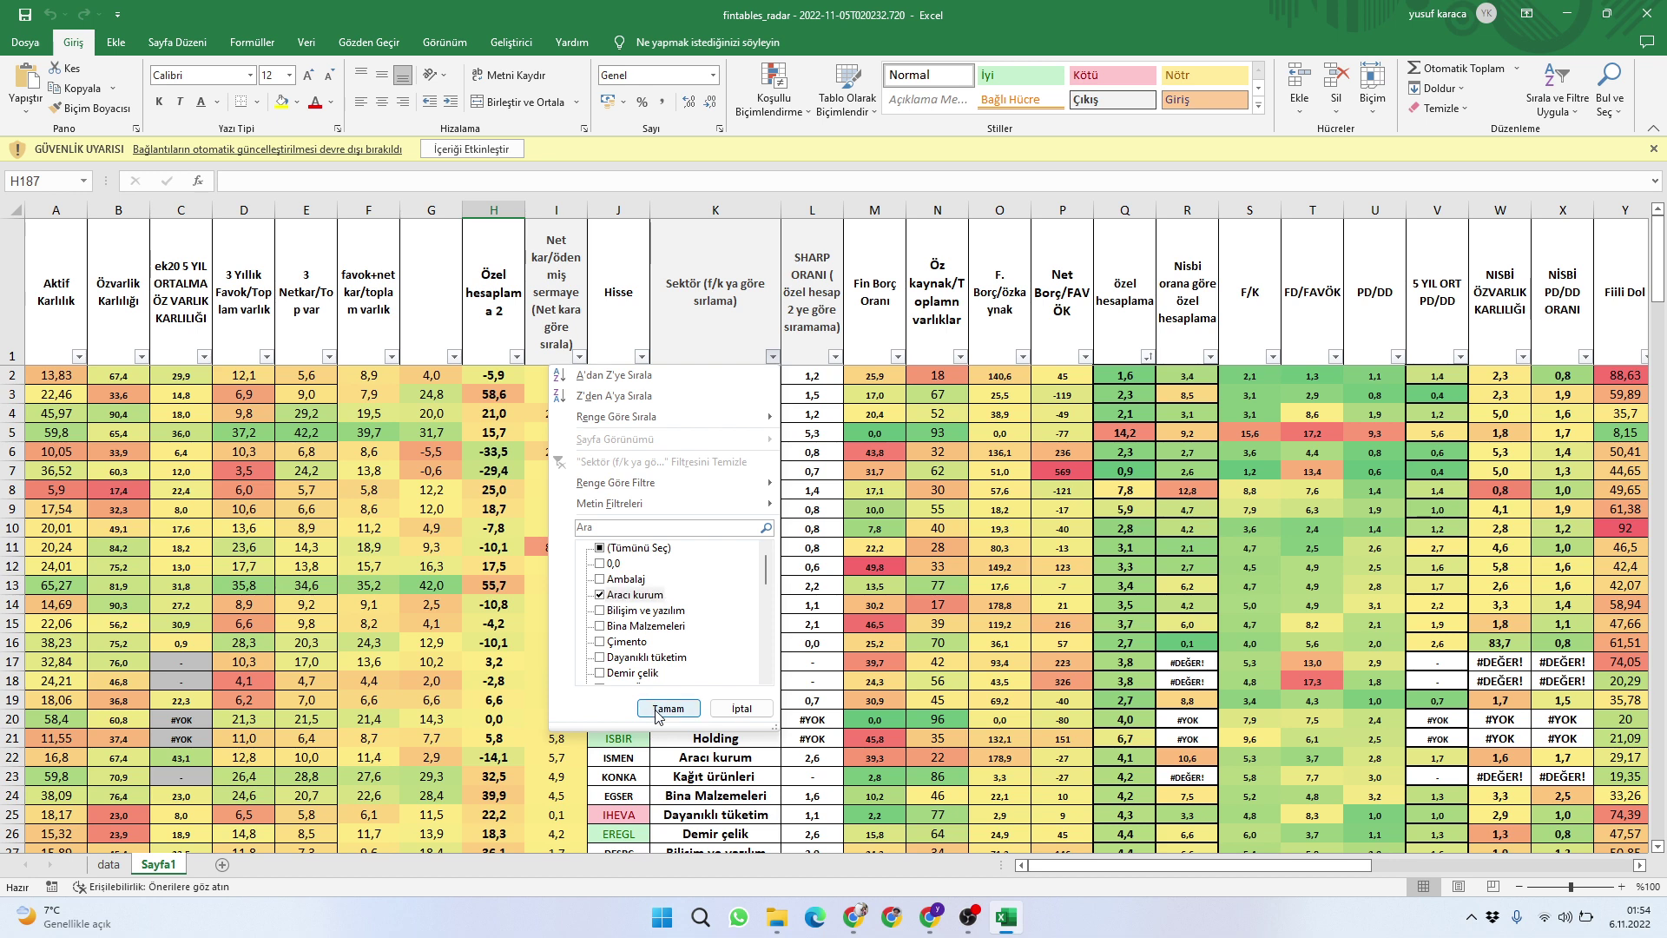
pyautogui.click(668, 709)
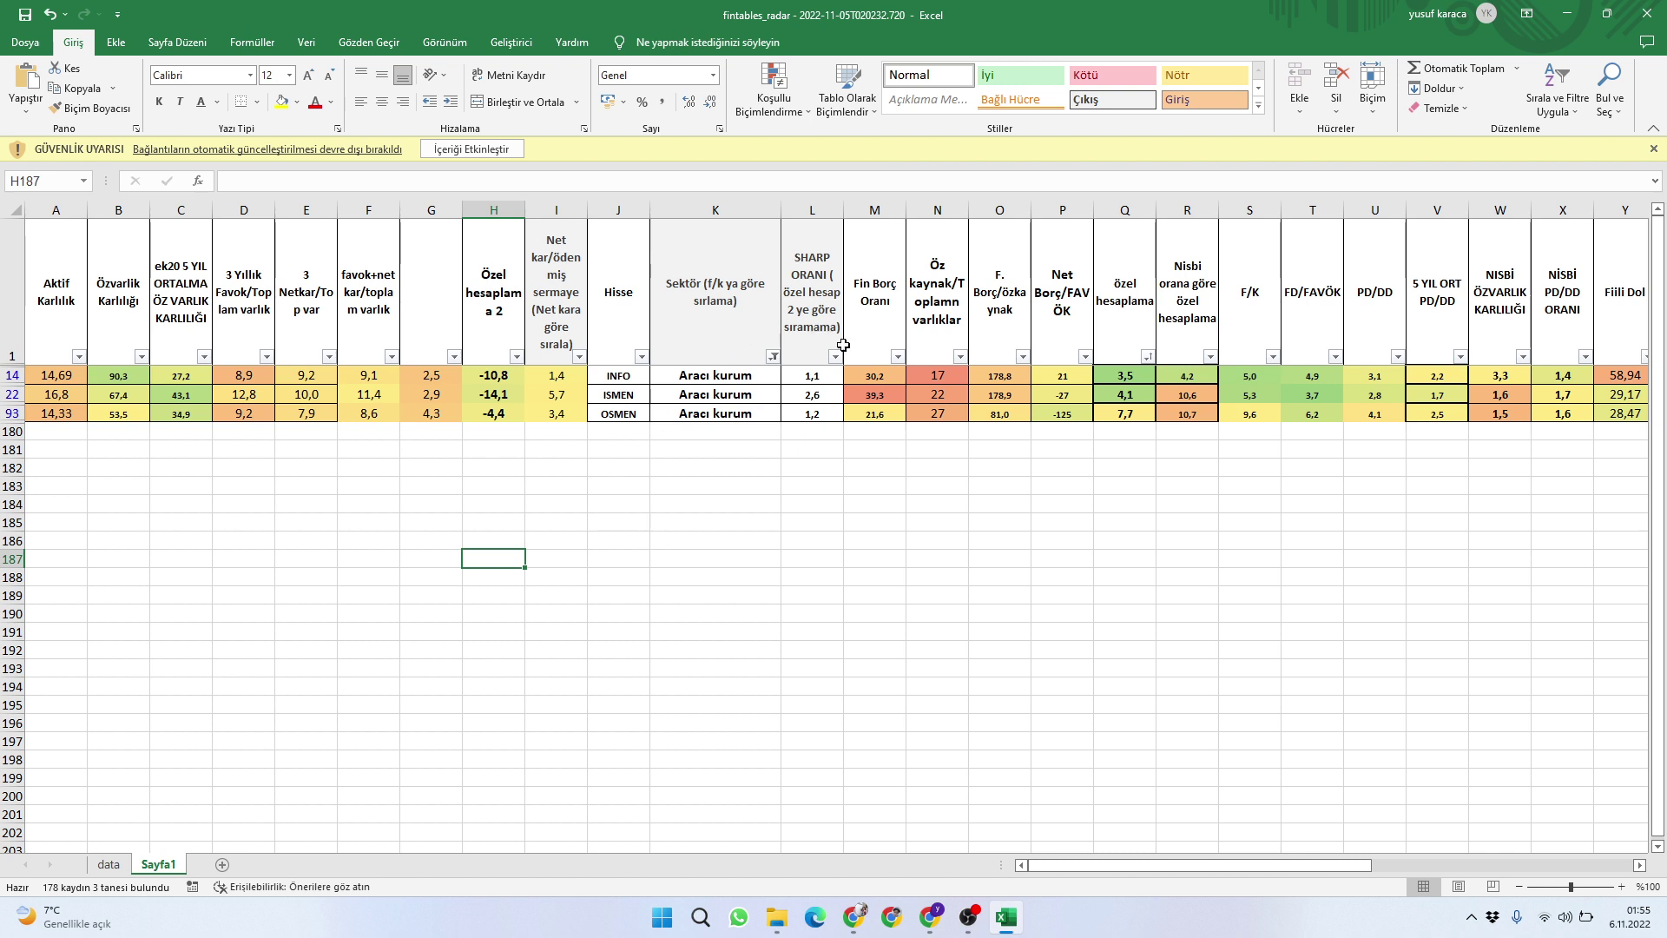
# - Delete the entire OSMEN row from the filtered brokerage list
pyautogui.click(12, 411)
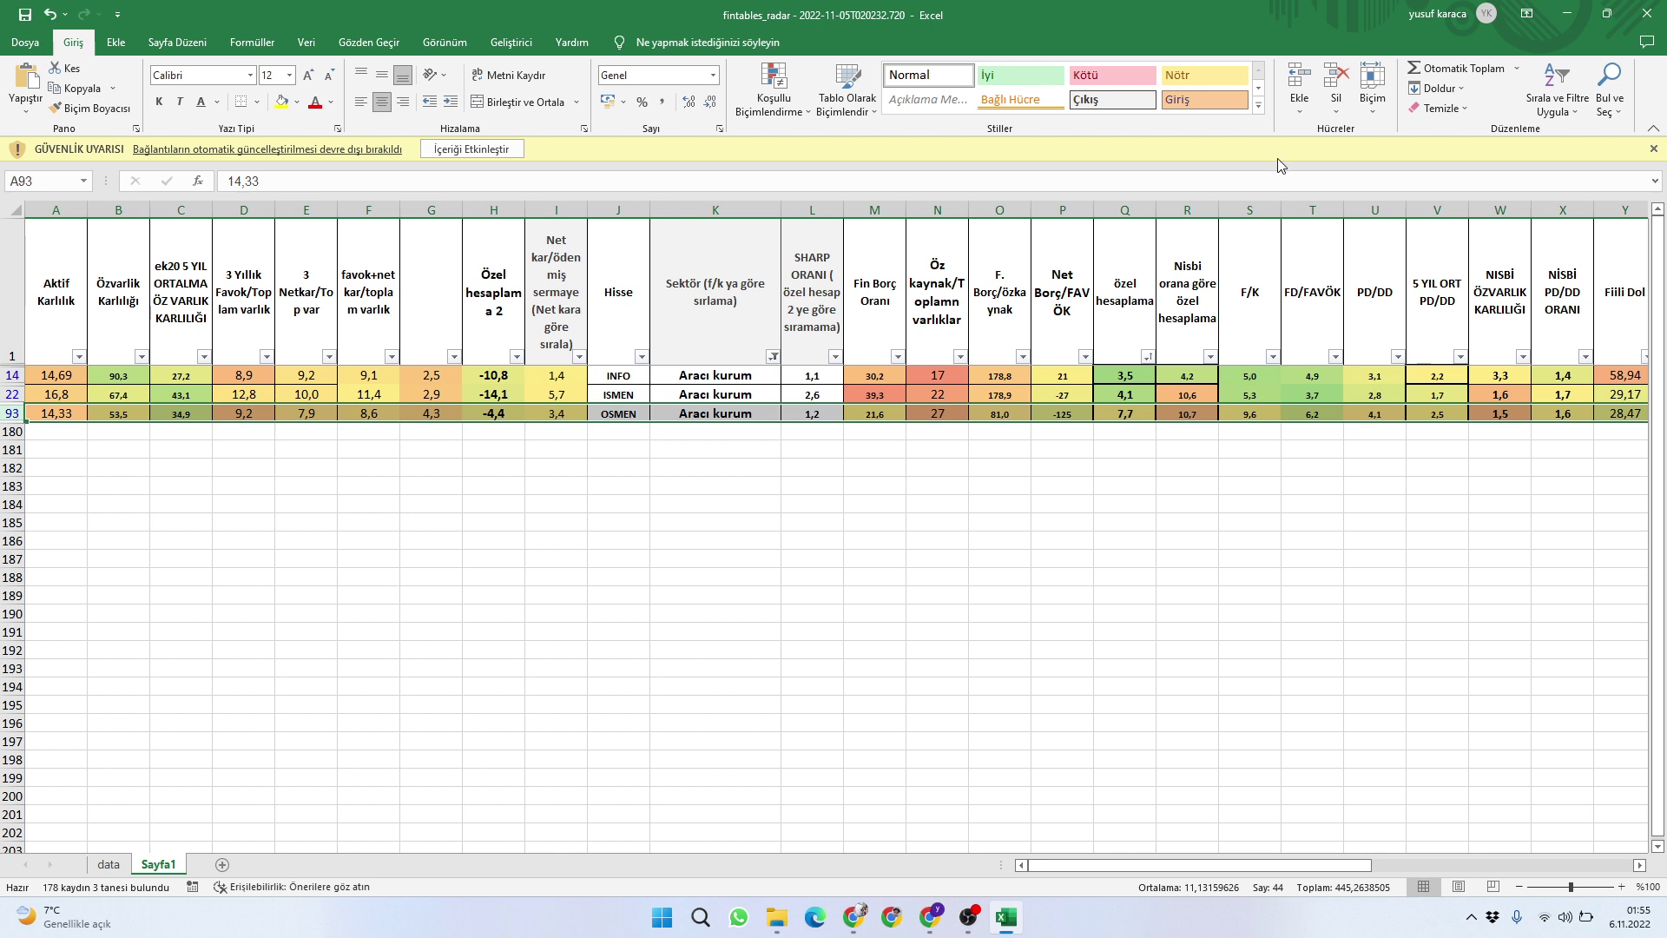
pyautogui.click(1329, 81)
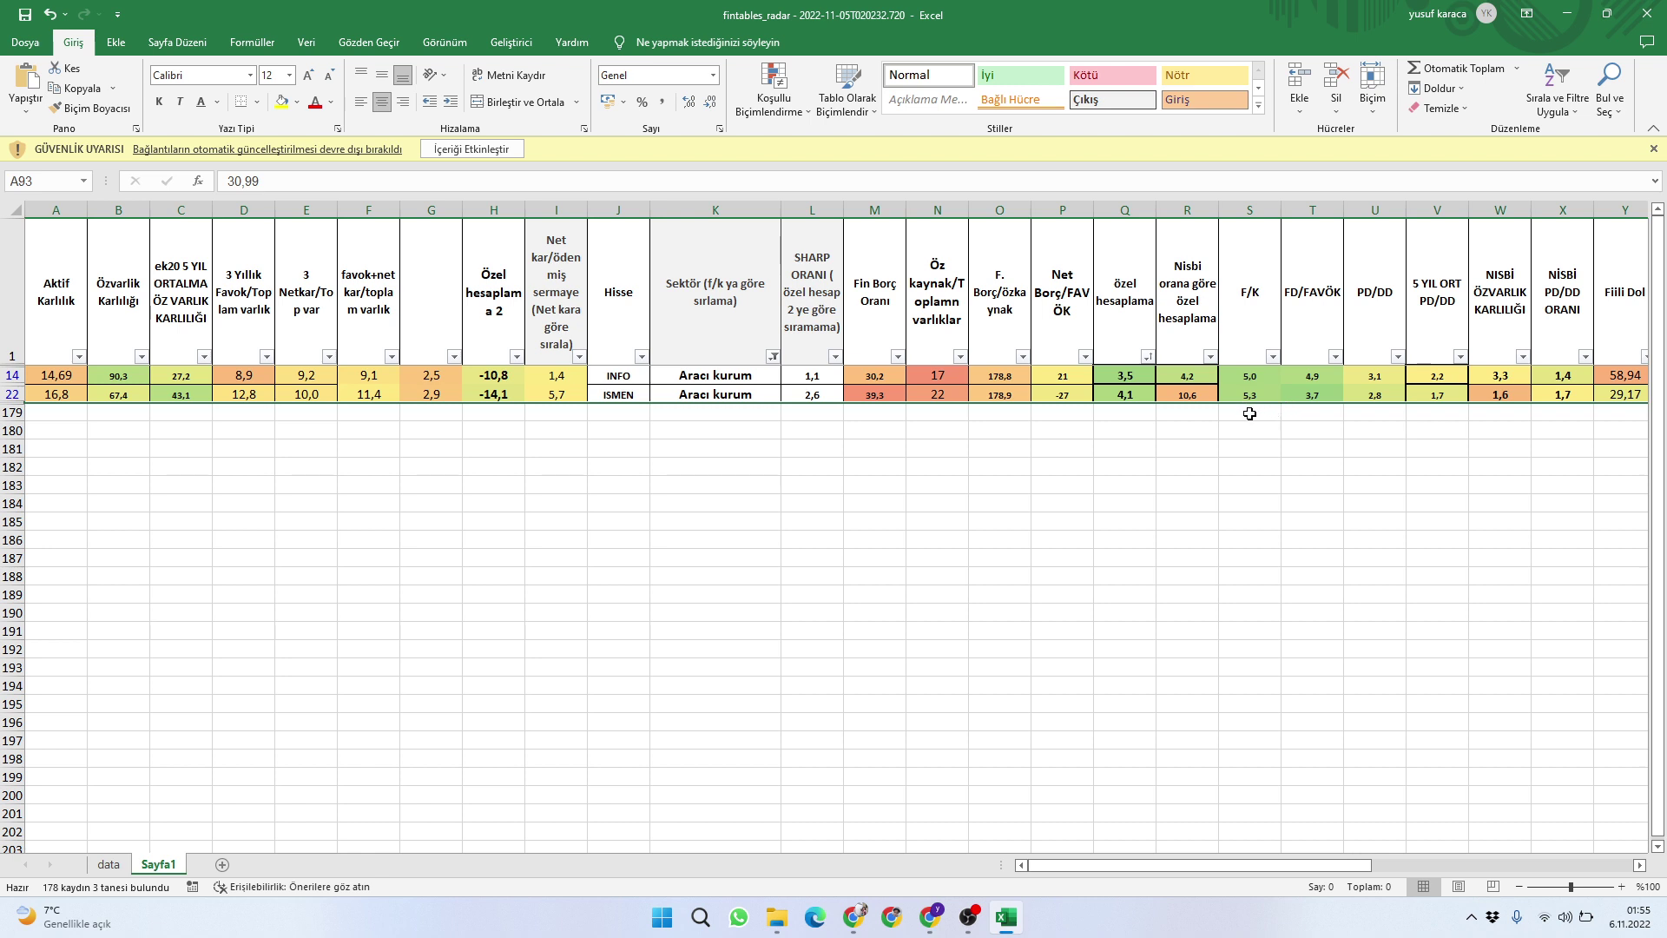
# - Examine ISMEN's özel hesaplama and Nisbi orana göre özel hesaplama values
pyautogui.moveTo(1264, 866); pyautogui.dragTo(1215, 839)
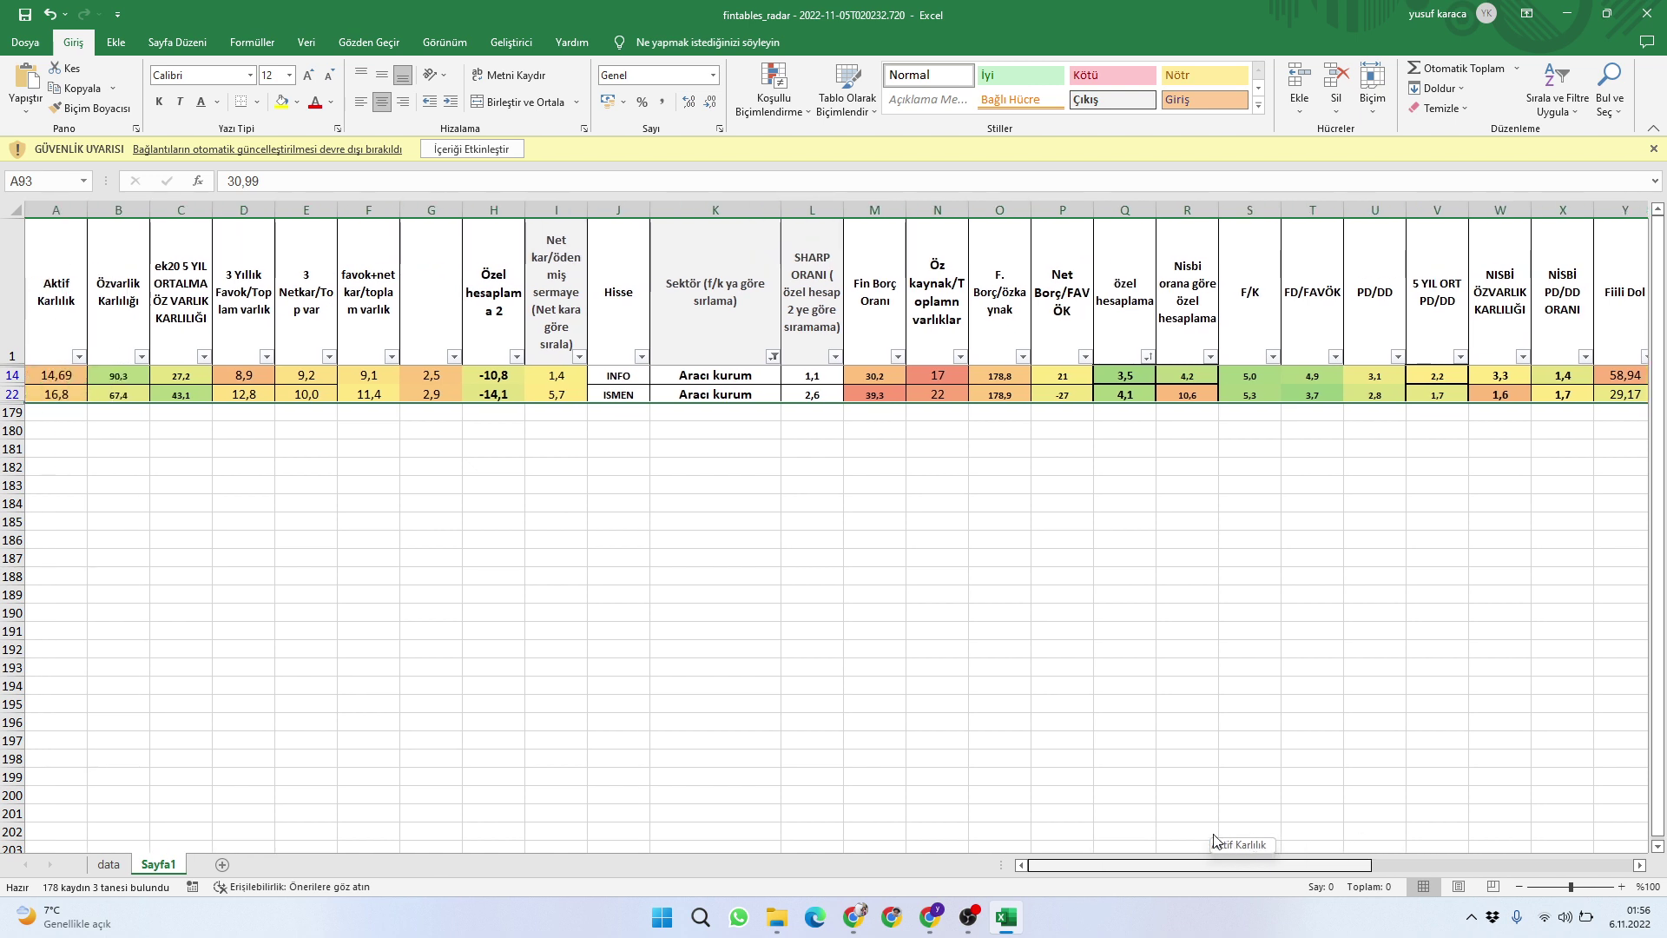
pyautogui.moveTo(1215, 840); pyautogui.dragTo(841, 866)
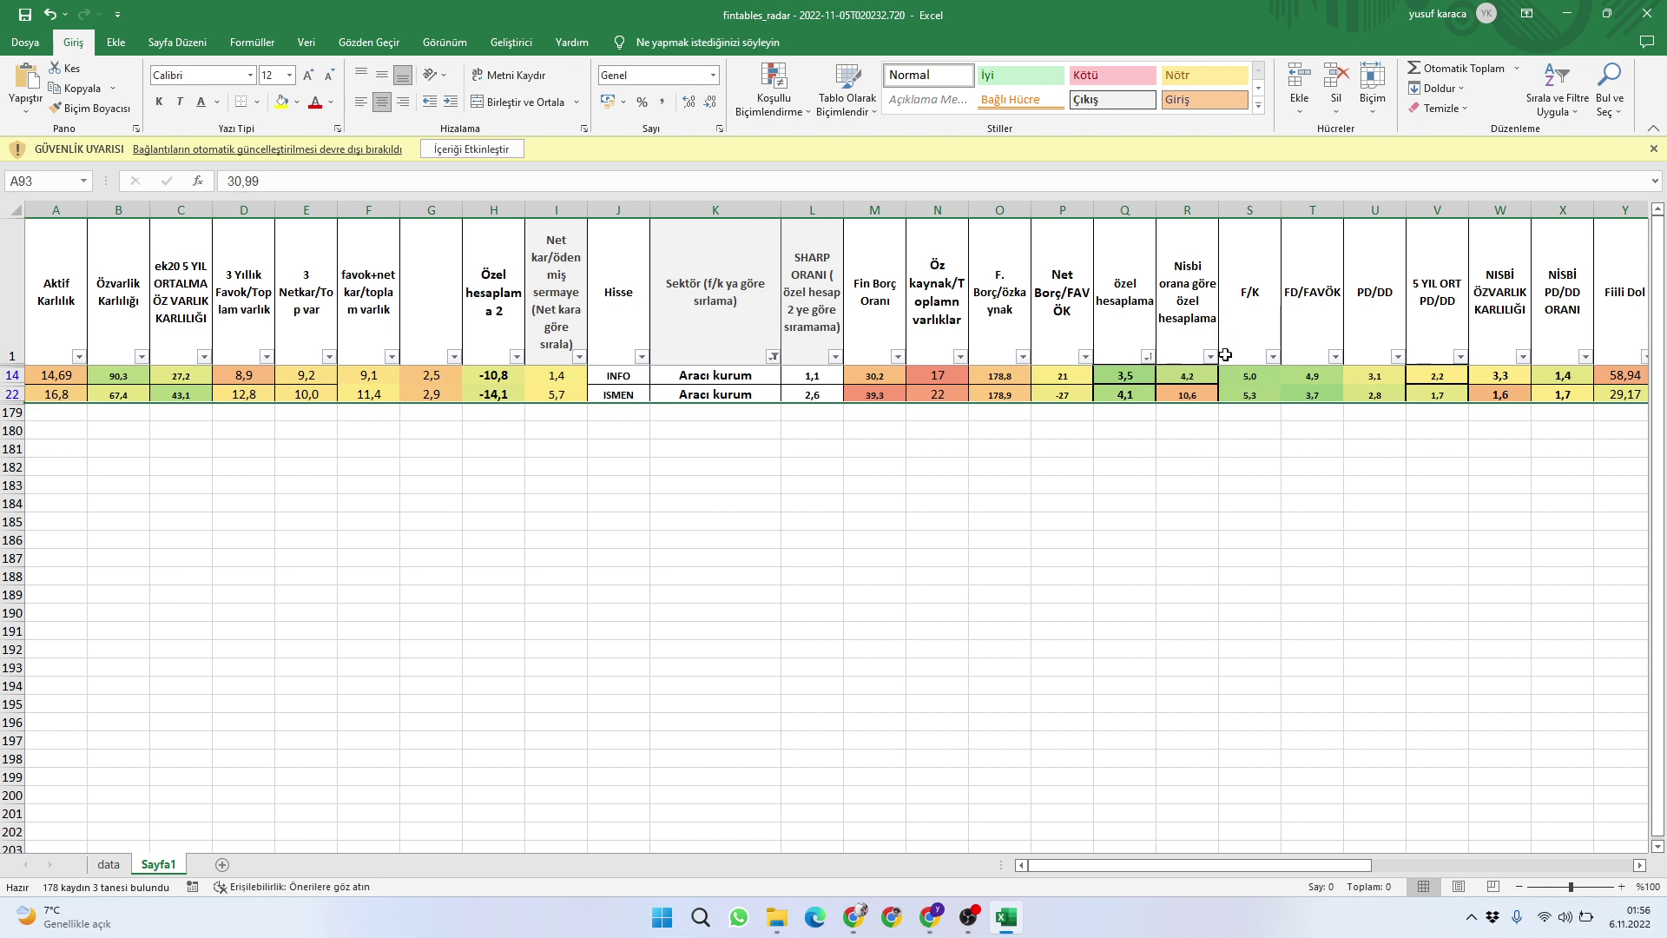
pyautogui.click(1186, 395)
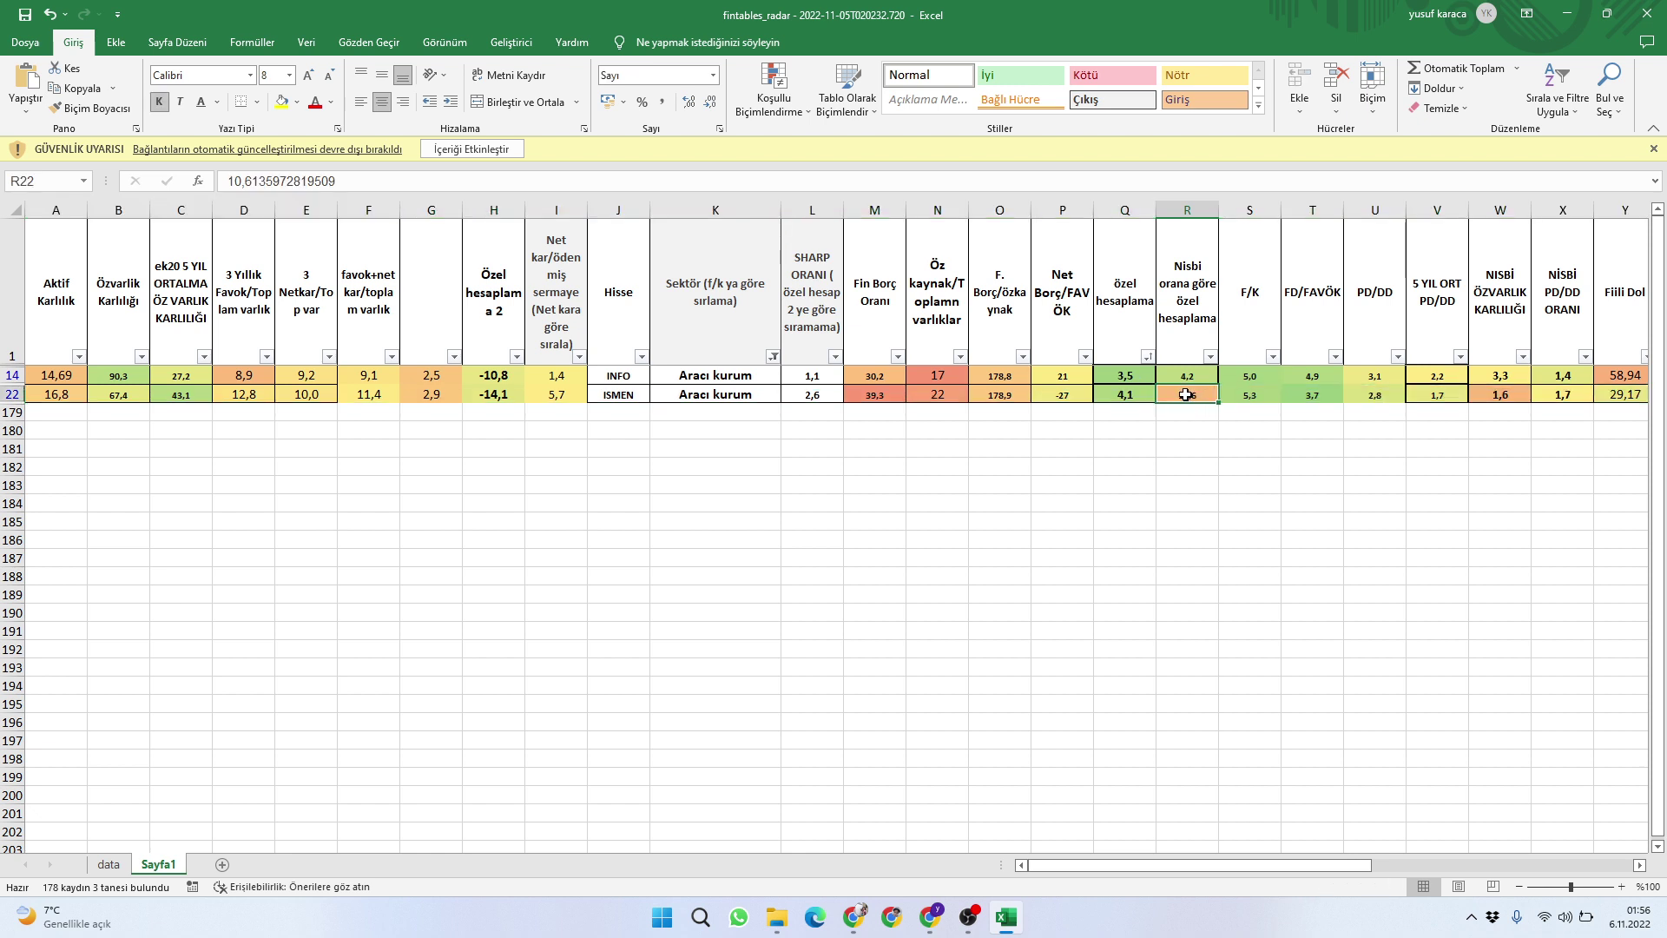
pyautogui.click(1126, 397)
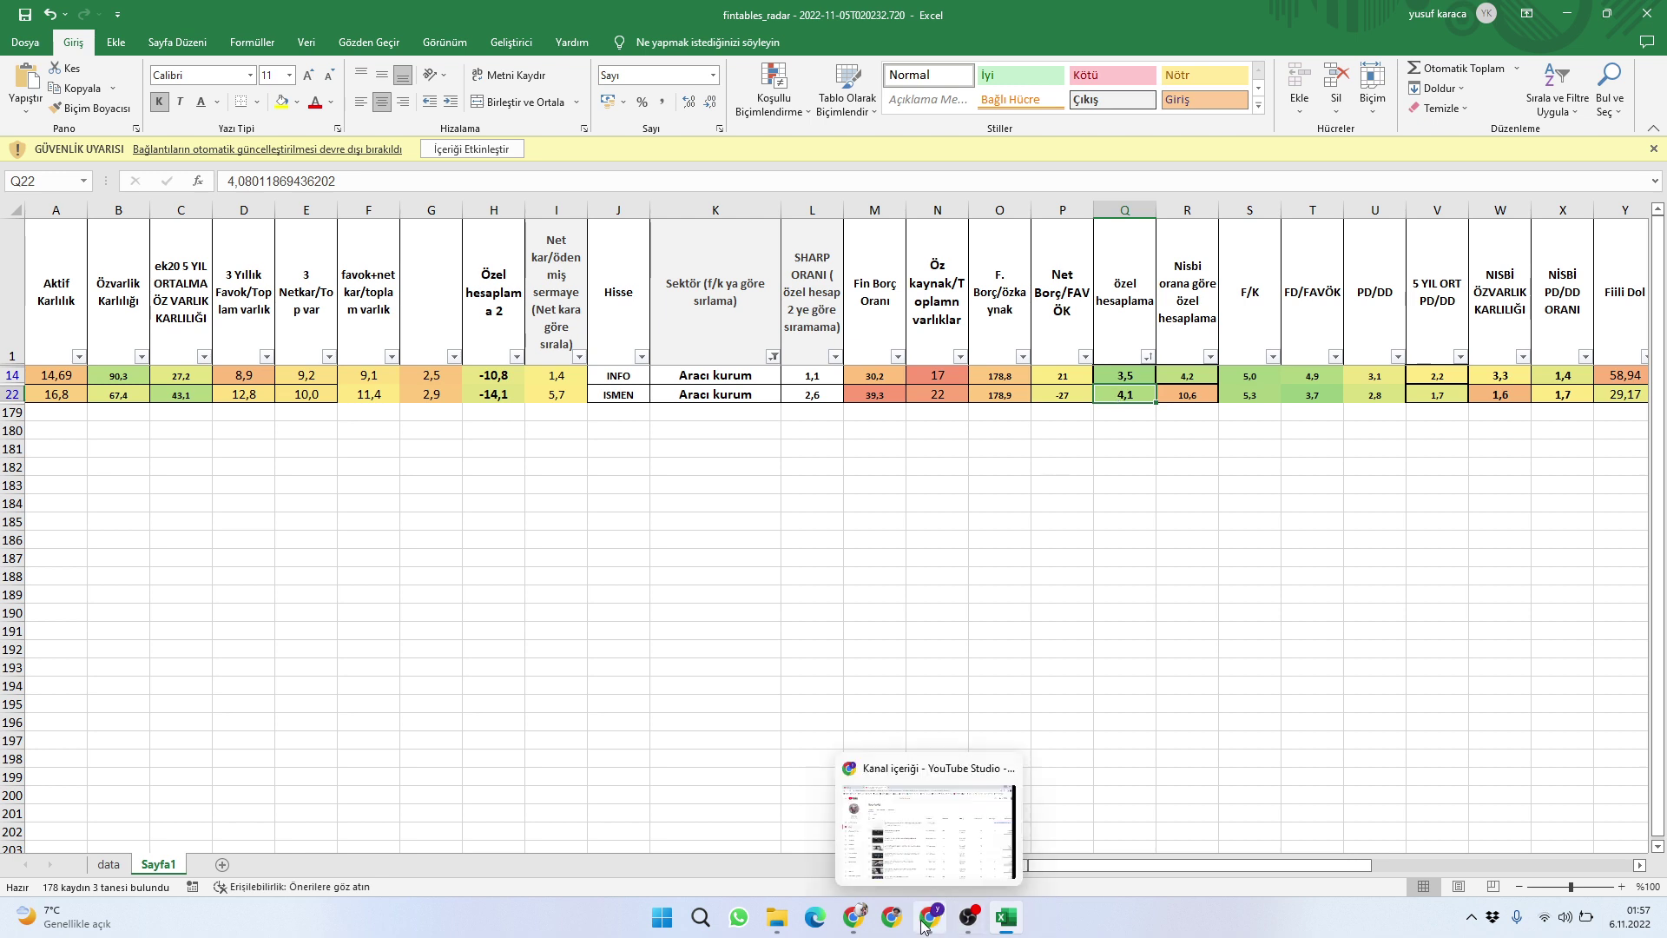
# - Switch to Chrome, open the TradingView chart and load the ISMEN symbol from BIST
pyautogui.click(891, 918)
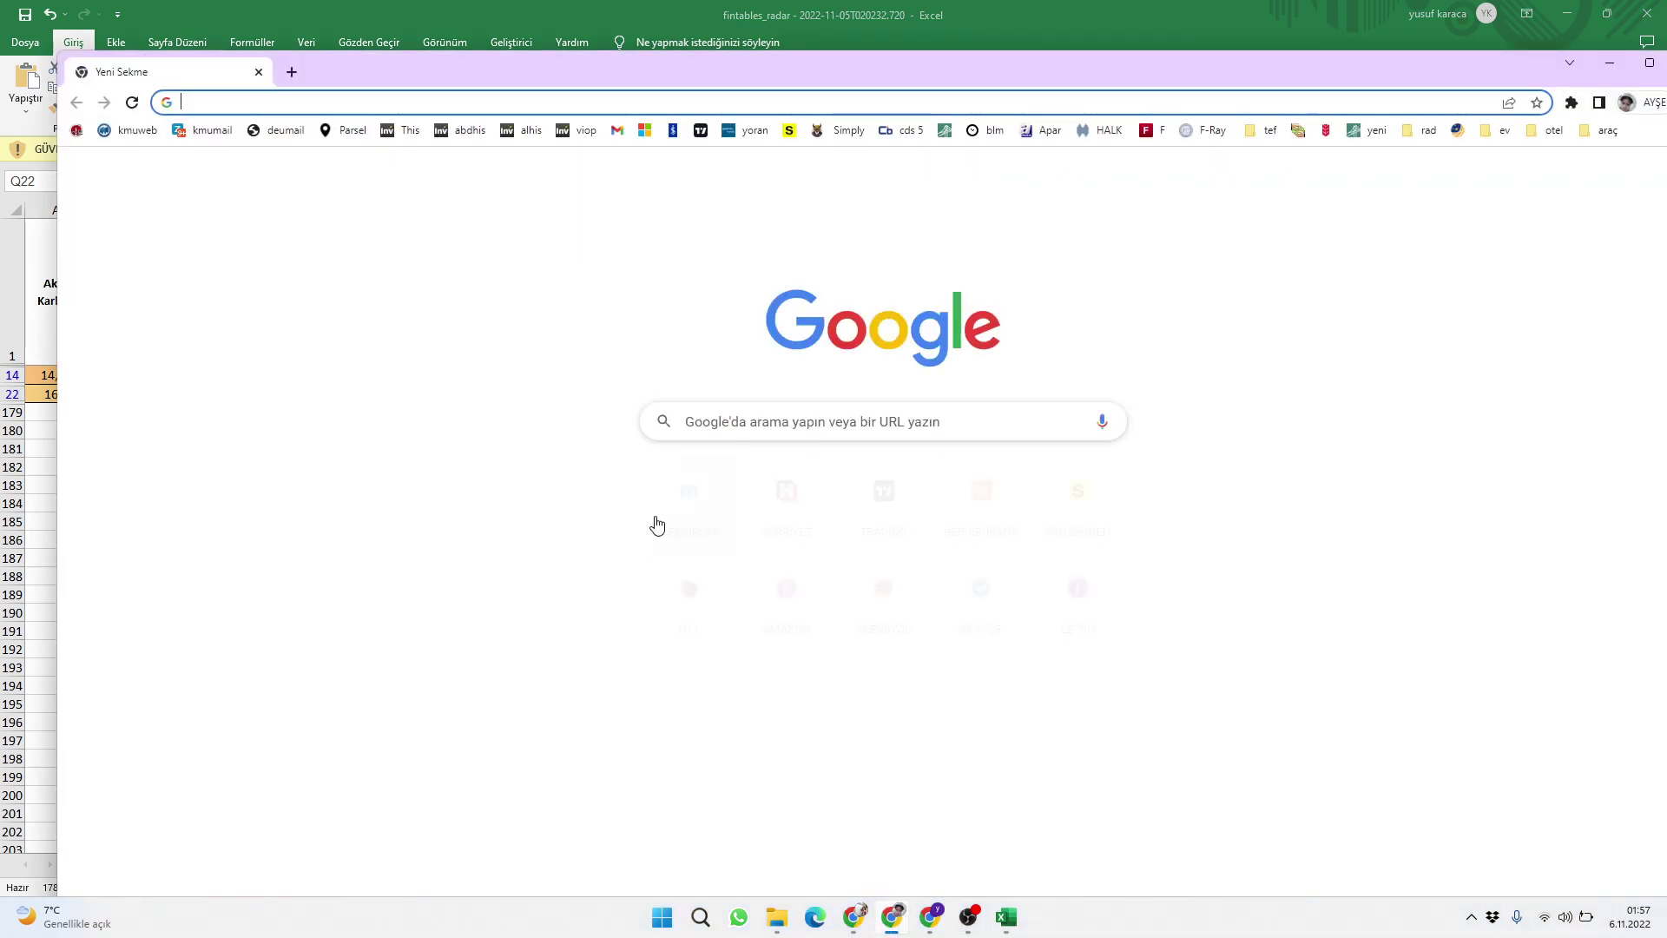
pyautogui.click(916, 502)
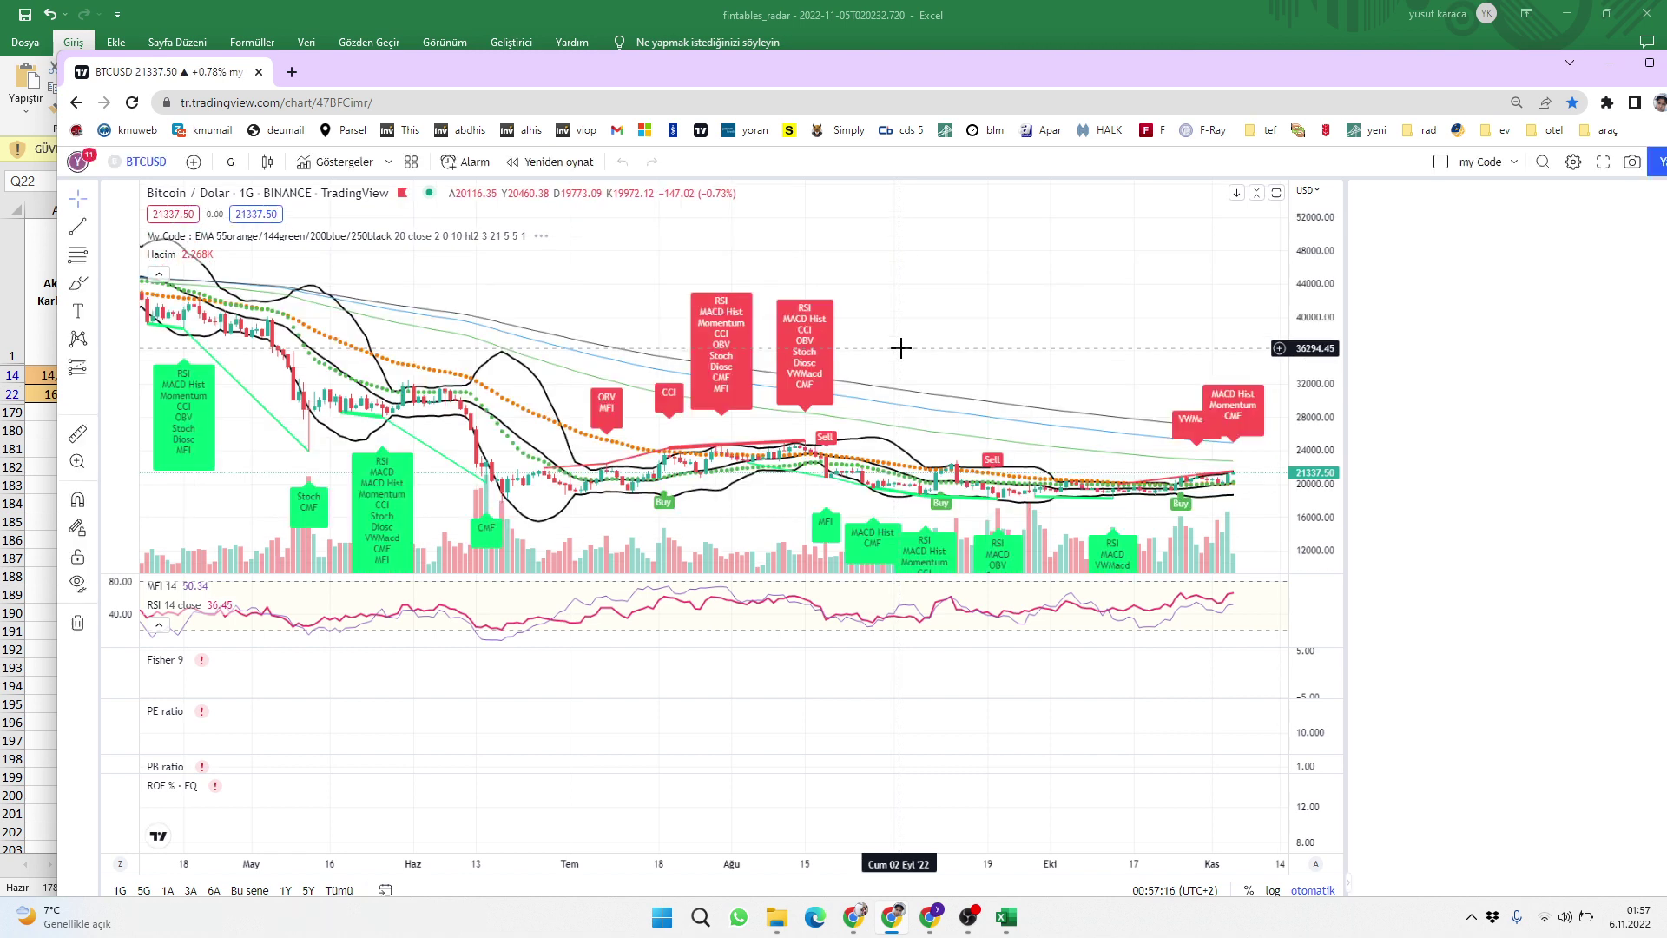
pyautogui.write('SMEN')
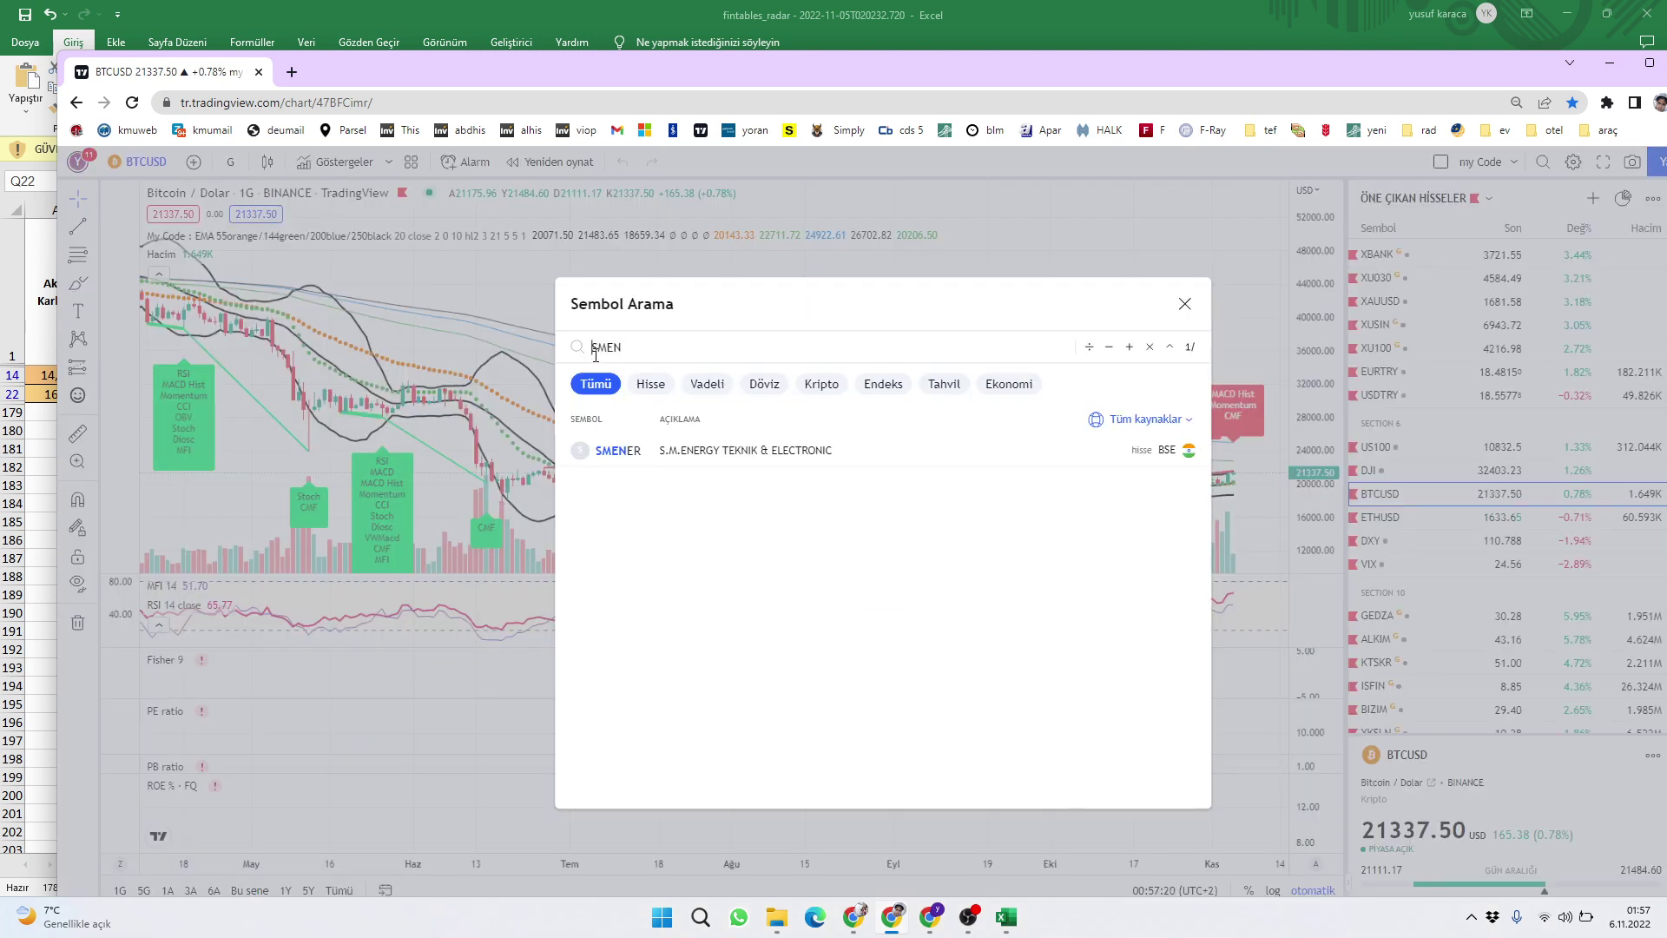
pyautogui.press('Escape')
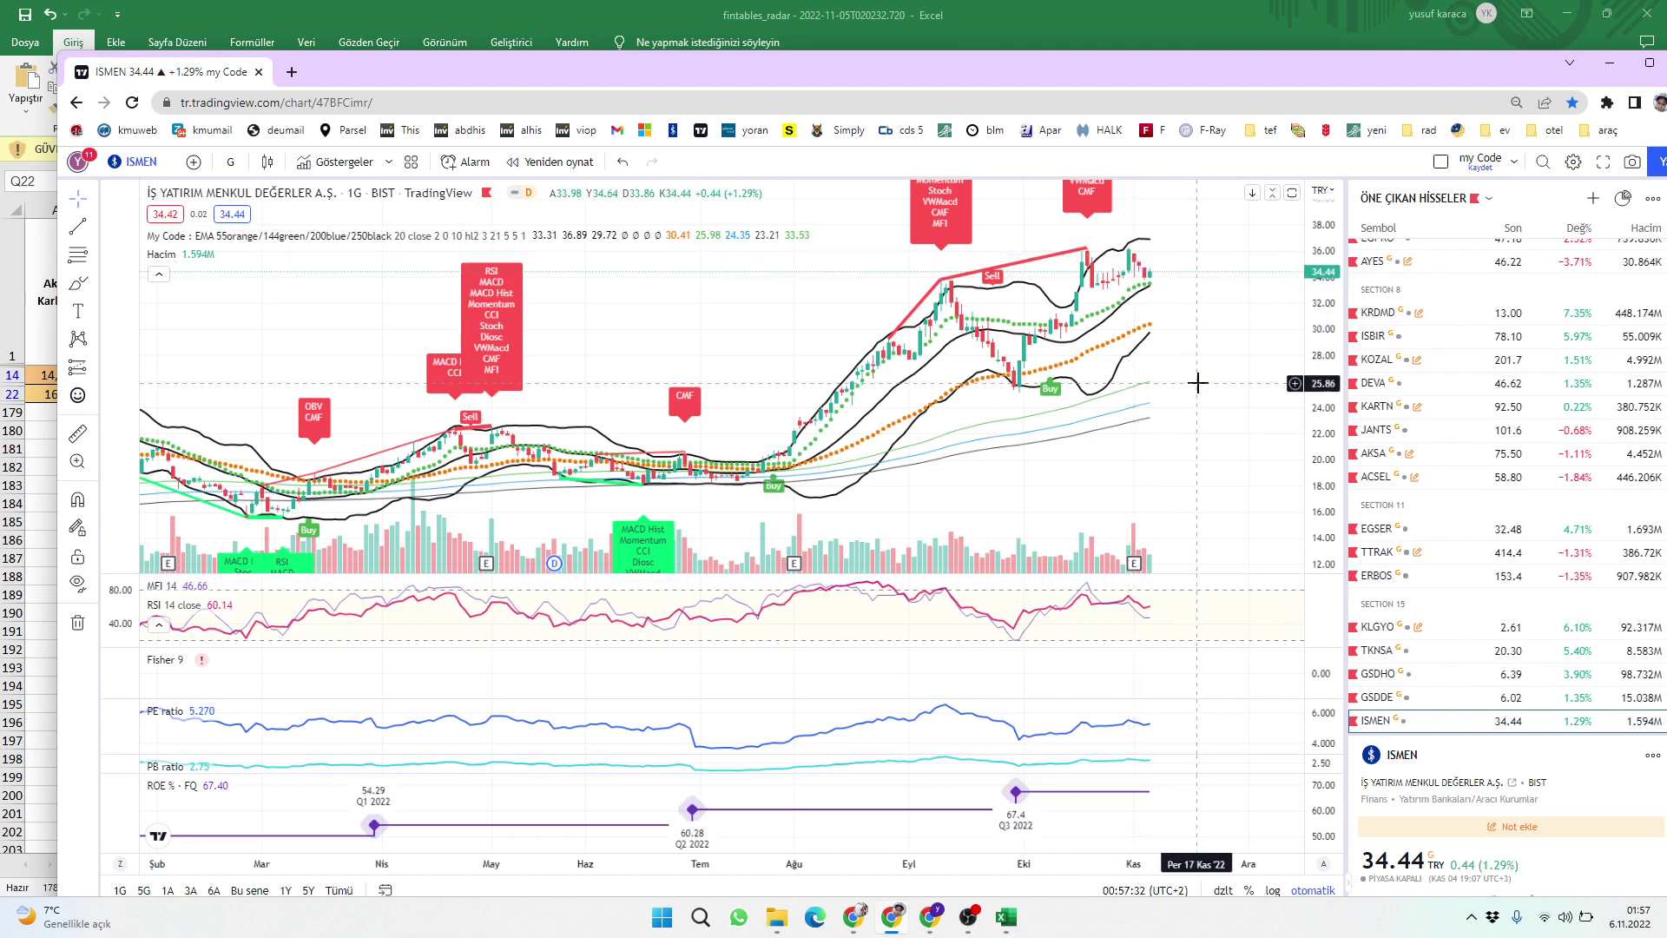
# - Measure ISMEN's price decline from its mid-December 2021 peak on the chart
pyautogui.moveTo(643, 425); pyautogui.dragTo(820, 426)
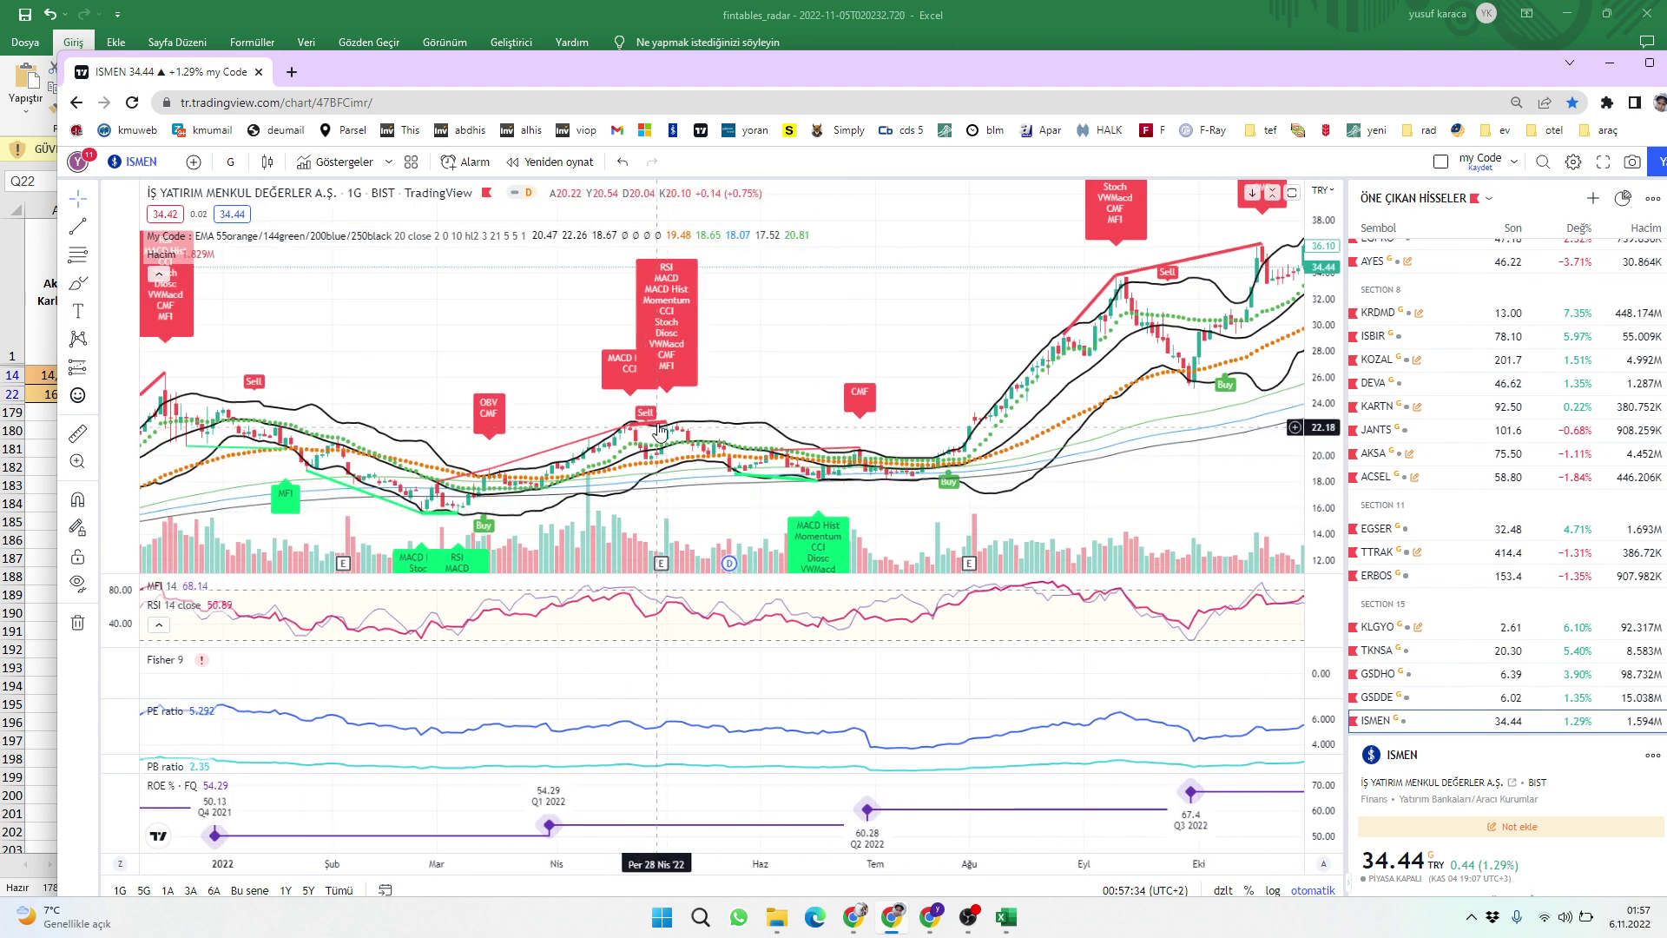
pyautogui.moveTo(484, 408); pyautogui.dragTo(644, 408)
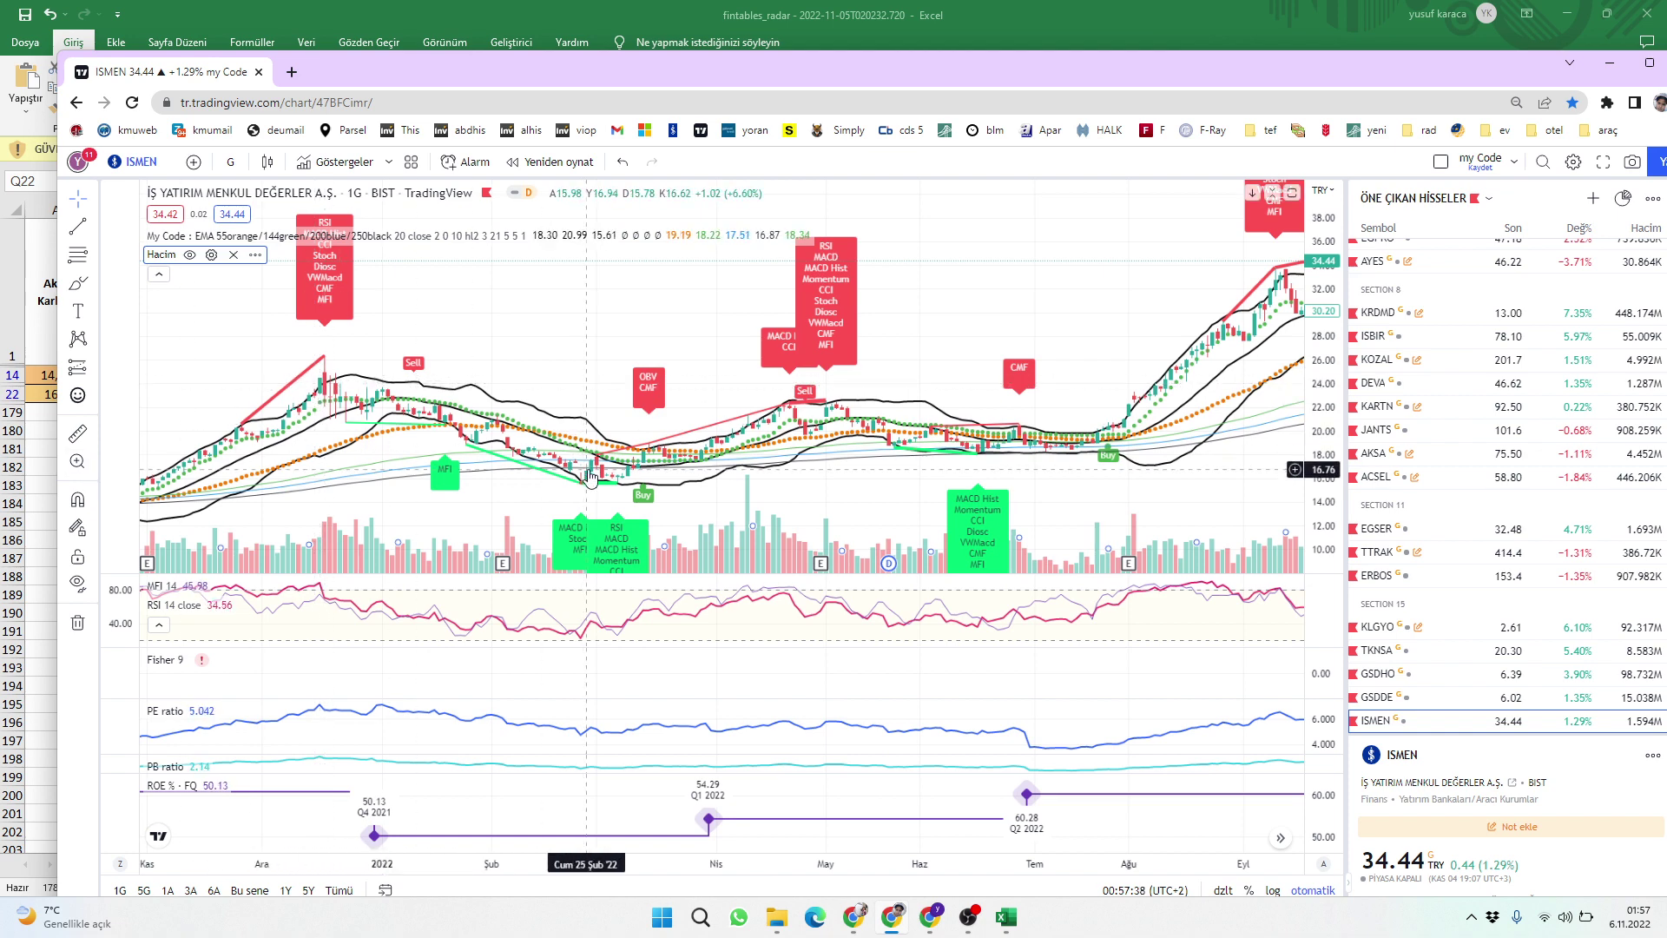
pyautogui.click(78, 434)
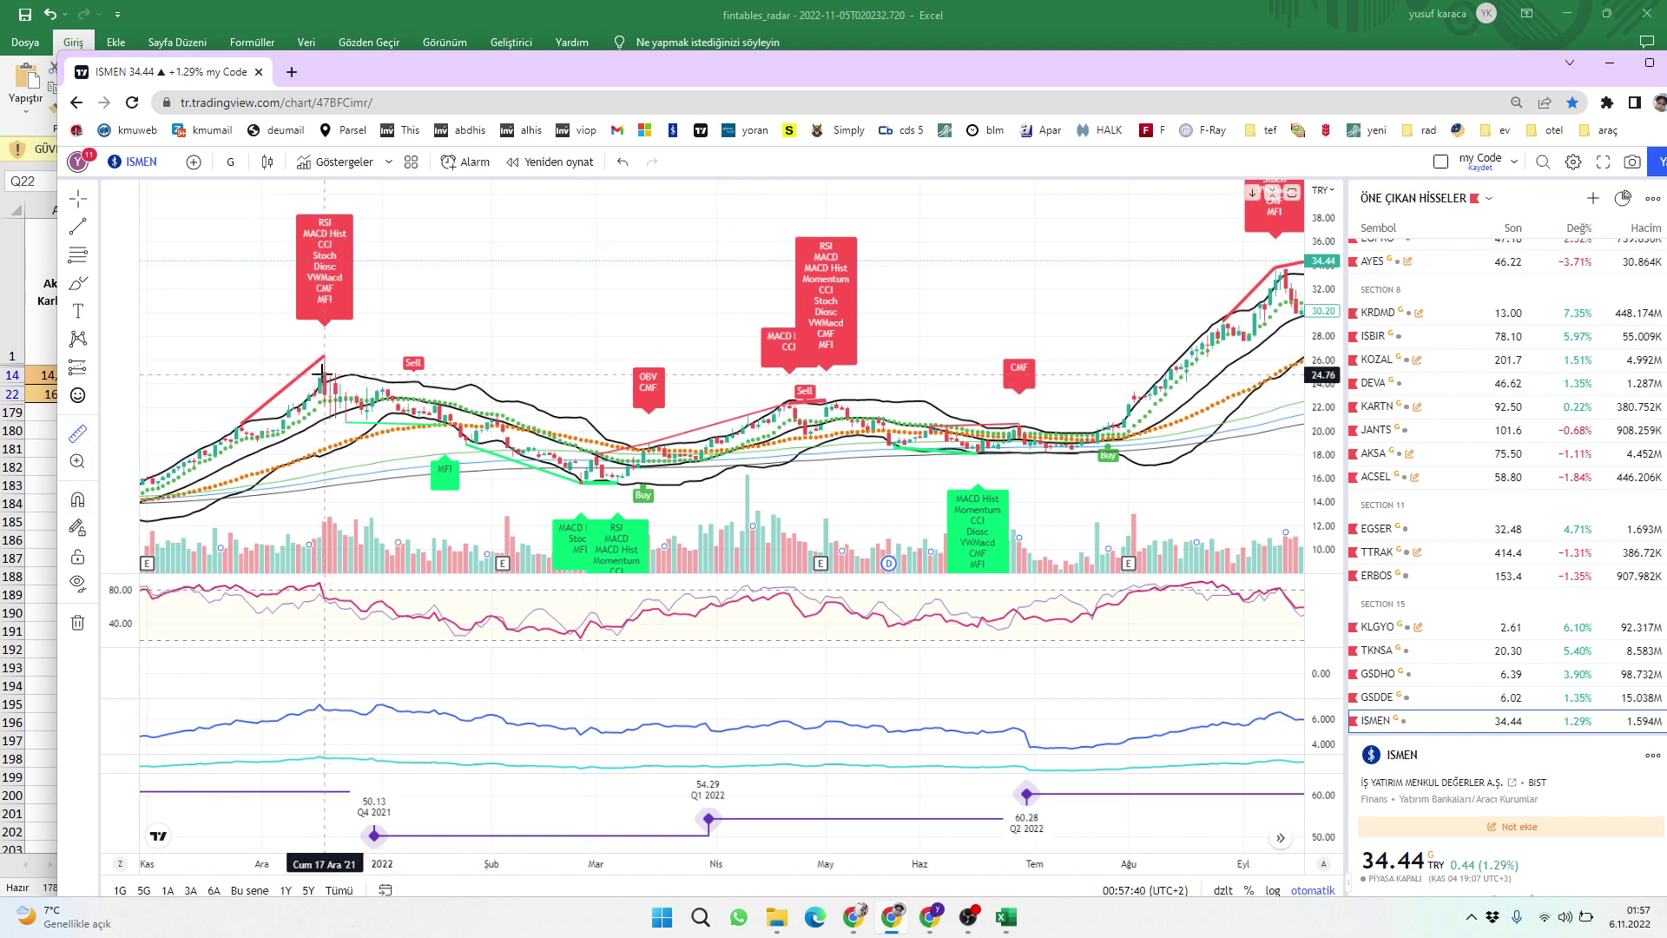
pyautogui.moveTo(328, 374); pyautogui.dragTo(333, 475)
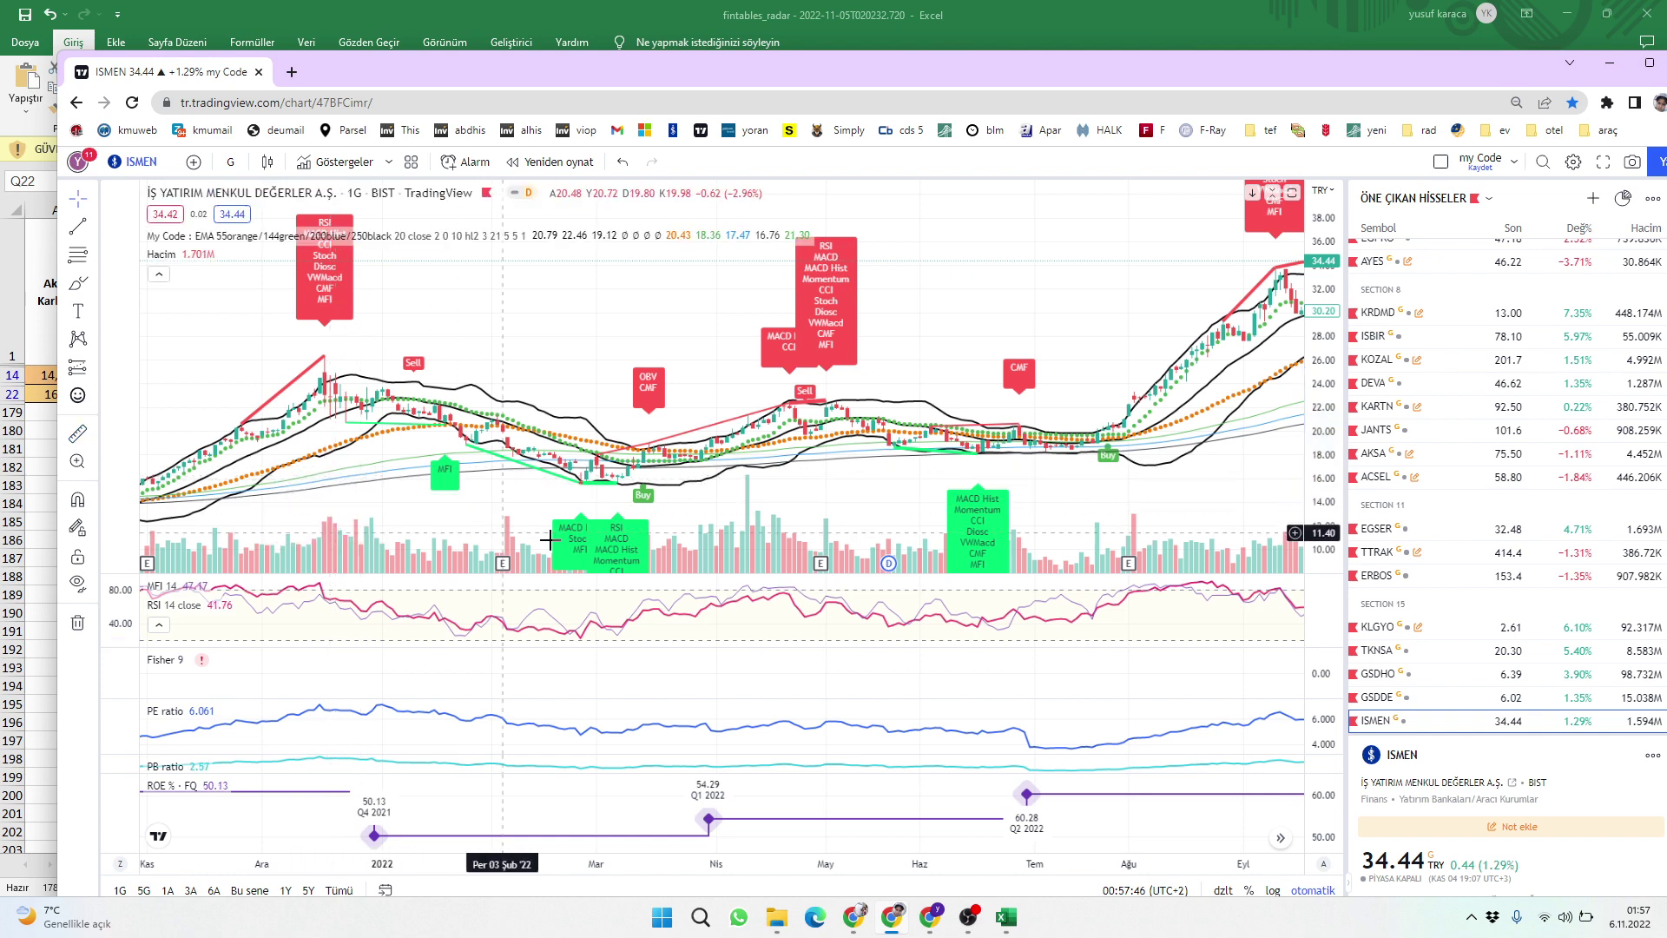
# - Measure ISMEN's price drop from its late-April 2022 peak on the chart
pyautogui.click(79, 436)
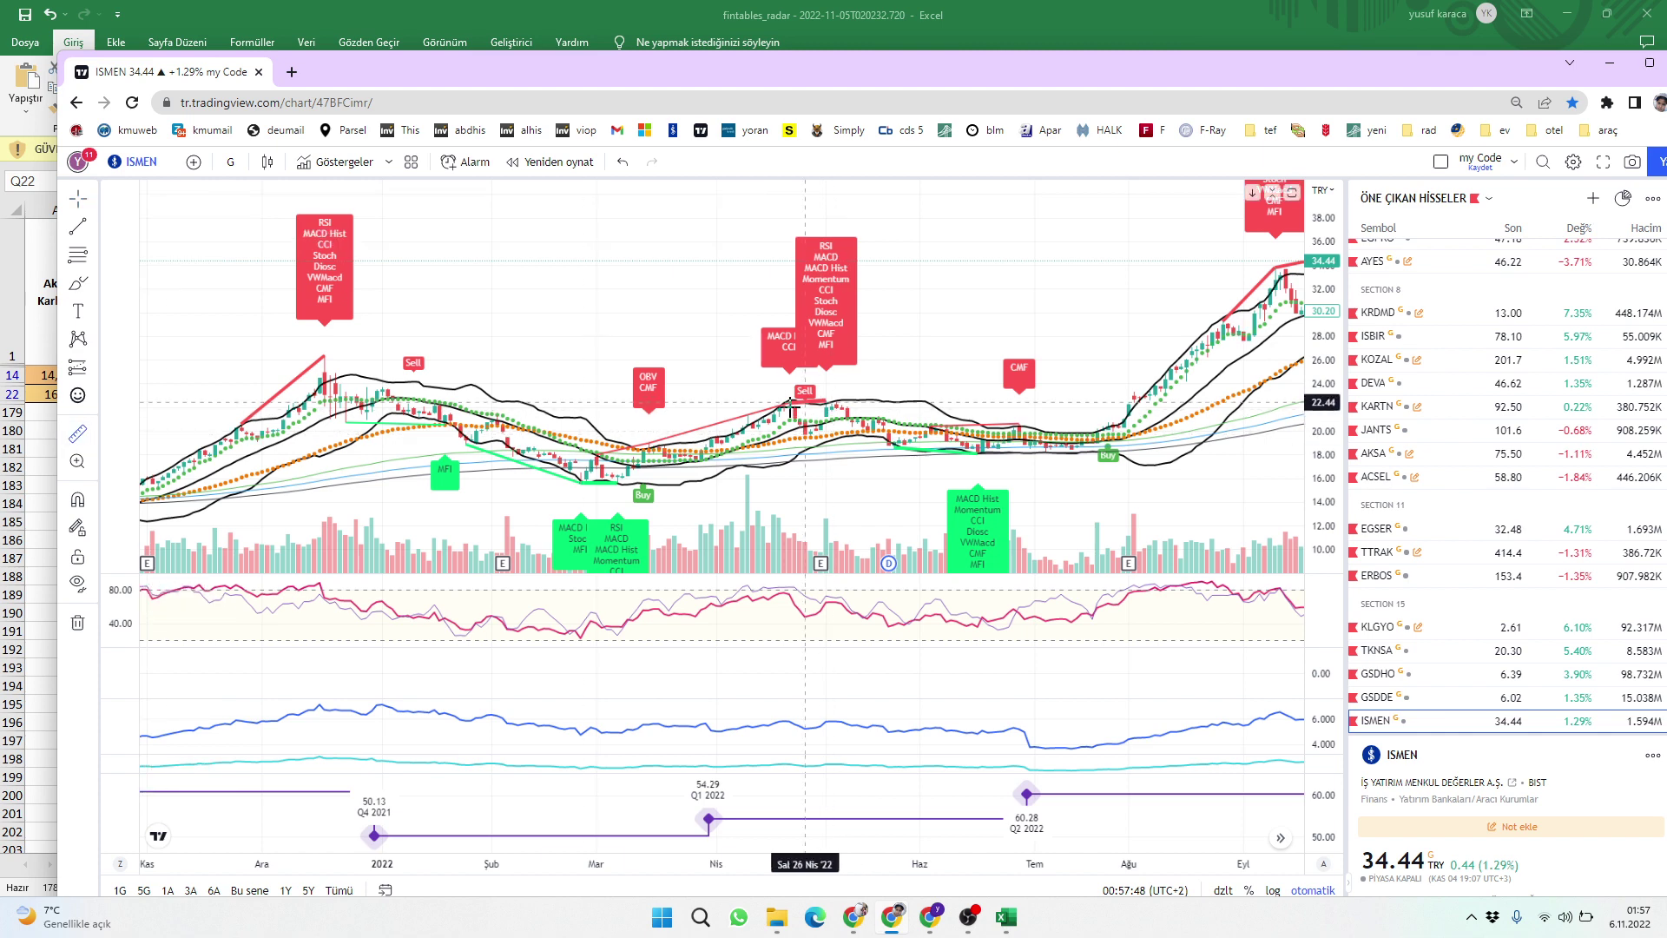
pyautogui.click(788, 408)
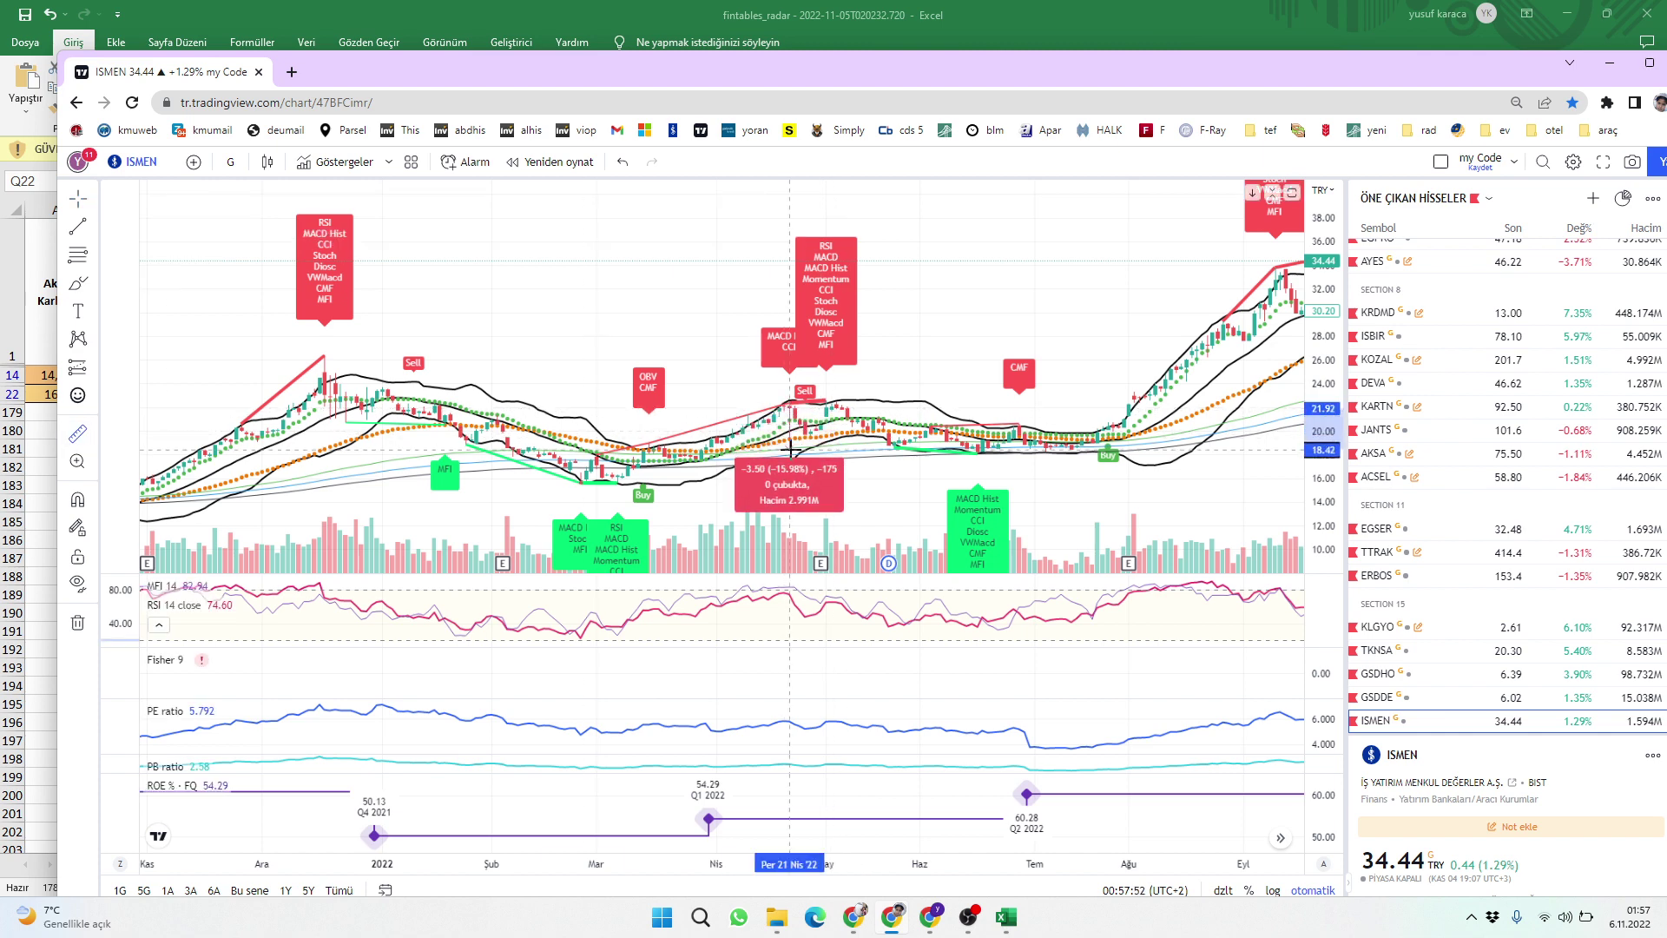
pyautogui.press('Escape')
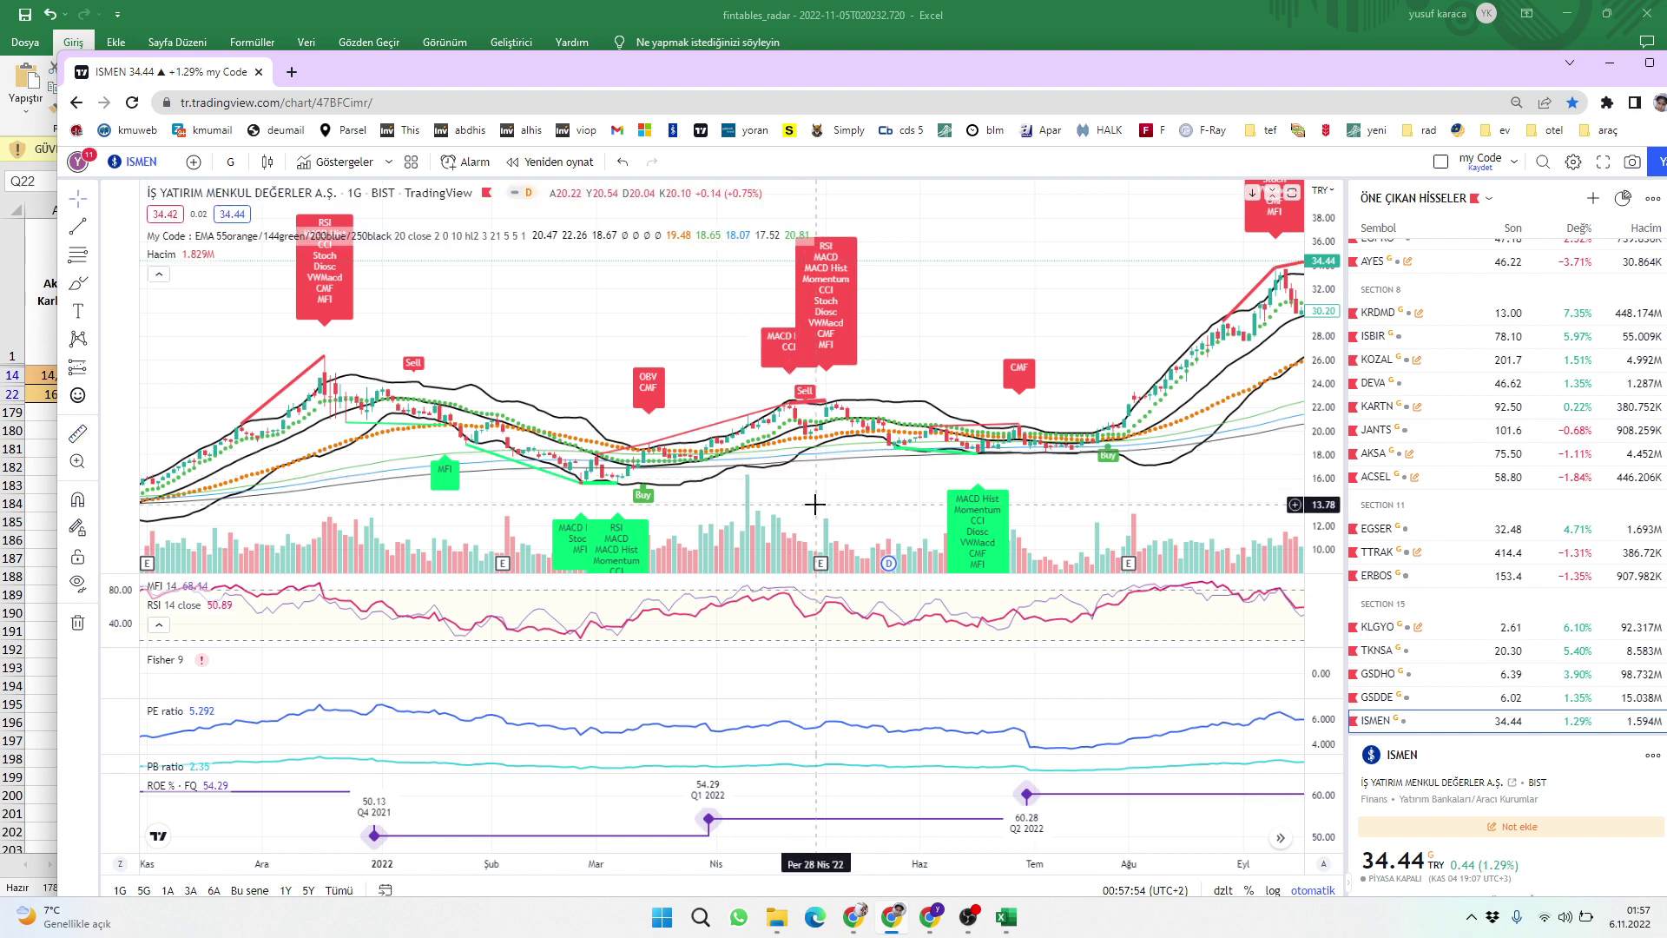
# - Measure ISMEN's price decline from its September 2022 peak toward the following low
pyautogui.moveTo(814, 505); pyautogui.dragTo(342, 521)
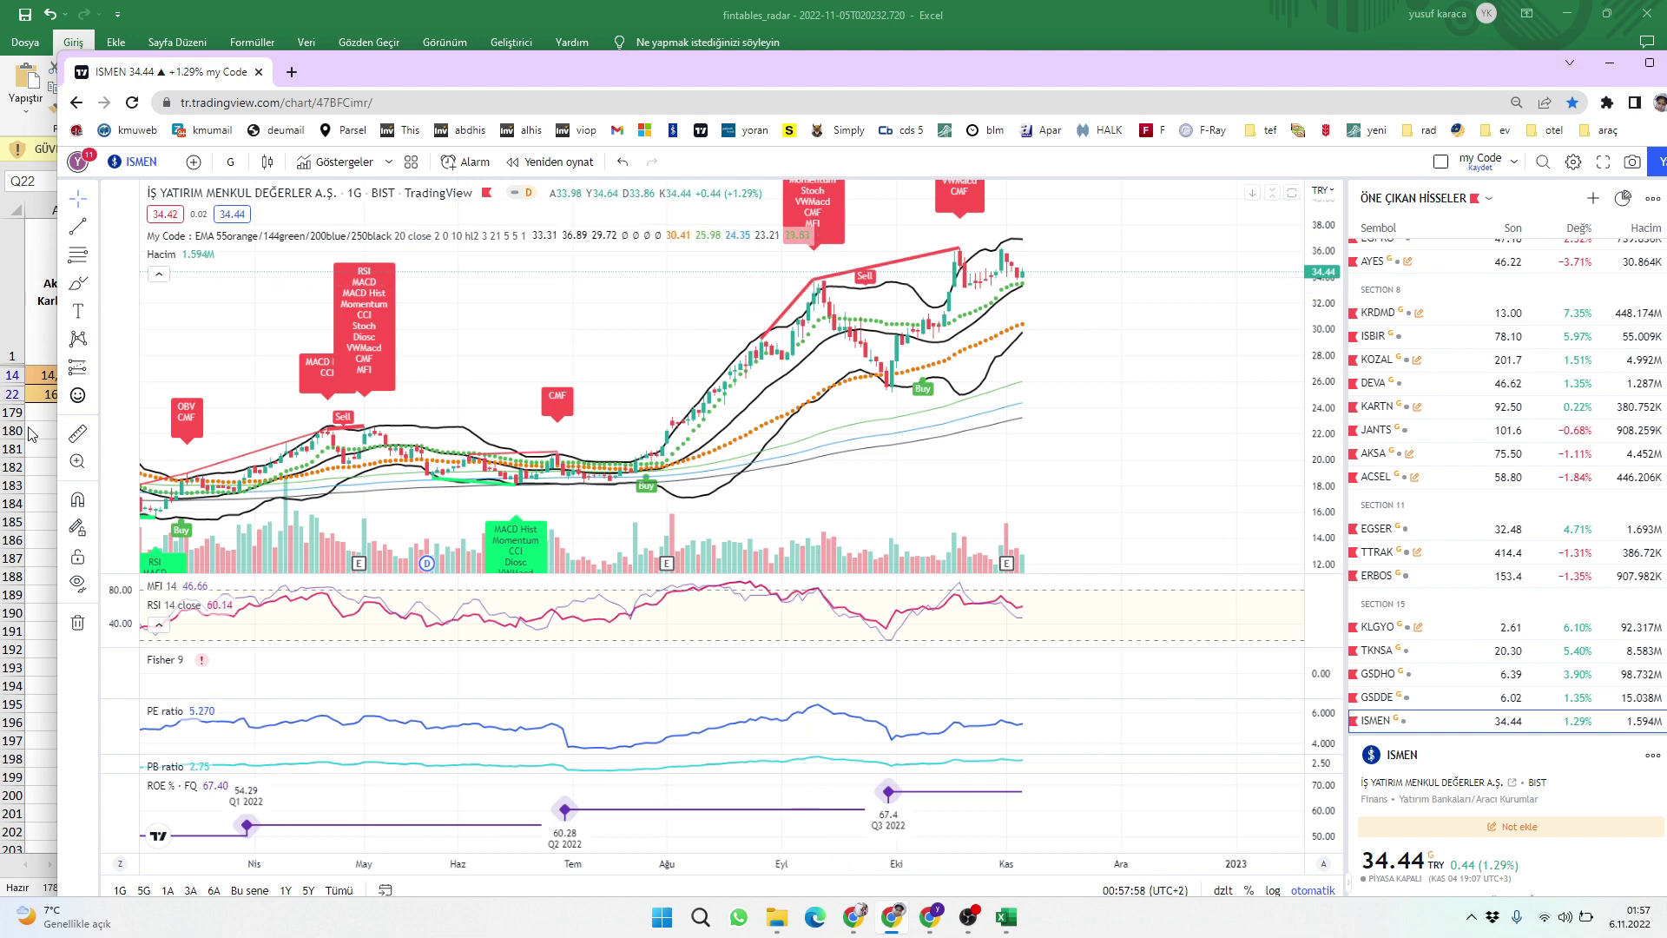
pyautogui.click(78, 436)
pyautogui.click(819, 279)
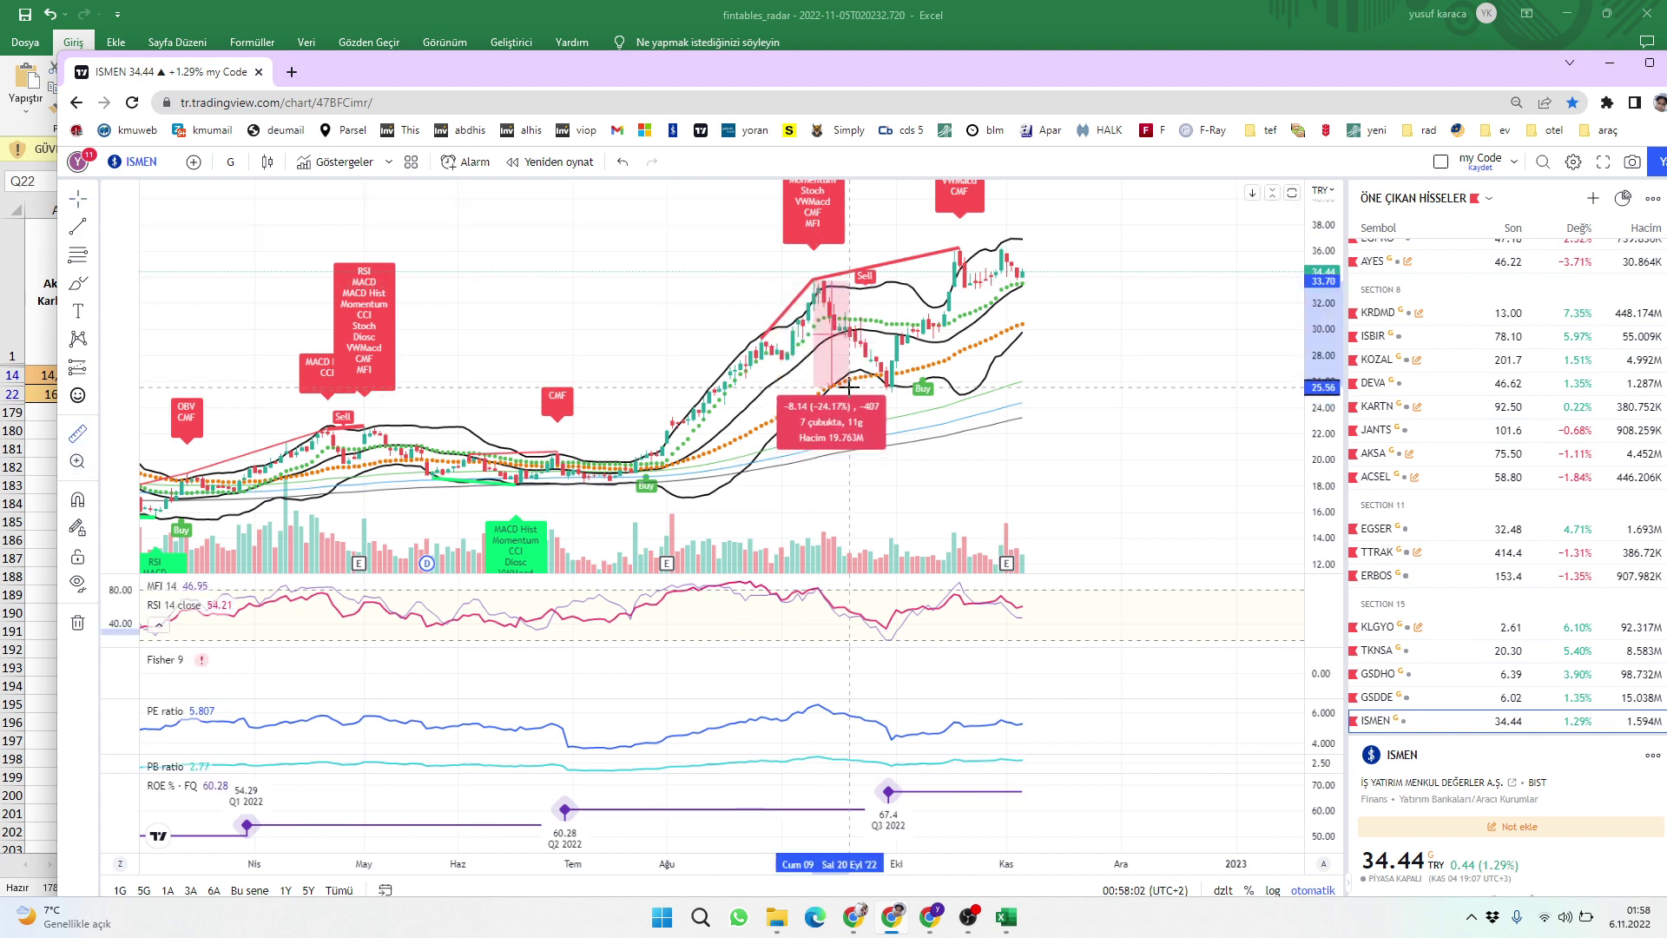
pyautogui.press('Escape')
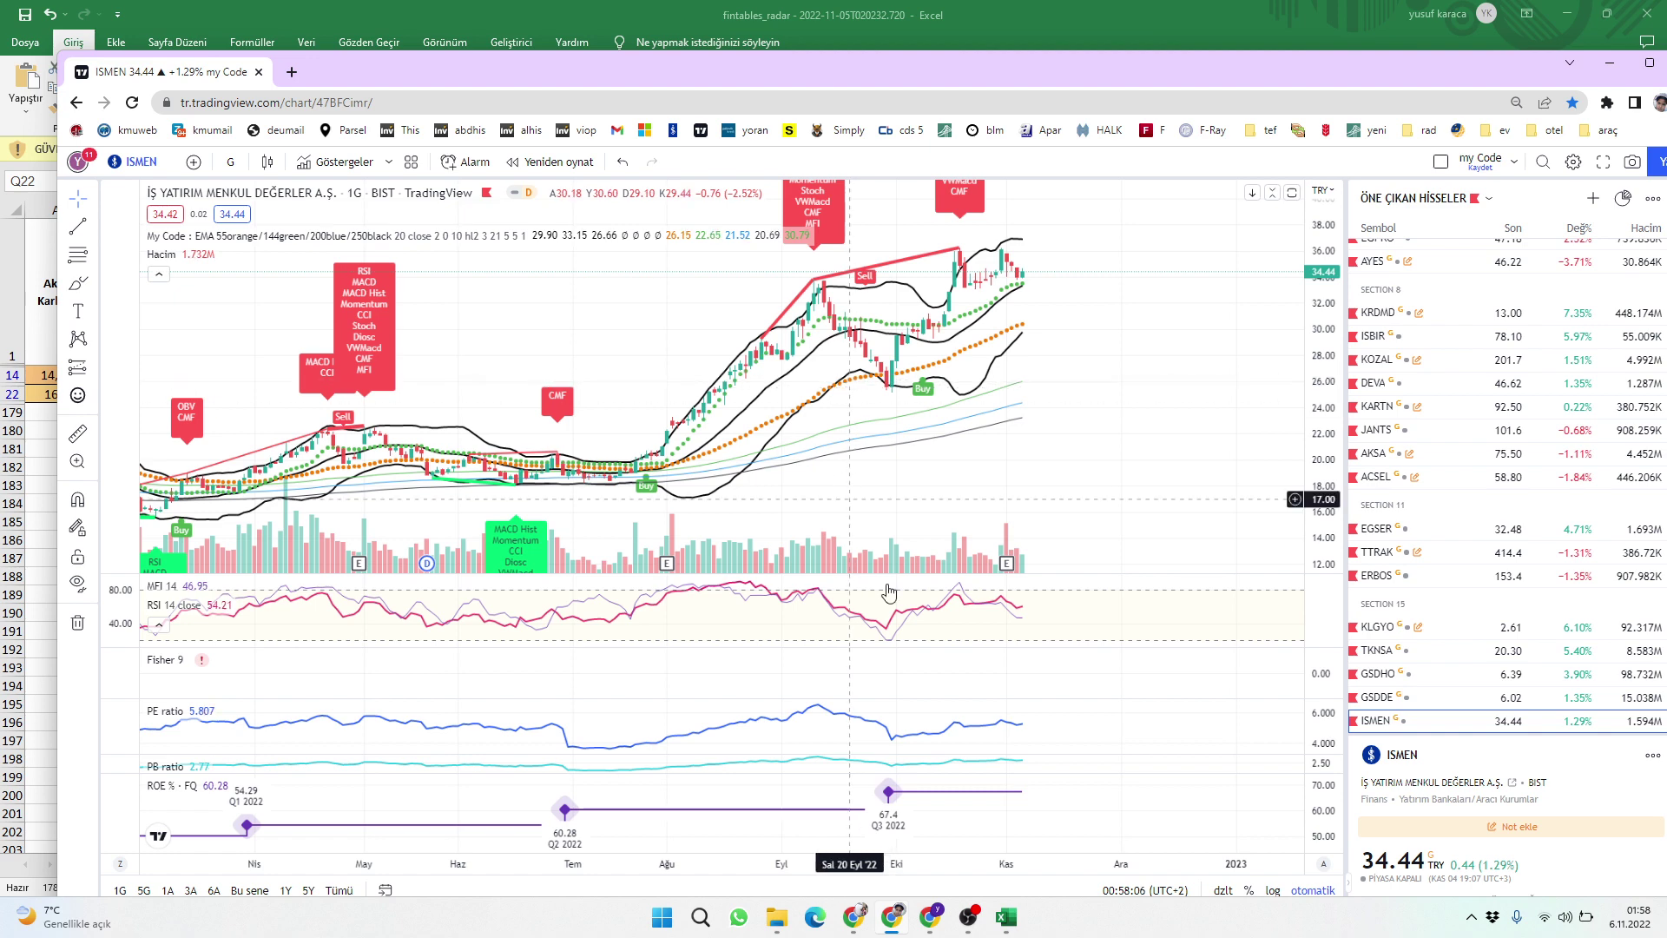
# - Switch back to Excel and check ISMEN's Nisbi orana göre özel hesaplama value
pyautogui.click(1005, 922)
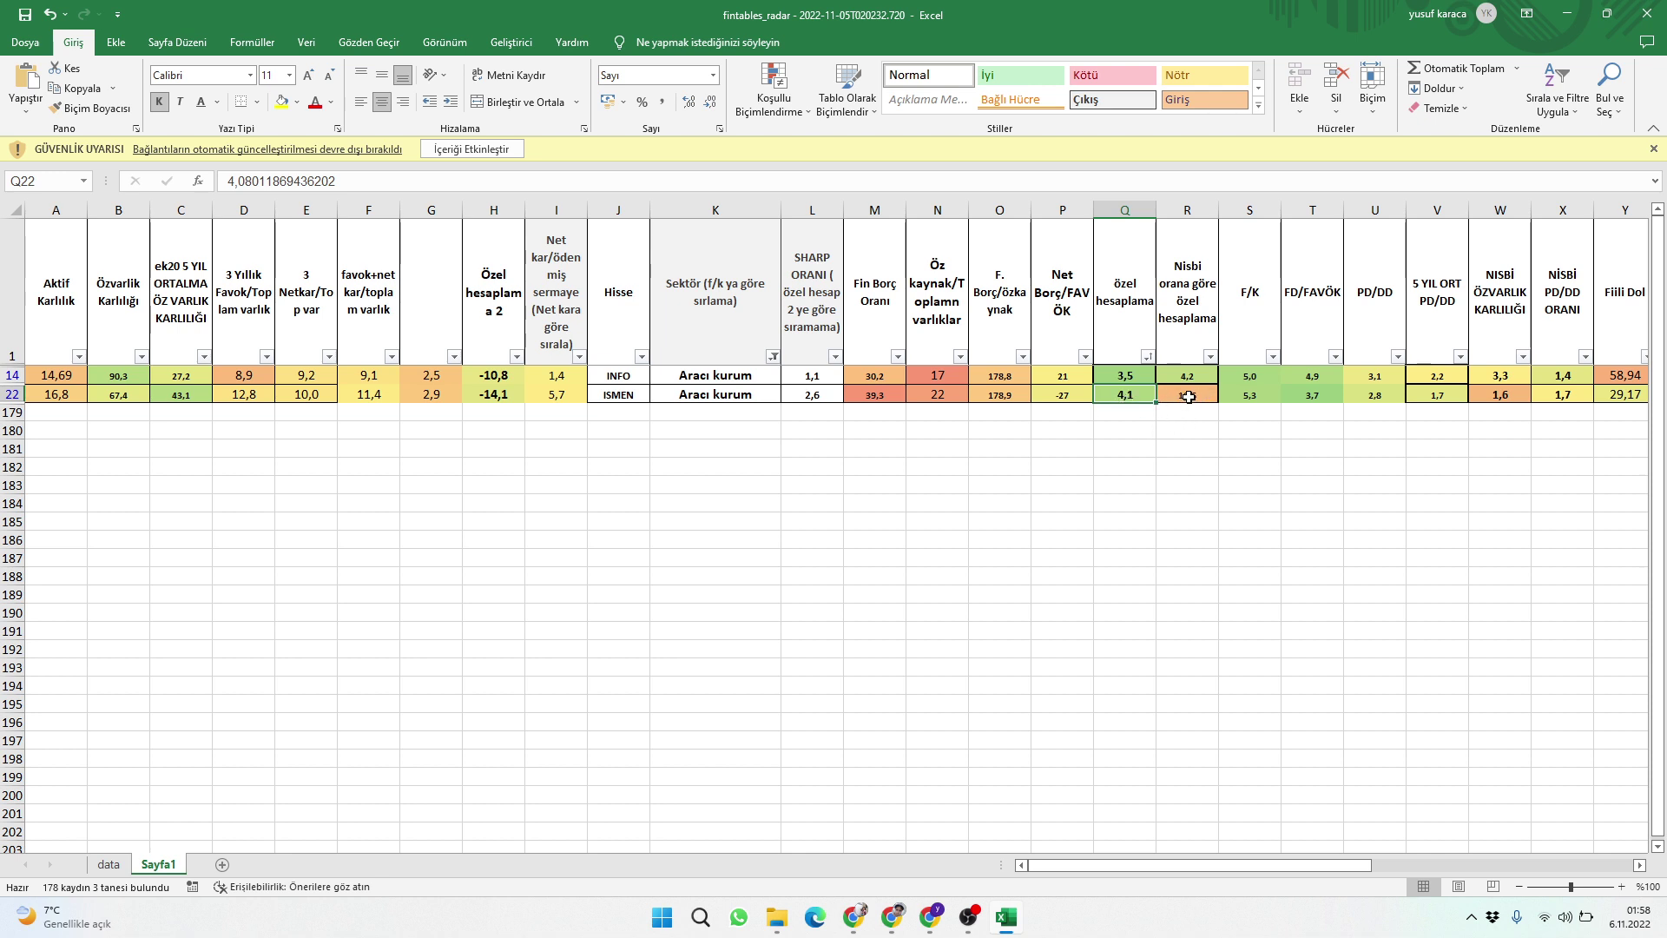
pyautogui.click(1189, 395)
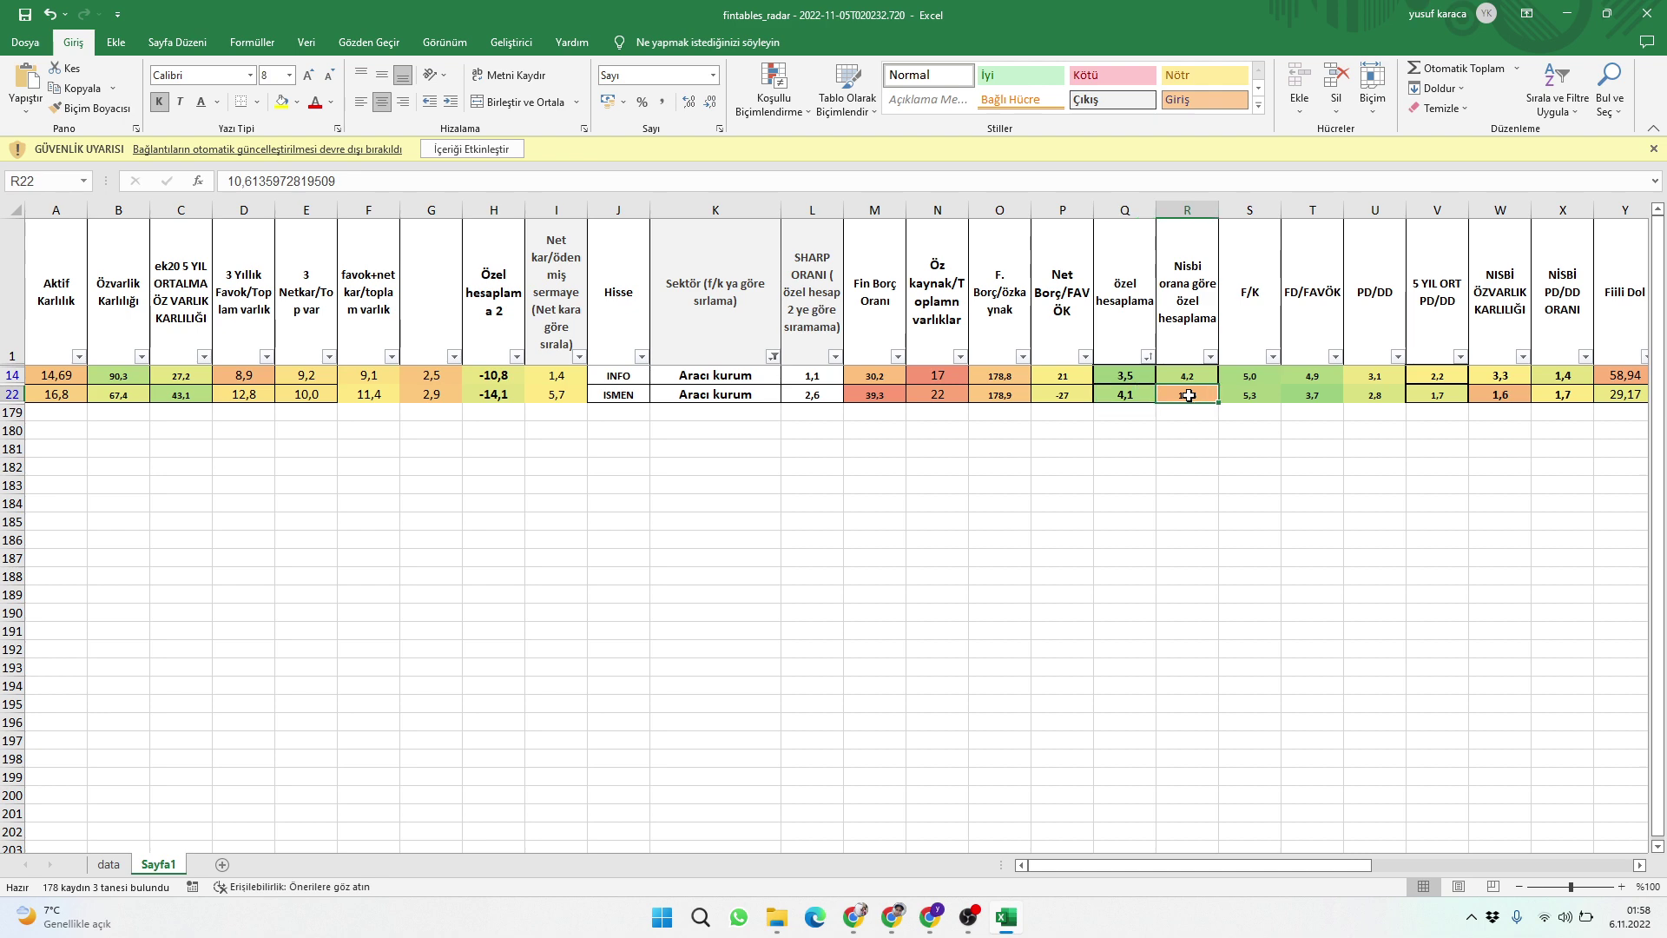
# - Switch to TradingView, search for ISMEN and review its latest price movement
pyautogui.click(891, 917)
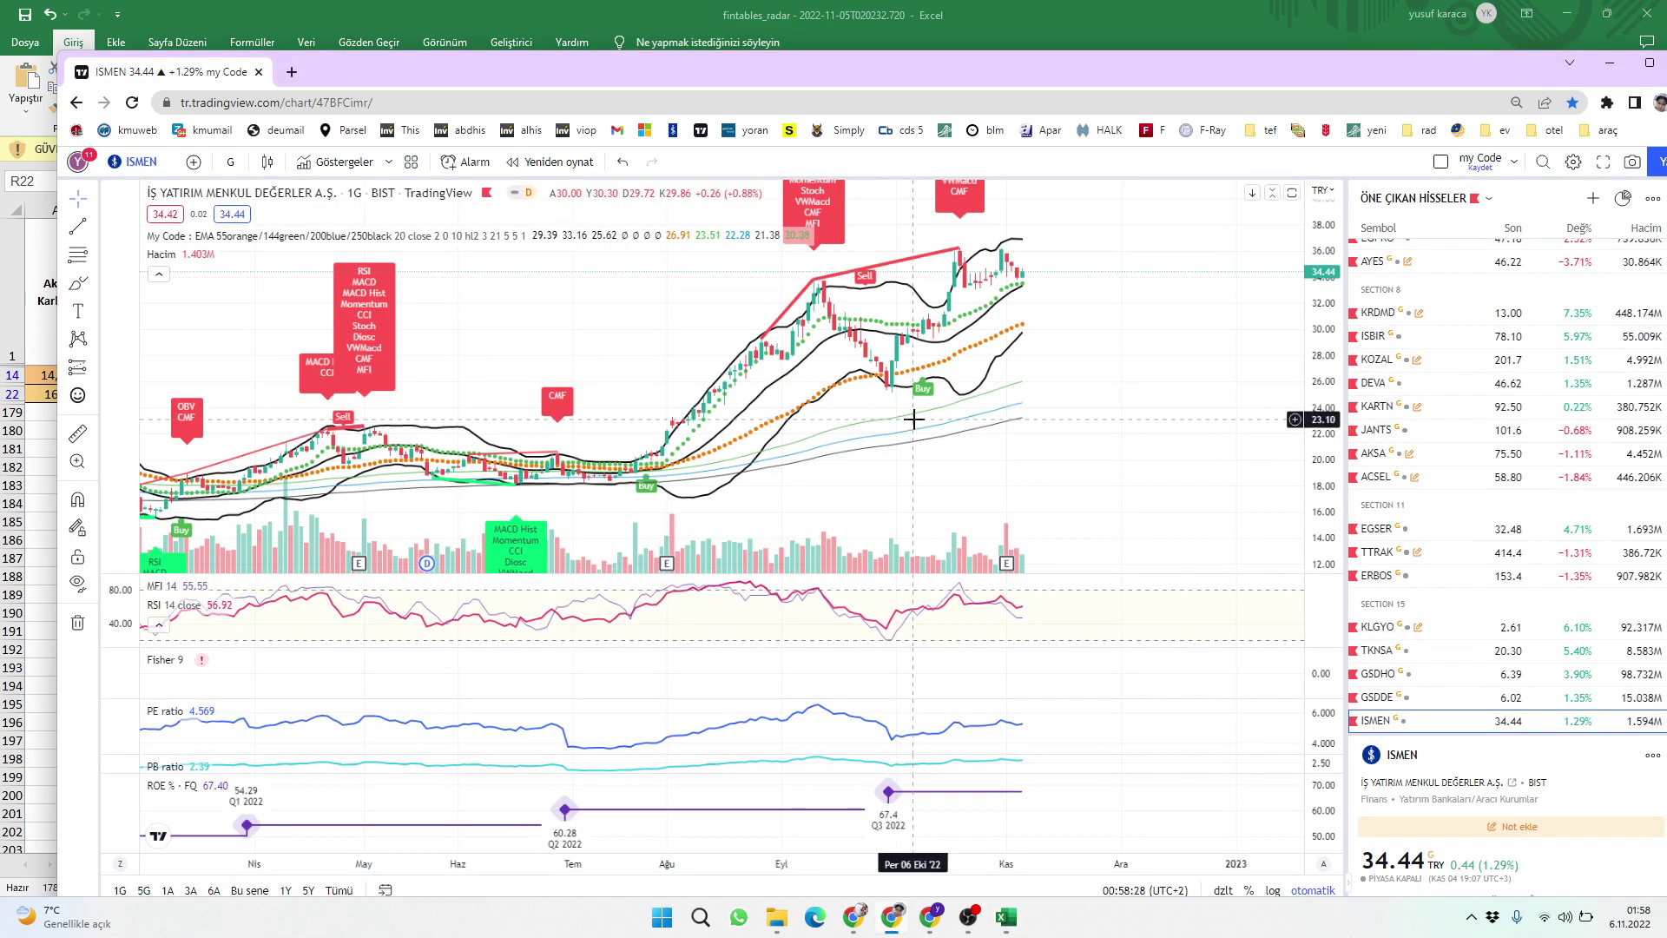
pyautogui.write('ISMEN')
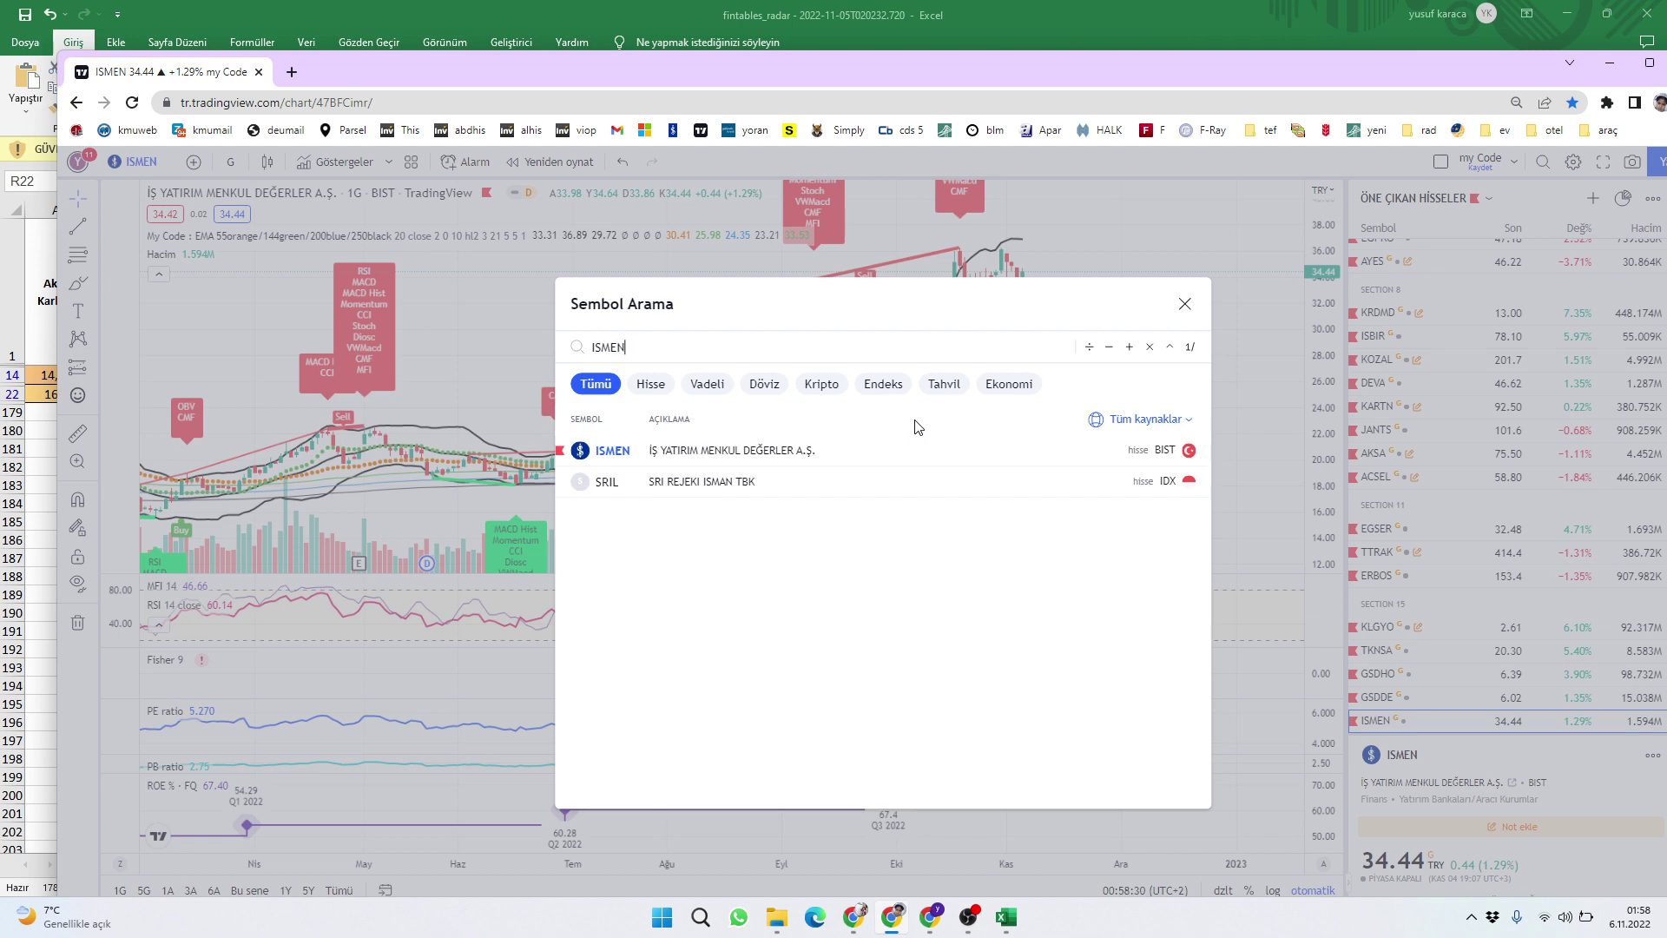
pyautogui.click(773, 450)
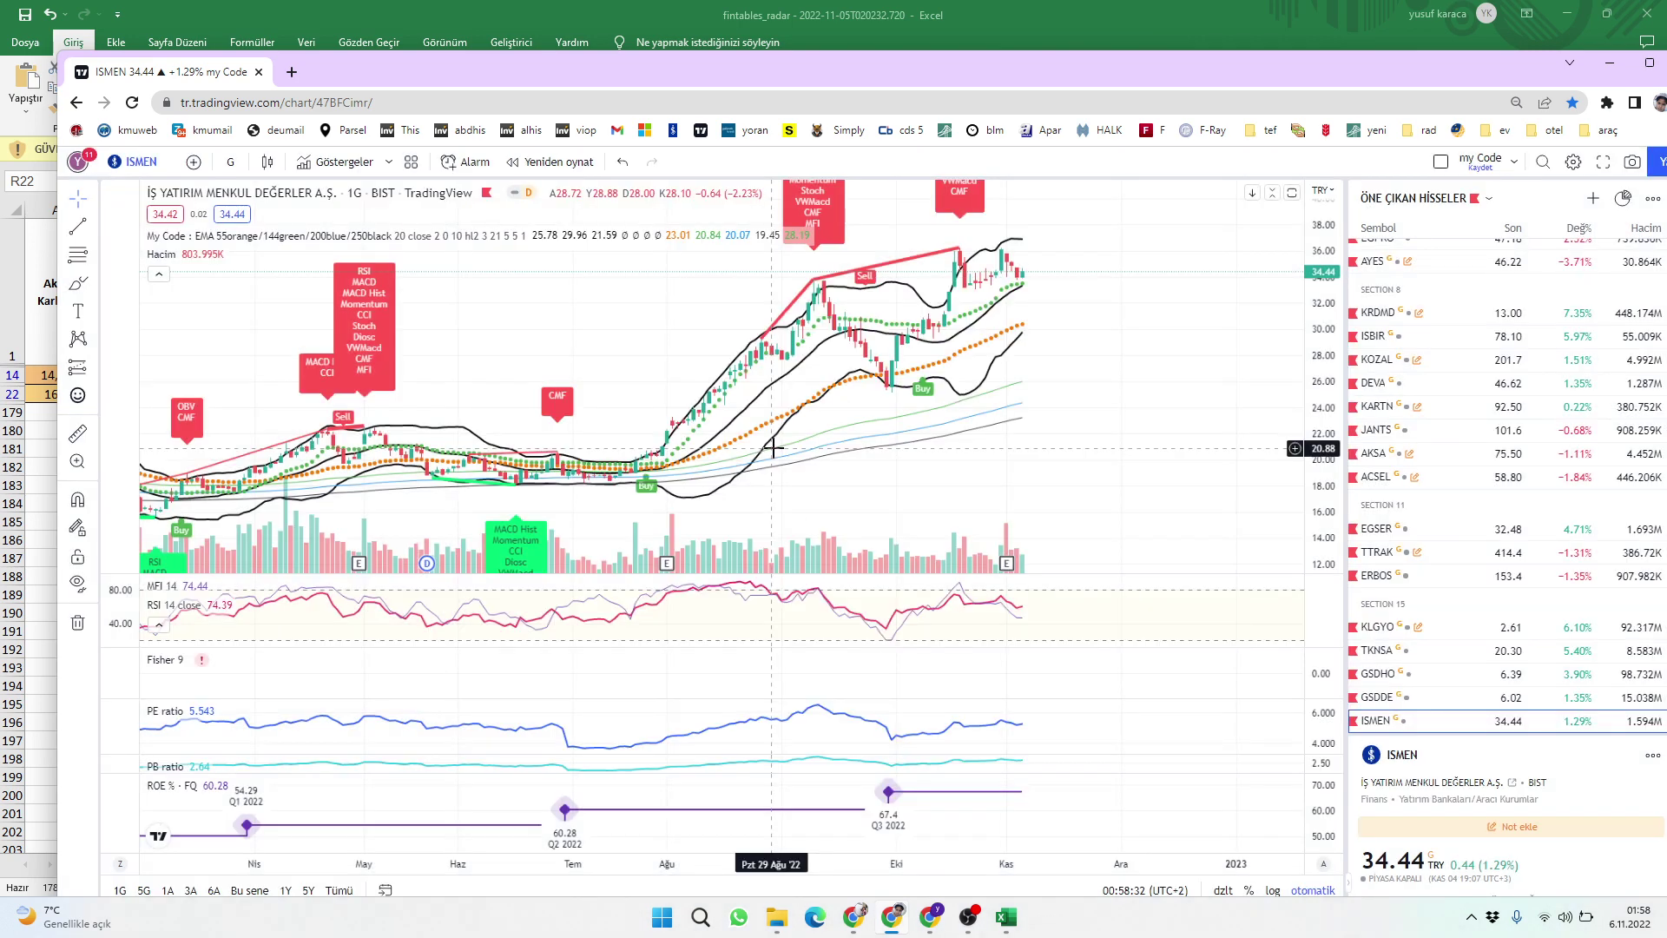
pyautogui.hscroll(3, 1007, 469)
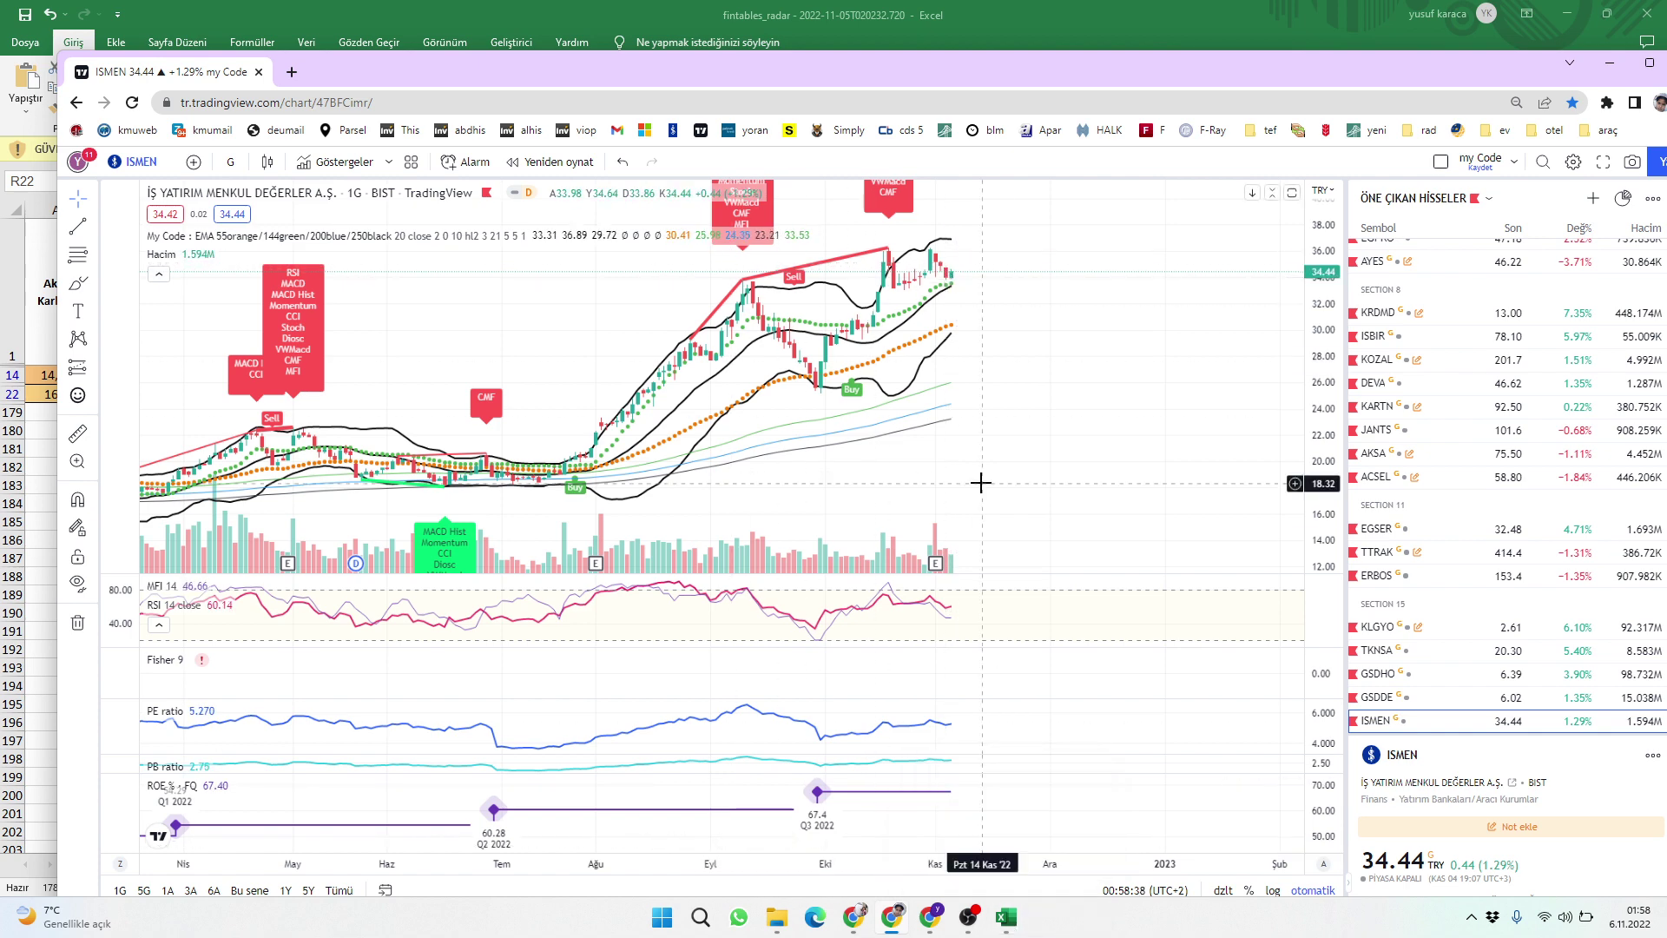
# - Load the BIST symbol INFO in the TradingView chart and review its recent price decline
pyautogui.write('INFO')
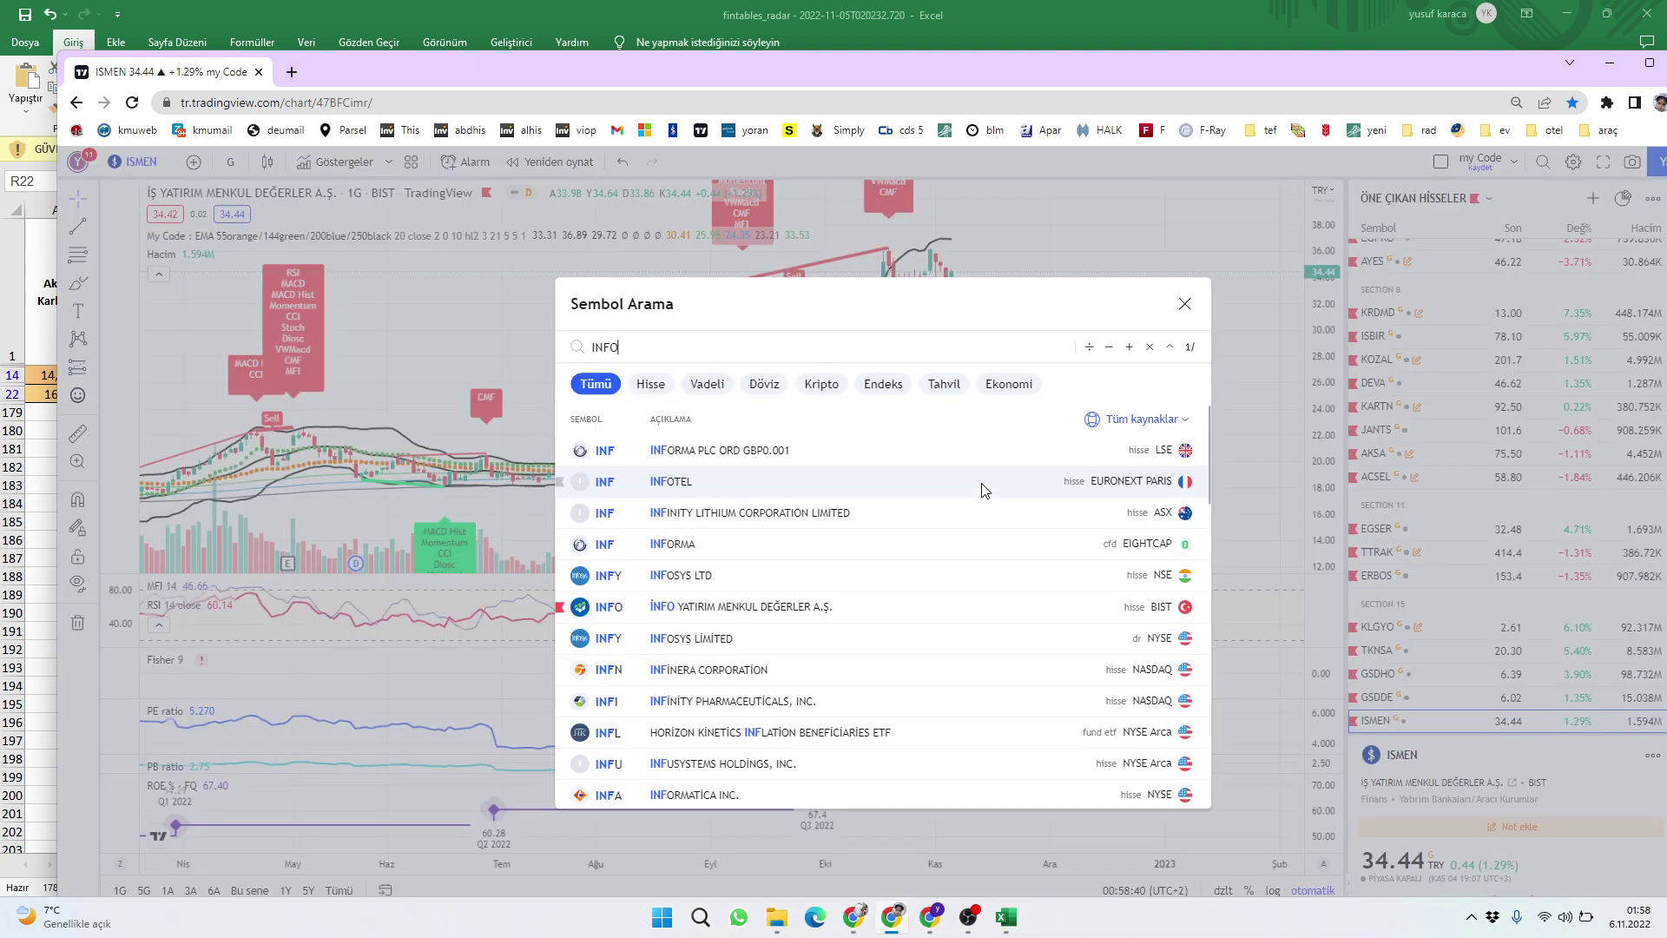
pyautogui.click(894, 447)
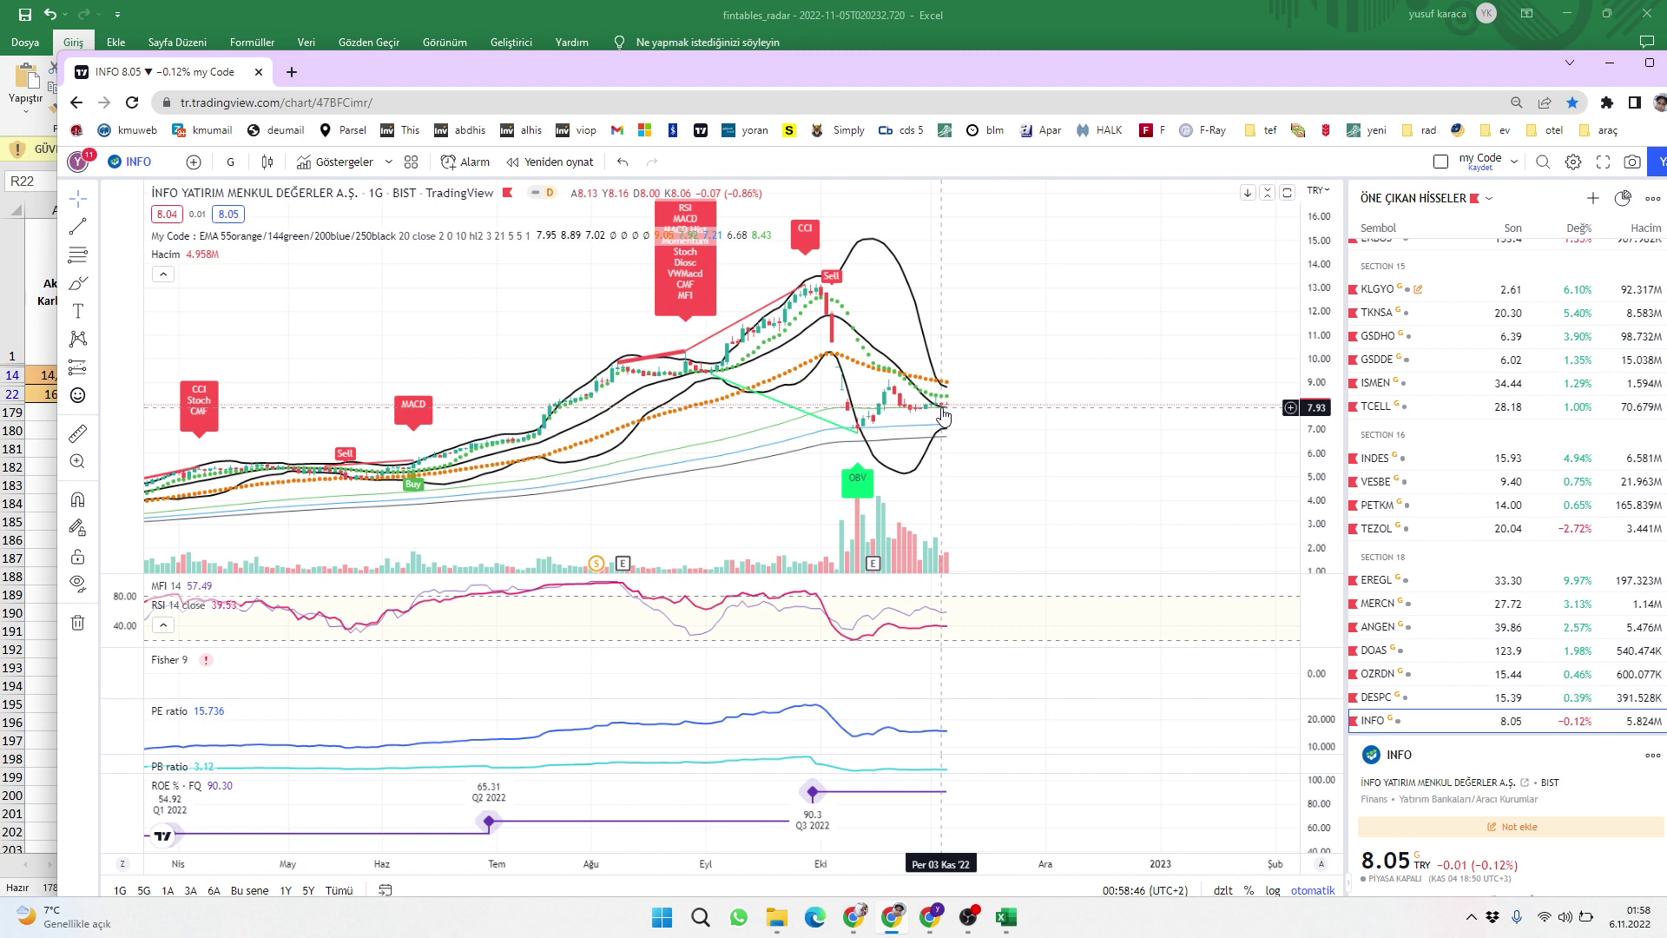
pyautogui.moveTo(1047, 507); pyautogui.dragTo(1077, 502)
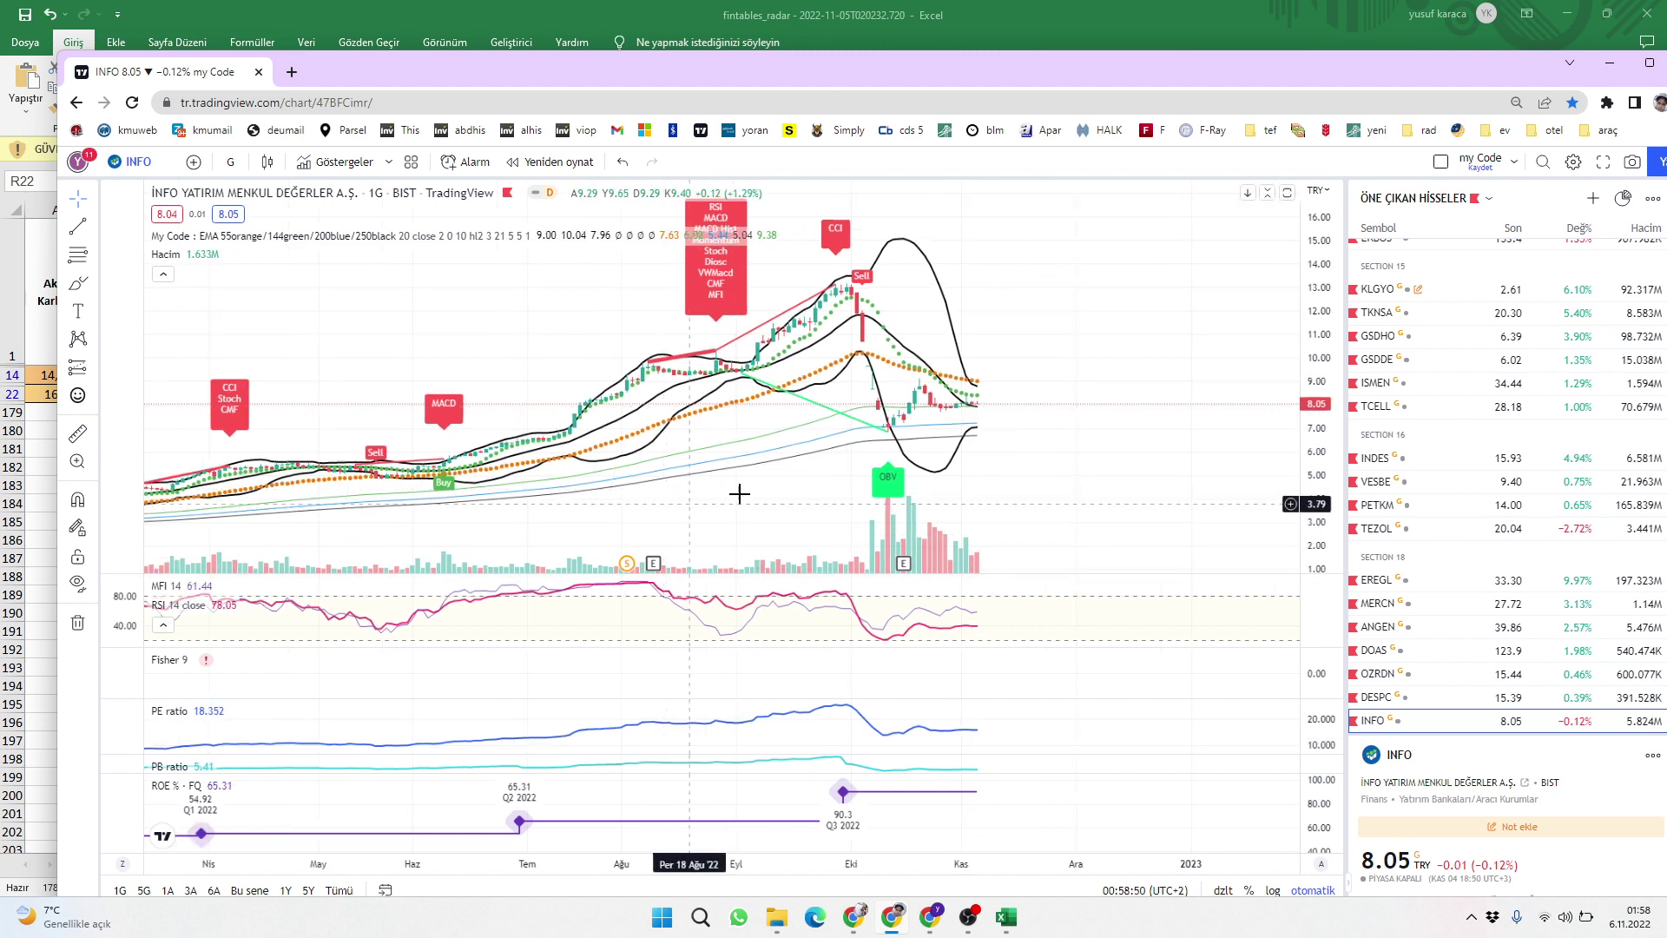
# - Return to Excel and compare ISMEN's özel hesaplama value with its Nisbi orana göre özel hesaplama value
pyautogui.click(1006, 917)
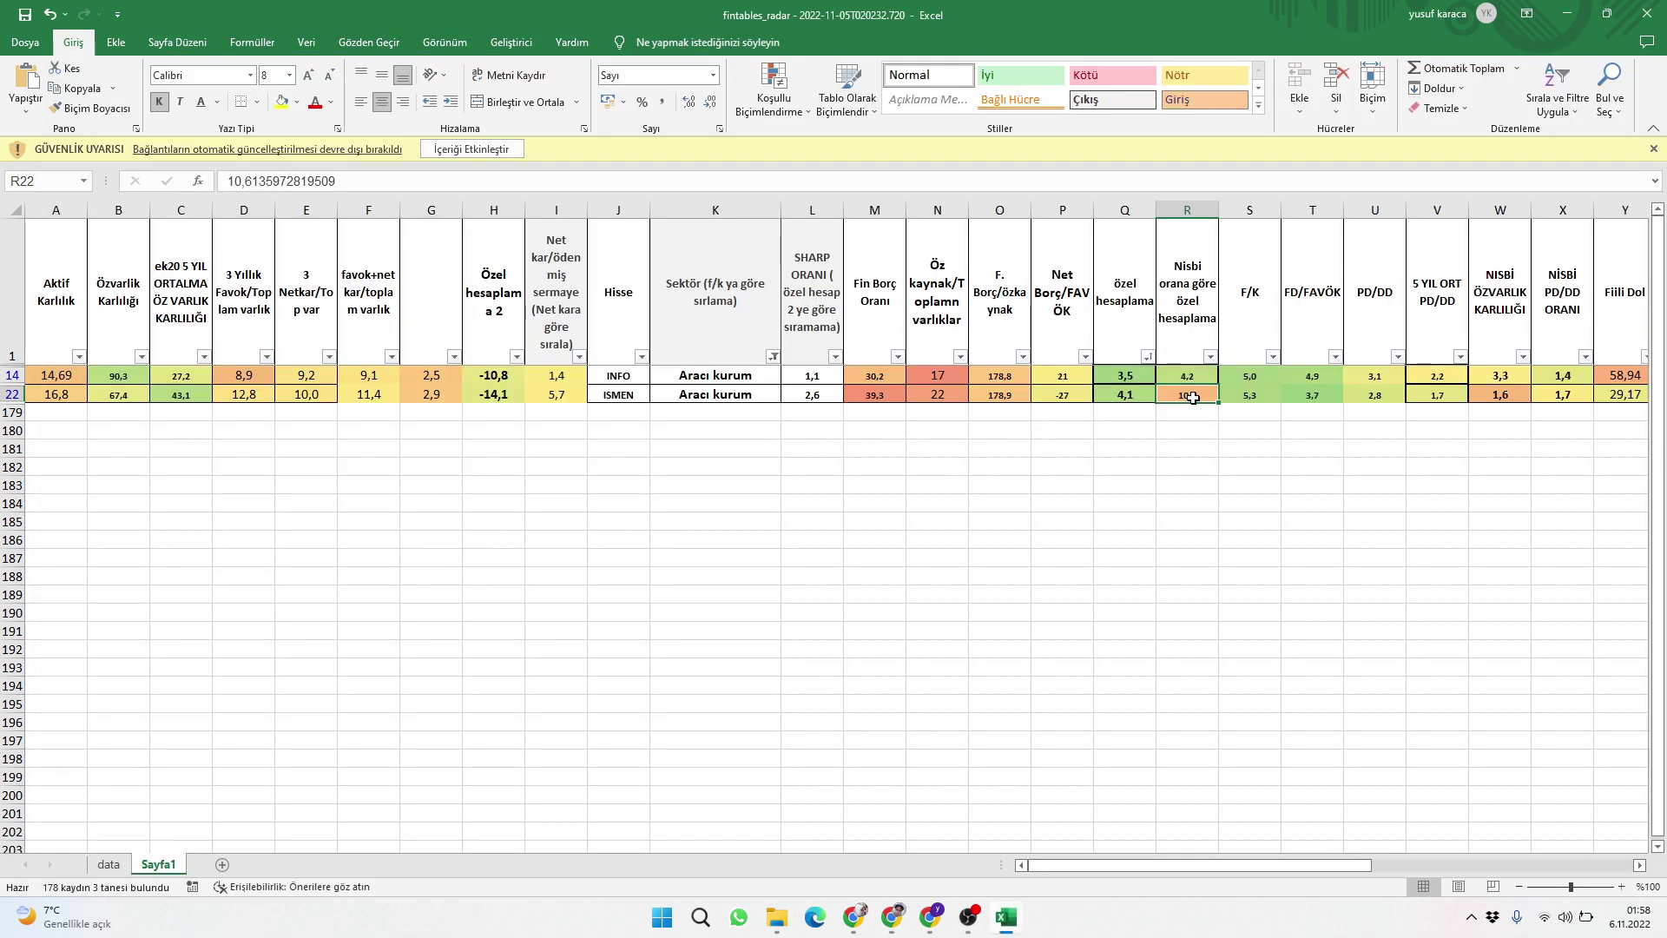
pyautogui.click(1124, 398)
pyautogui.click(1200, 394)
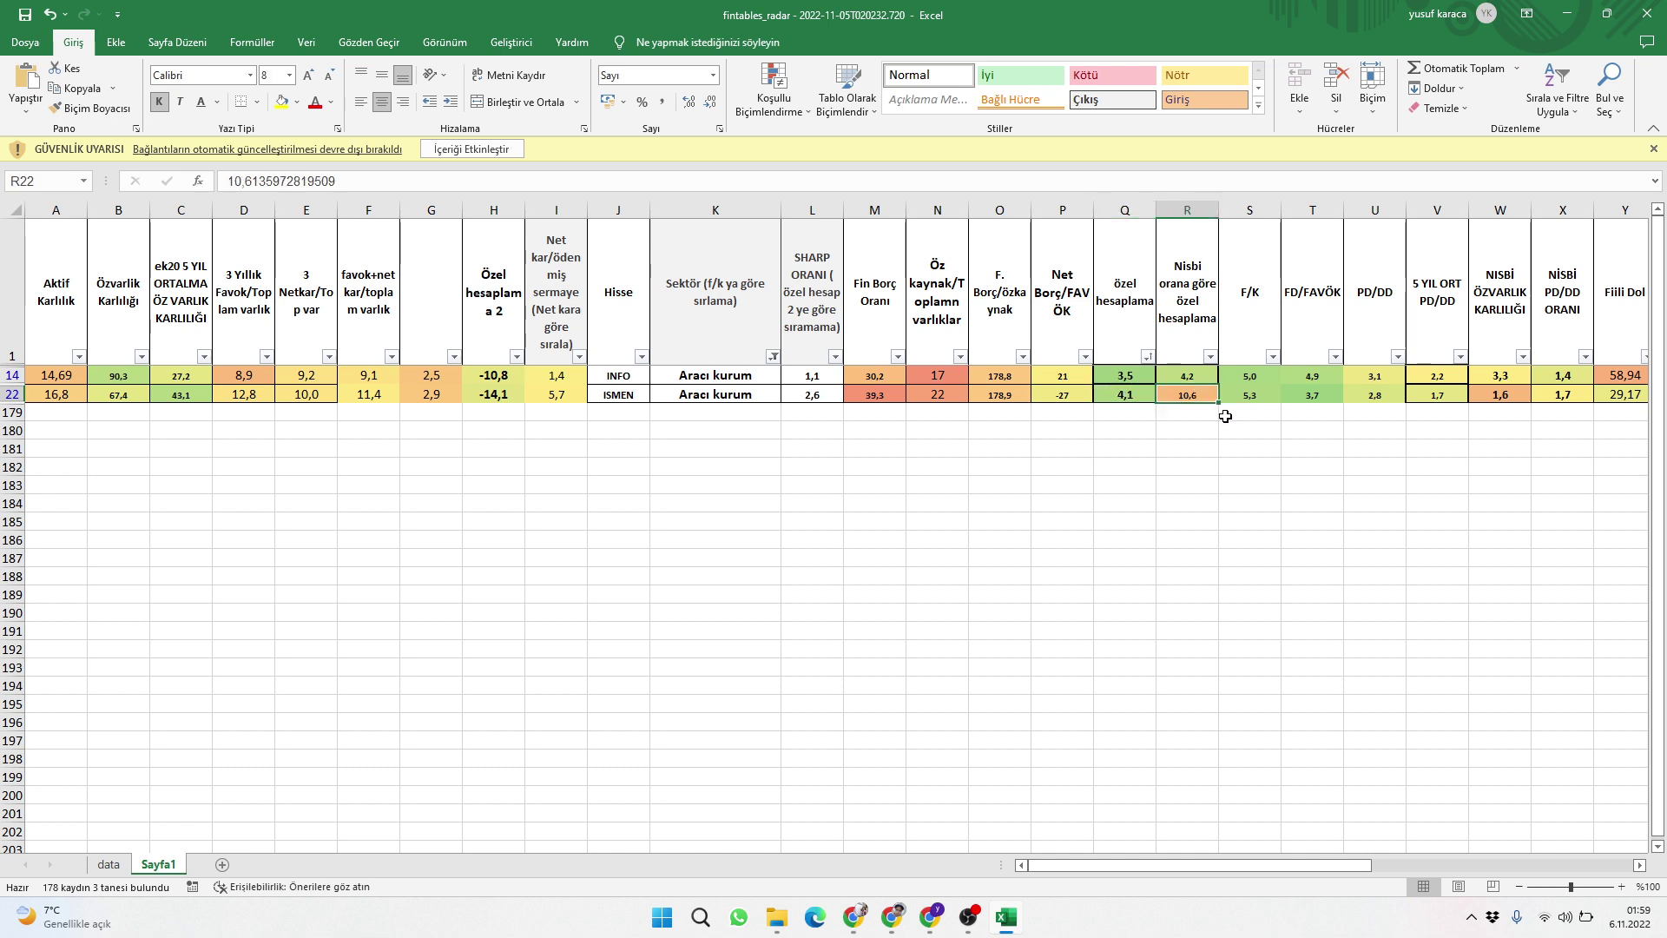
# - Check INFO's Nisbi orana göre özel hesaplama value and look over the neighbouring ratio columns
pyautogui.click(1191, 377)
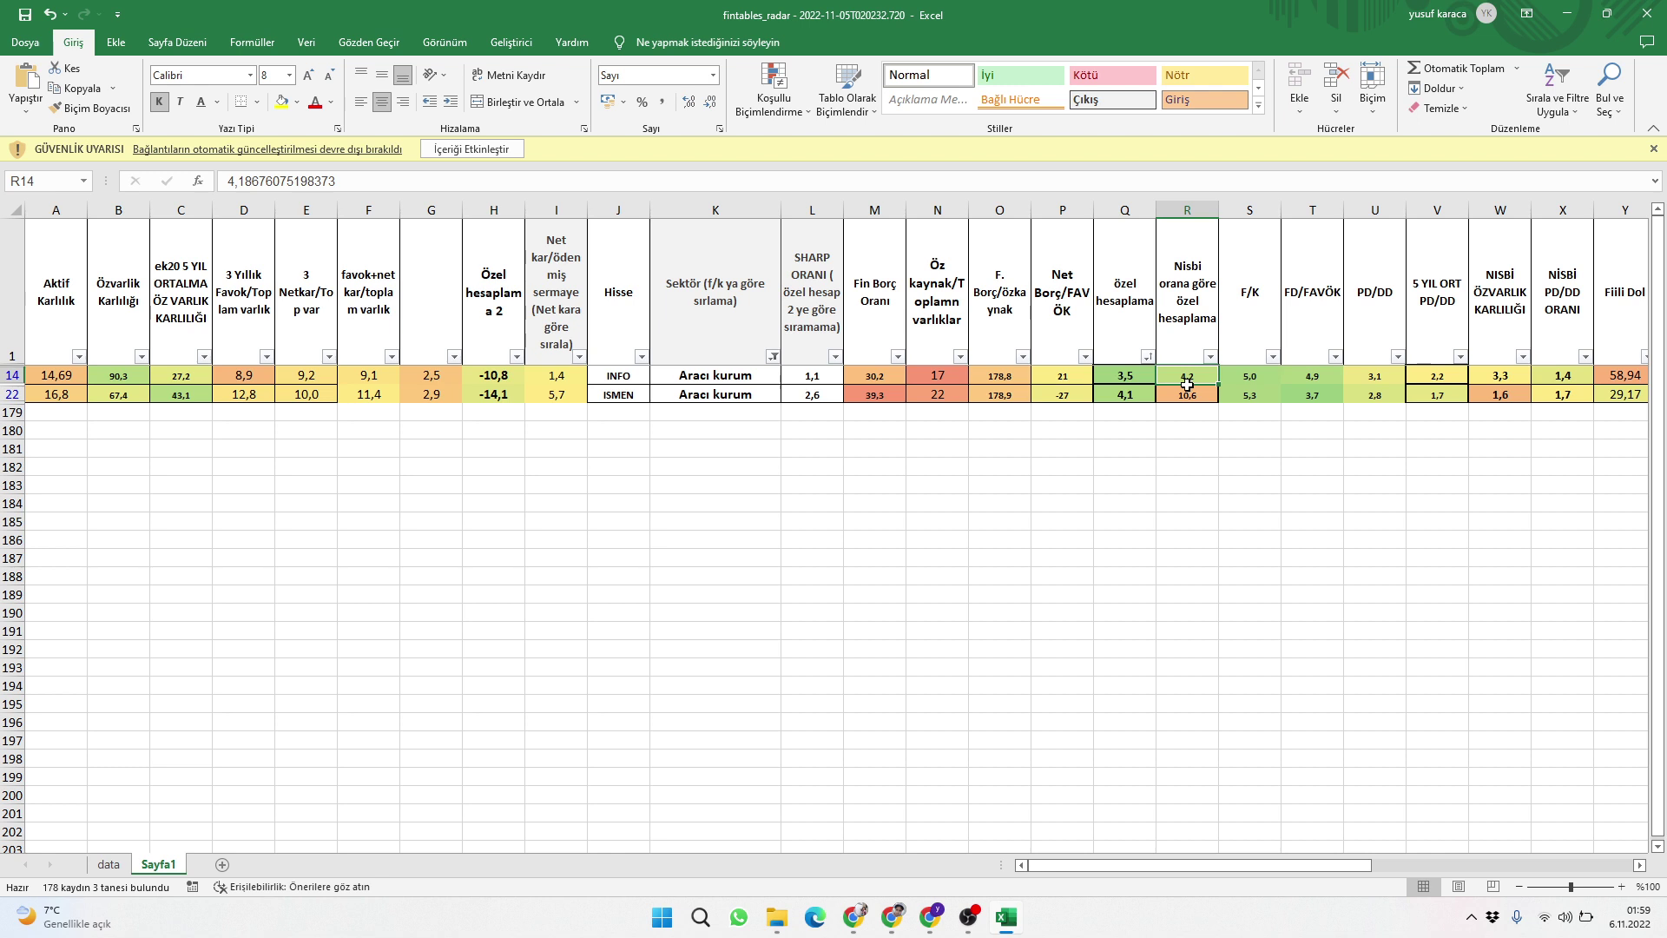
pyautogui.moveTo(1273, 866); pyautogui.dragTo(1333, 872)
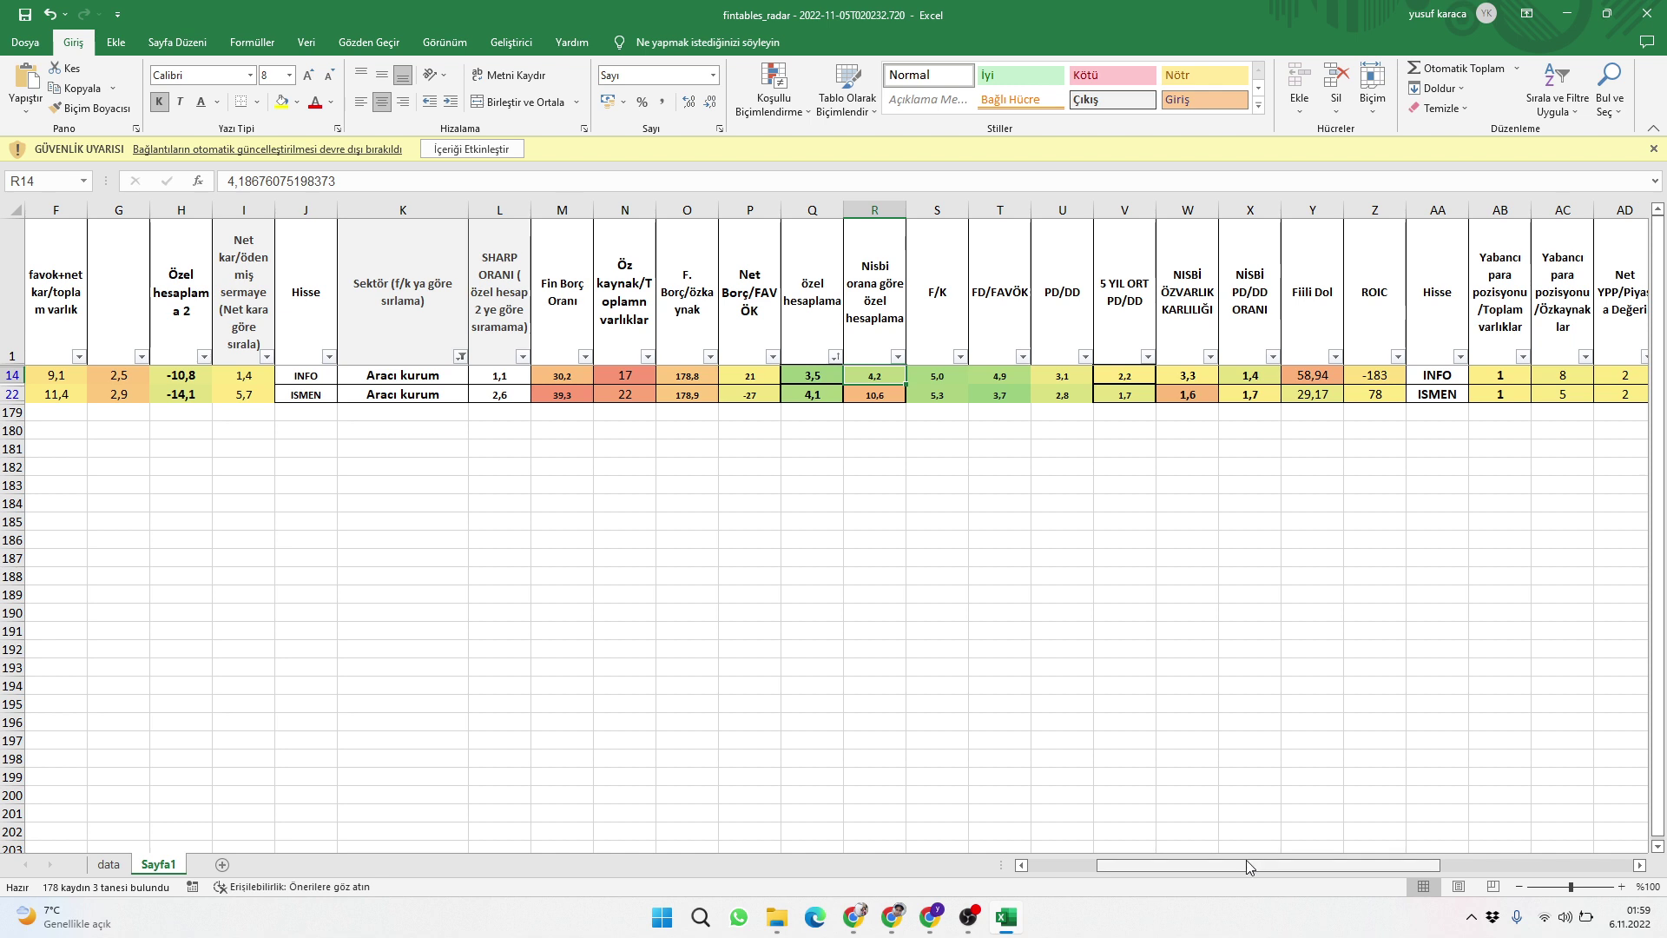
pyautogui.moveTo(1247, 867); pyautogui.dragTo(1058, 894)
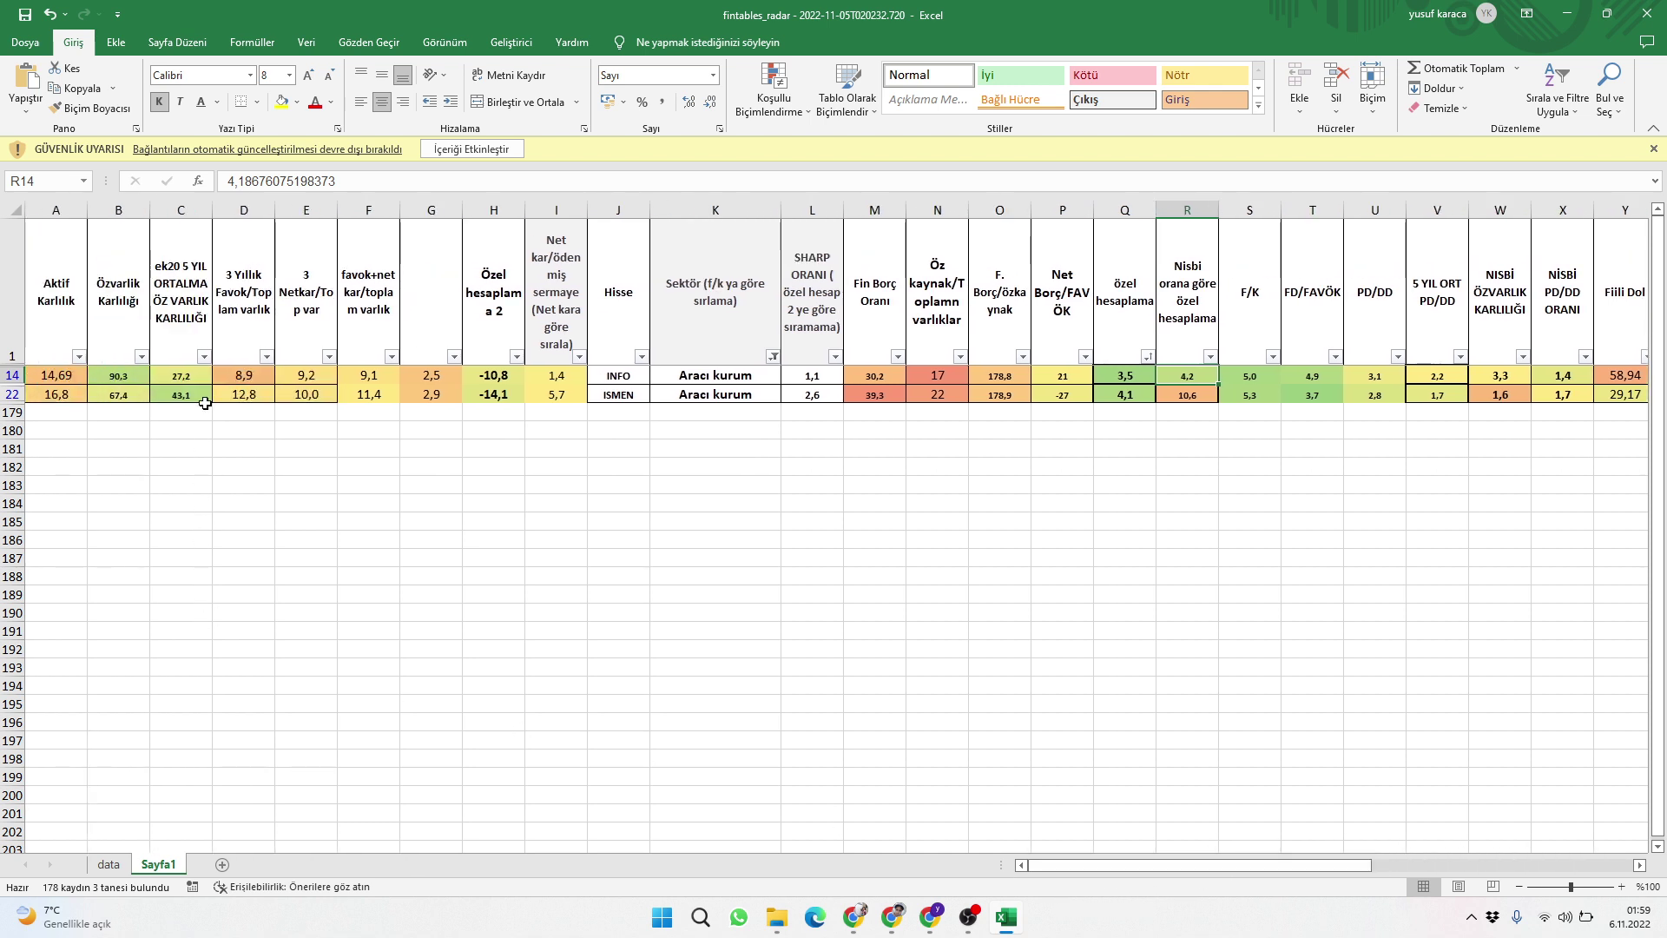
# - Compare Özvarlık Karlılığı with the five-year average equity profitability for both INFO and ISMEN
pyautogui.click(116, 380)
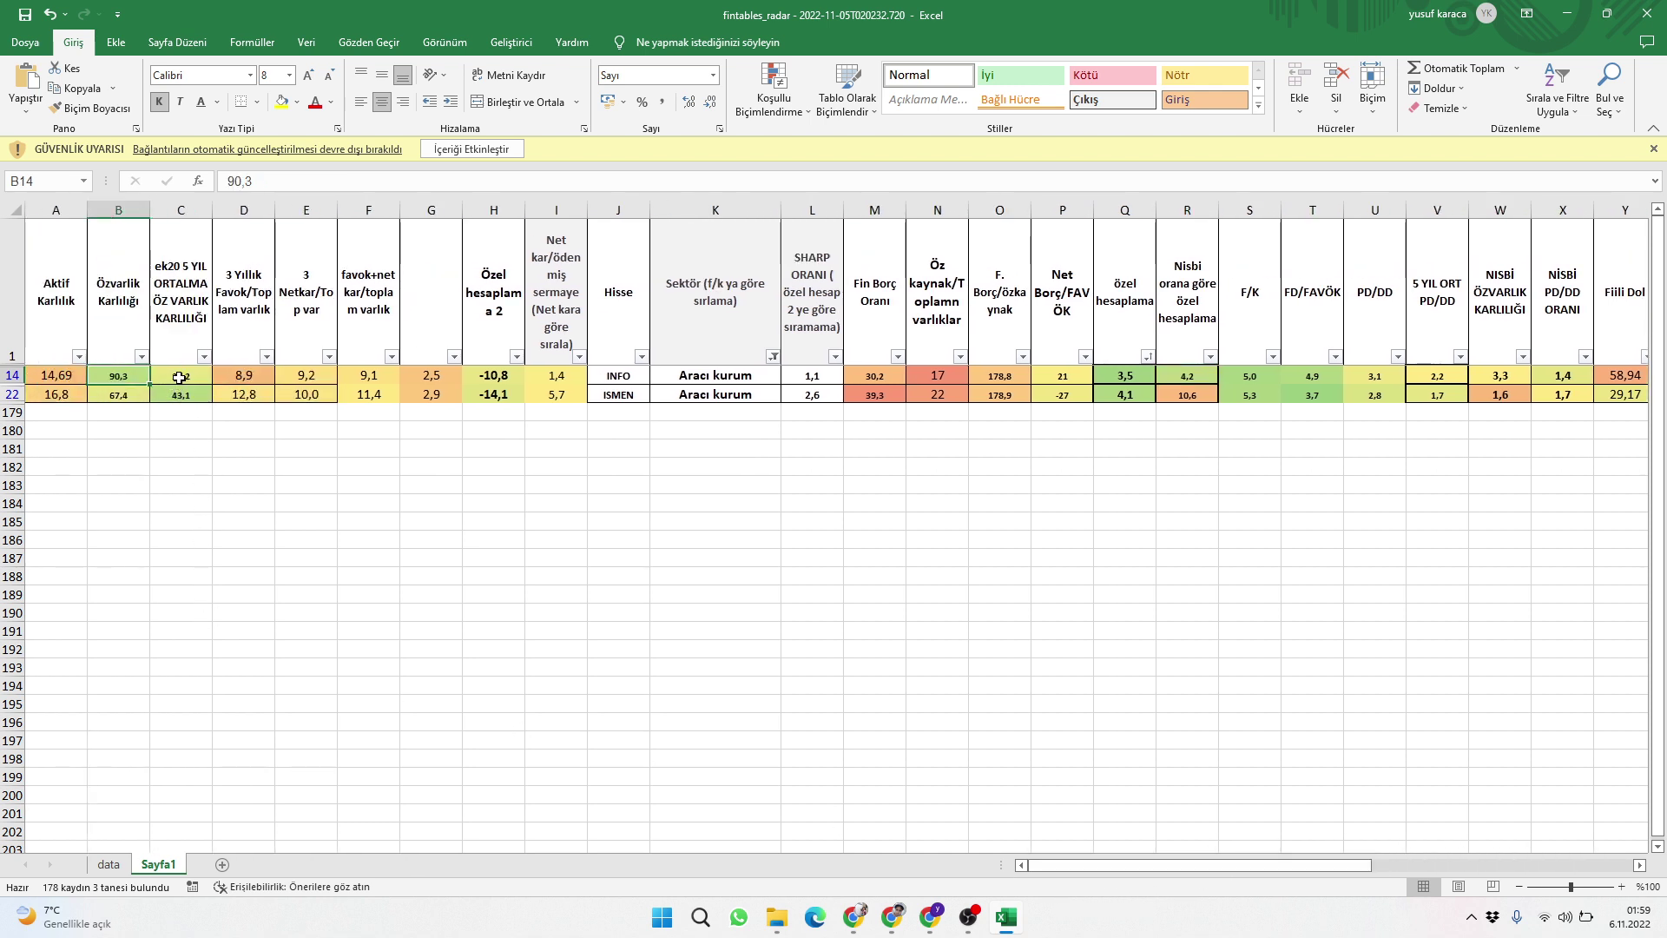
pyautogui.click(177, 382)
pyautogui.click(126, 383)
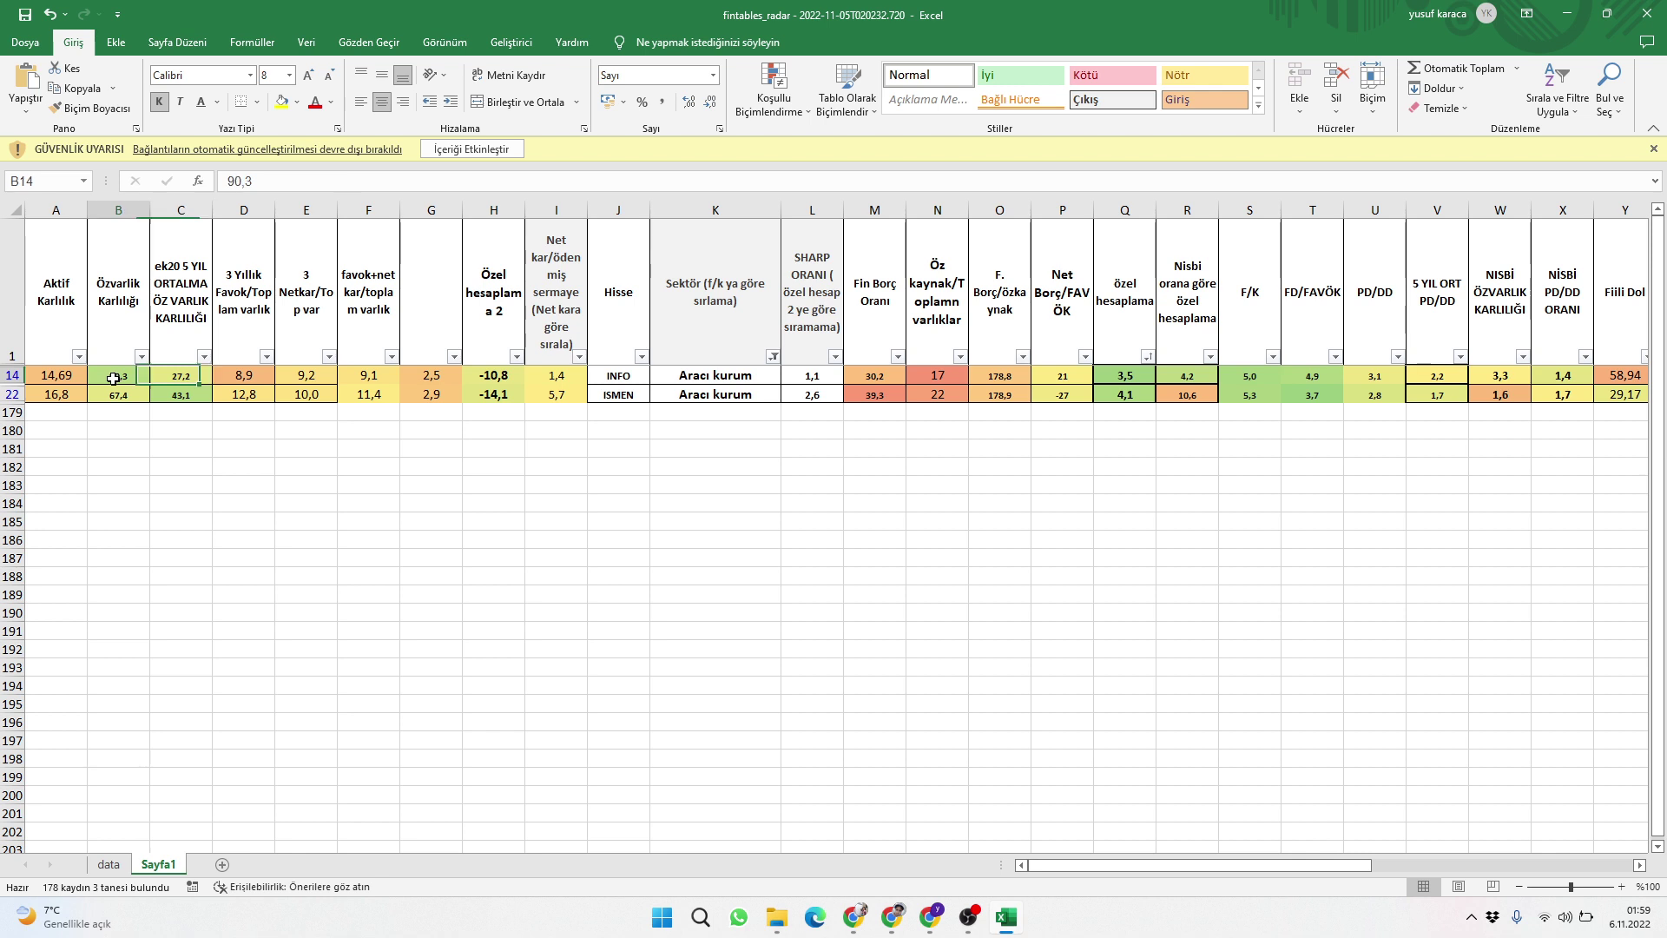
pyautogui.click(163, 371)
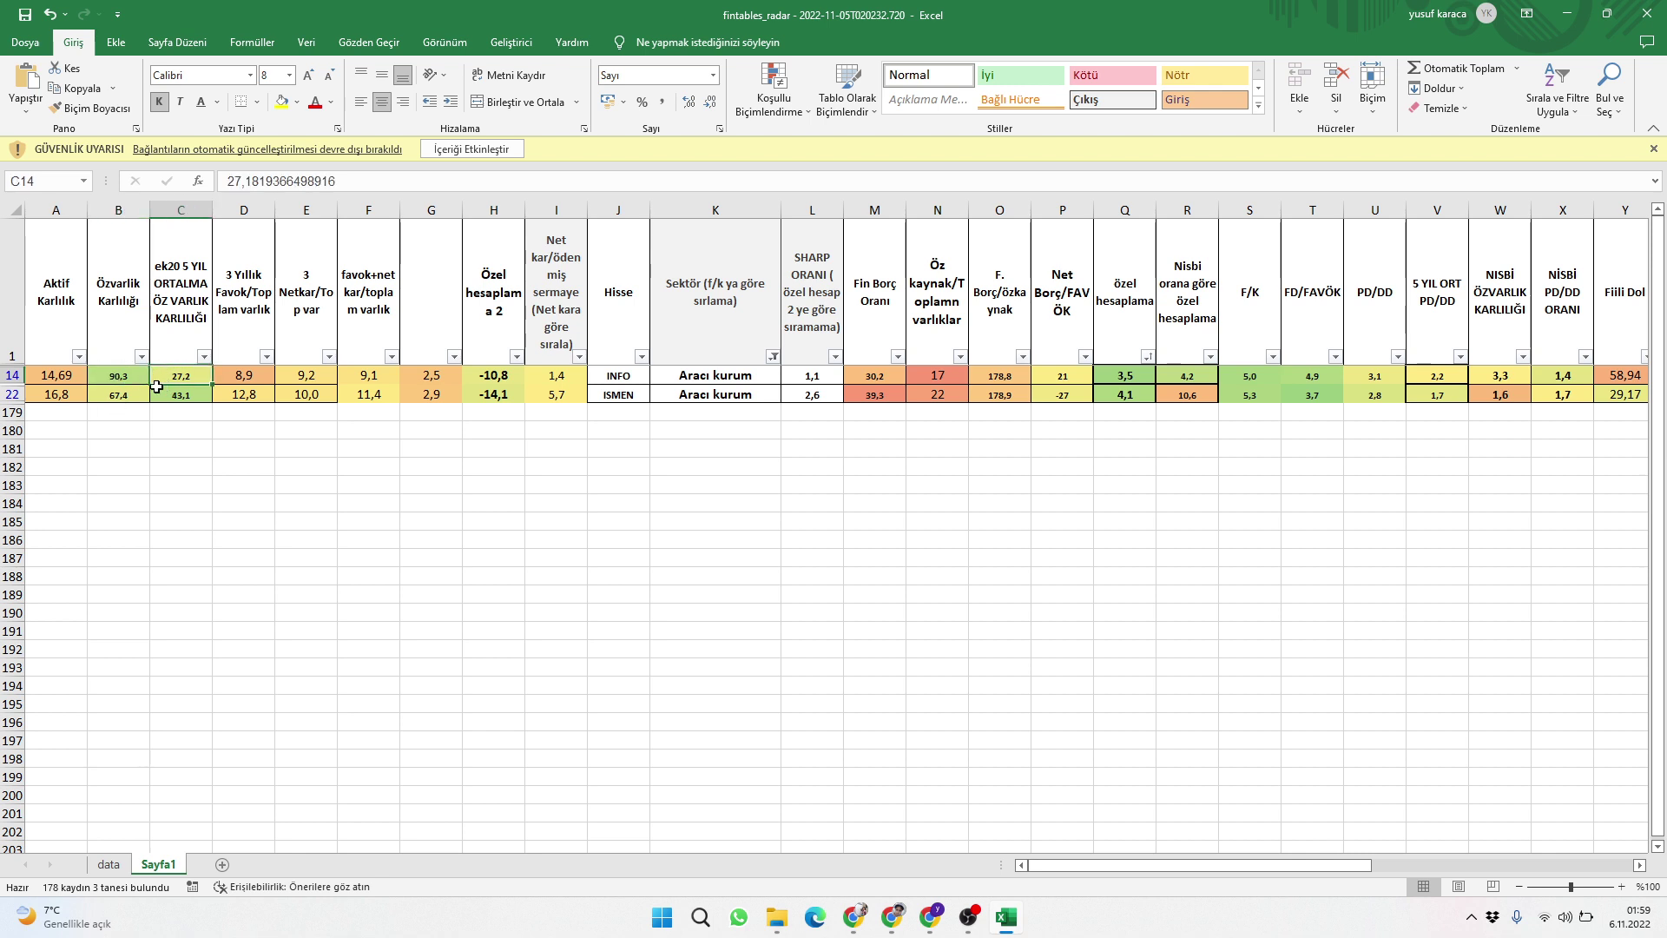
pyautogui.click(118, 377)
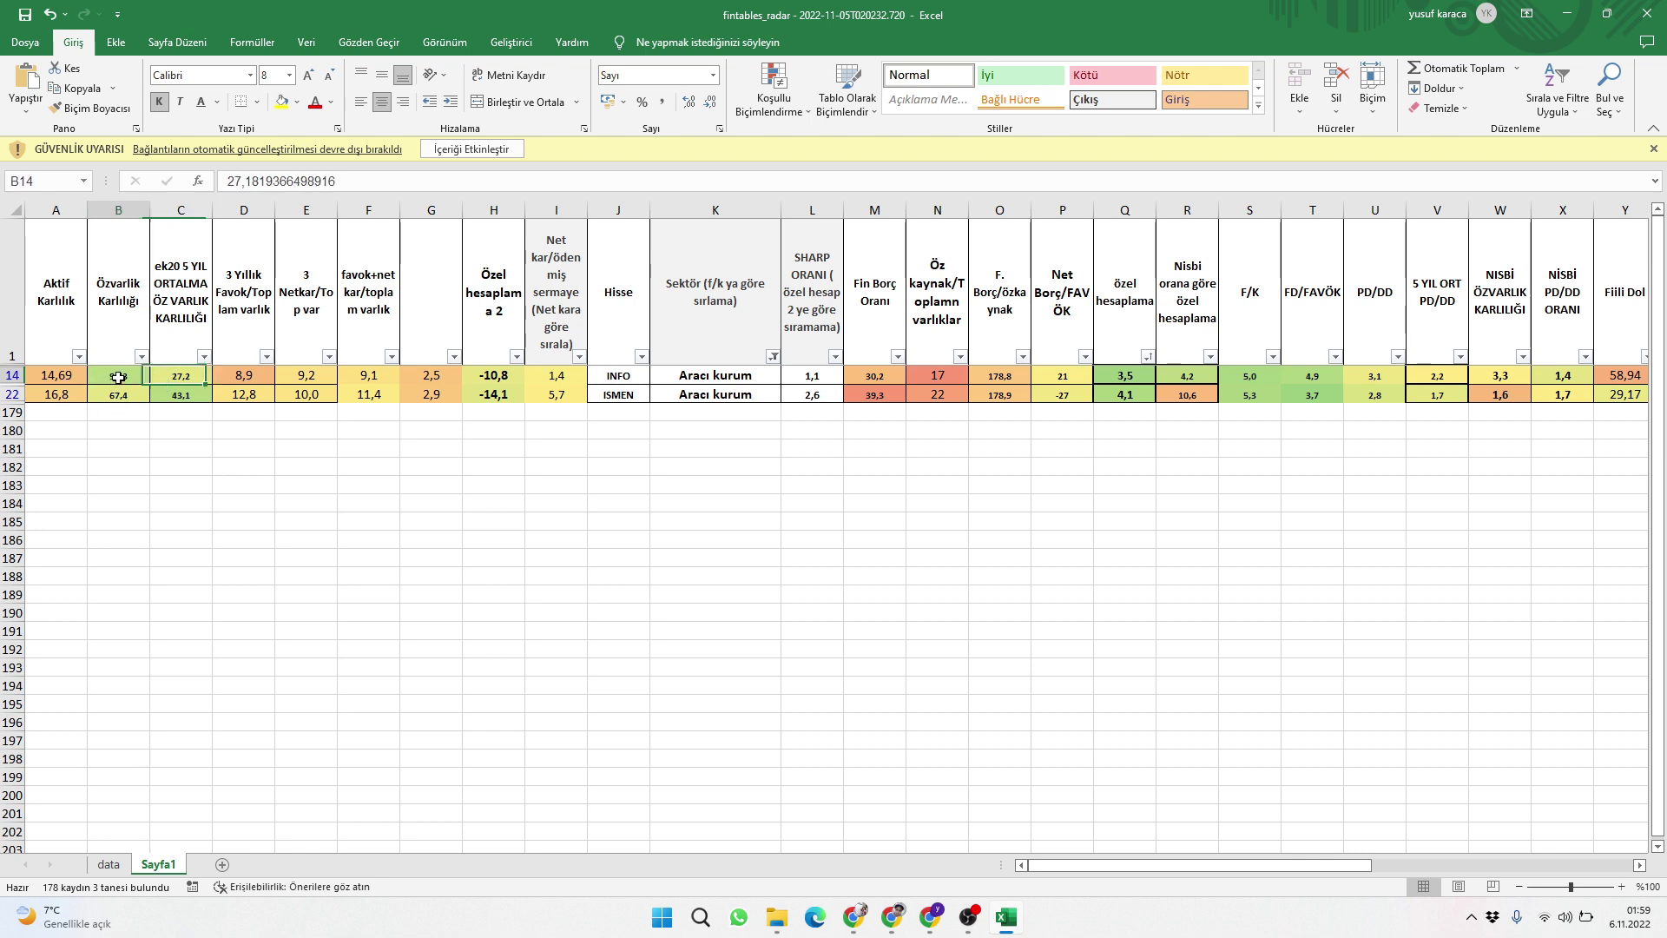
pyautogui.click(161, 395)
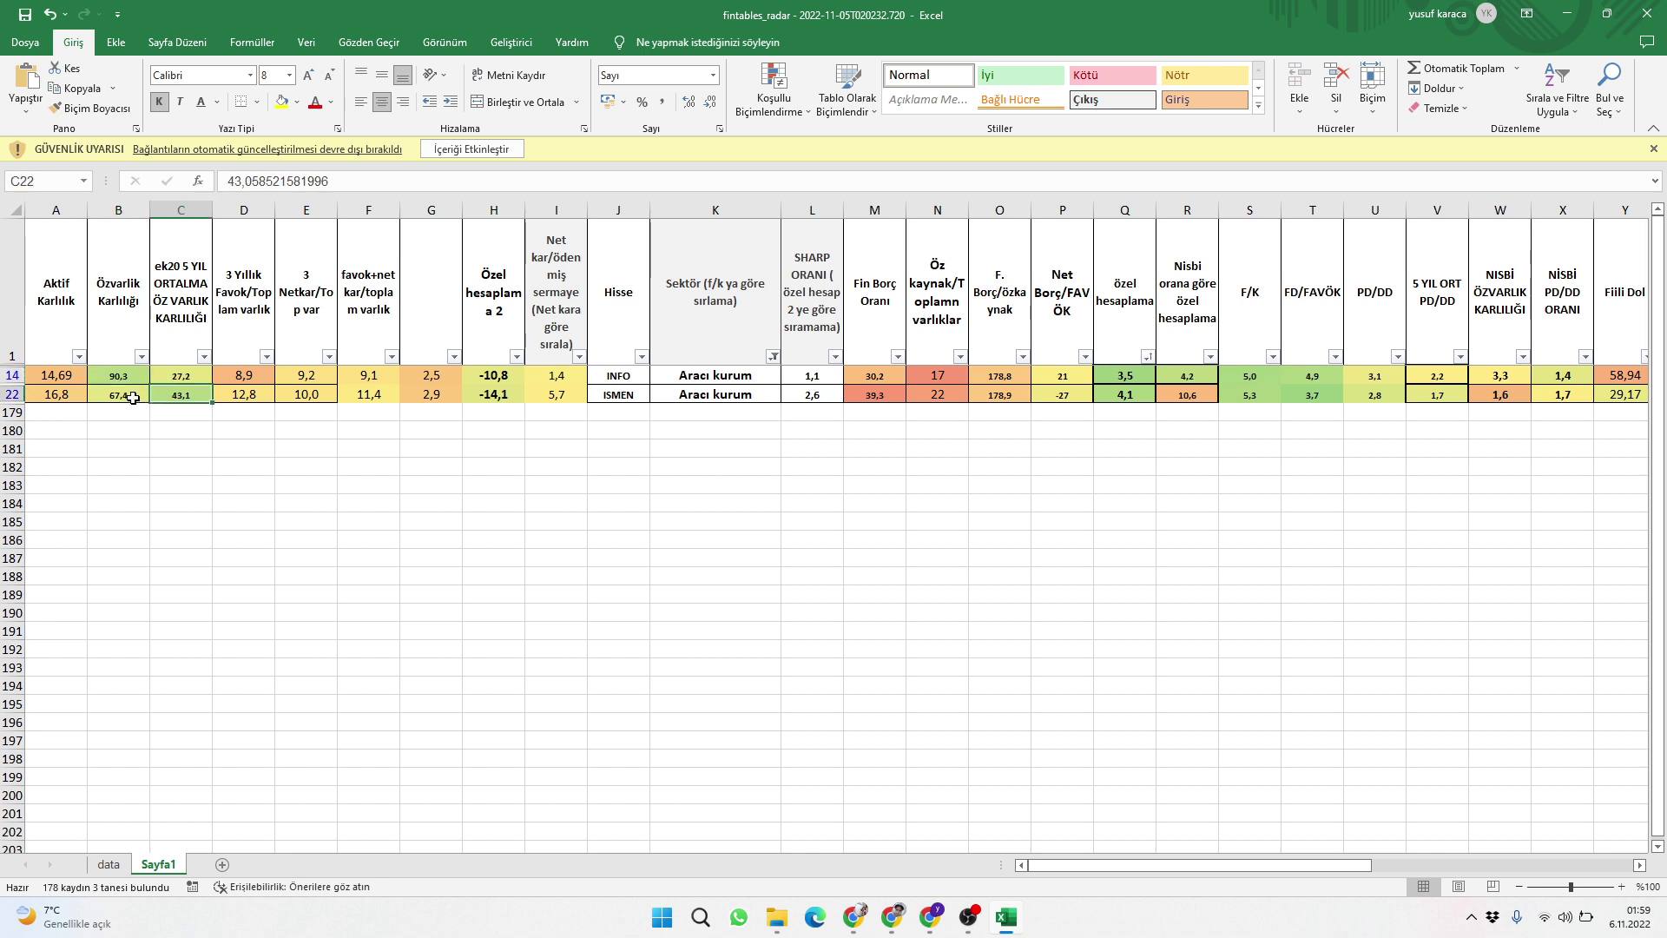
pyautogui.click(133, 398)
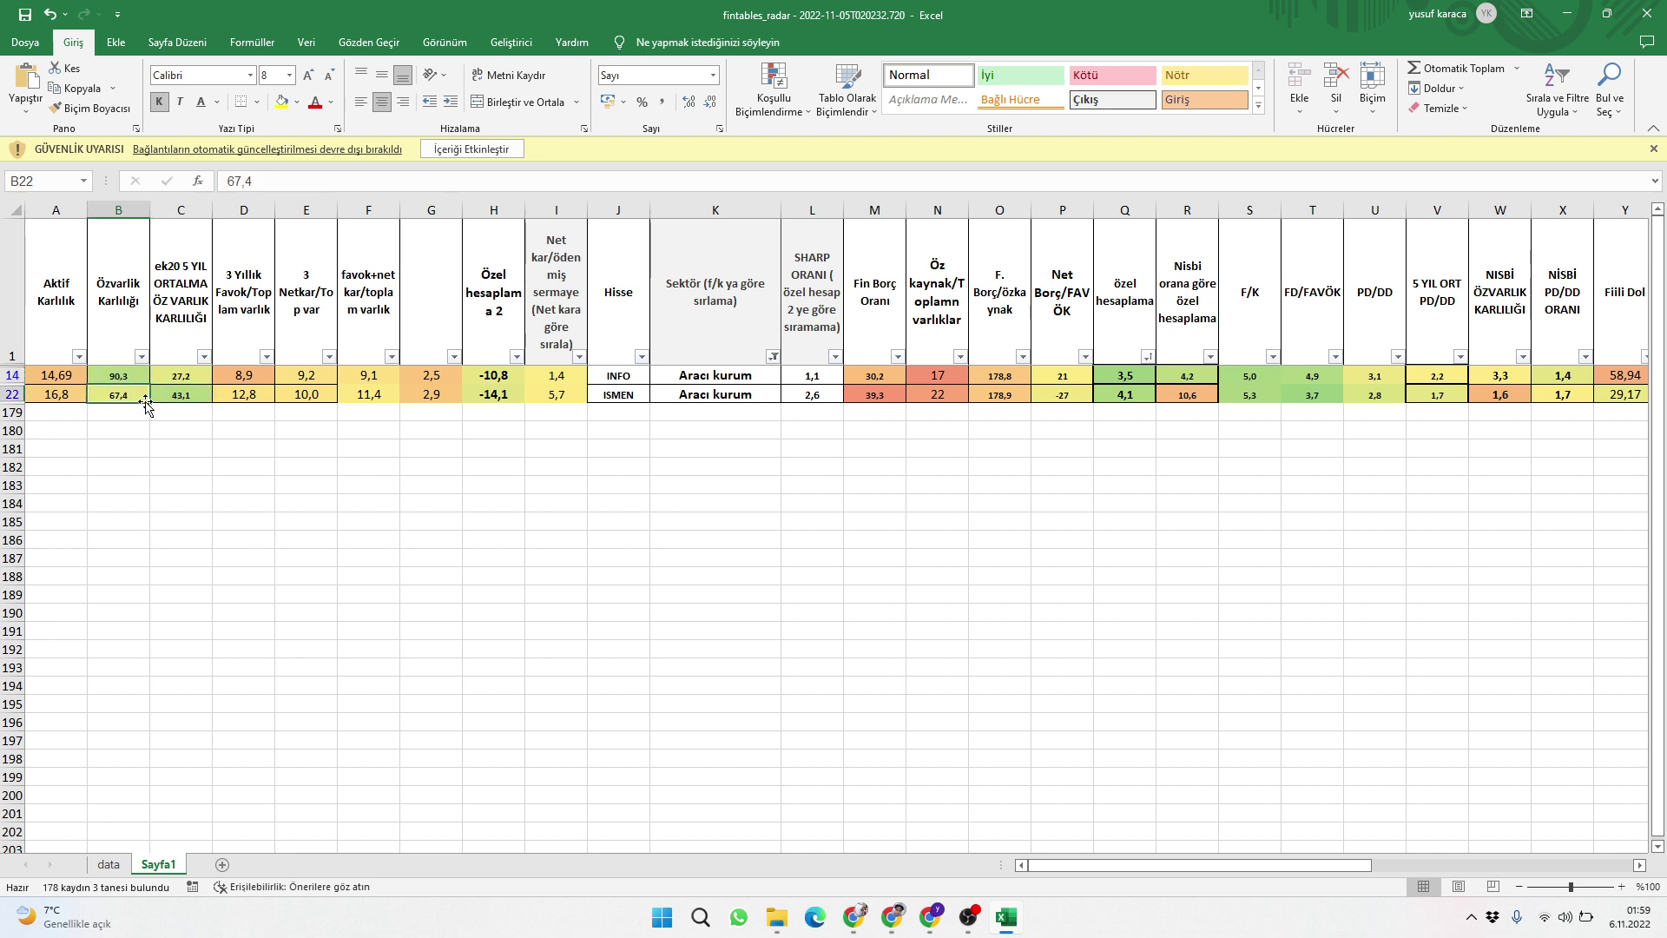
# - Compare PD/DD with 5 YIL ORT PD/DD for both INFO and ISMEN
pyautogui.moveTo(1053, 865); pyautogui.dragTo(1222, 880)
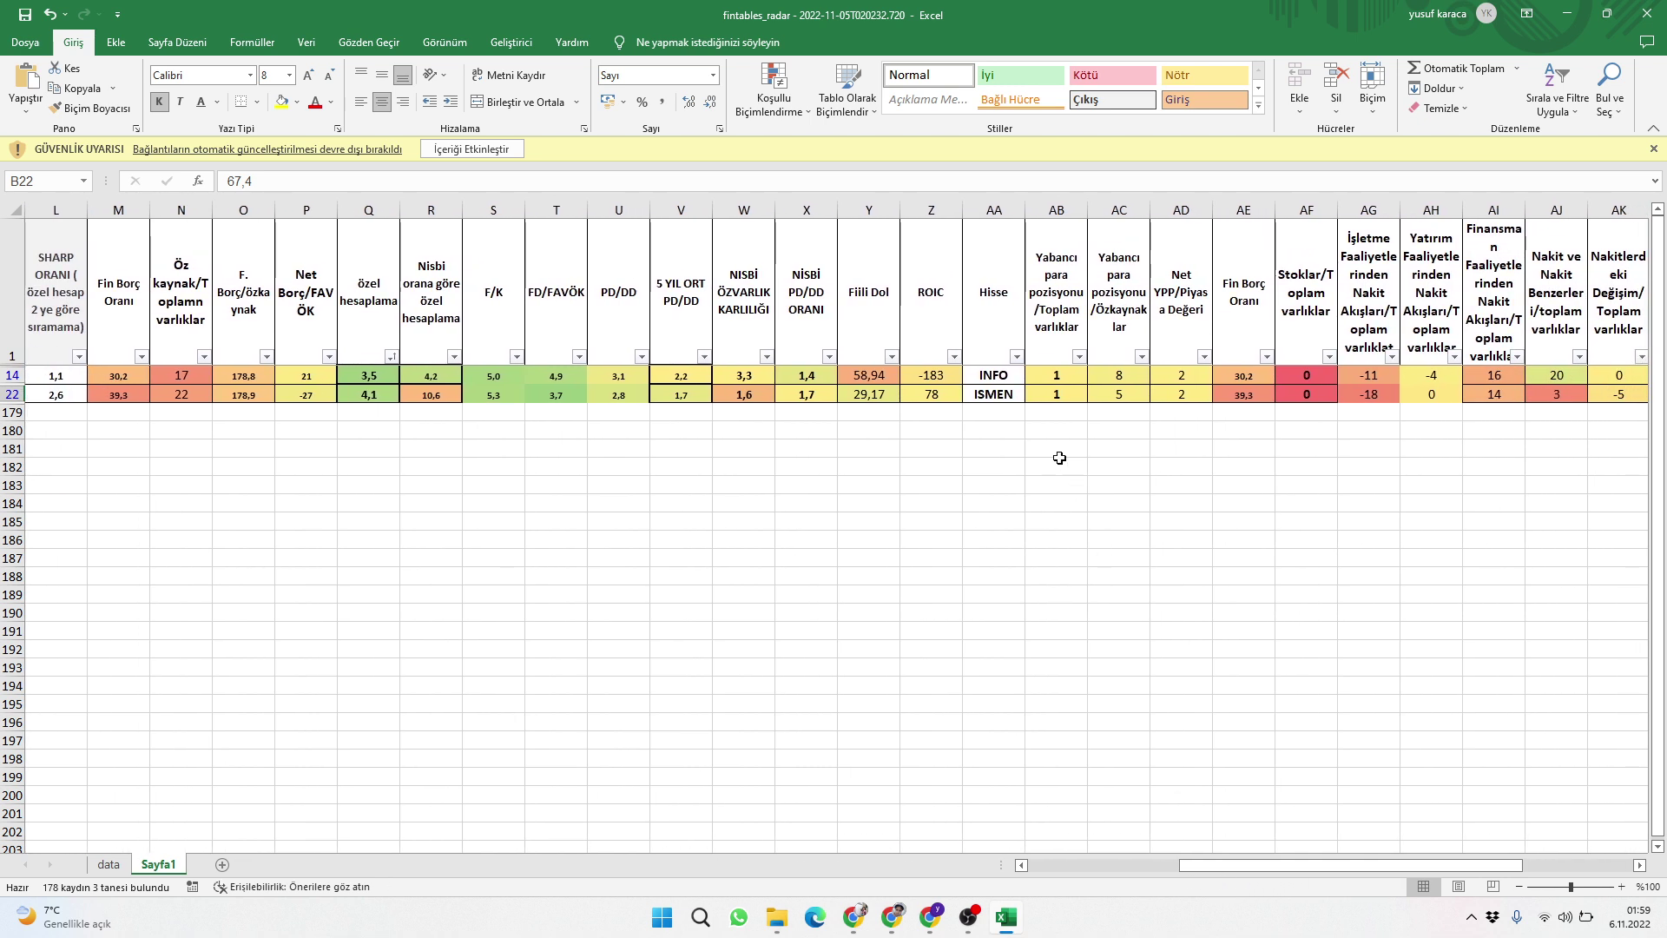
pyautogui.click(673, 376)
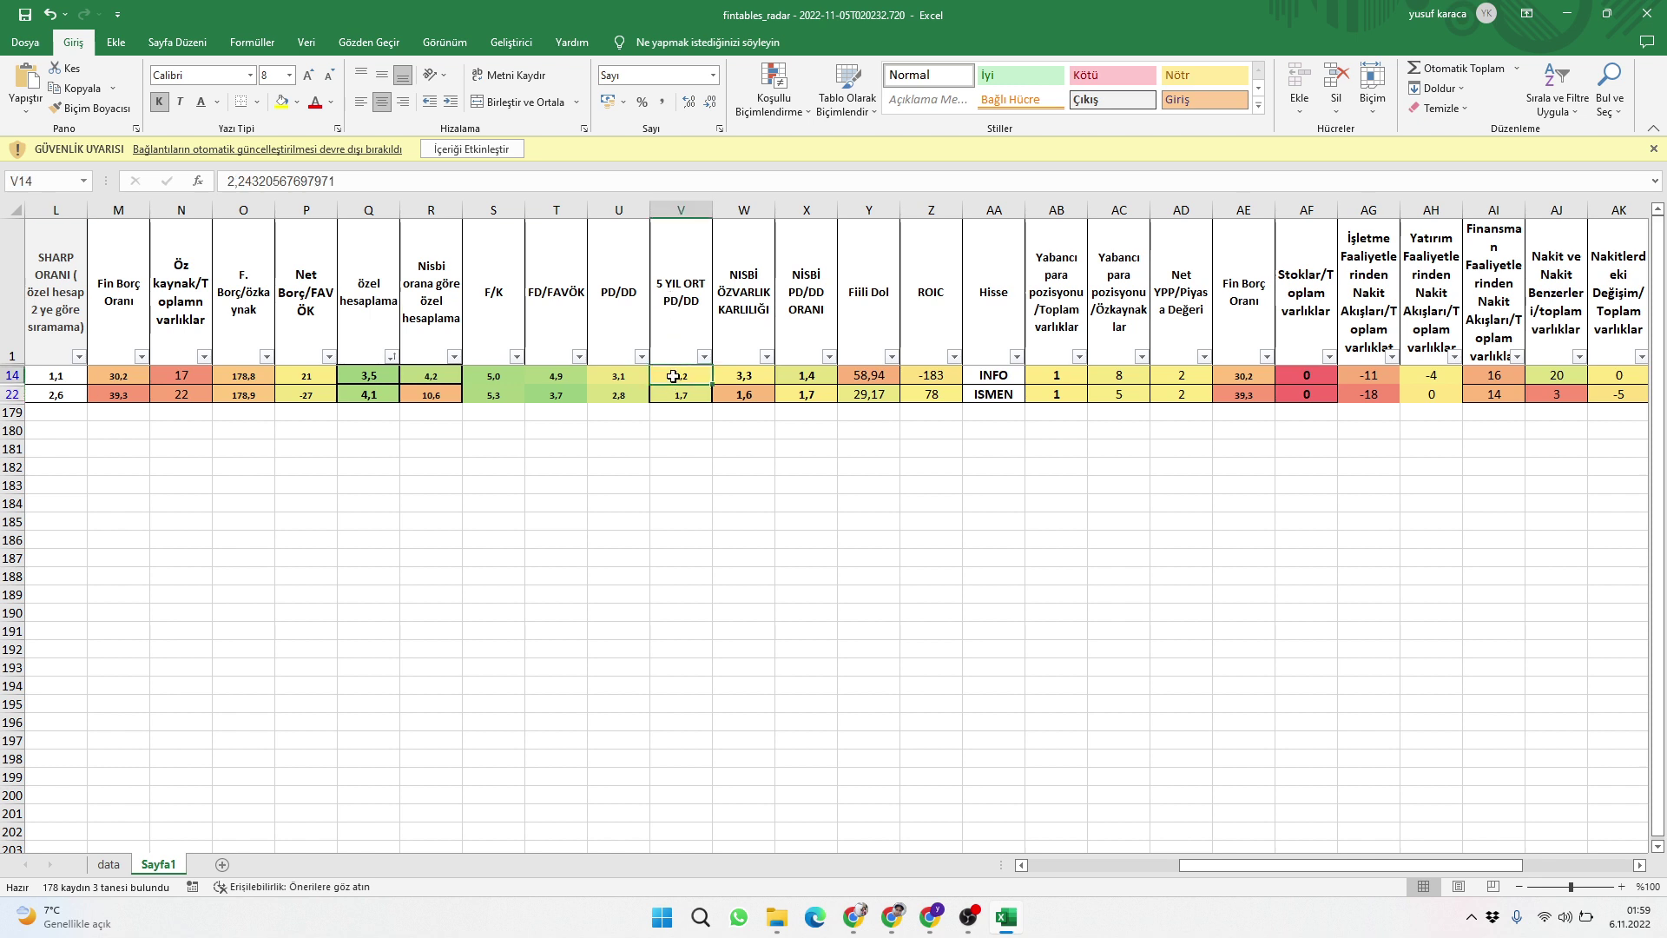
pyautogui.click(628, 376)
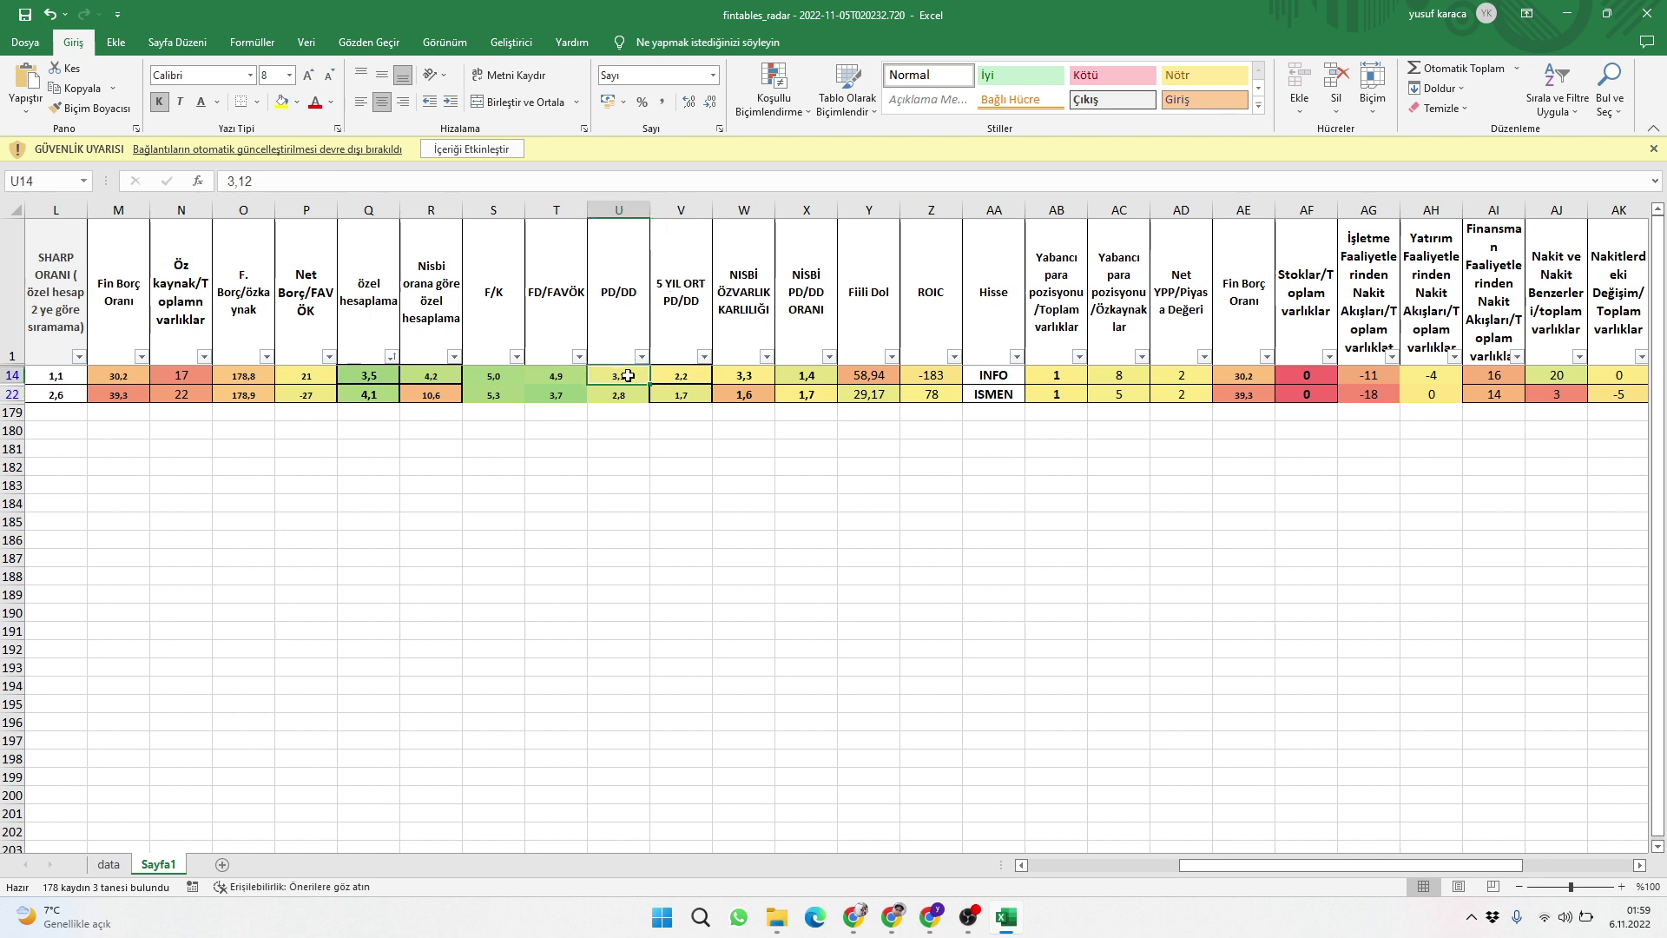
pyautogui.click(669, 399)
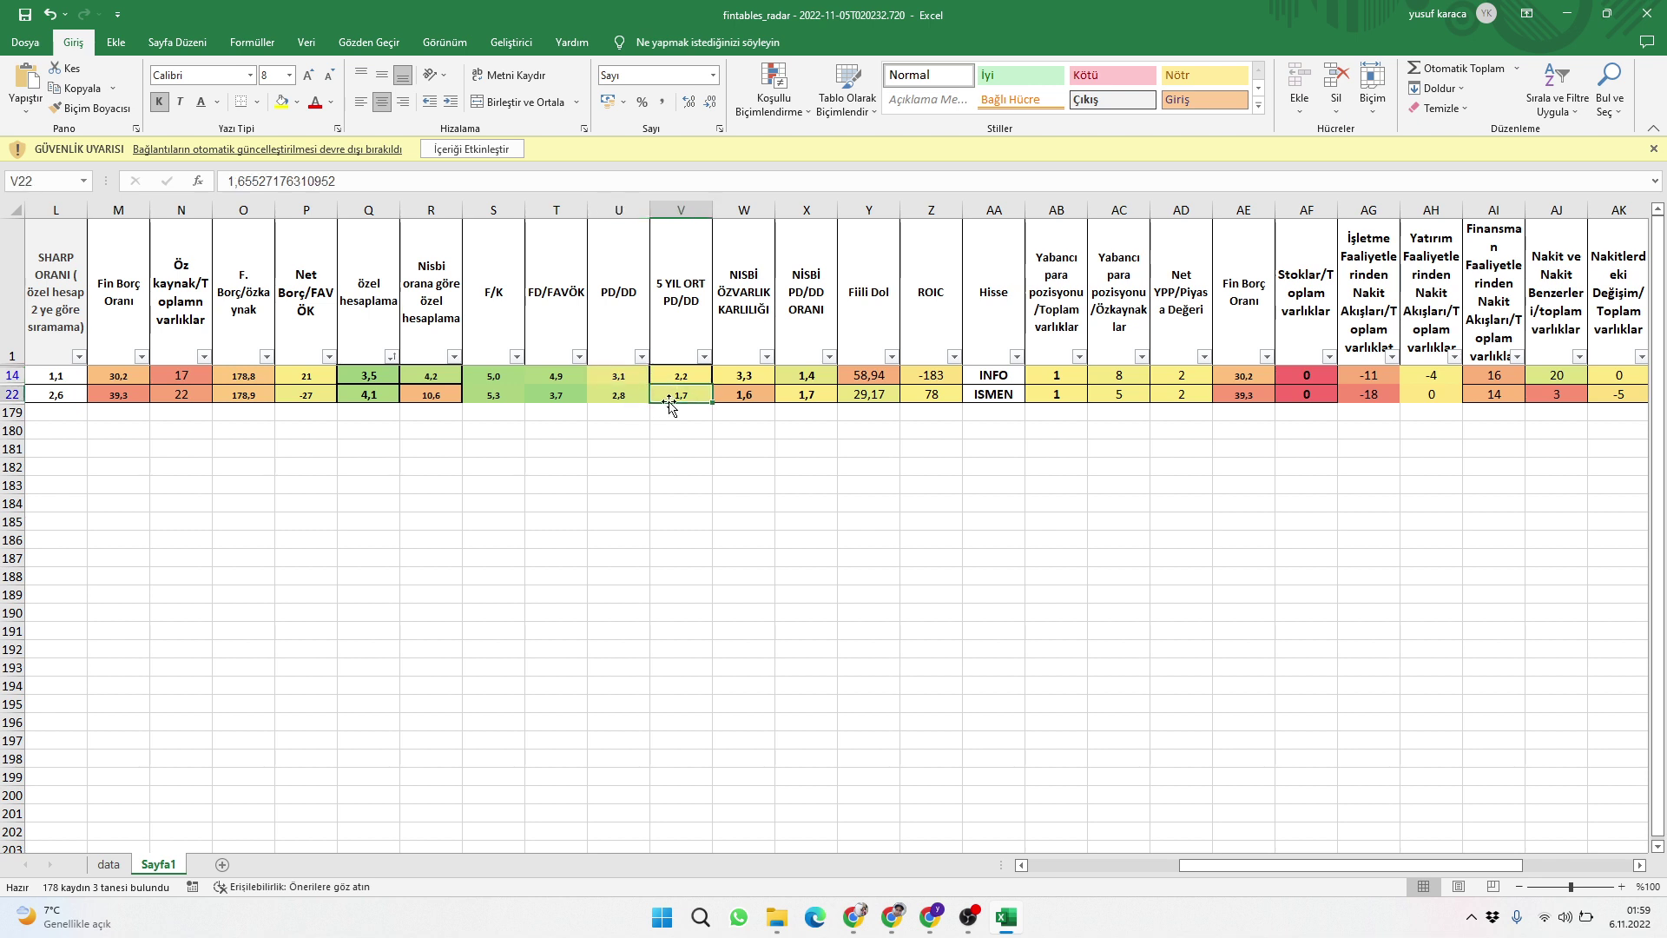
pyautogui.click(593, 397)
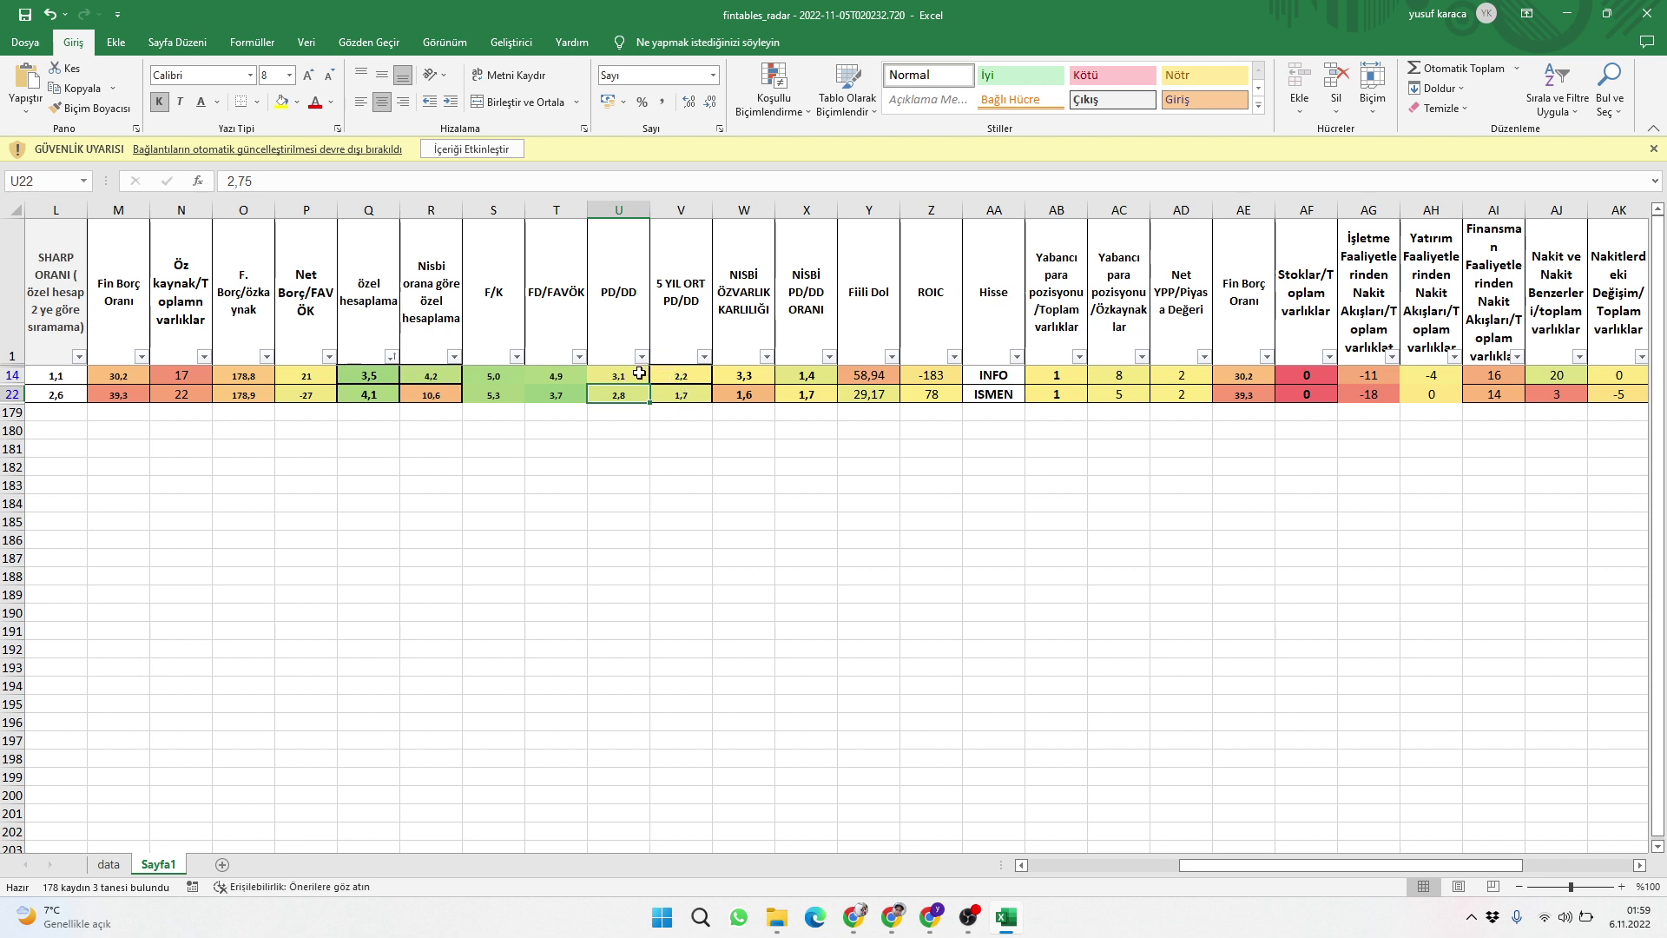
# - Compare NİSBİ PD/DD ORANI with NISBİ ÖZVARLIK KARLILIĞI for both ISMEN and INFO
pyautogui.click(808, 375)
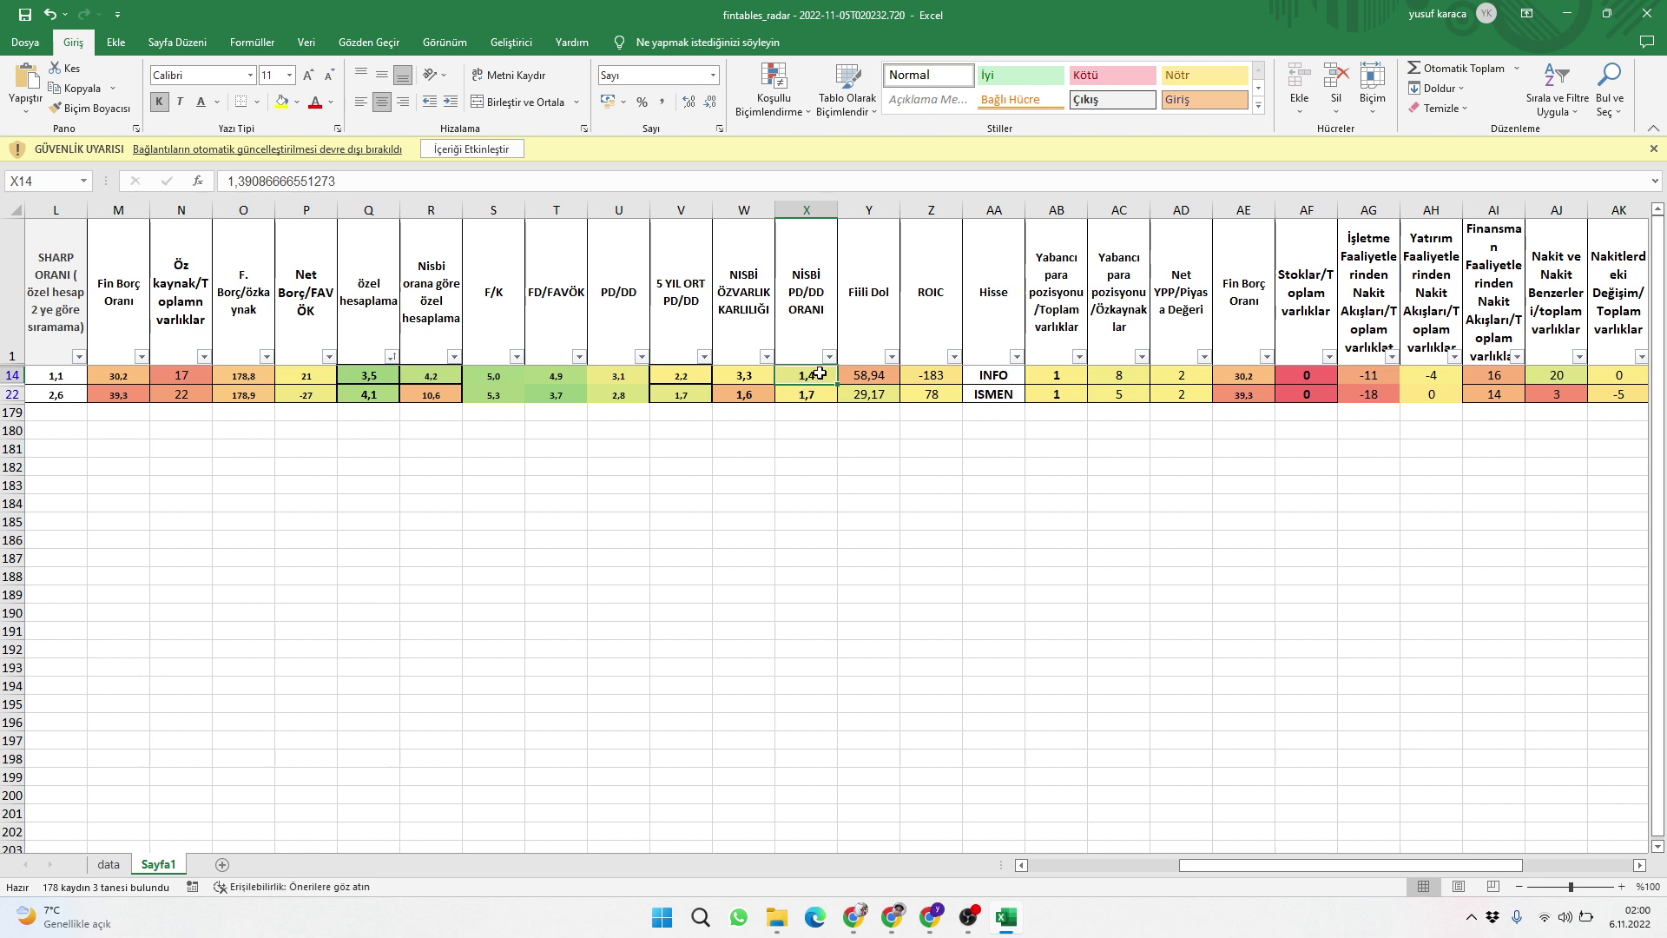
pyautogui.click(801, 394)
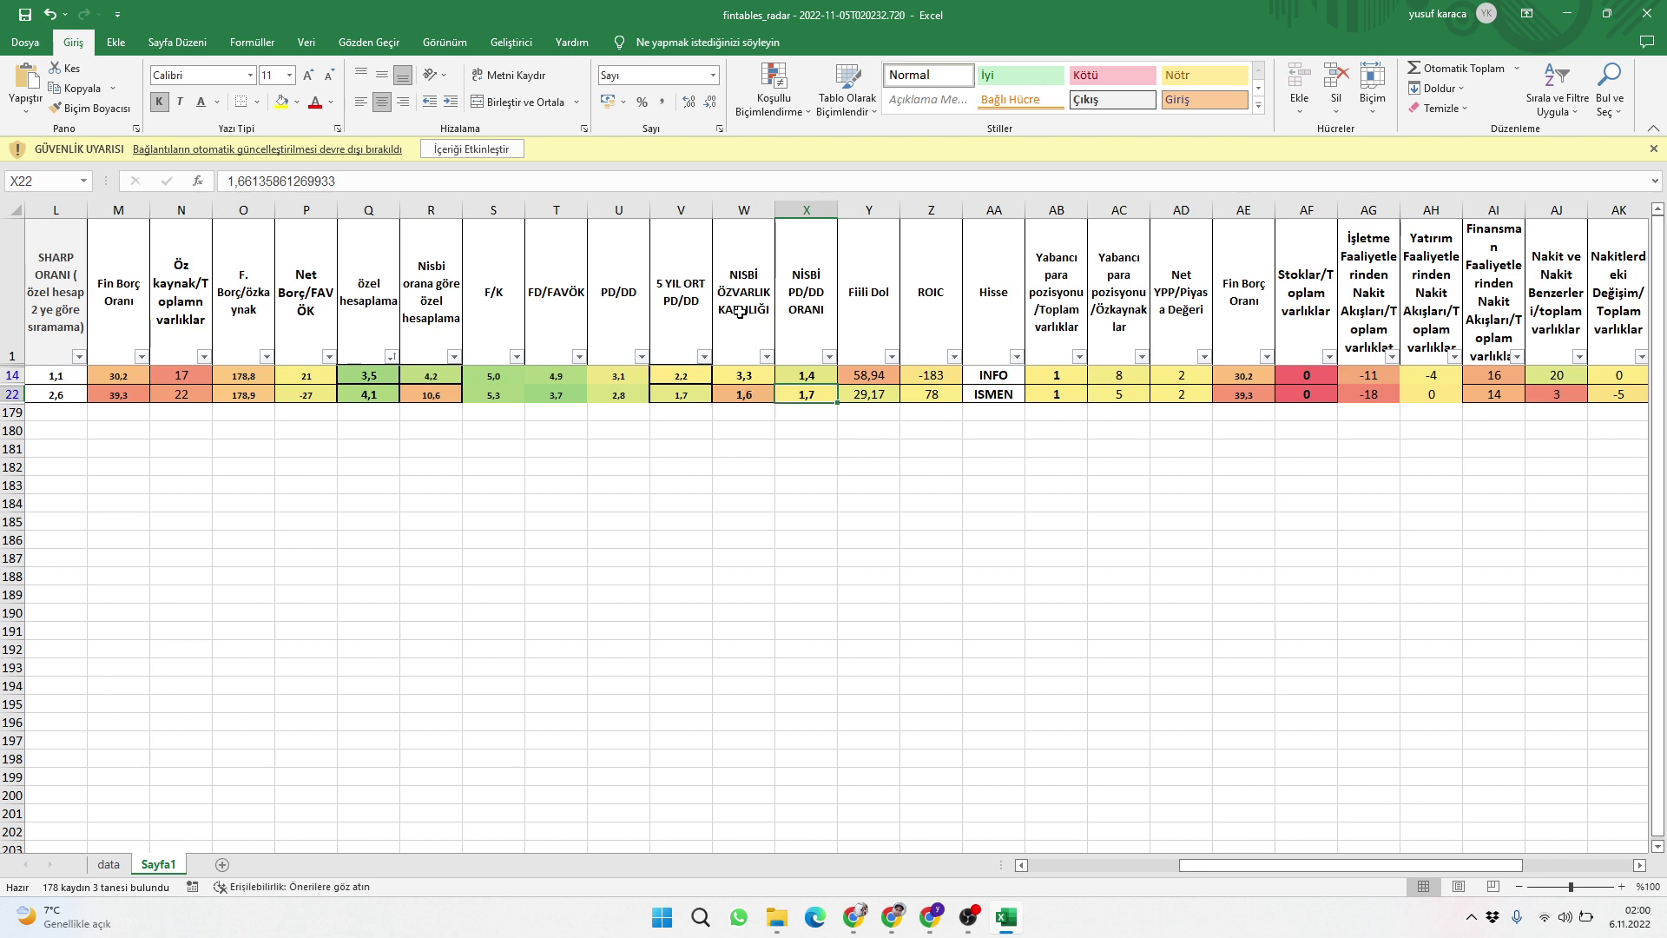
pyautogui.click(743, 395)
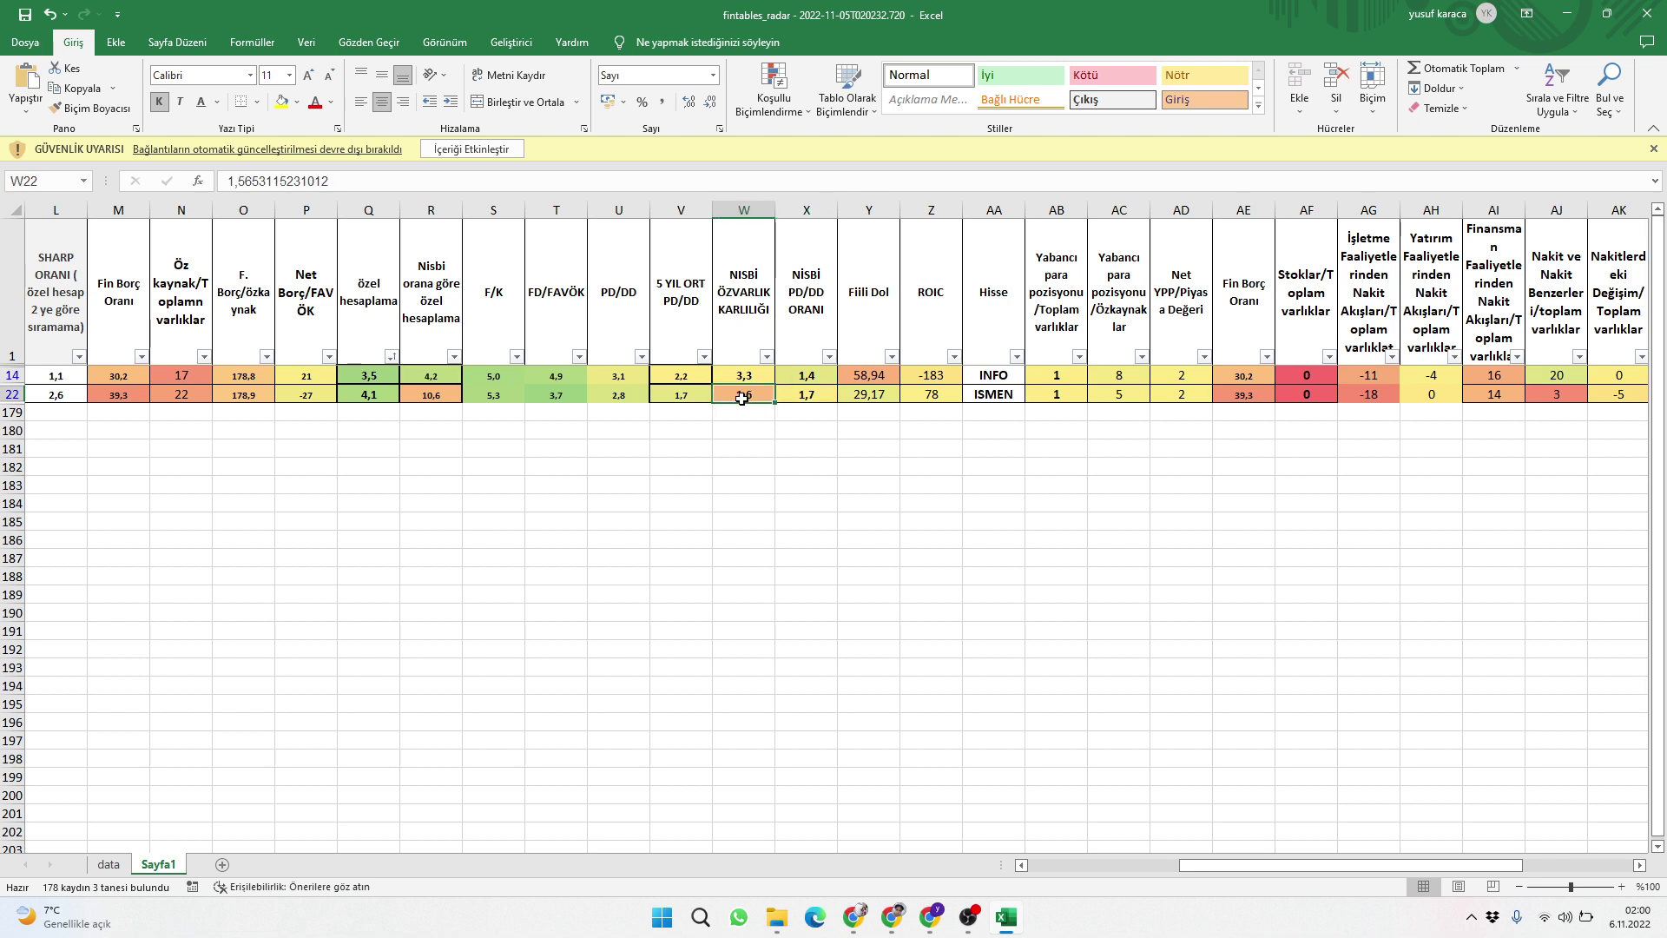
pyautogui.click(797, 395)
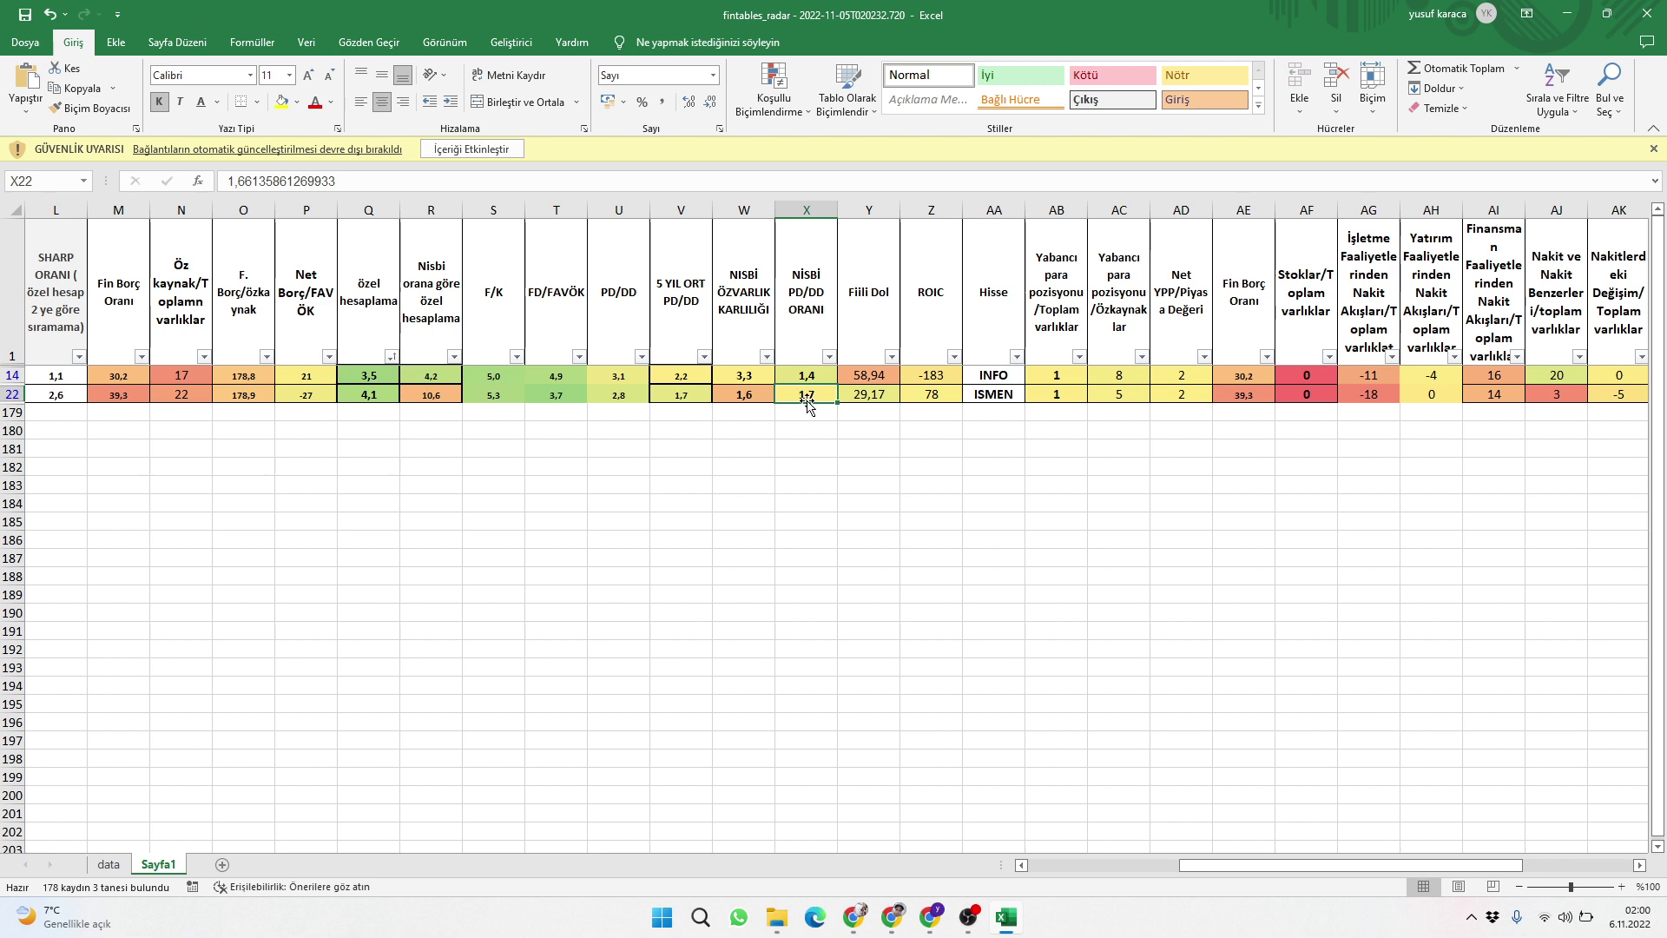
pyautogui.click(758, 394)
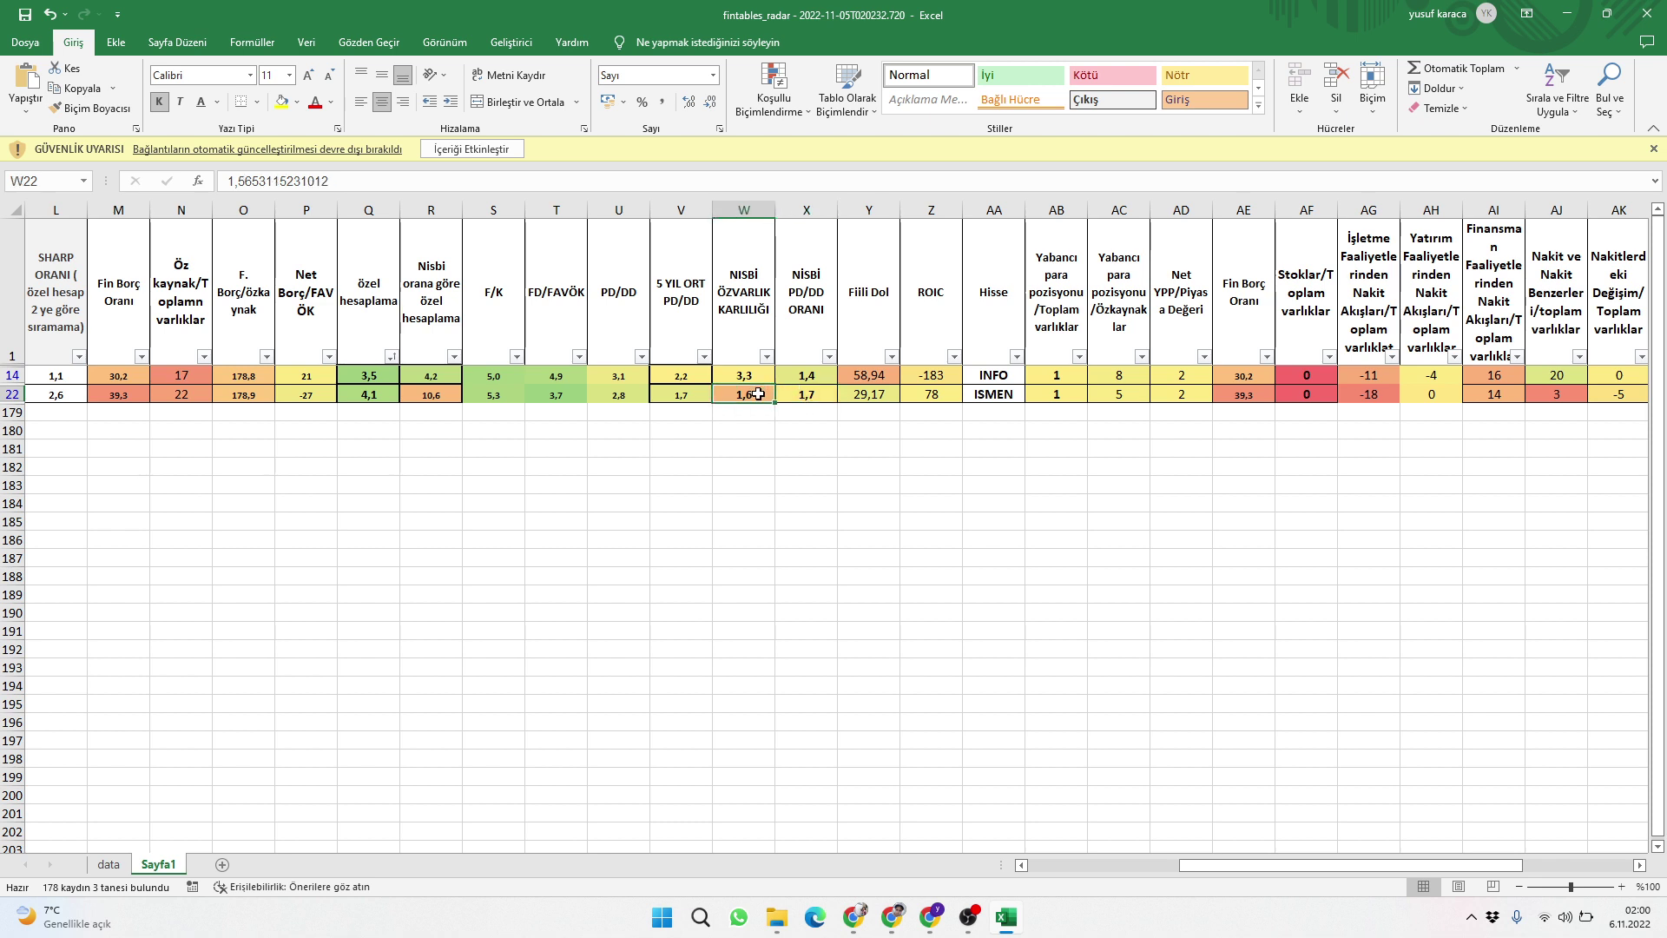
pyautogui.click(820, 375)
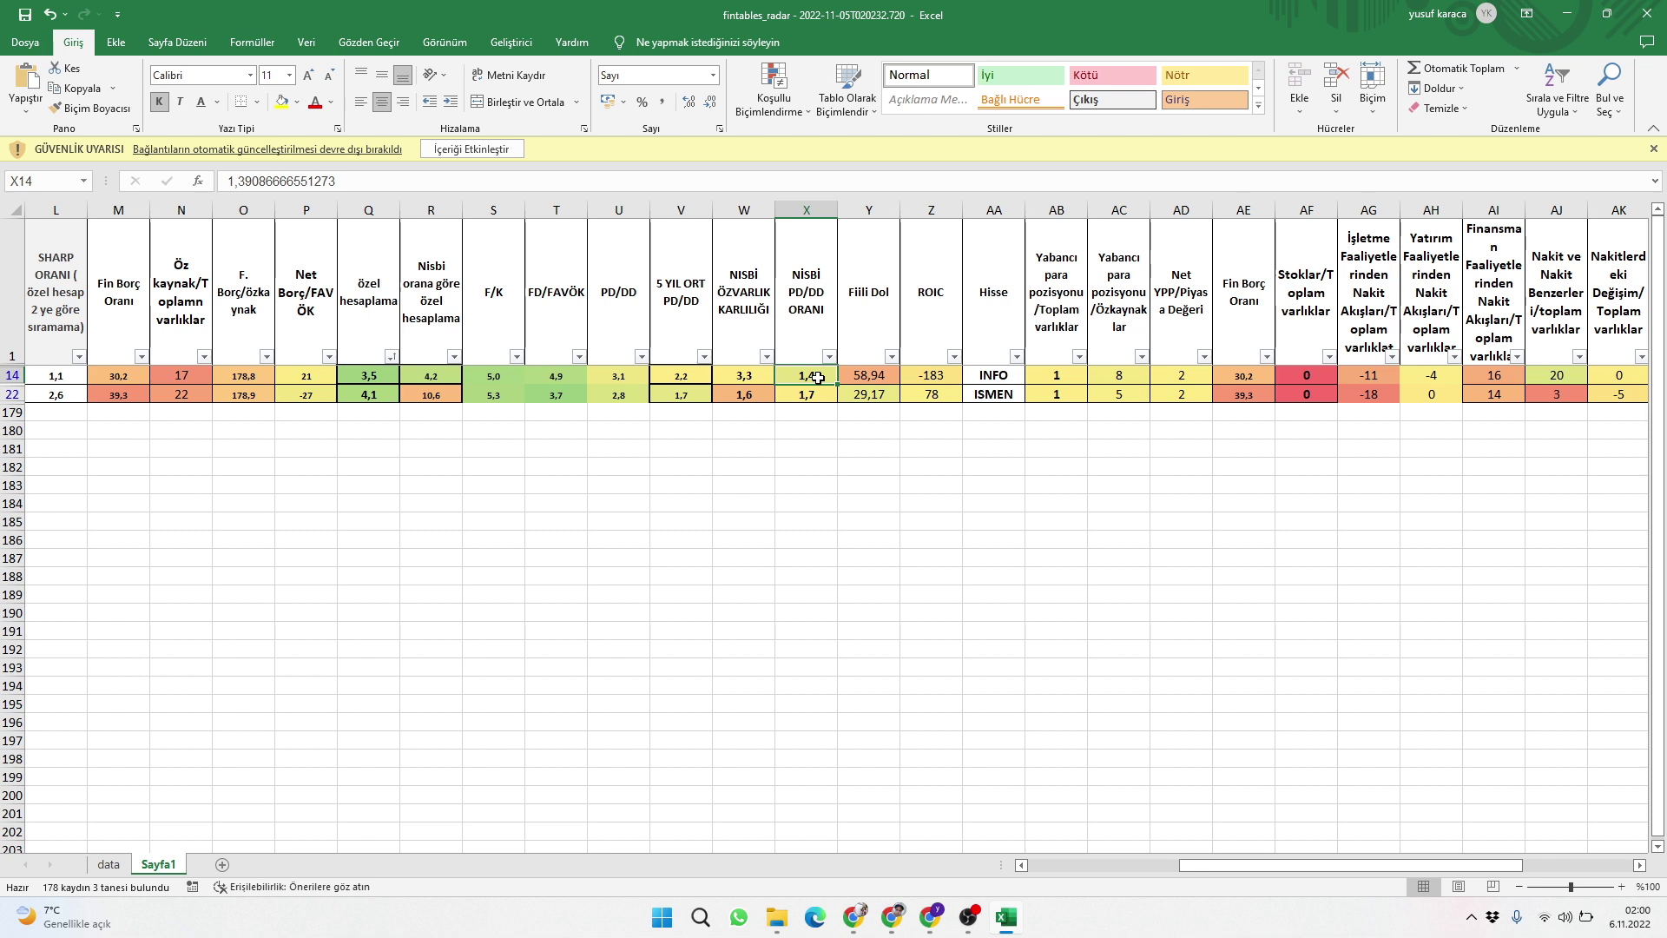
pyautogui.click(750, 379)
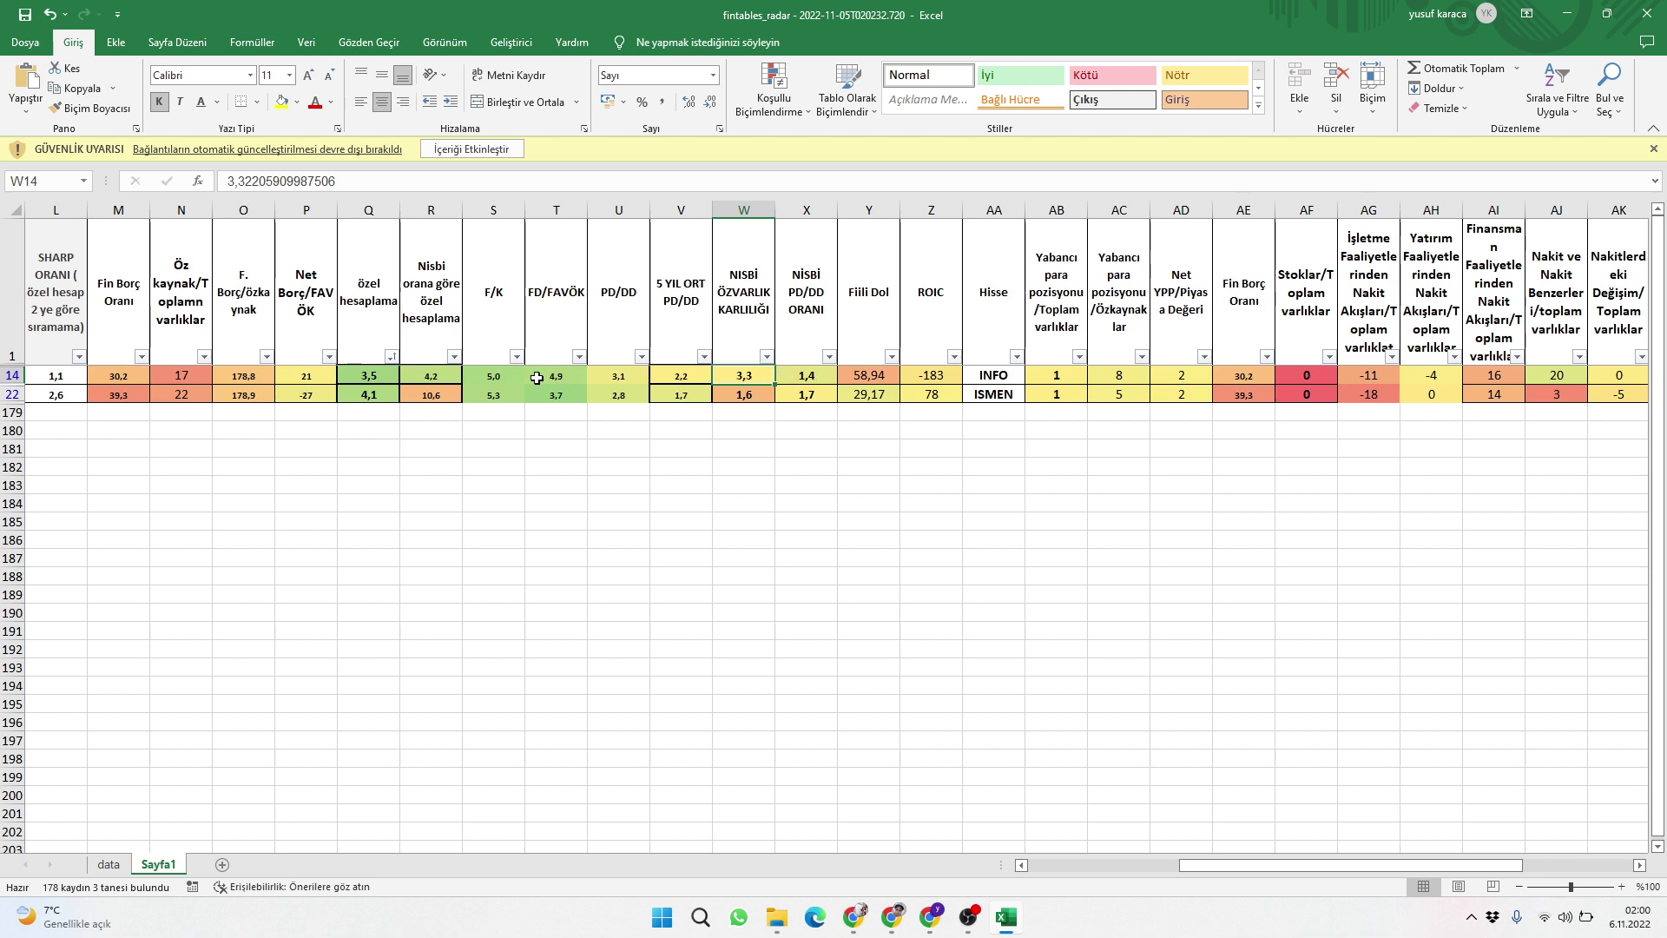
# - Review INFO's Nisbi orana göre özel hesaplama value together with its 5 YIL ORT PD/DD and PD/DD
pyautogui.click(415, 375)
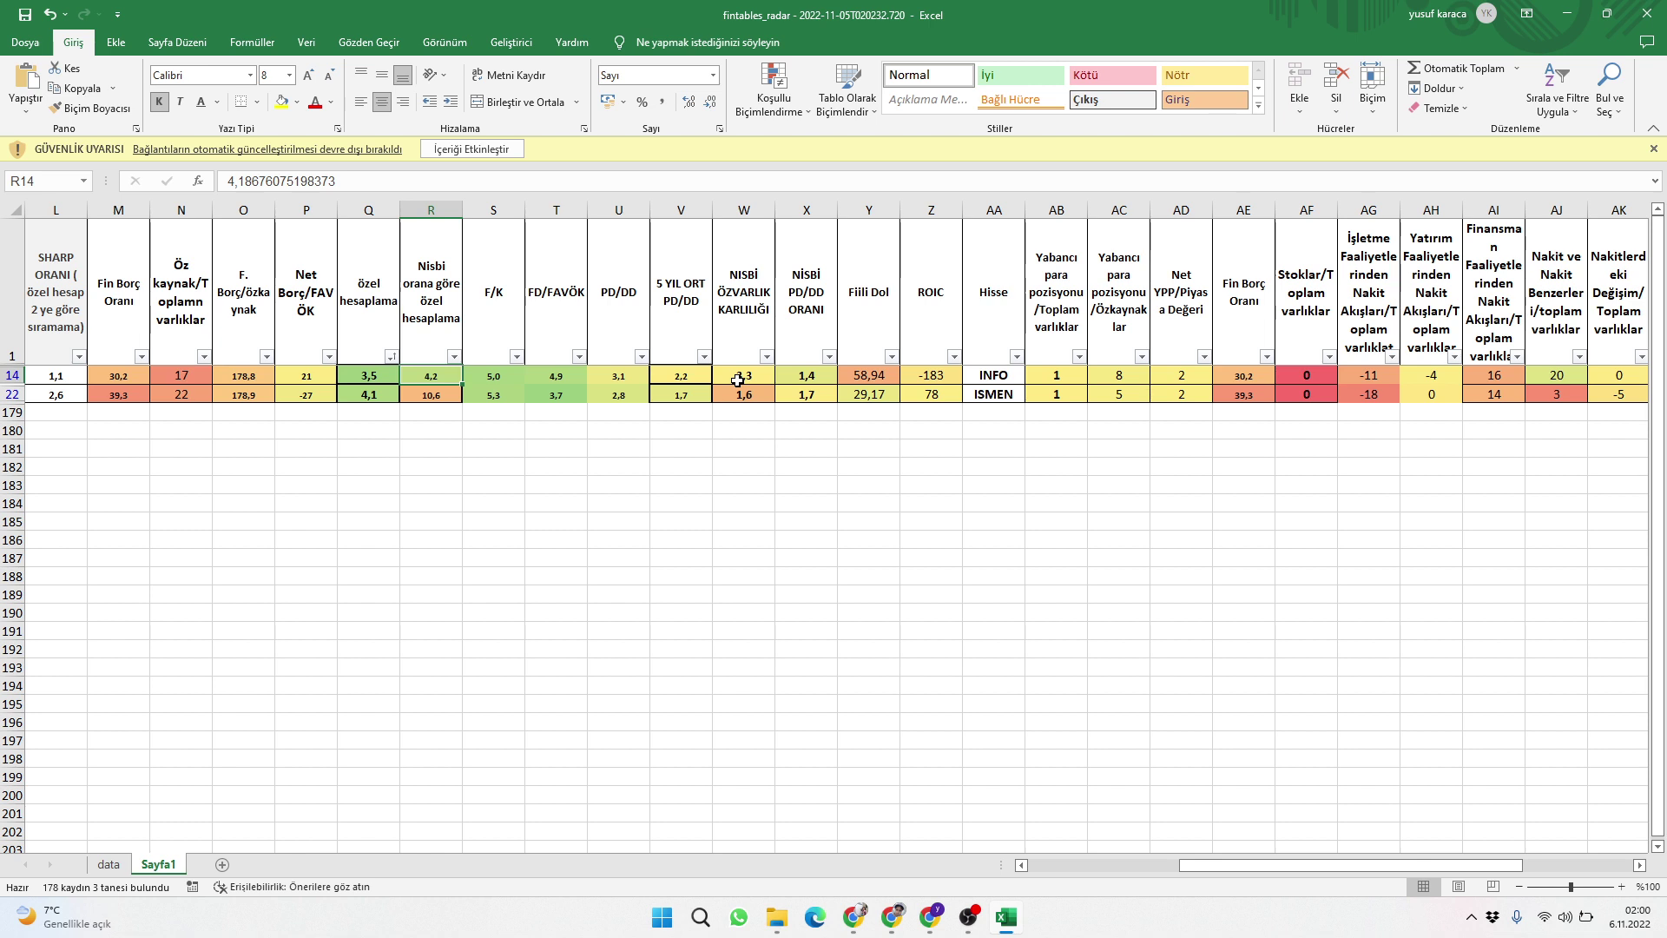
pyautogui.click(679, 382)
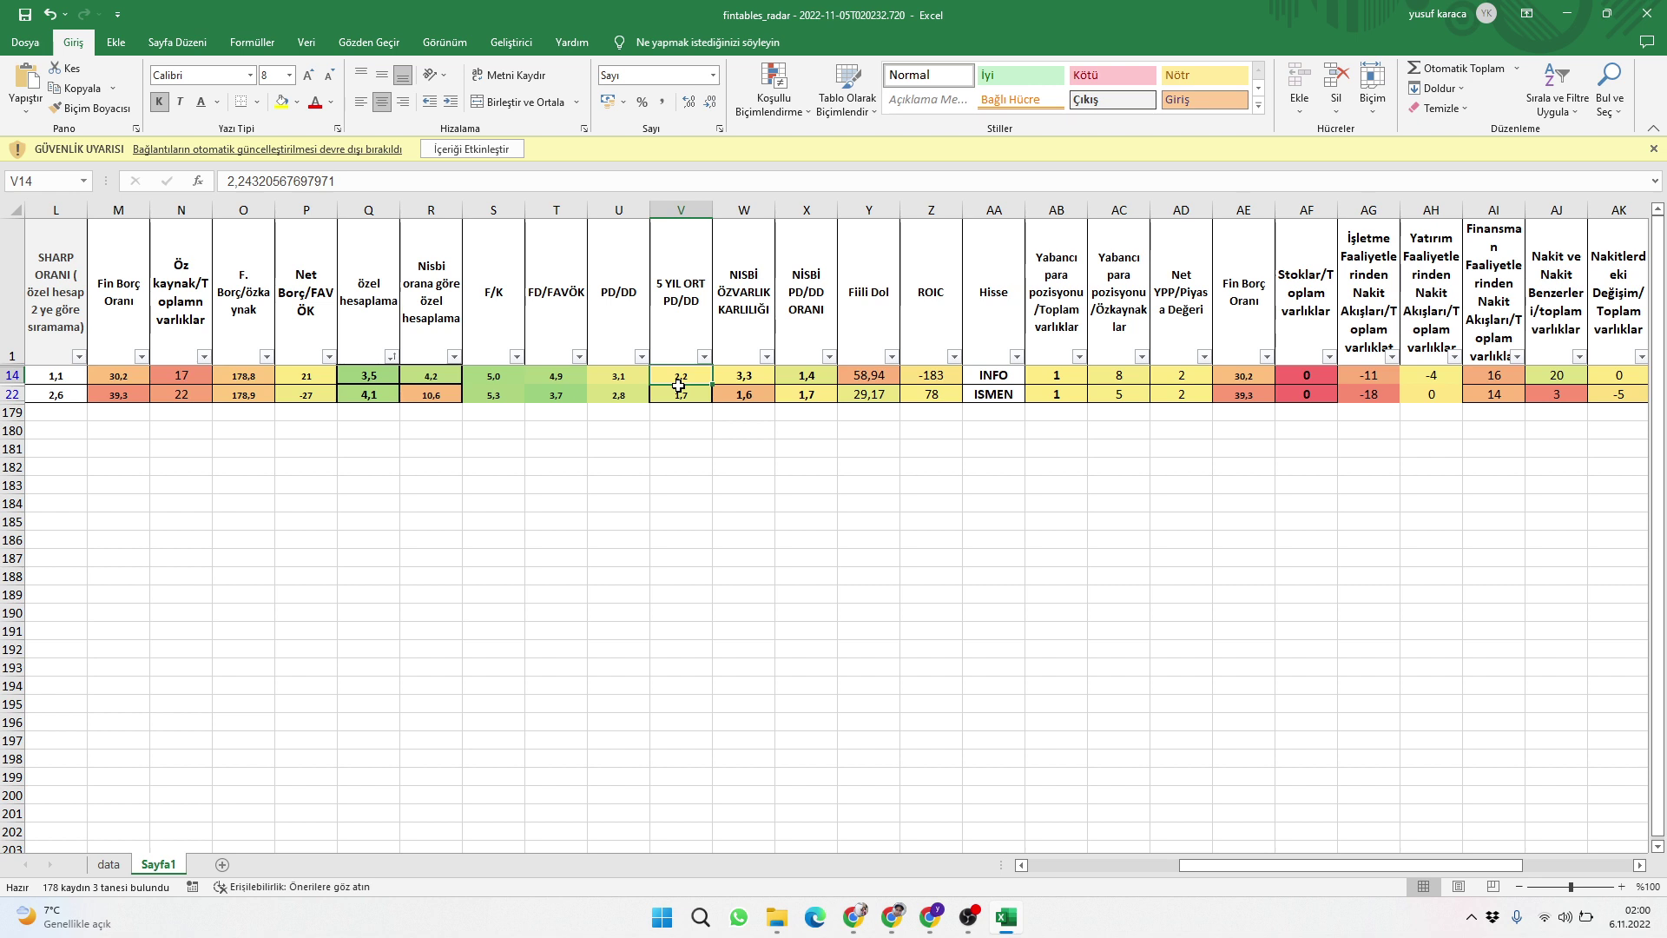
pyautogui.click(624, 376)
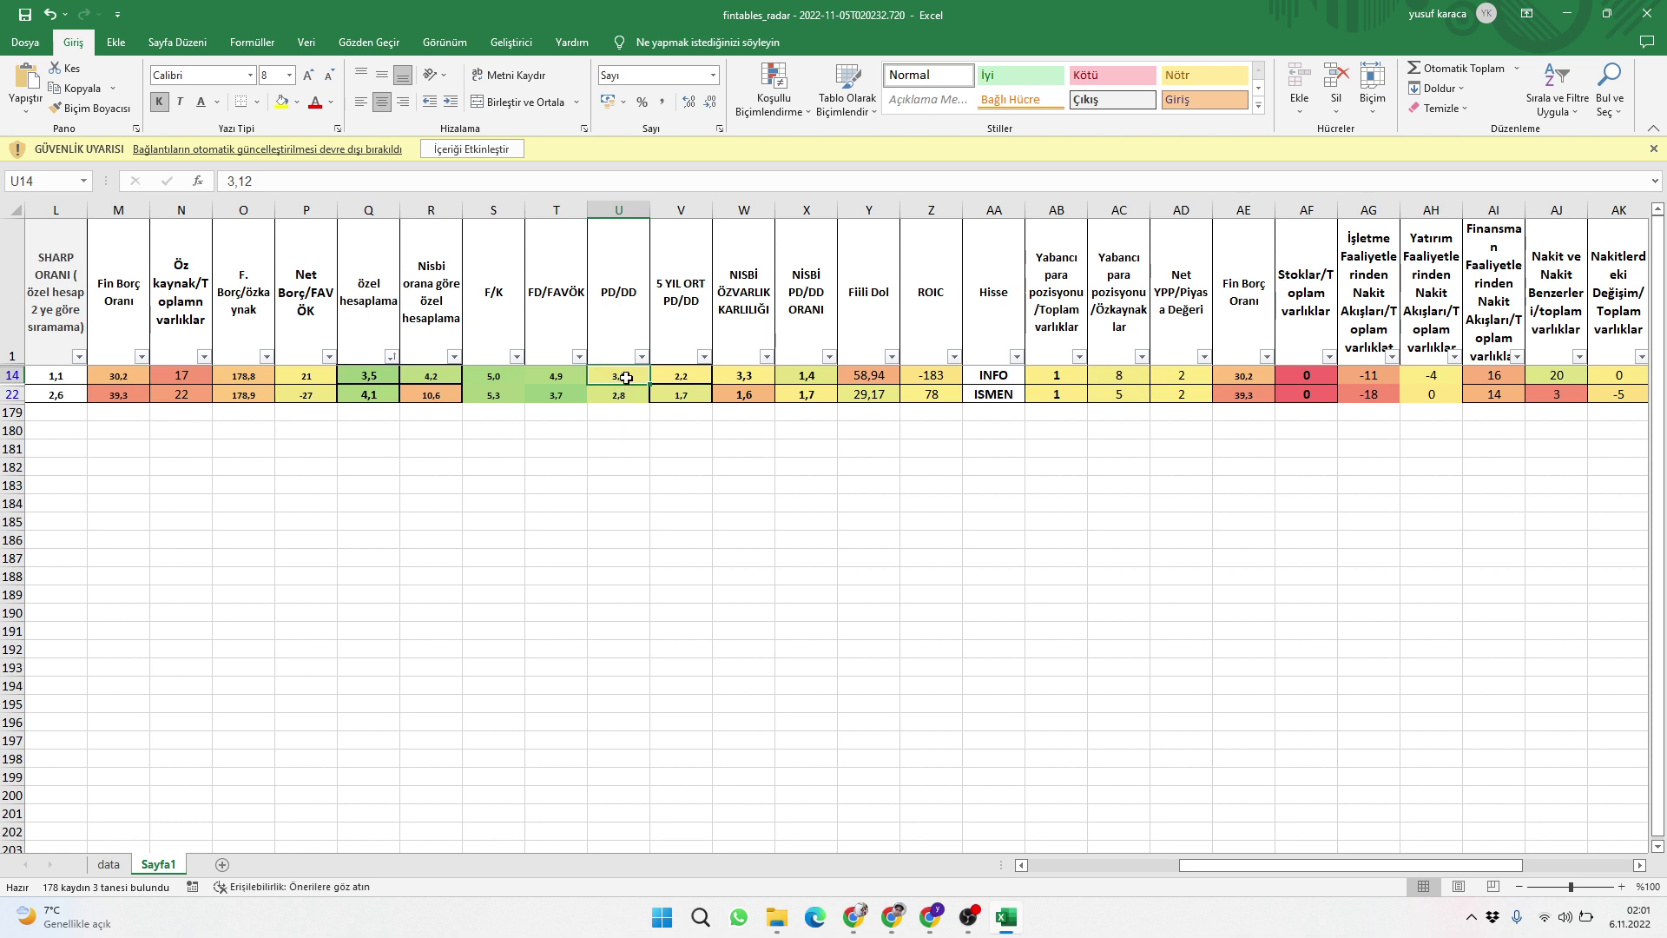
# - Switch to TradingView and review INFO's recent price action and ratio indicators on the daily chart
pyautogui.click(889, 927)
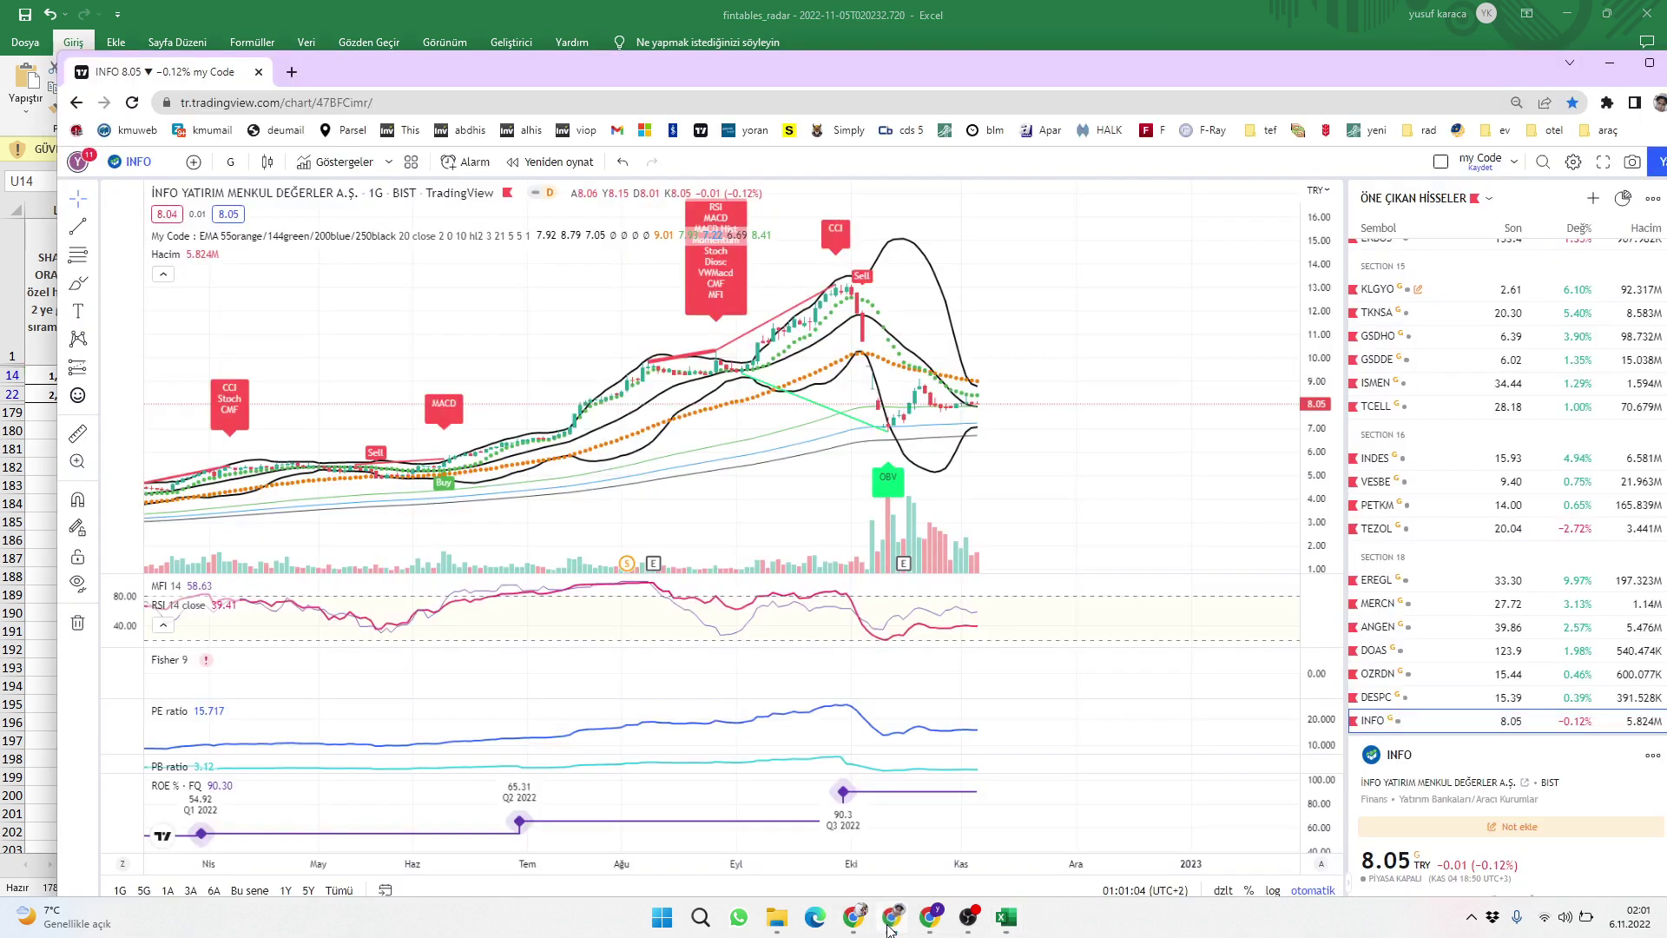
pyautogui.moveTo(1017, 464); pyautogui.dragTo(996, 457)
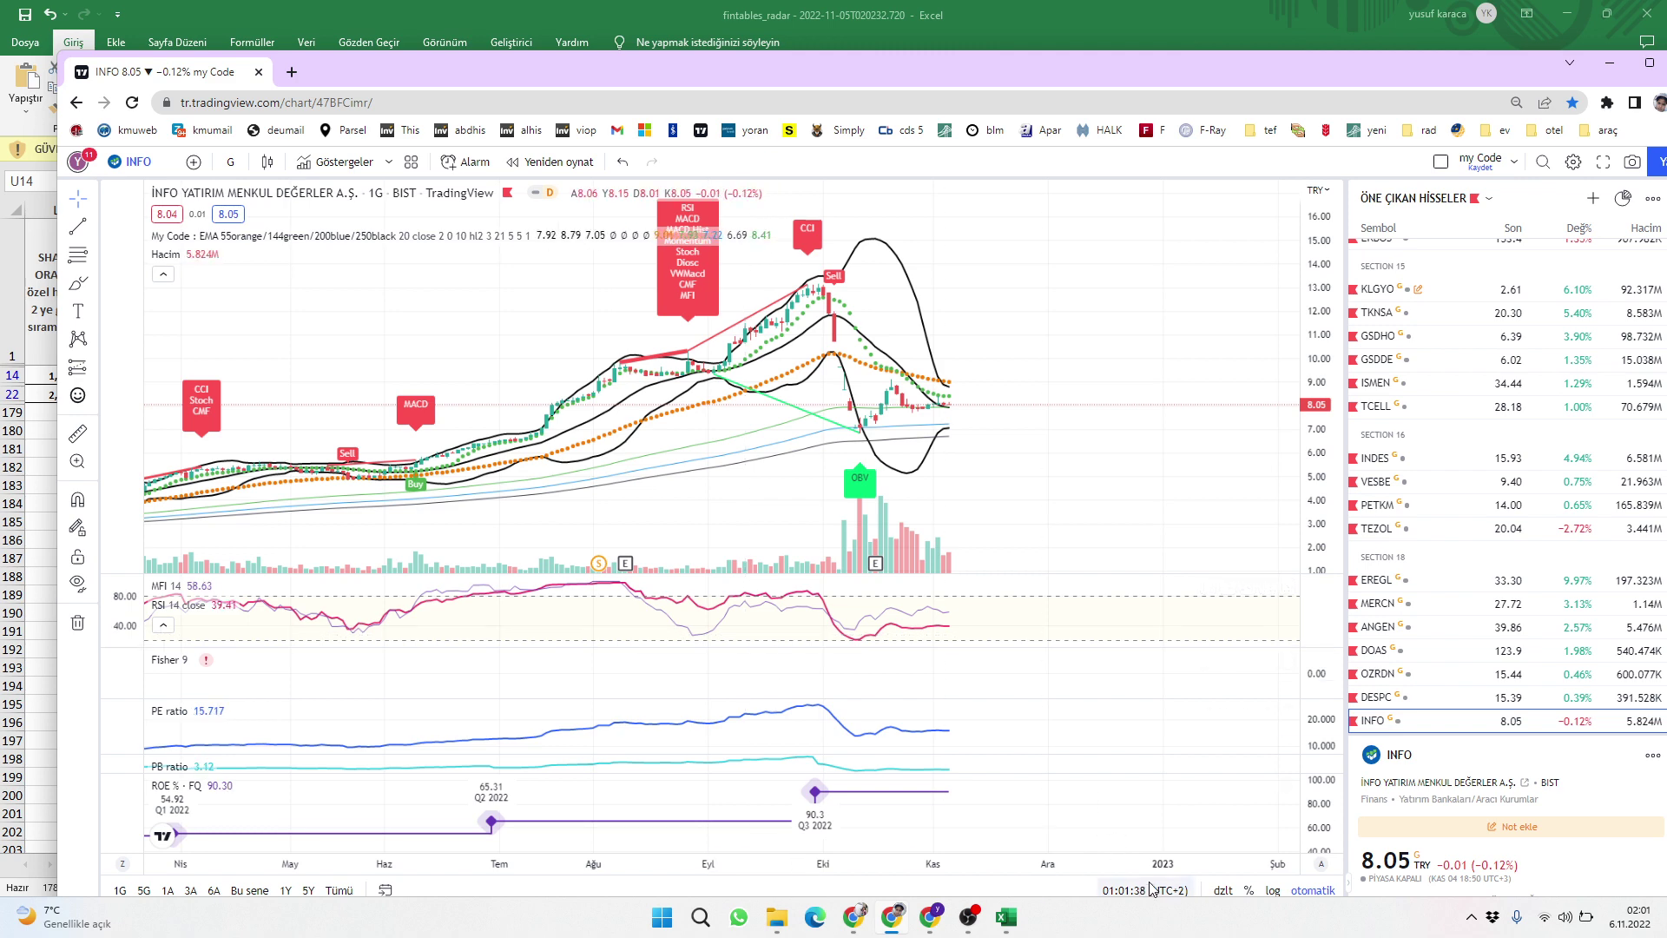
# - Return to Excel and check INFO's NİSBİ PD/DD ORANI, Nisbi orana göre özel hesaplama and özel hesaplama values
pyautogui.click(1003, 918)
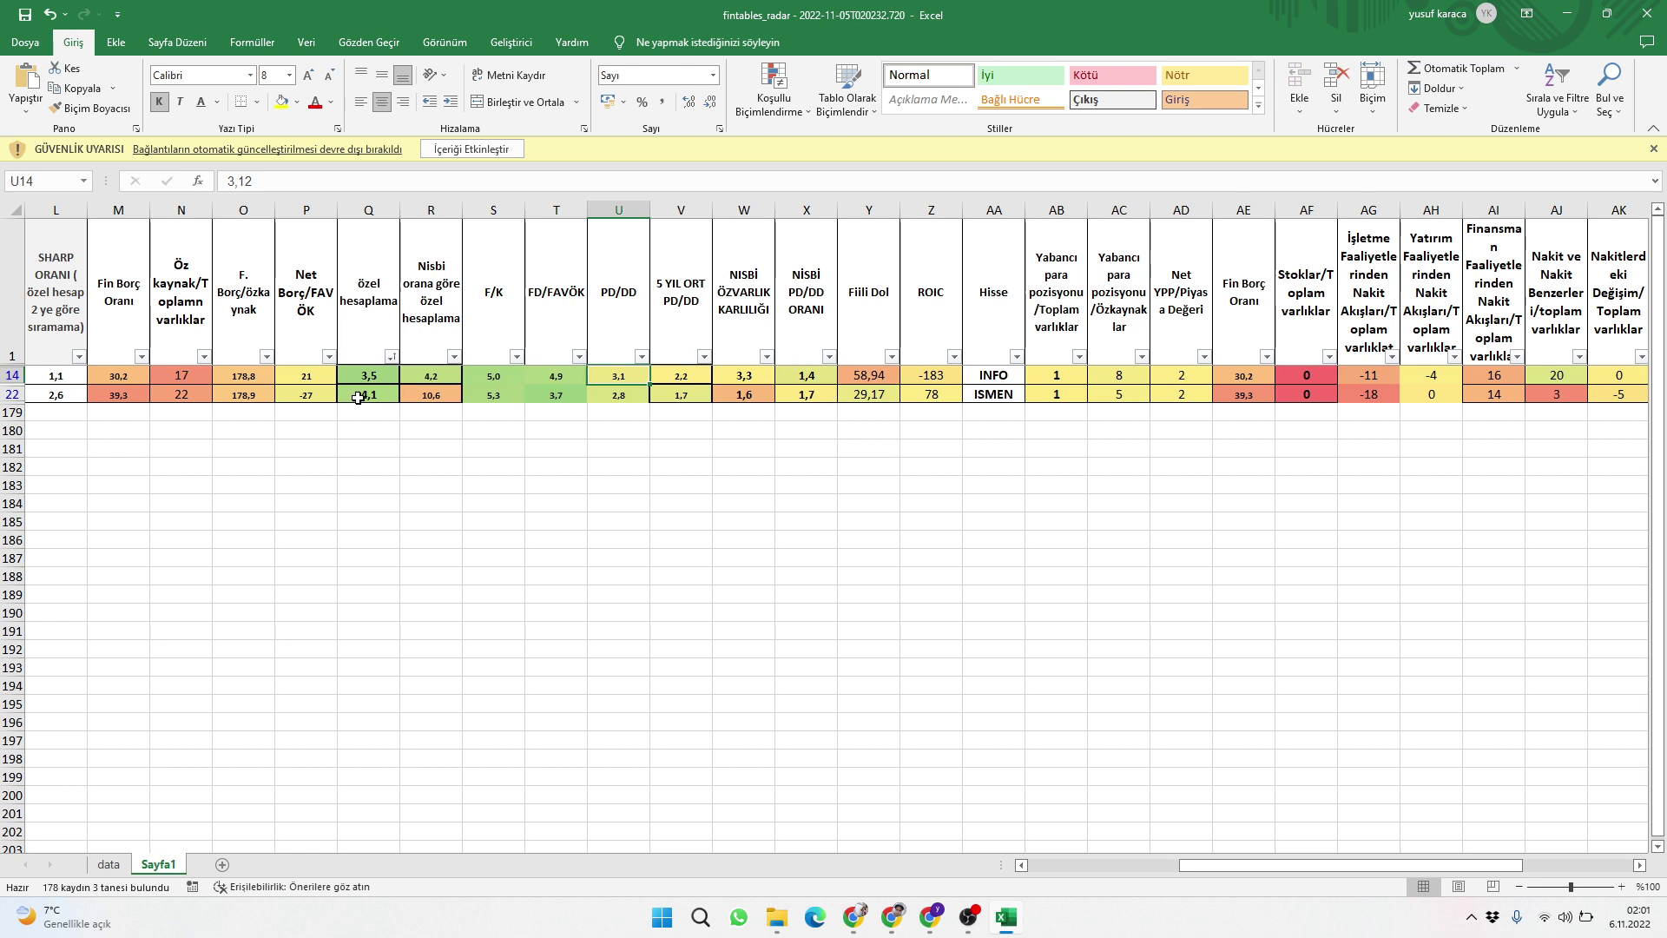
pyautogui.click(799, 381)
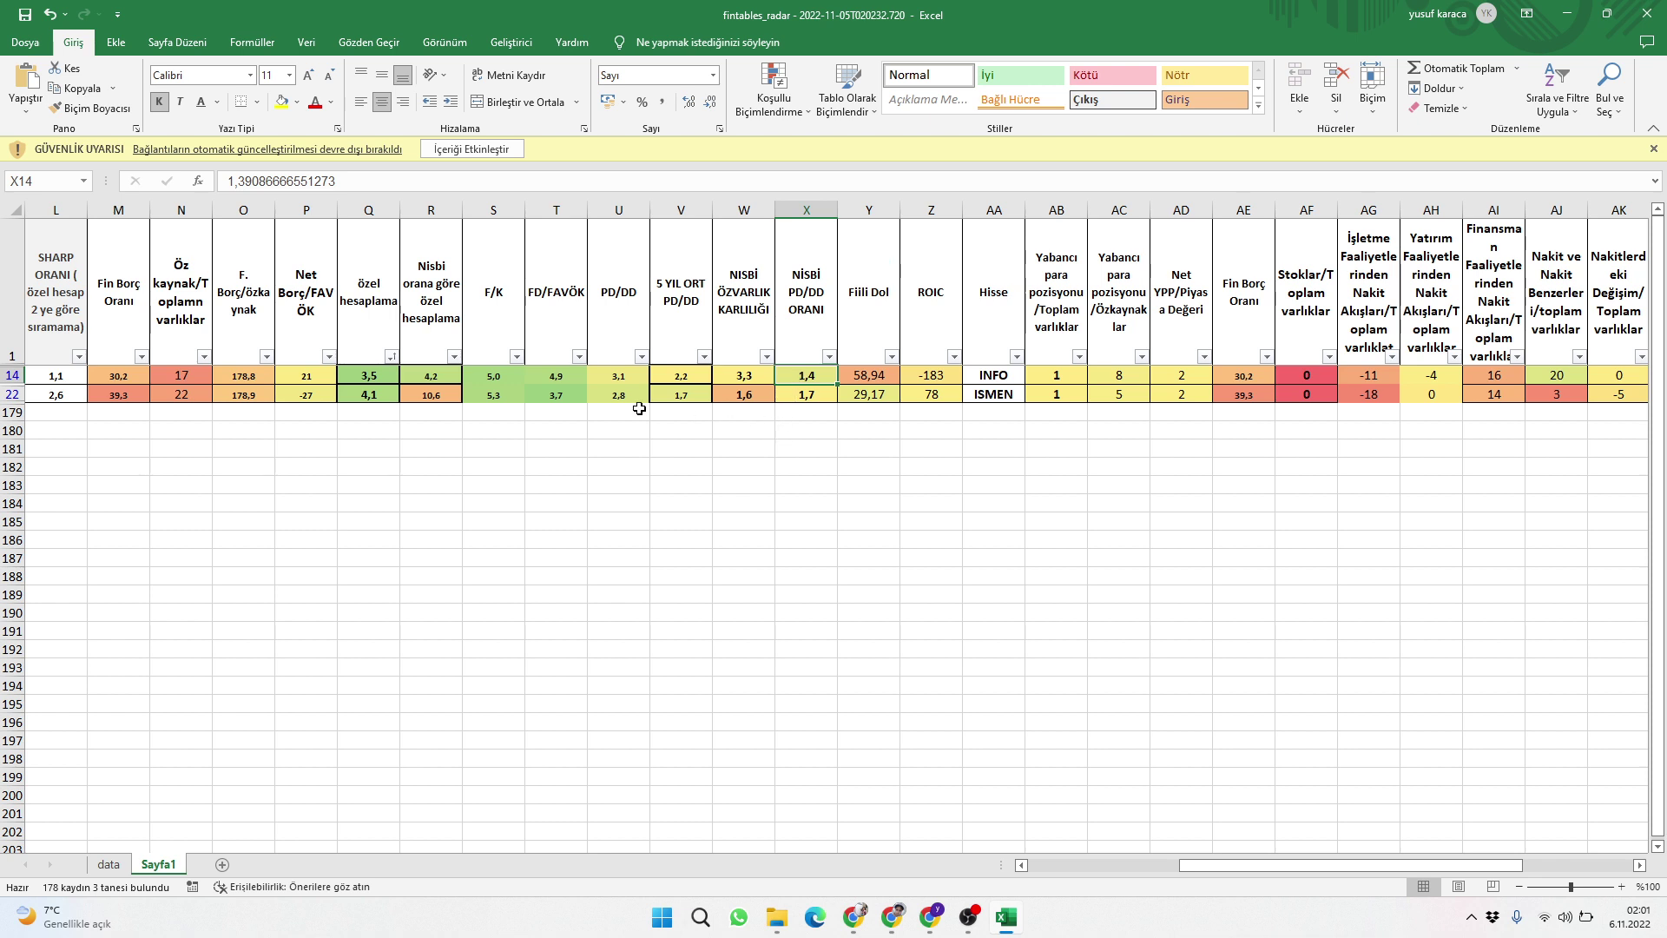
pyautogui.click(422, 371)
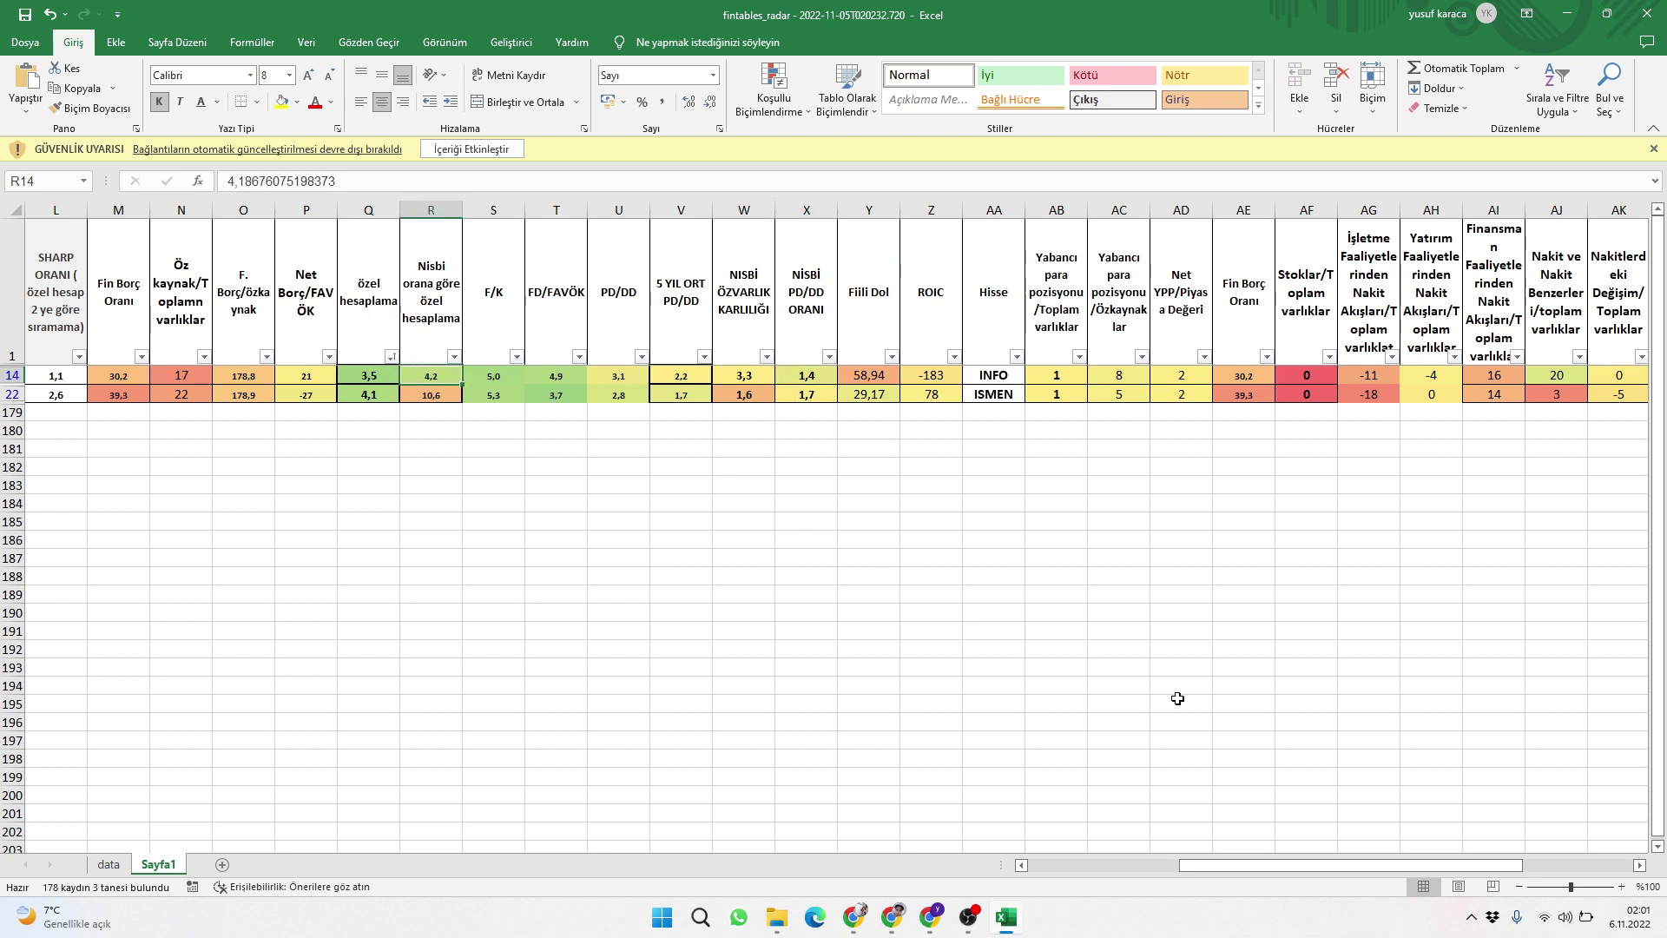
pyautogui.moveTo(1193, 864); pyautogui.dragTo(1103, 877)
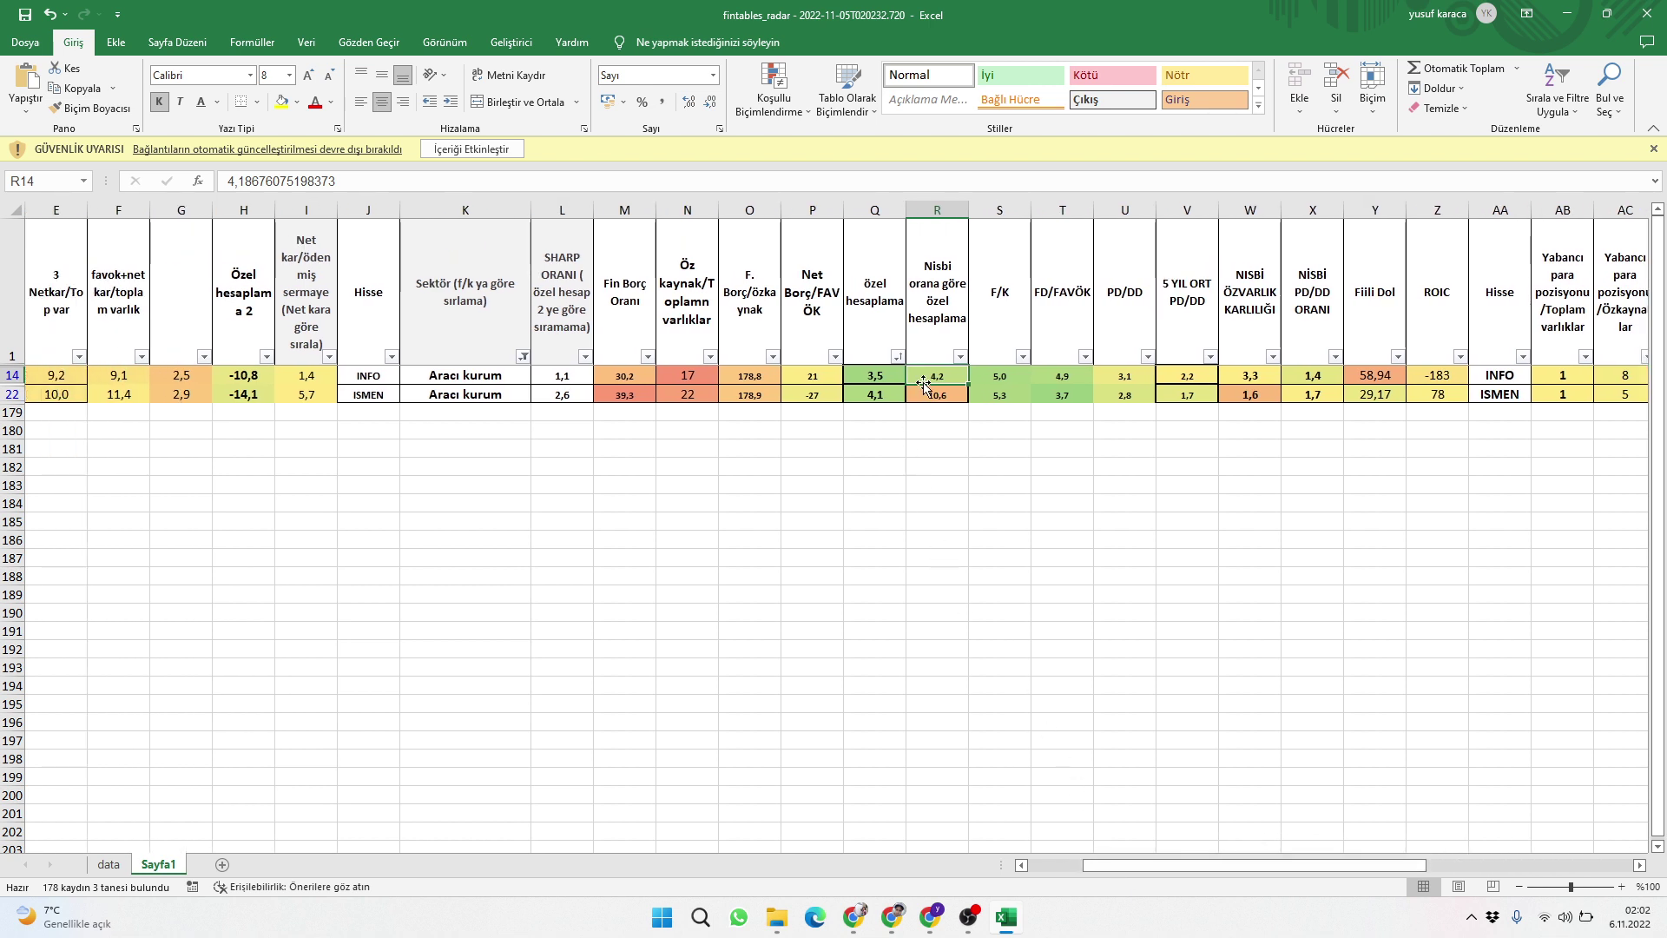
pyautogui.click(876, 374)
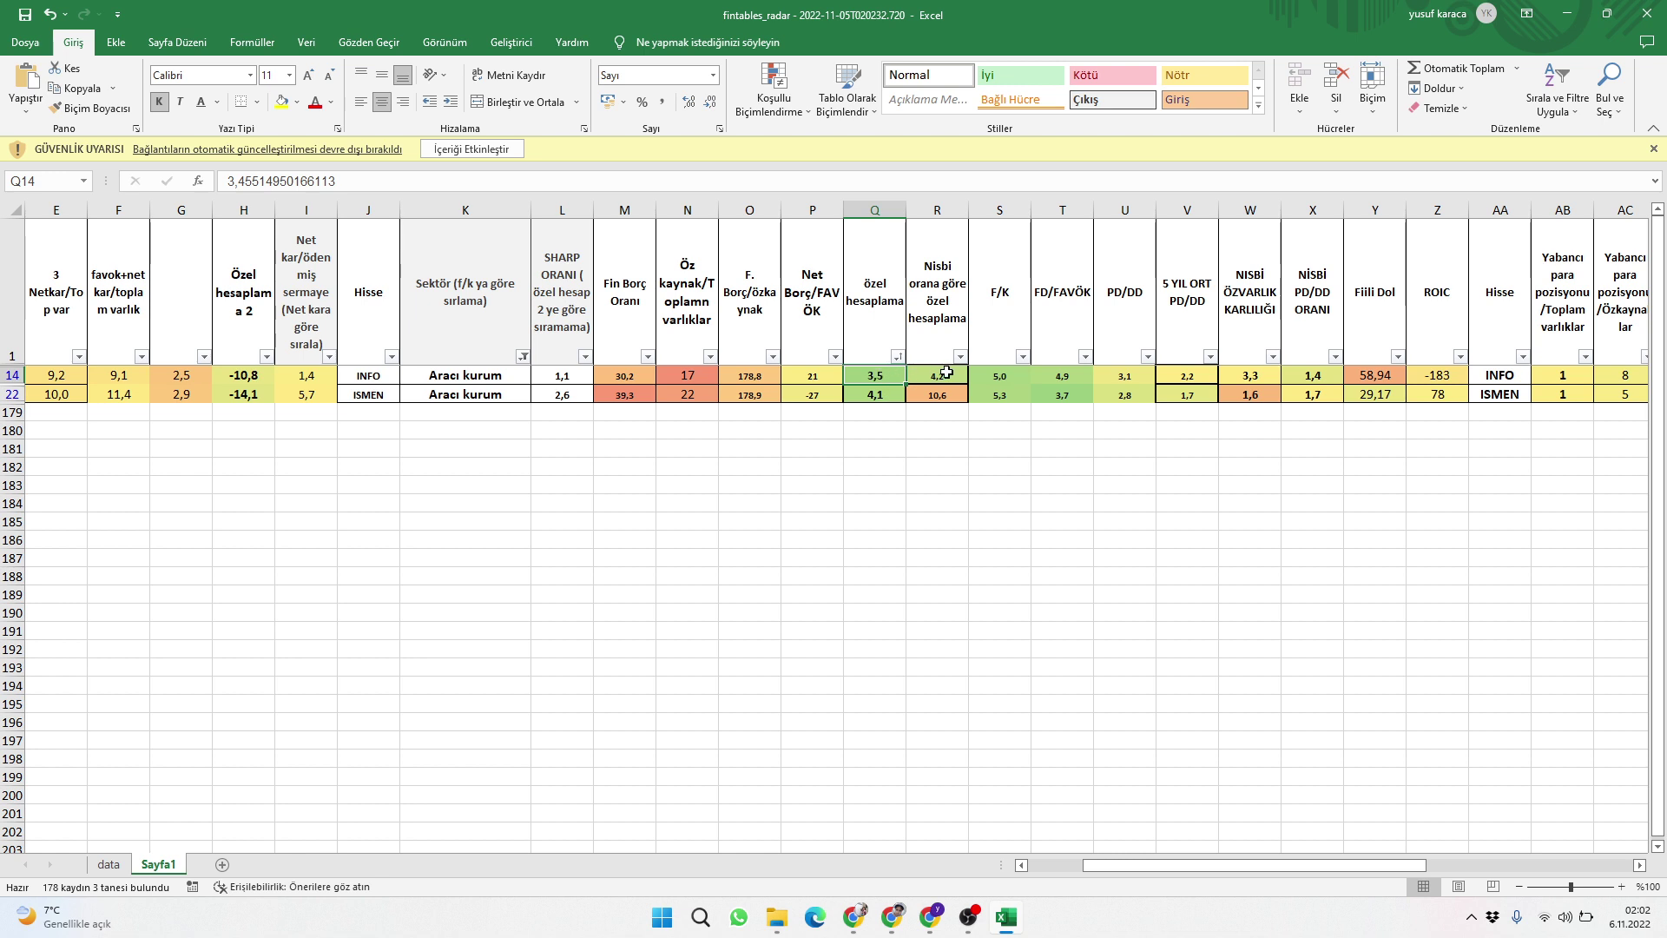
# - Apply the İyi cell style to the INFO ticker in cell J14 of the Hisse column
pyautogui.click(366, 375)
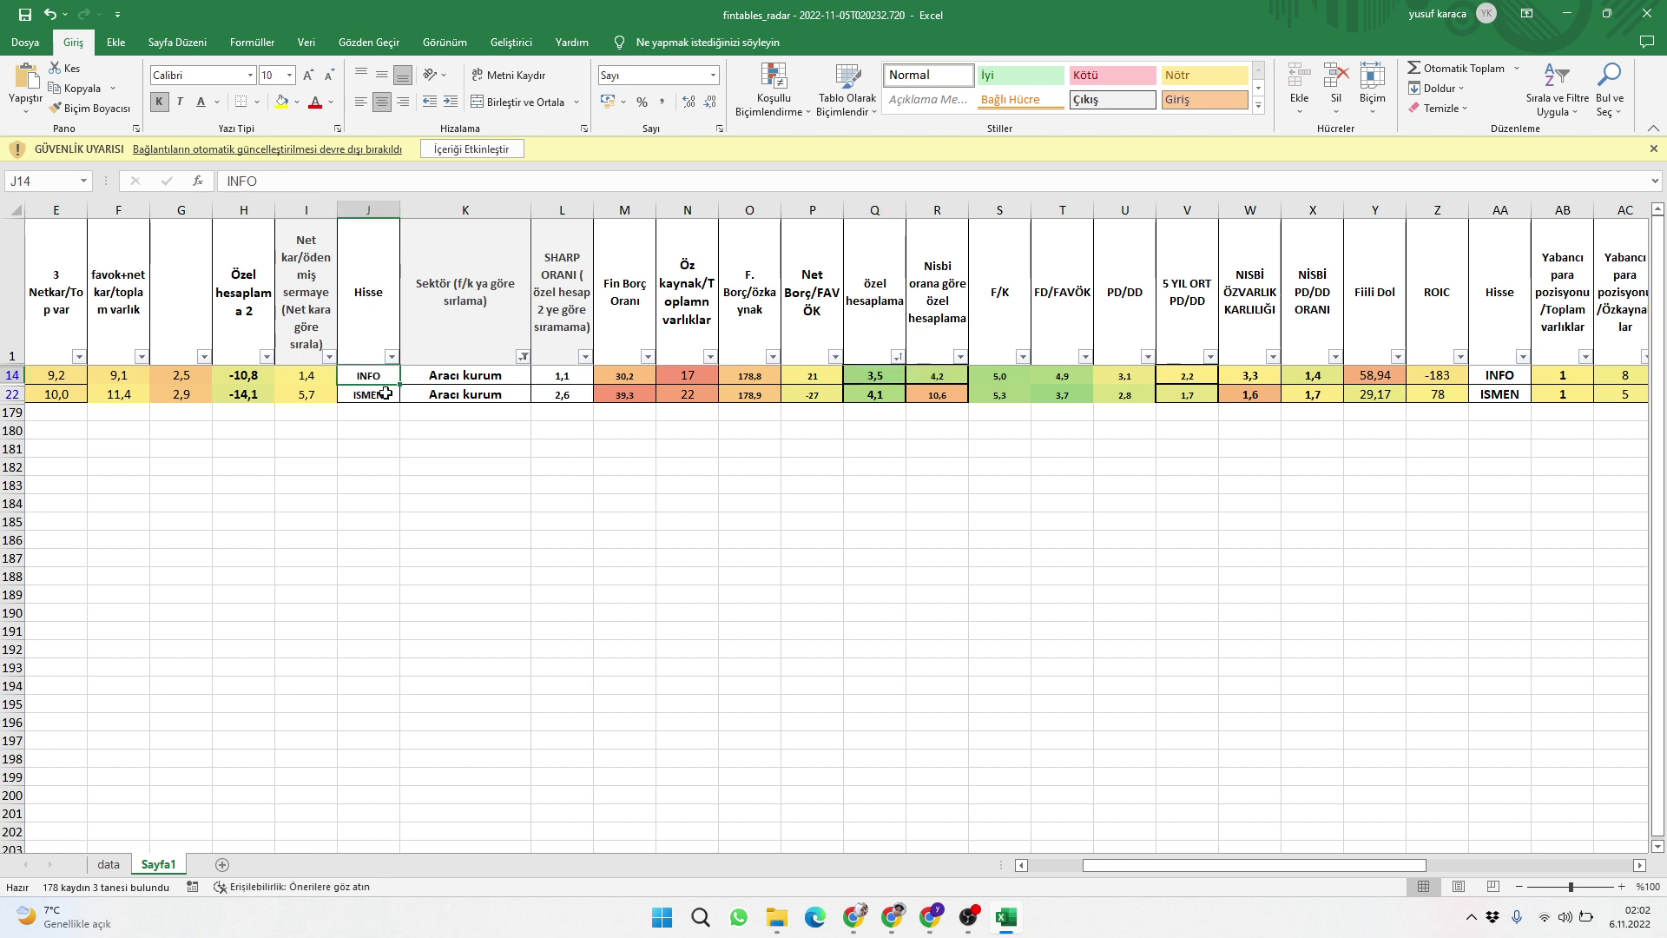
pyautogui.click(989, 81)
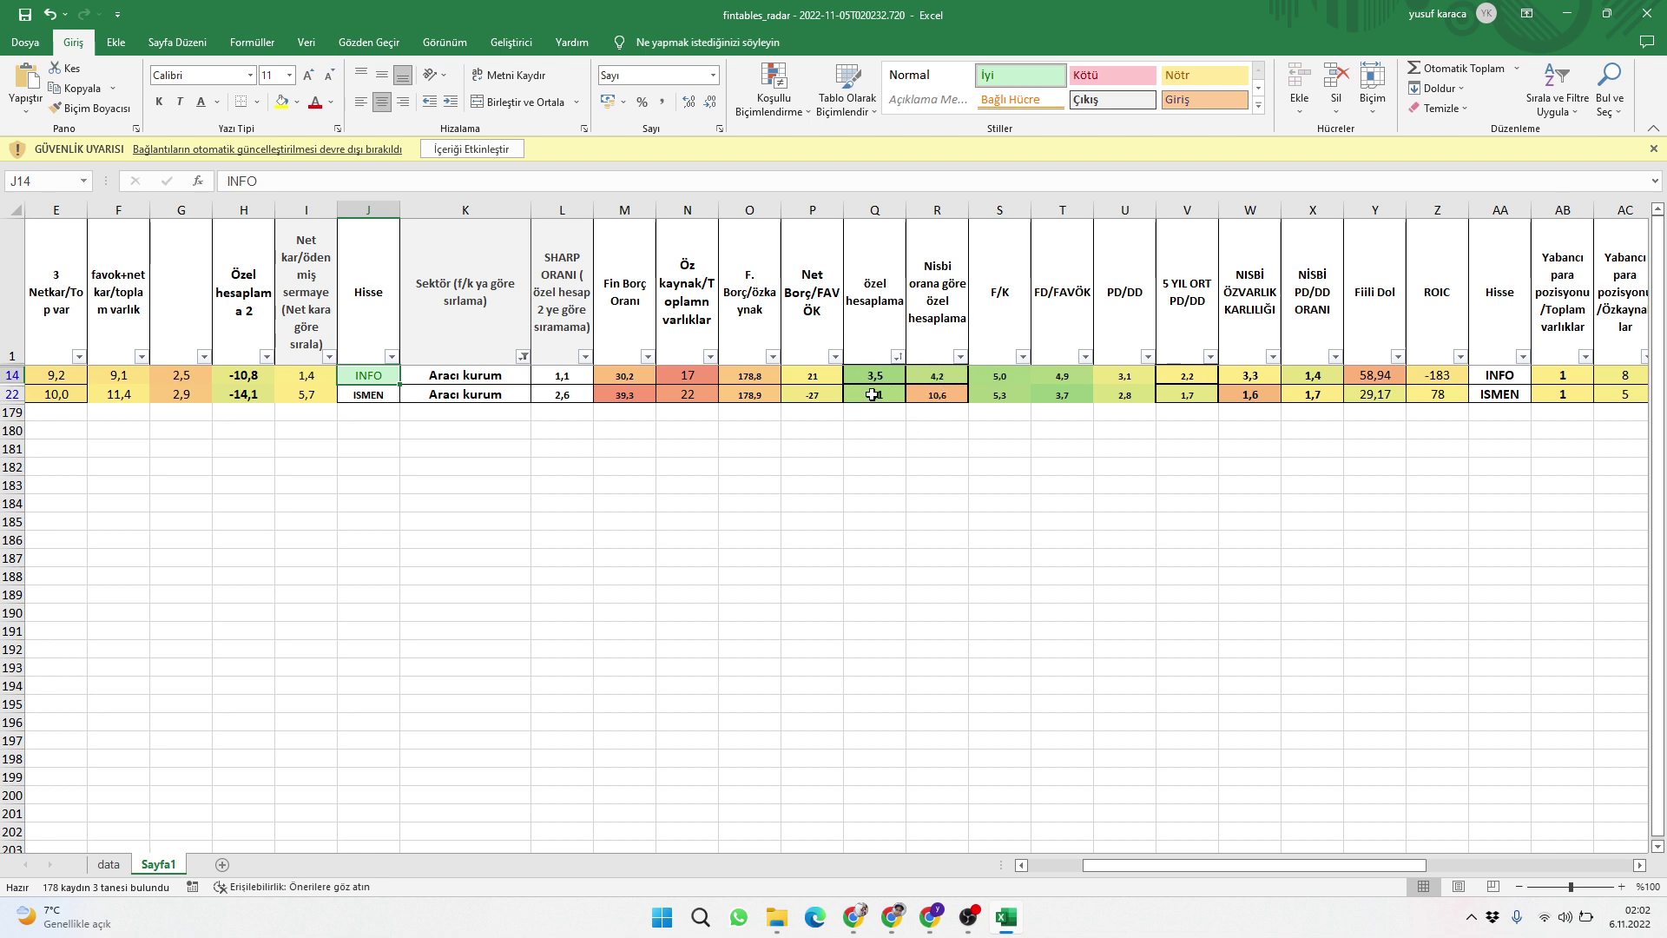
# - Look at INFO's profitability columns in Excel and switch to TradingView to check its Q3 2022 ROE marker
pyautogui.moveTo(1129, 865); pyautogui.dragTo(1053, 872)
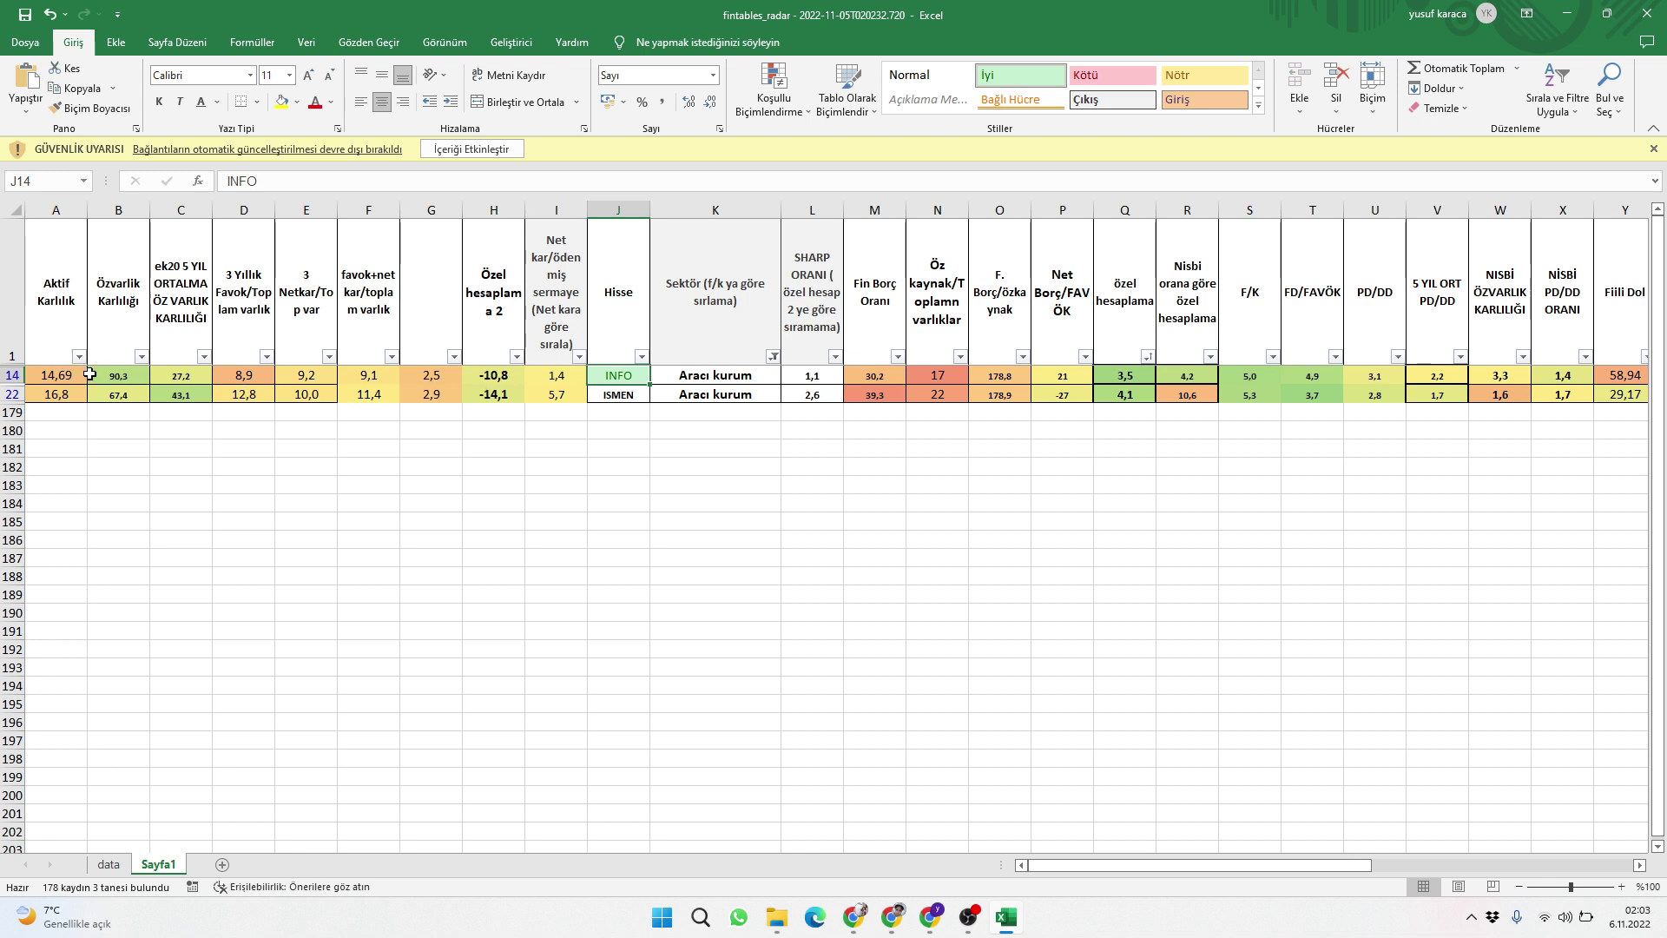
pyautogui.moveTo(907, 918)
pyautogui.click(831, 829)
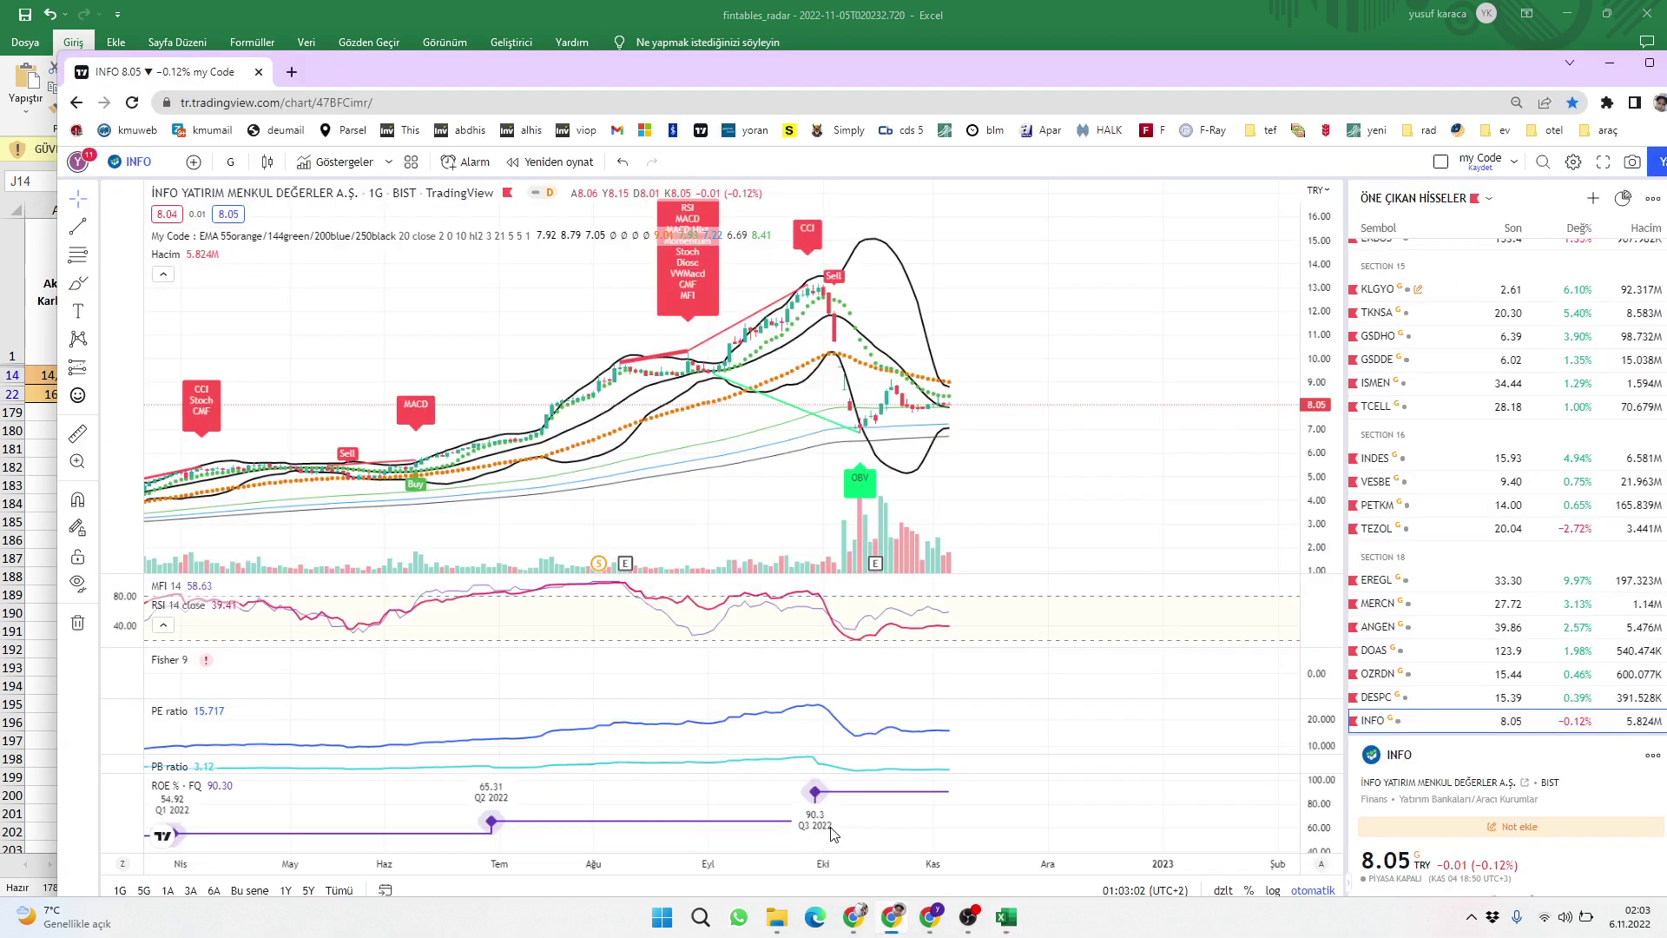
# - Open the Fintables website in a new browser tab beside the INFO chart
pyautogui.click(903, 930)
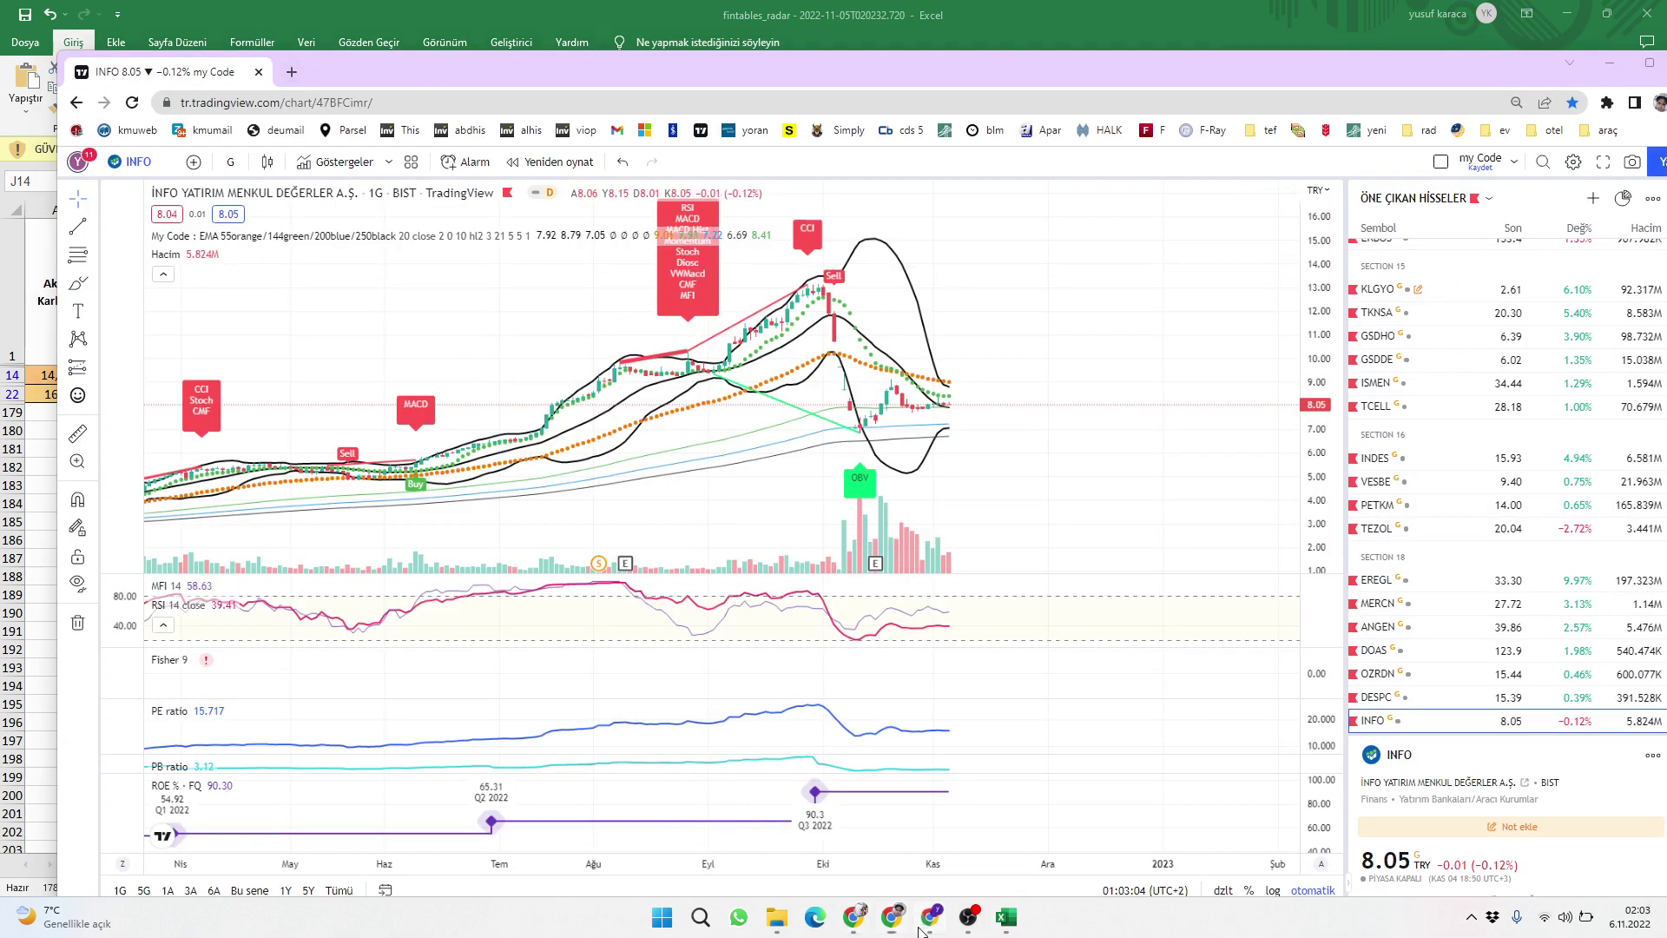
pyautogui.click(903, 932)
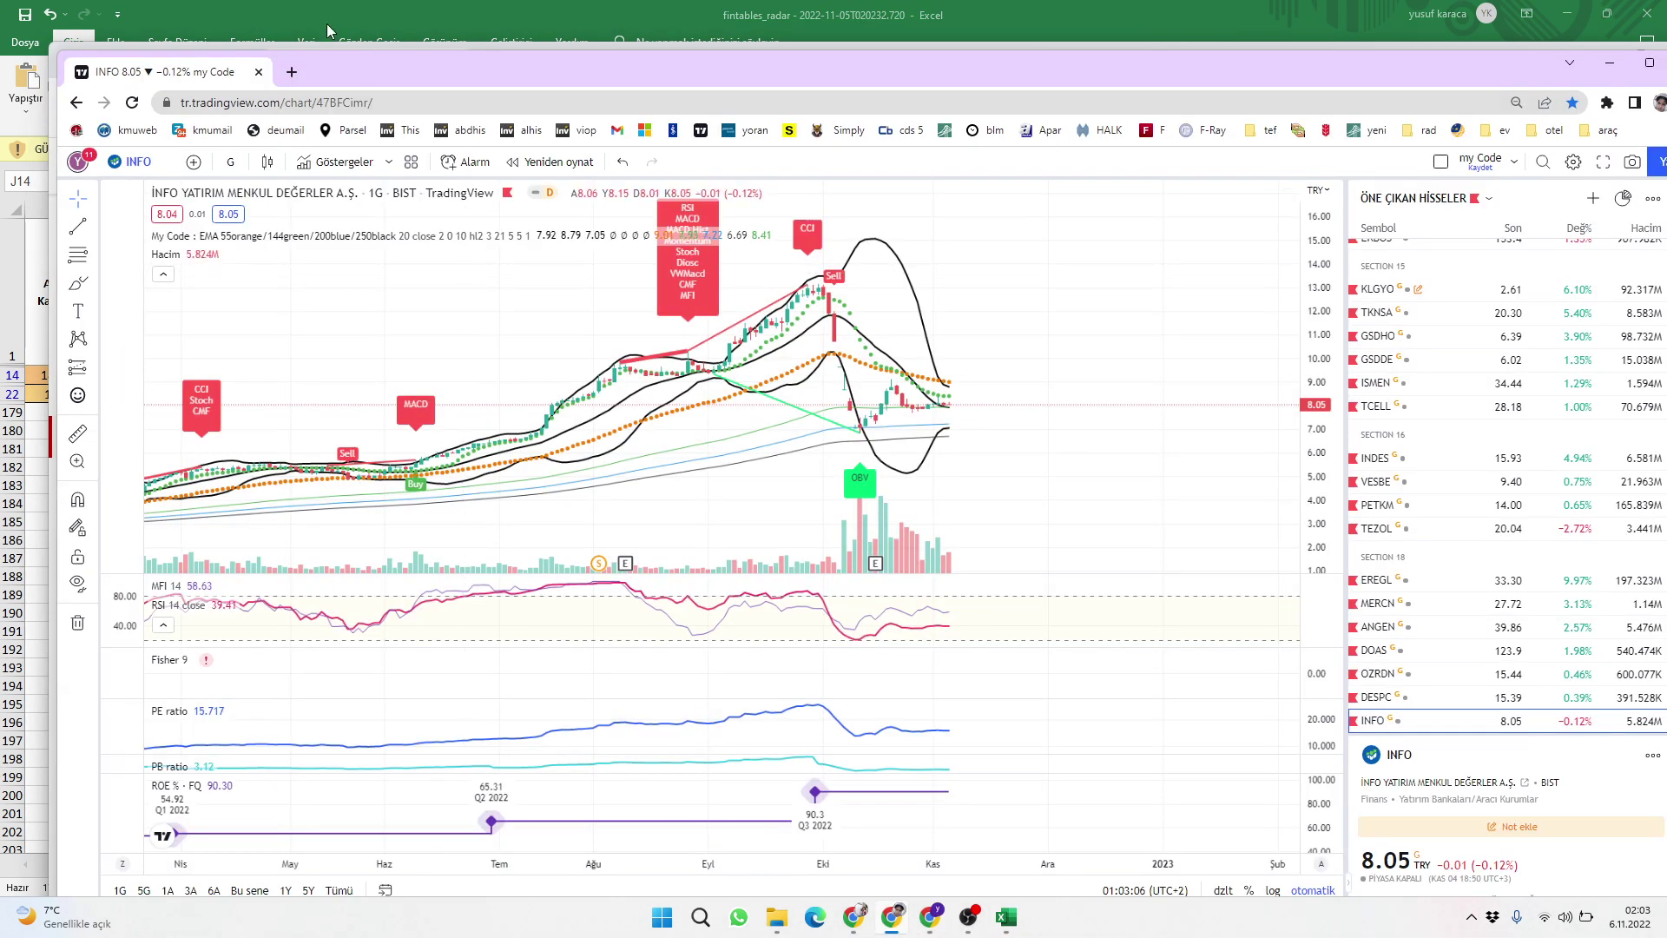
pyautogui.click(292, 72)
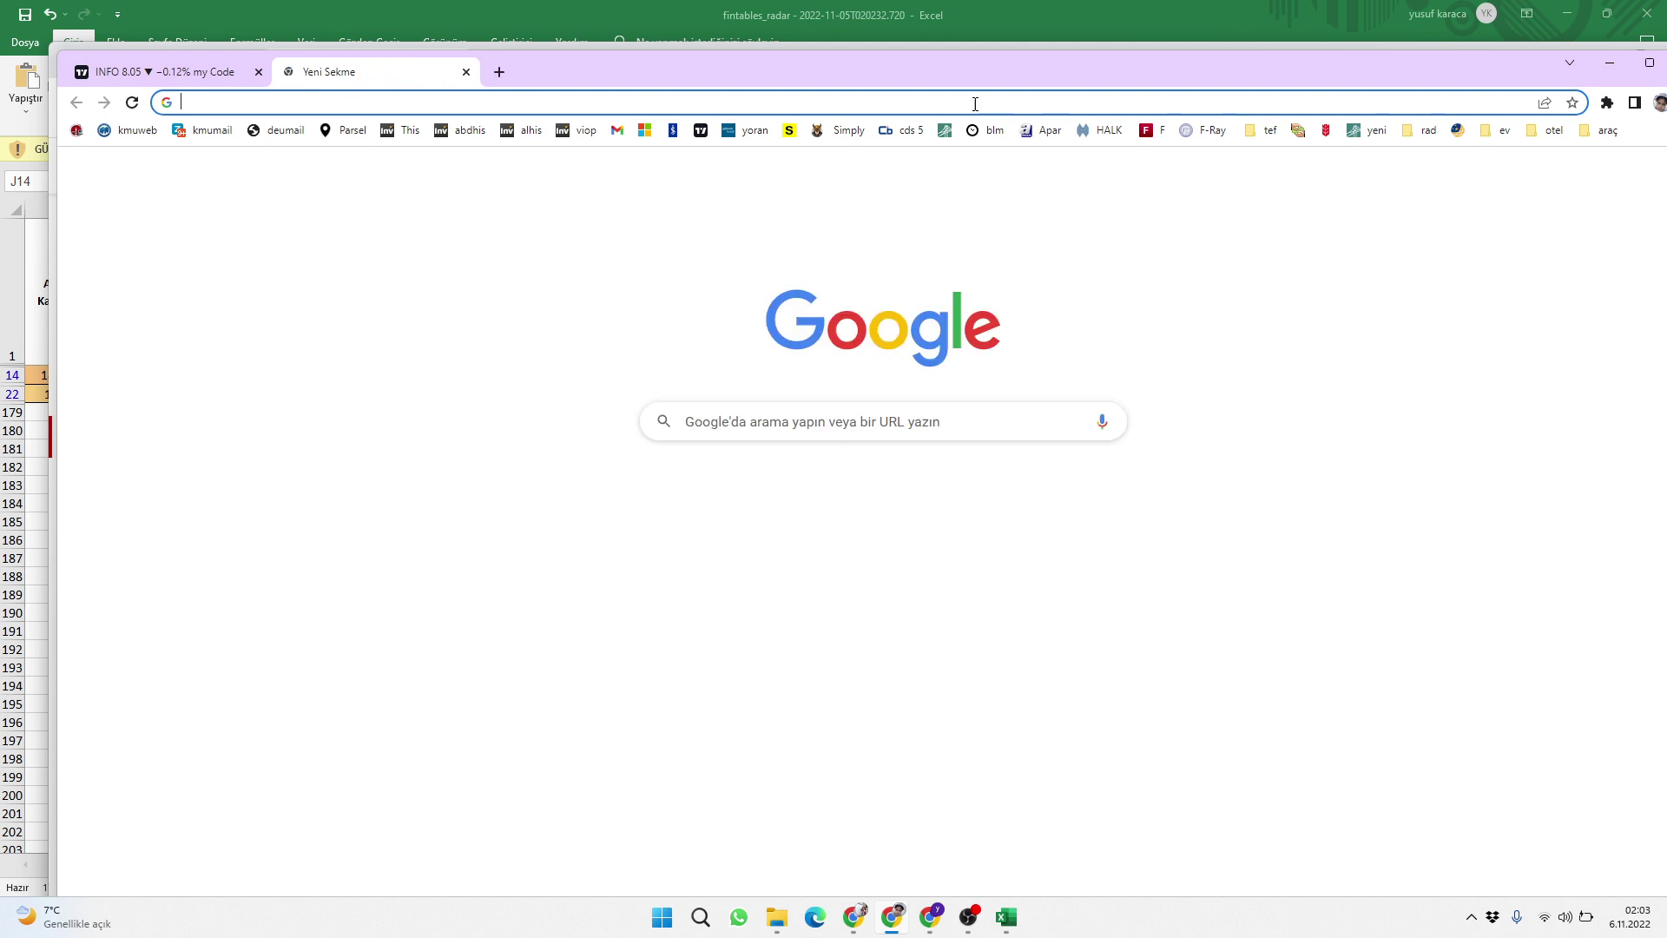
pyautogui.click(1153, 135)
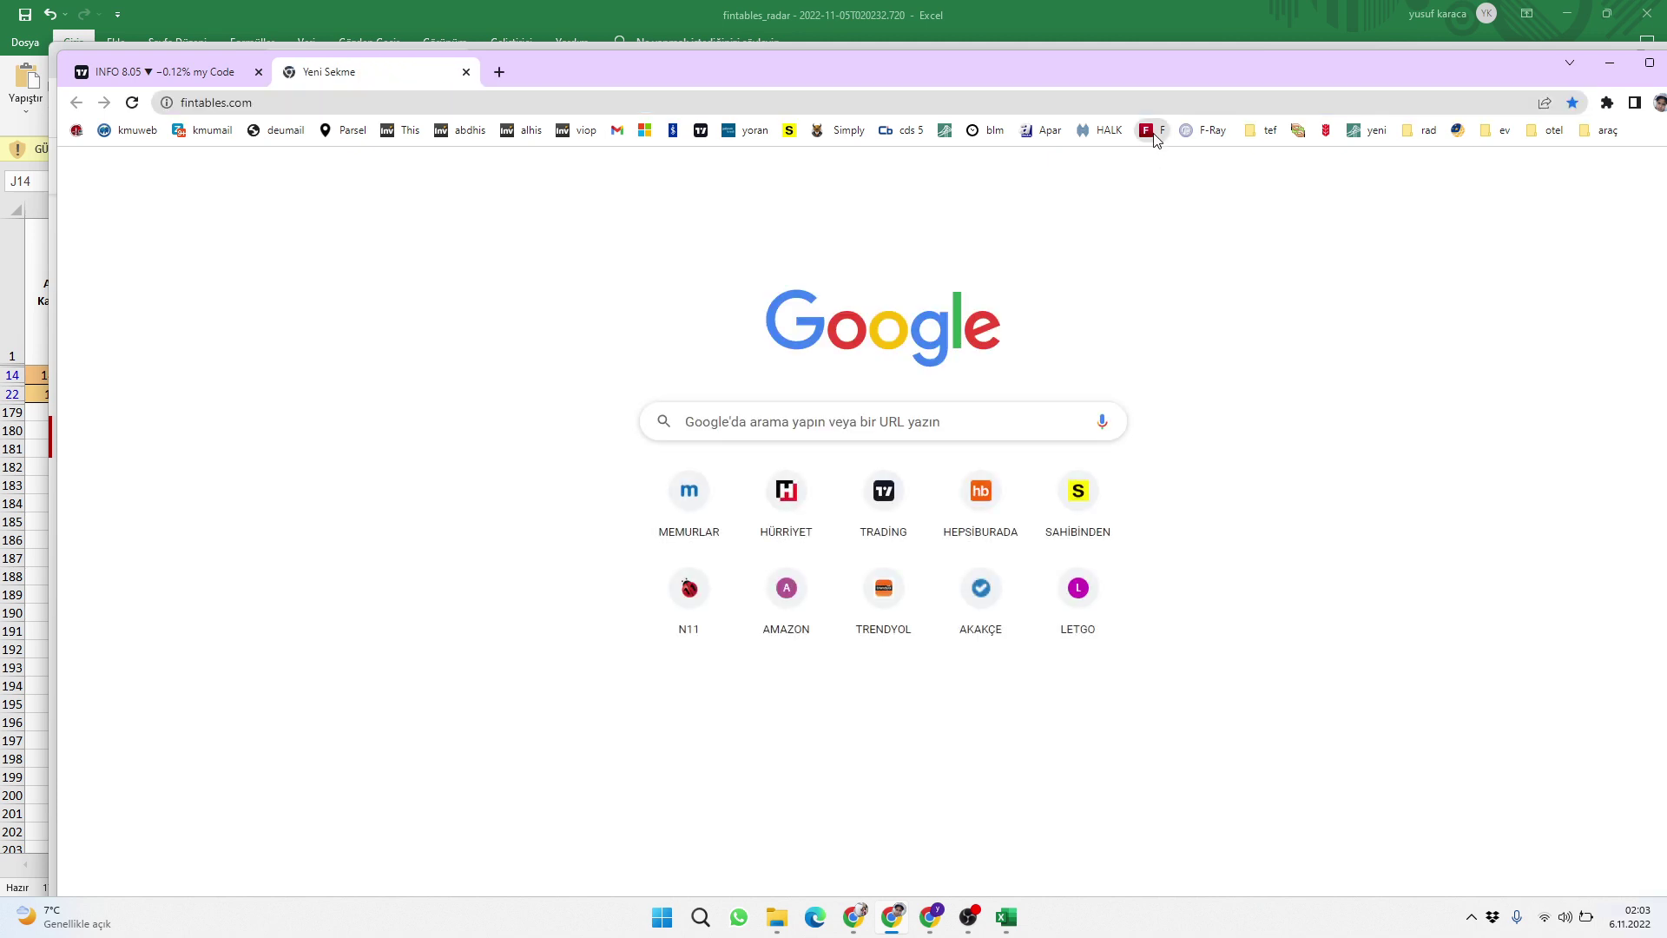
pyautogui.click(234, 68)
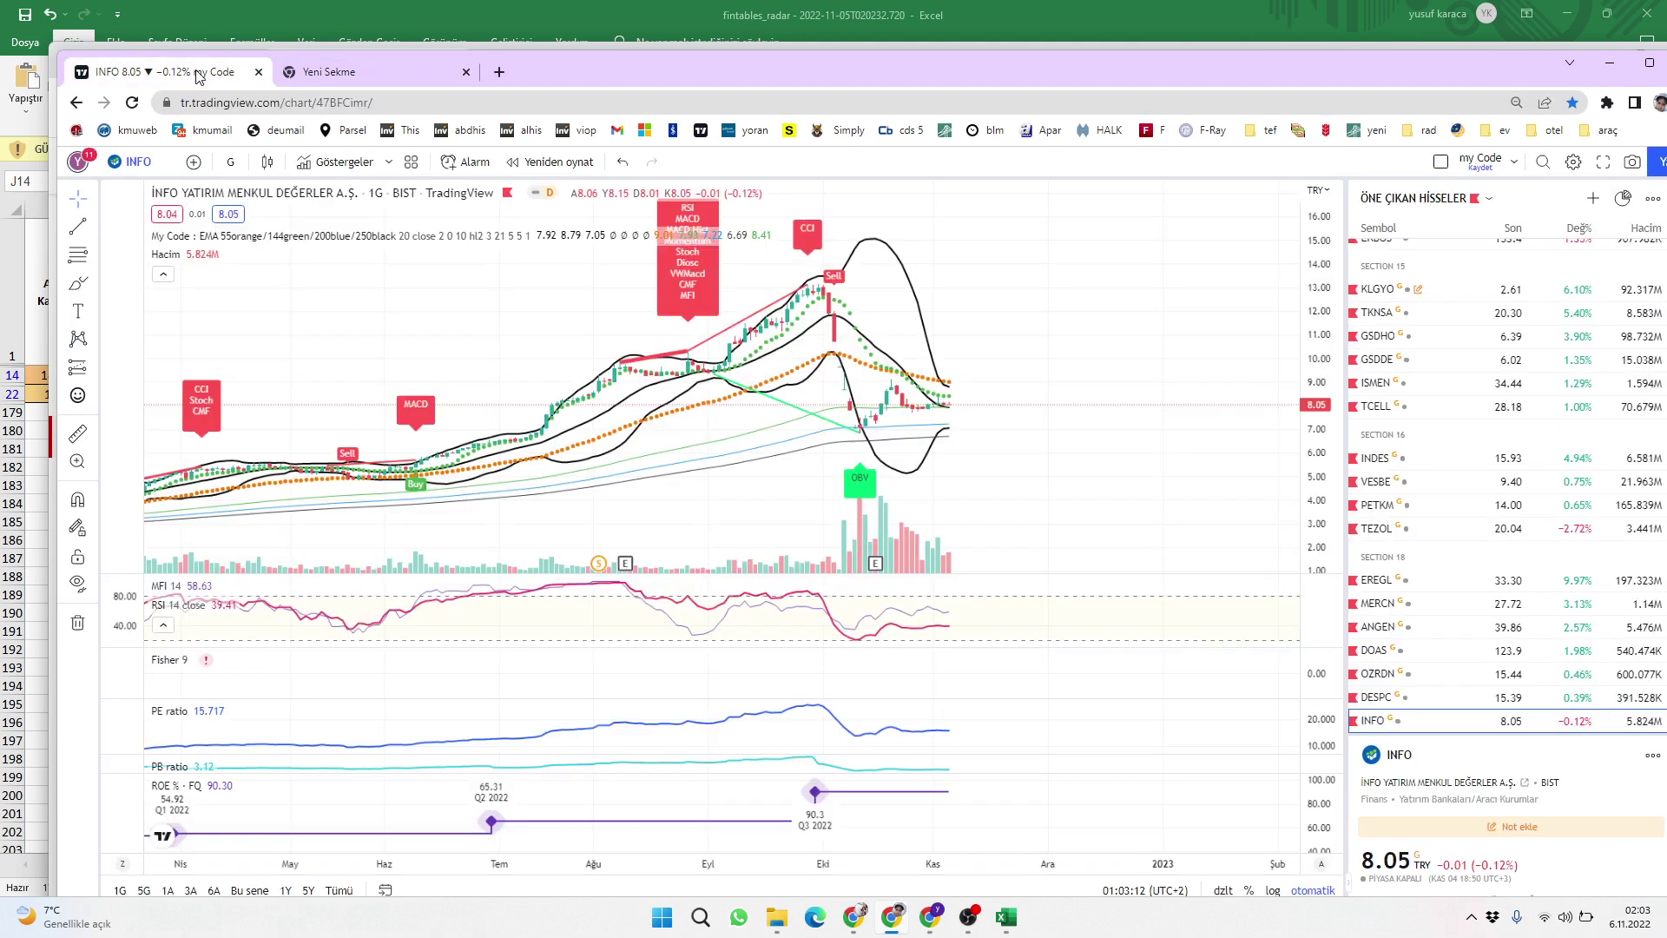
pyautogui.click(330, 76)
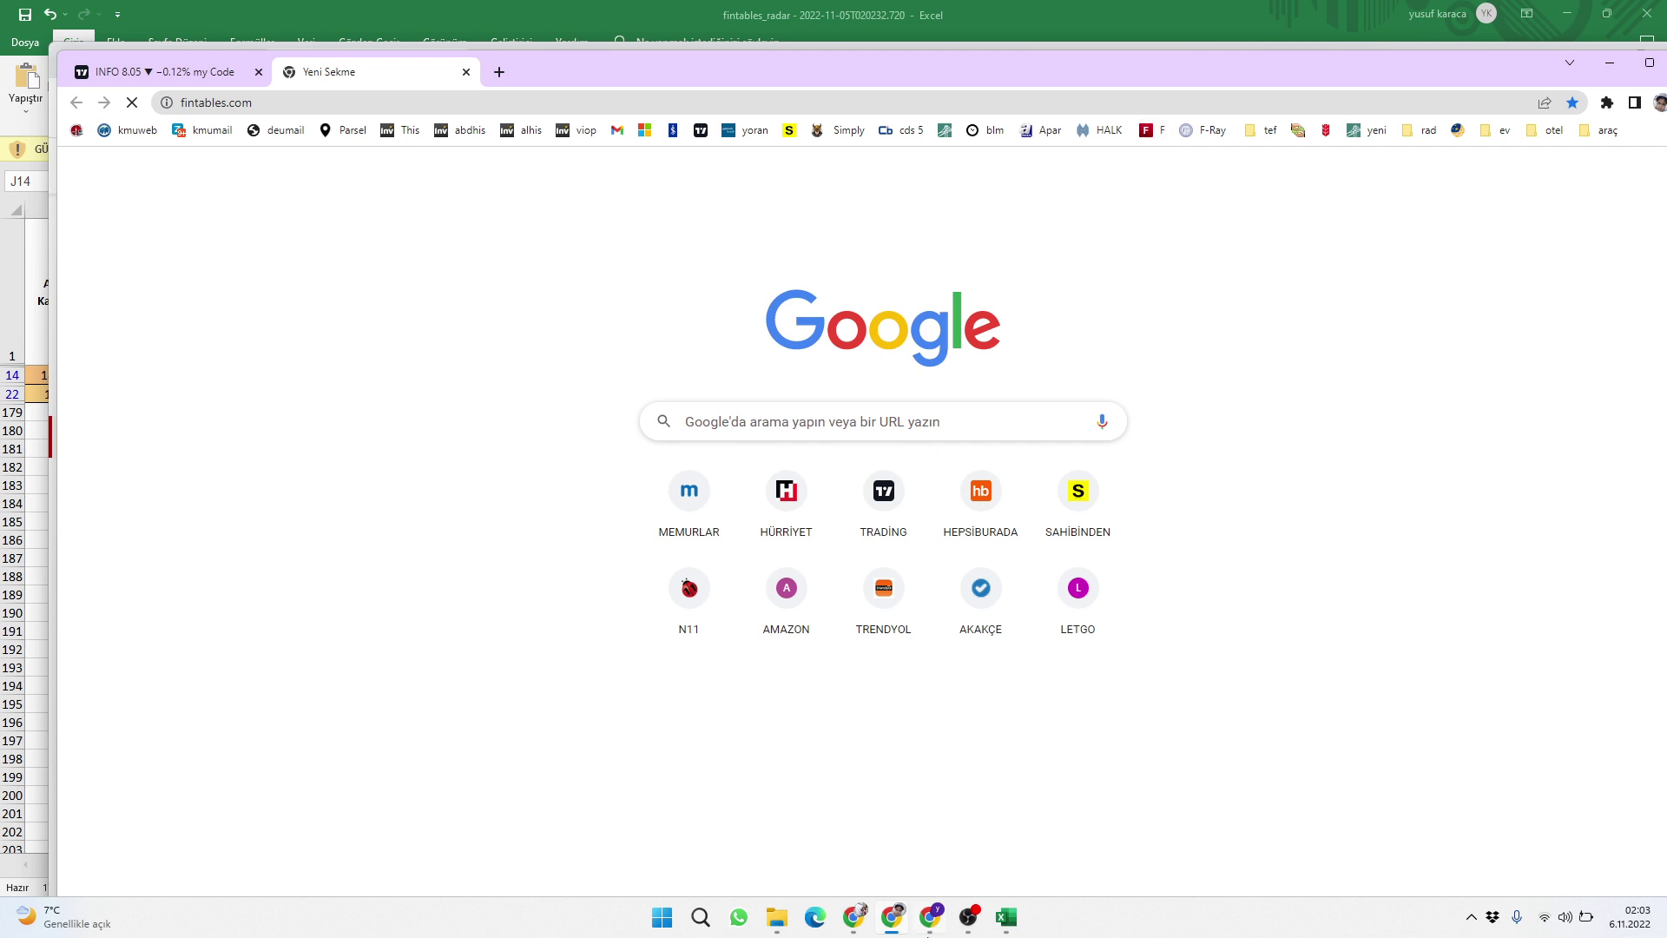
pyautogui.click(882, 927)
pyautogui.click(882, 927)
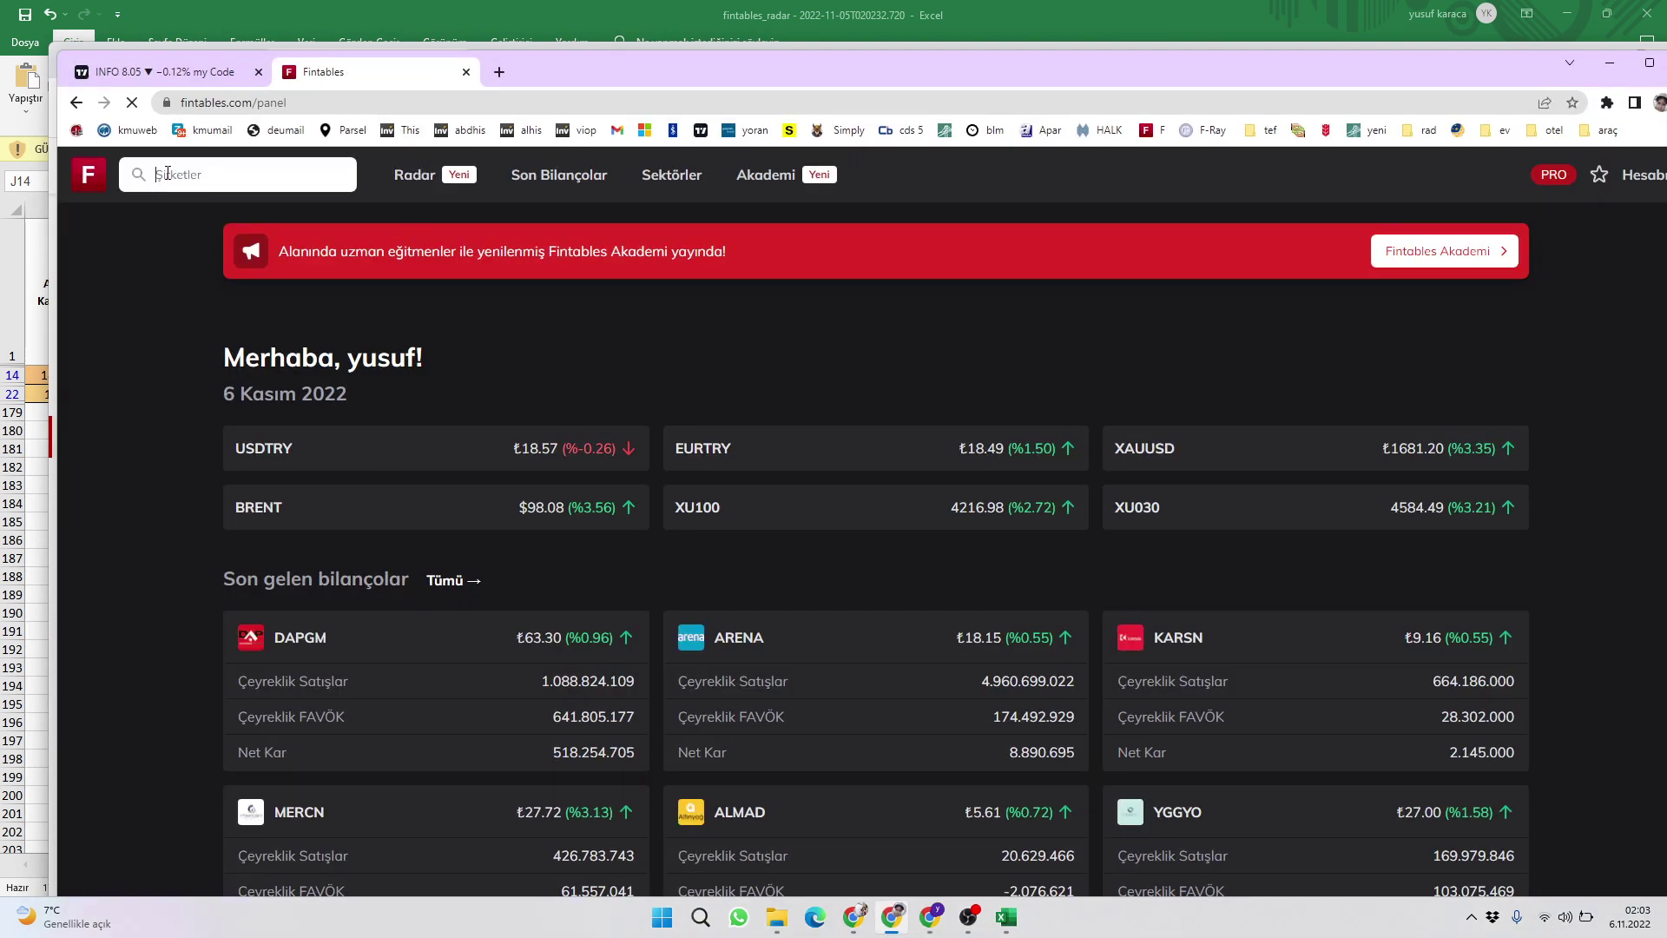
# - Search Fintables for INFO and open the company's Özet Rapor page
pyautogui.click(167, 172)
pyautogui.write('INFO')
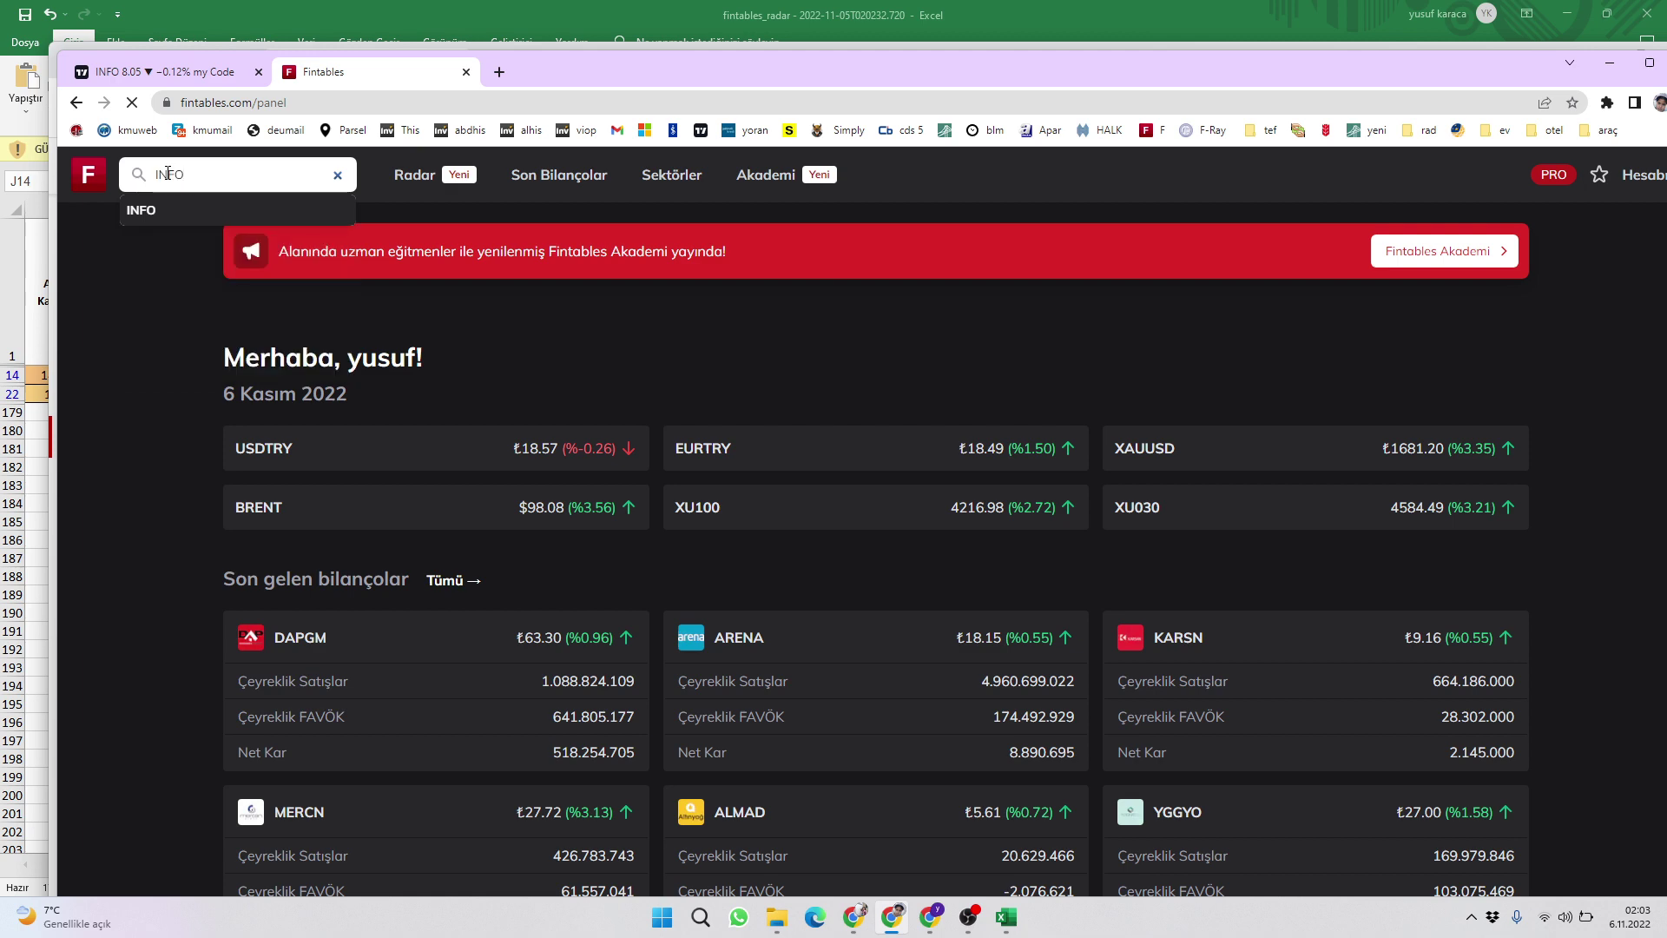
pyautogui.click(152, 210)
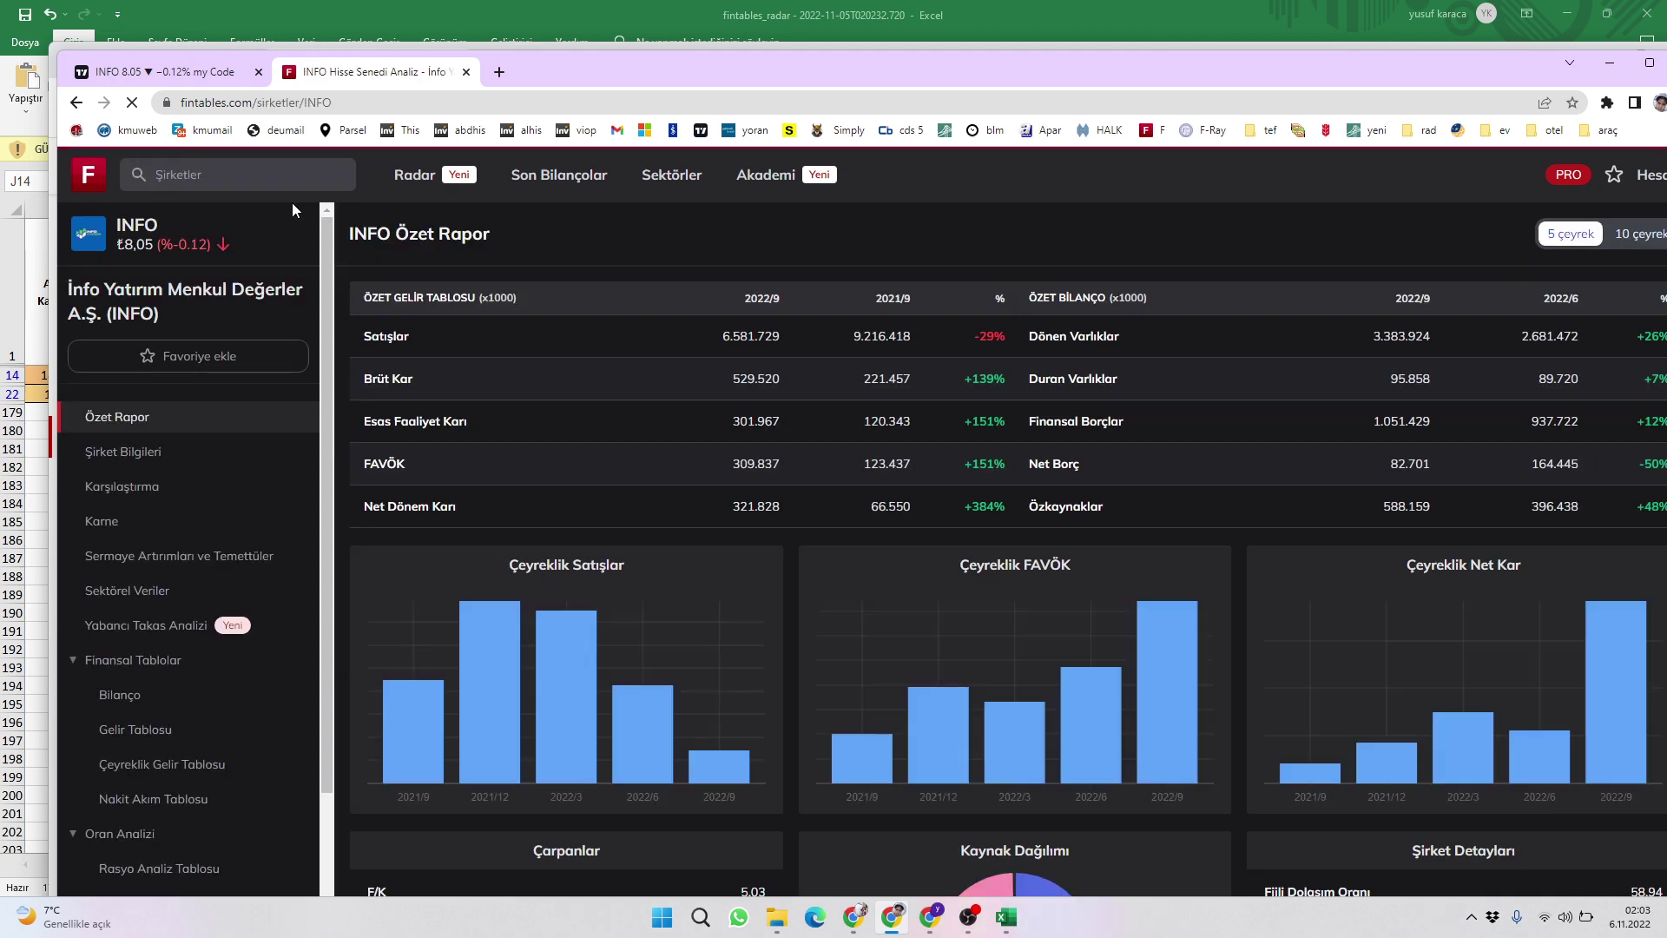
# - Examine INFO's summary report on Fintables, covering quarterly sales, FAVÖK, net profit, Çarpanlar, Kaynak Dağılımı, margins and Özkaynak Karlılığı
pyautogui.scroll(-8, 1032, 549)
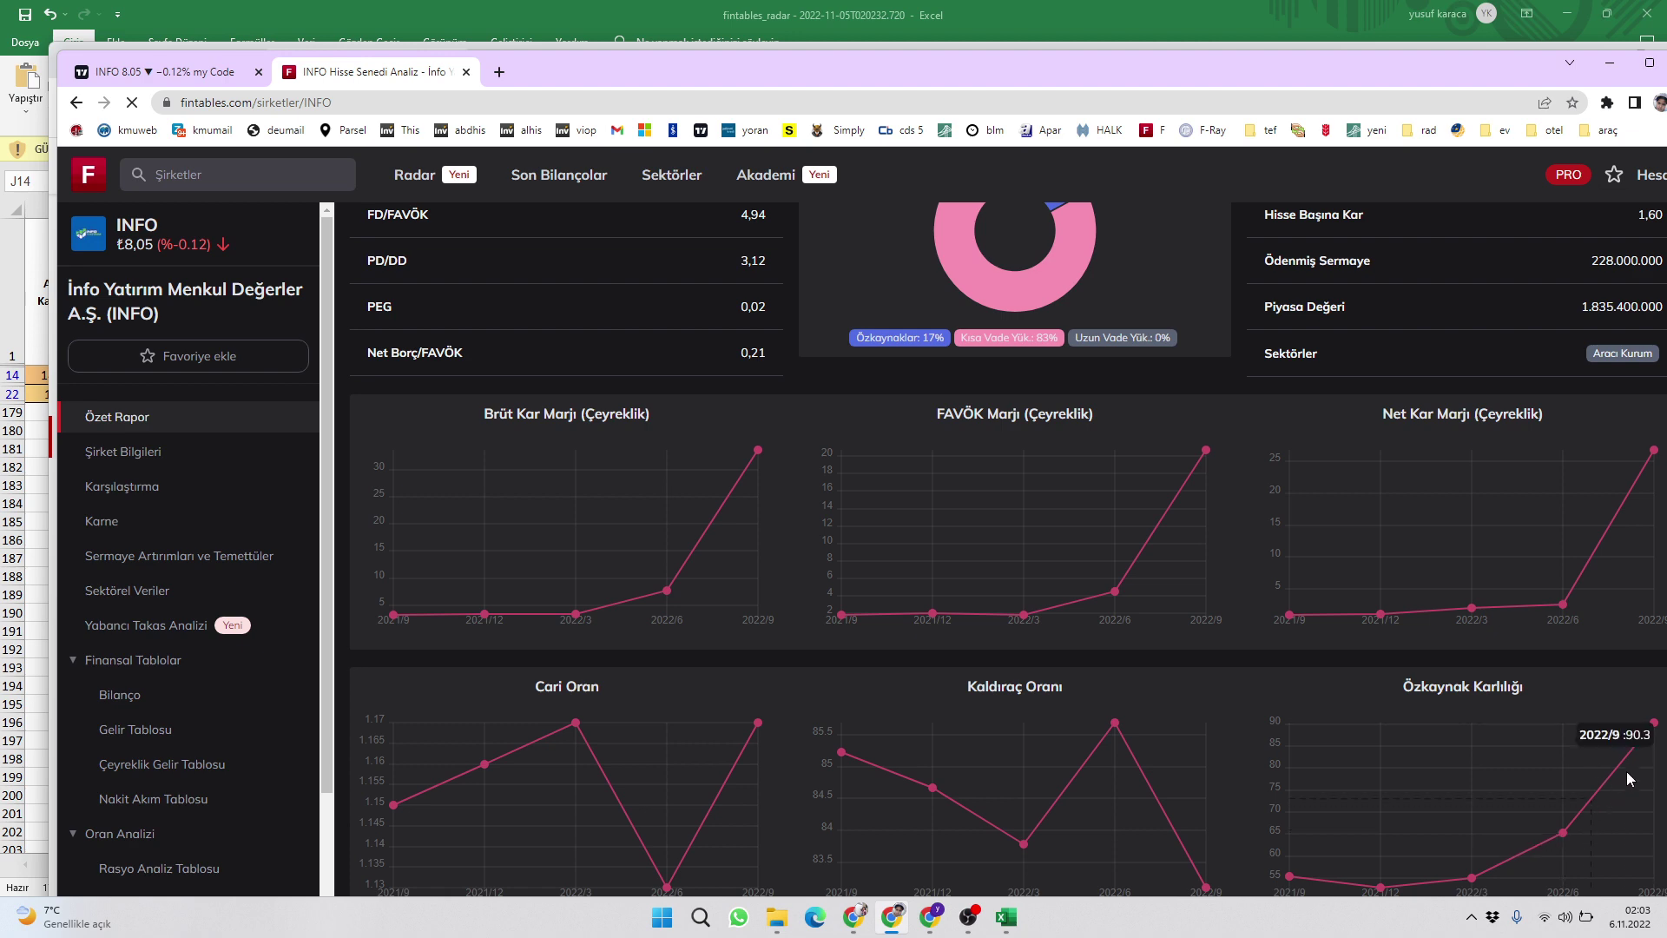
pyautogui.scroll(3, 1636, 743)
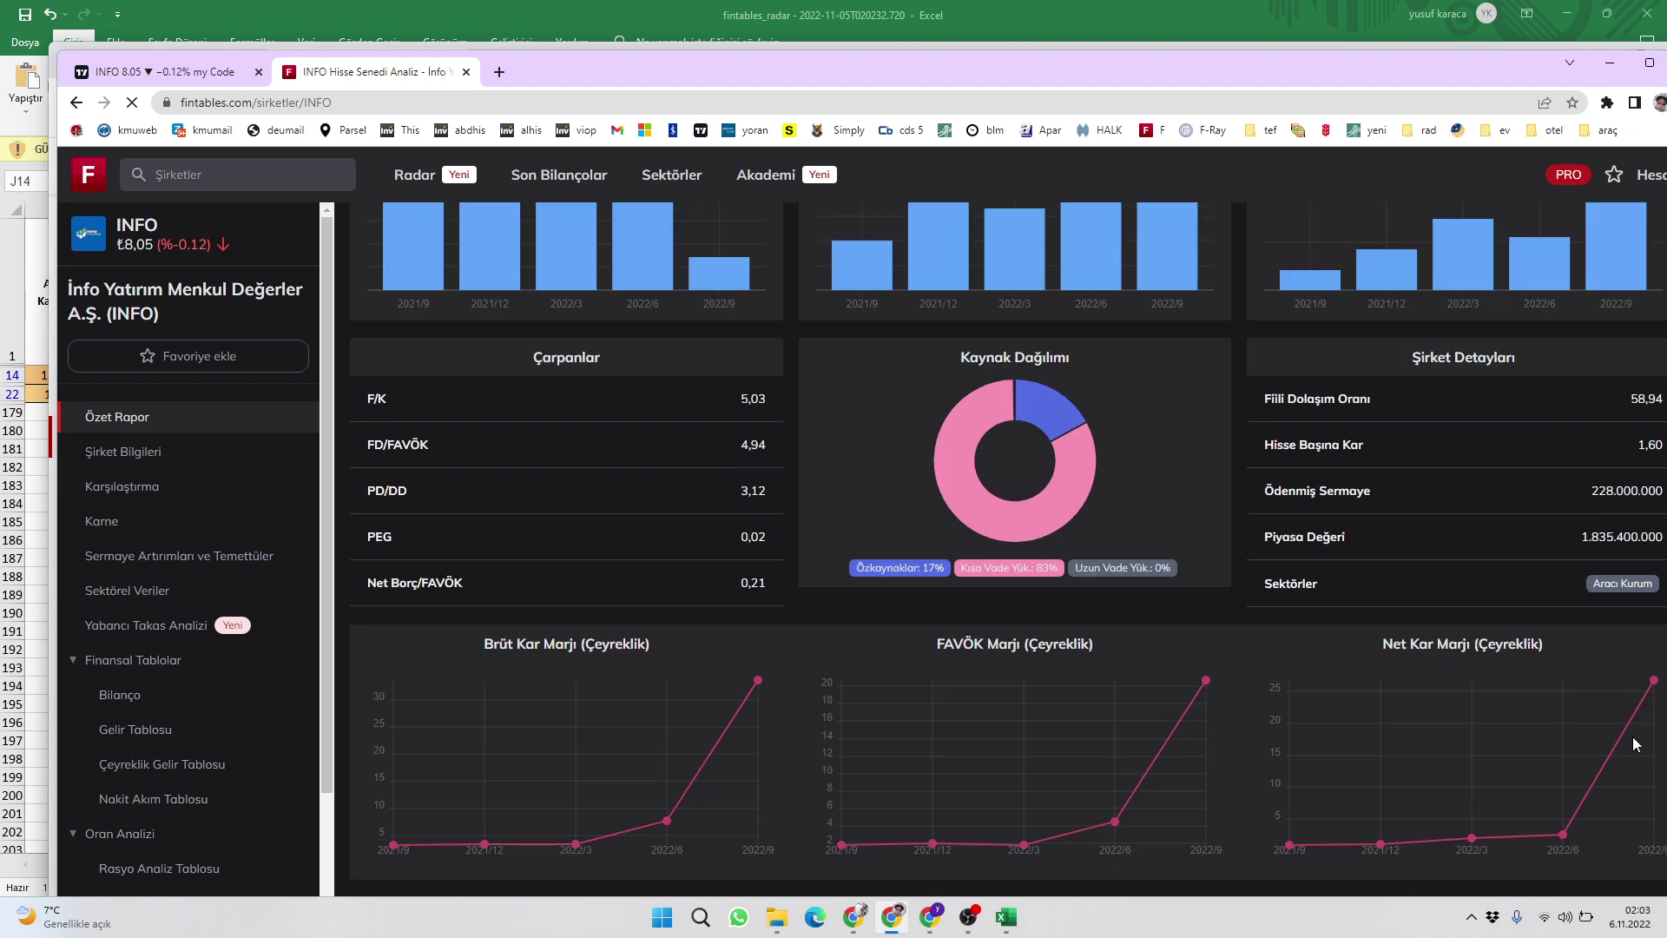
pyautogui.moveTo(1048, 404)
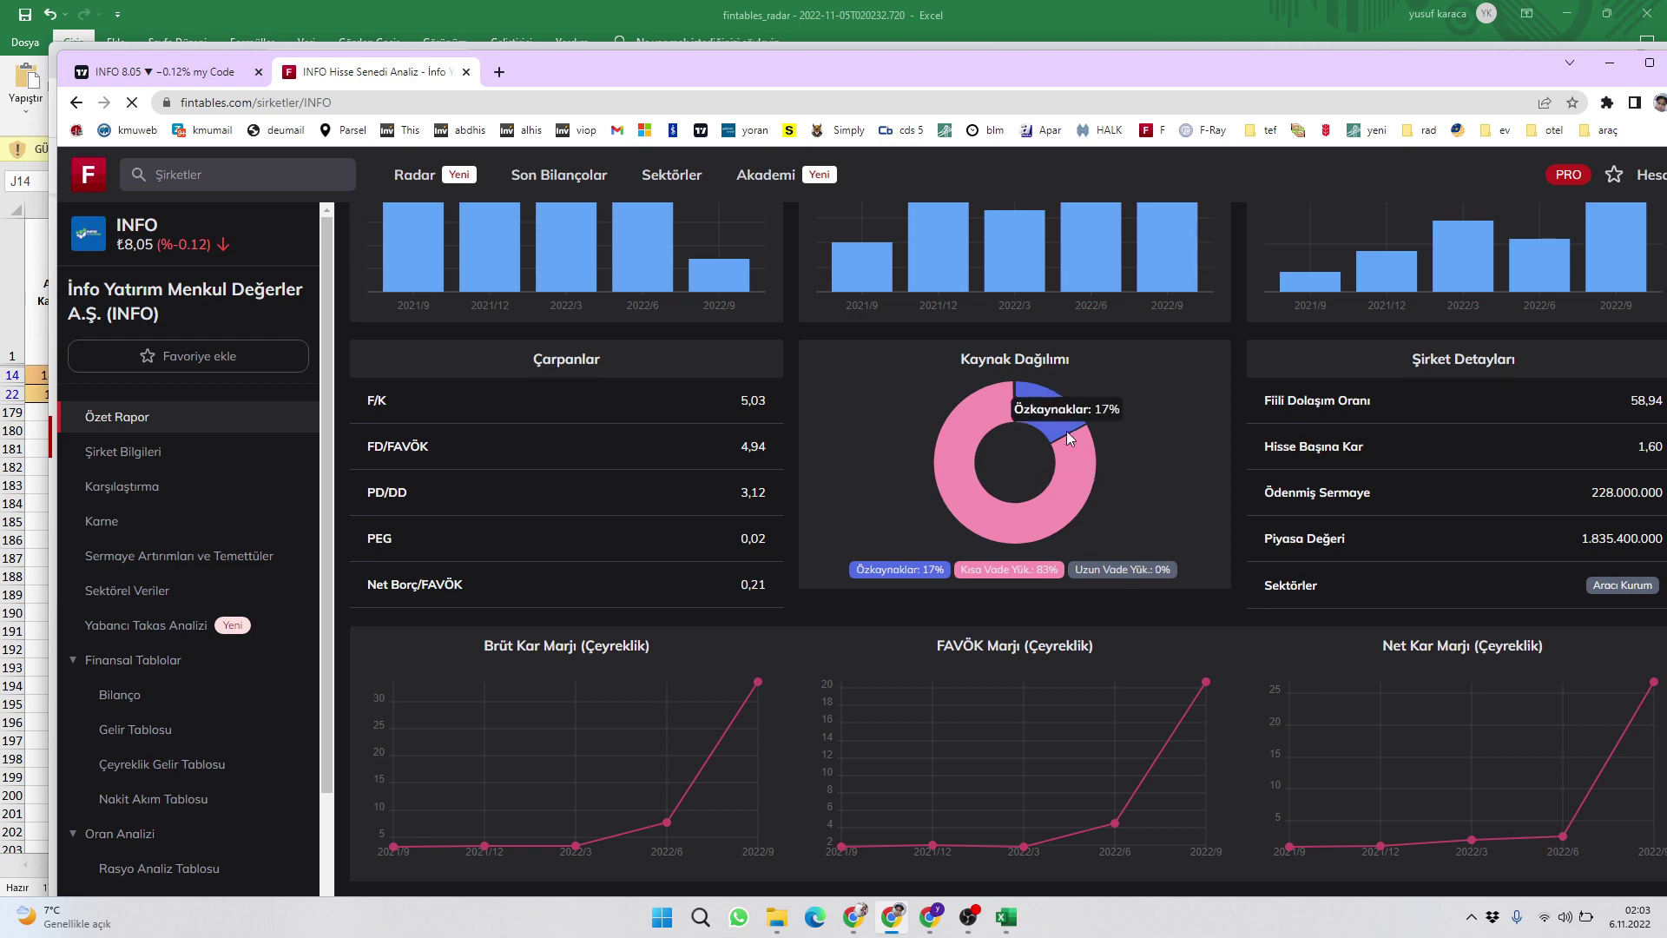
pyautogui.scroll(3, 1048, 404)
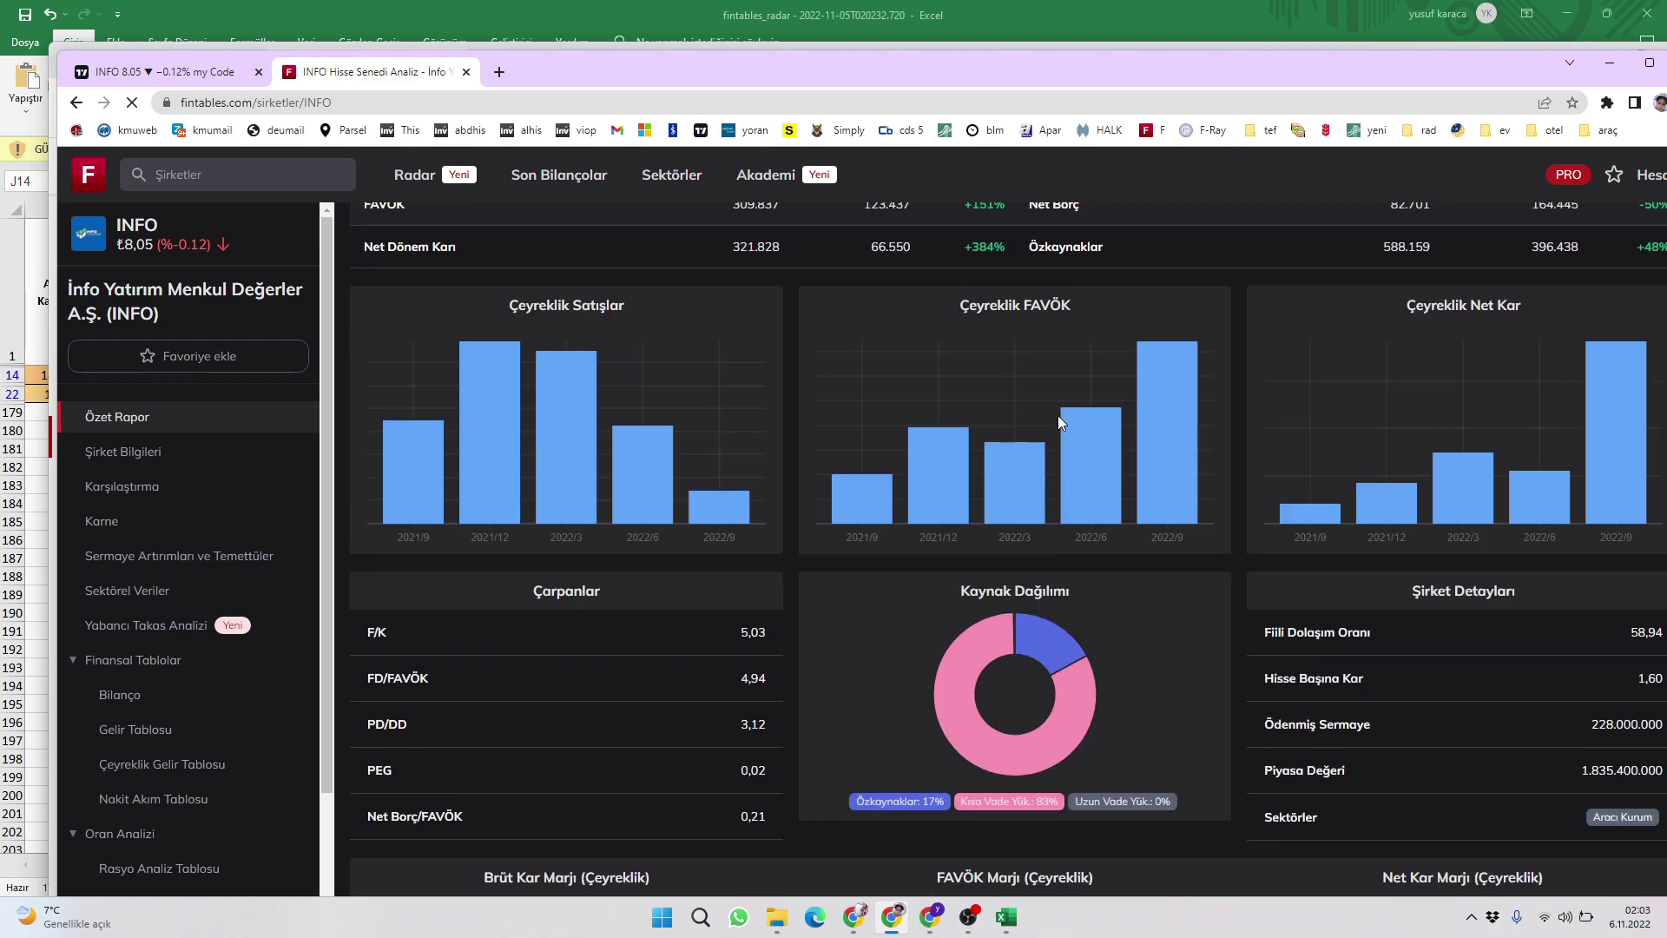
pyautogui.scroll(-3, 1058, 414)
pyautogui.scroll(-3, 1448, 664)
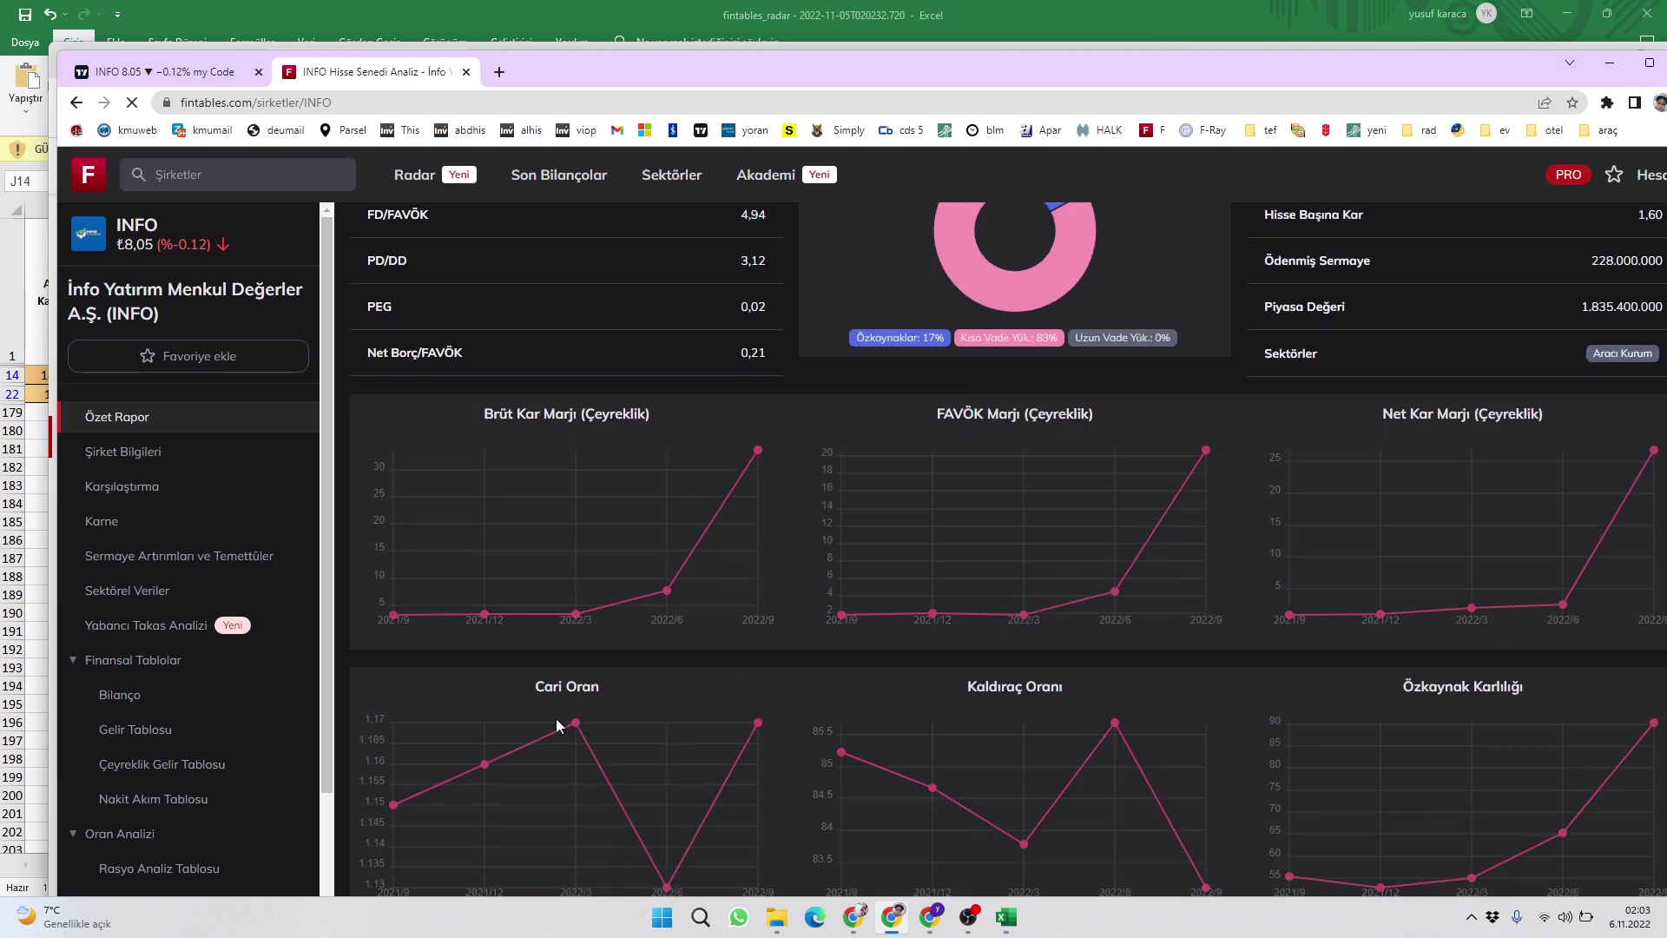
pyautogui.scroll(6, 768, 613)
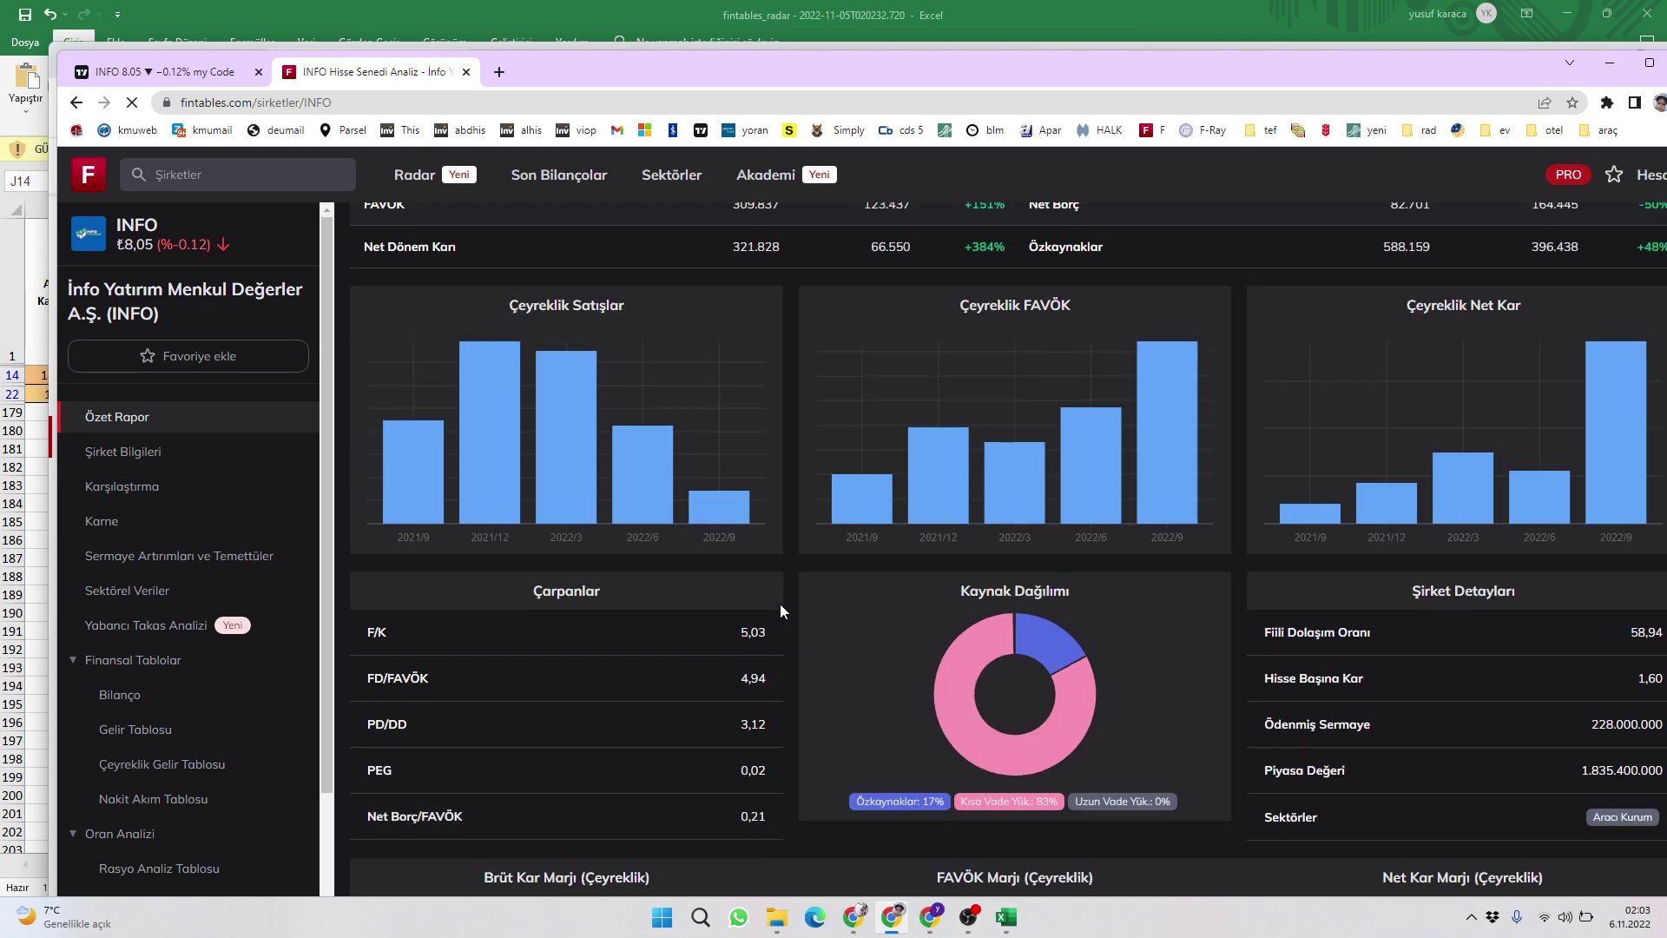
pyautogui.scroll(3, 780, 606)
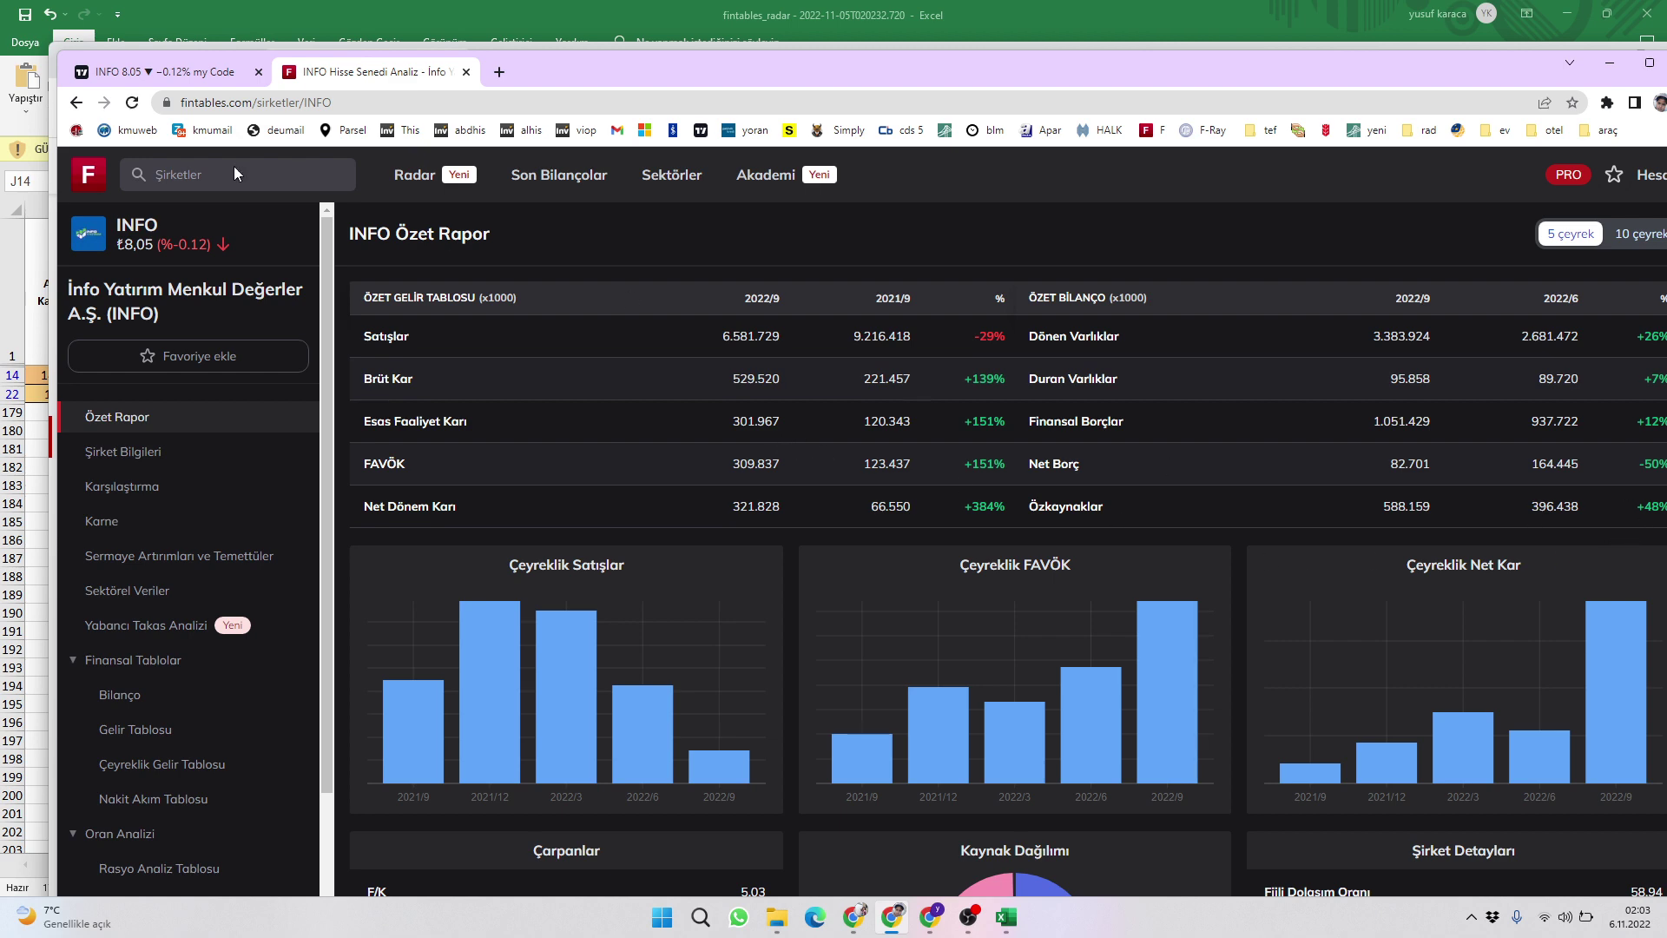
pyautogui.moveTo(1022, 713)
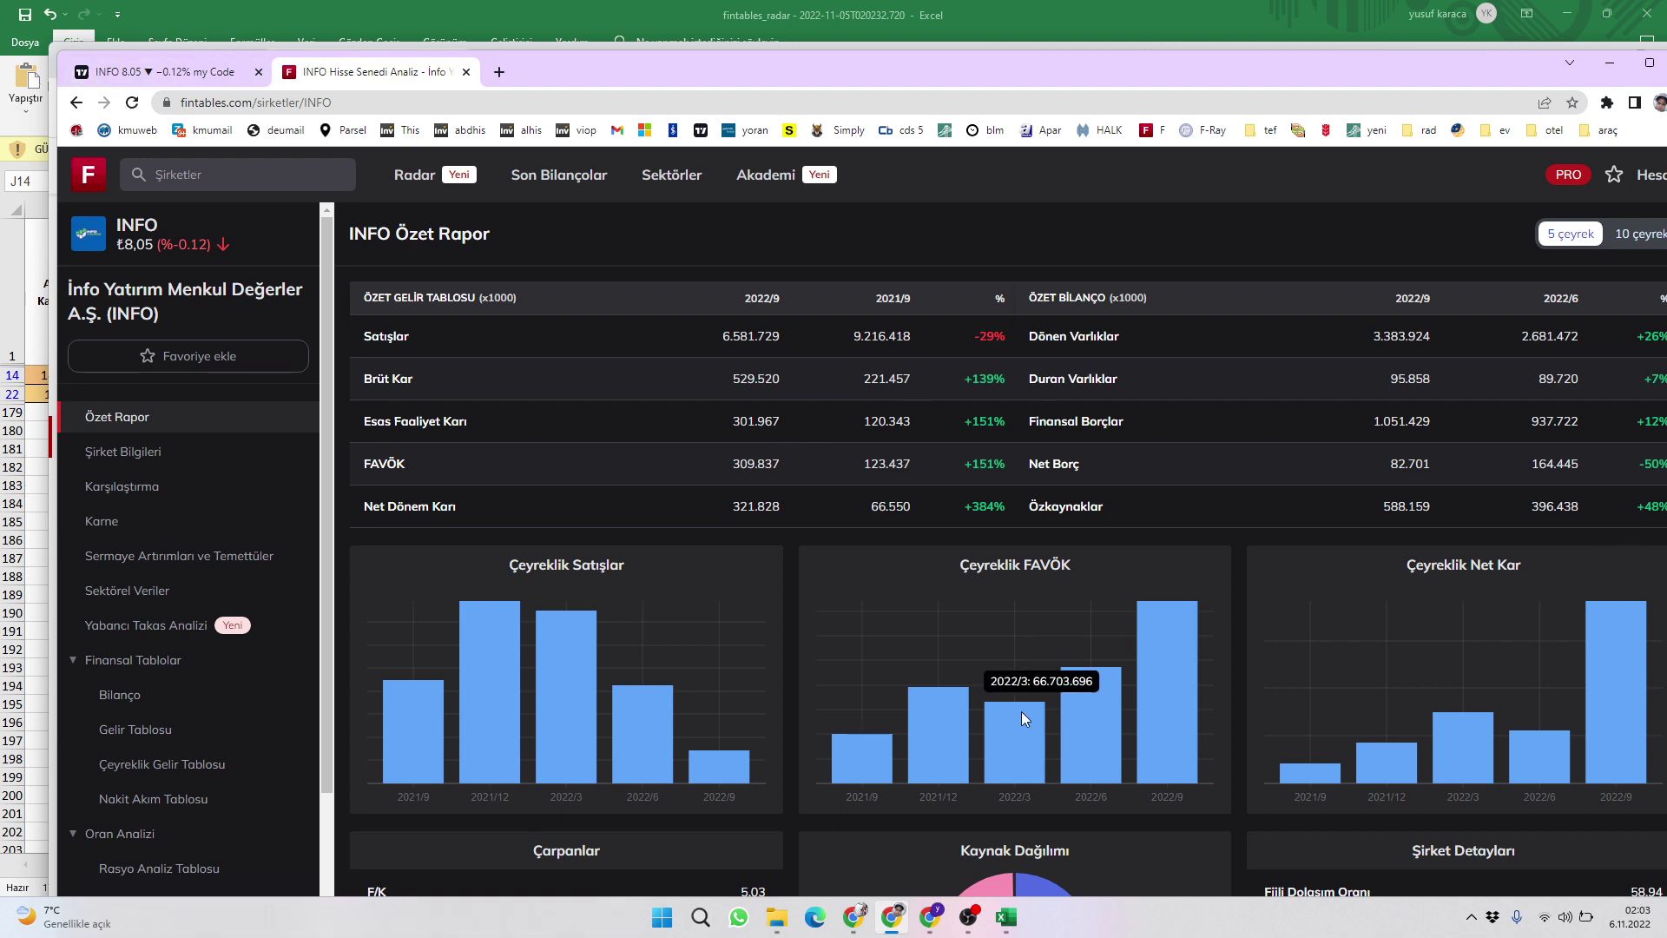
pyautogui.scroll(-3, 1024, 713)
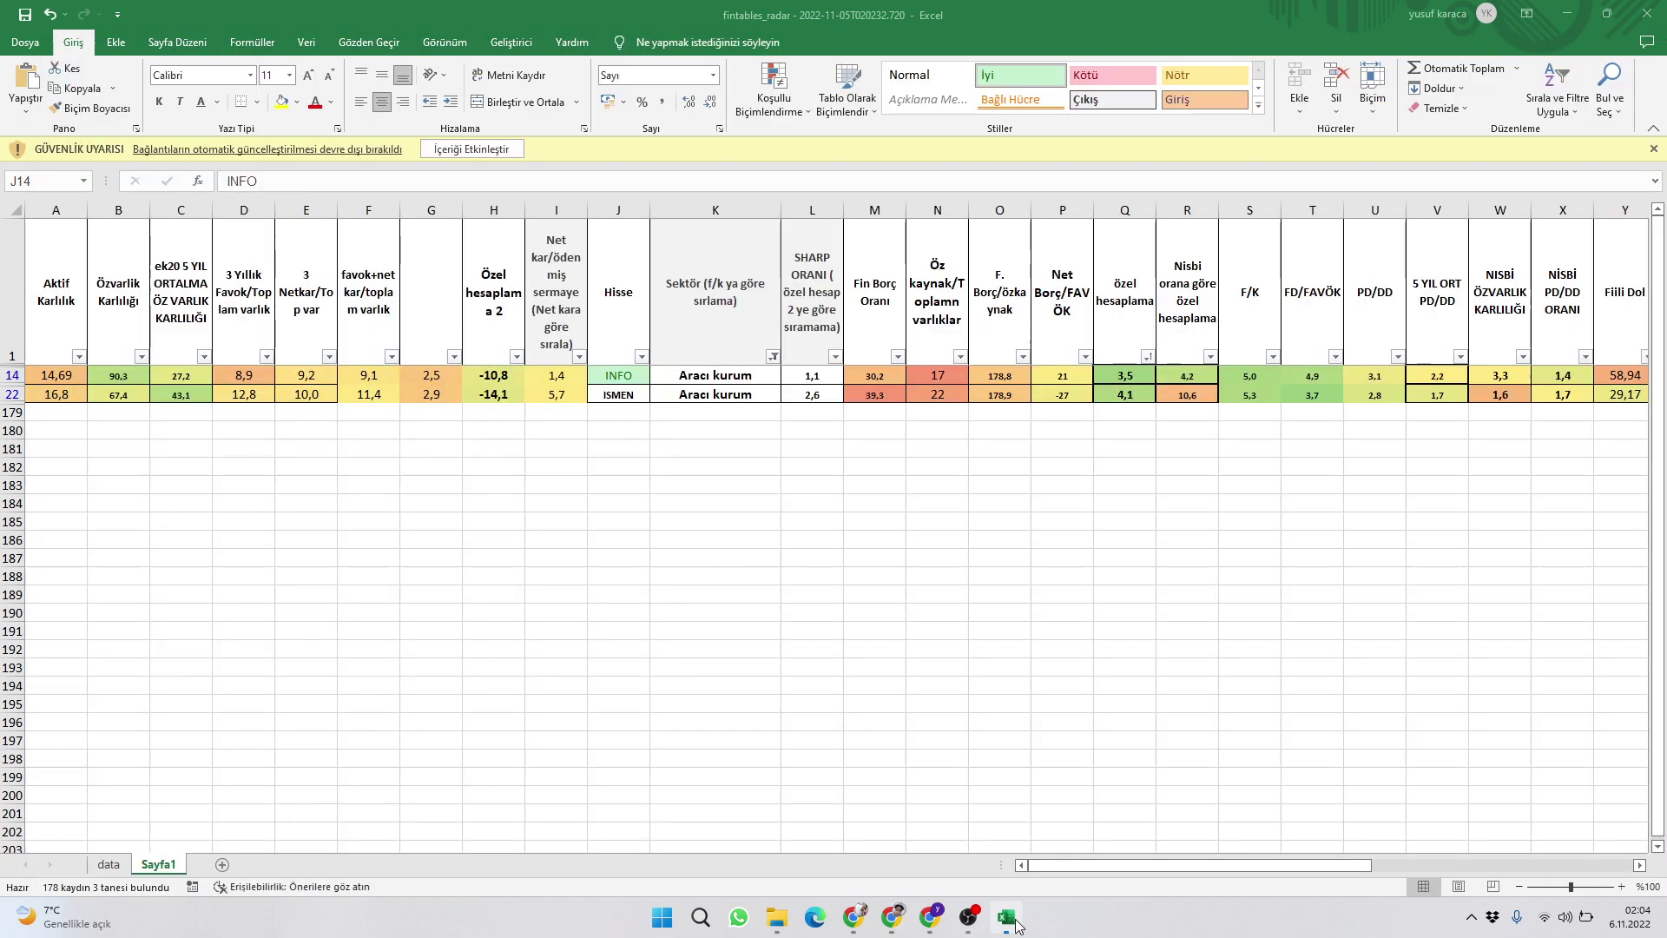
# - Switch back to Excel and delete the ISMEN row, row 22, from Sayfa1
pyautogui.click(1018, 924)
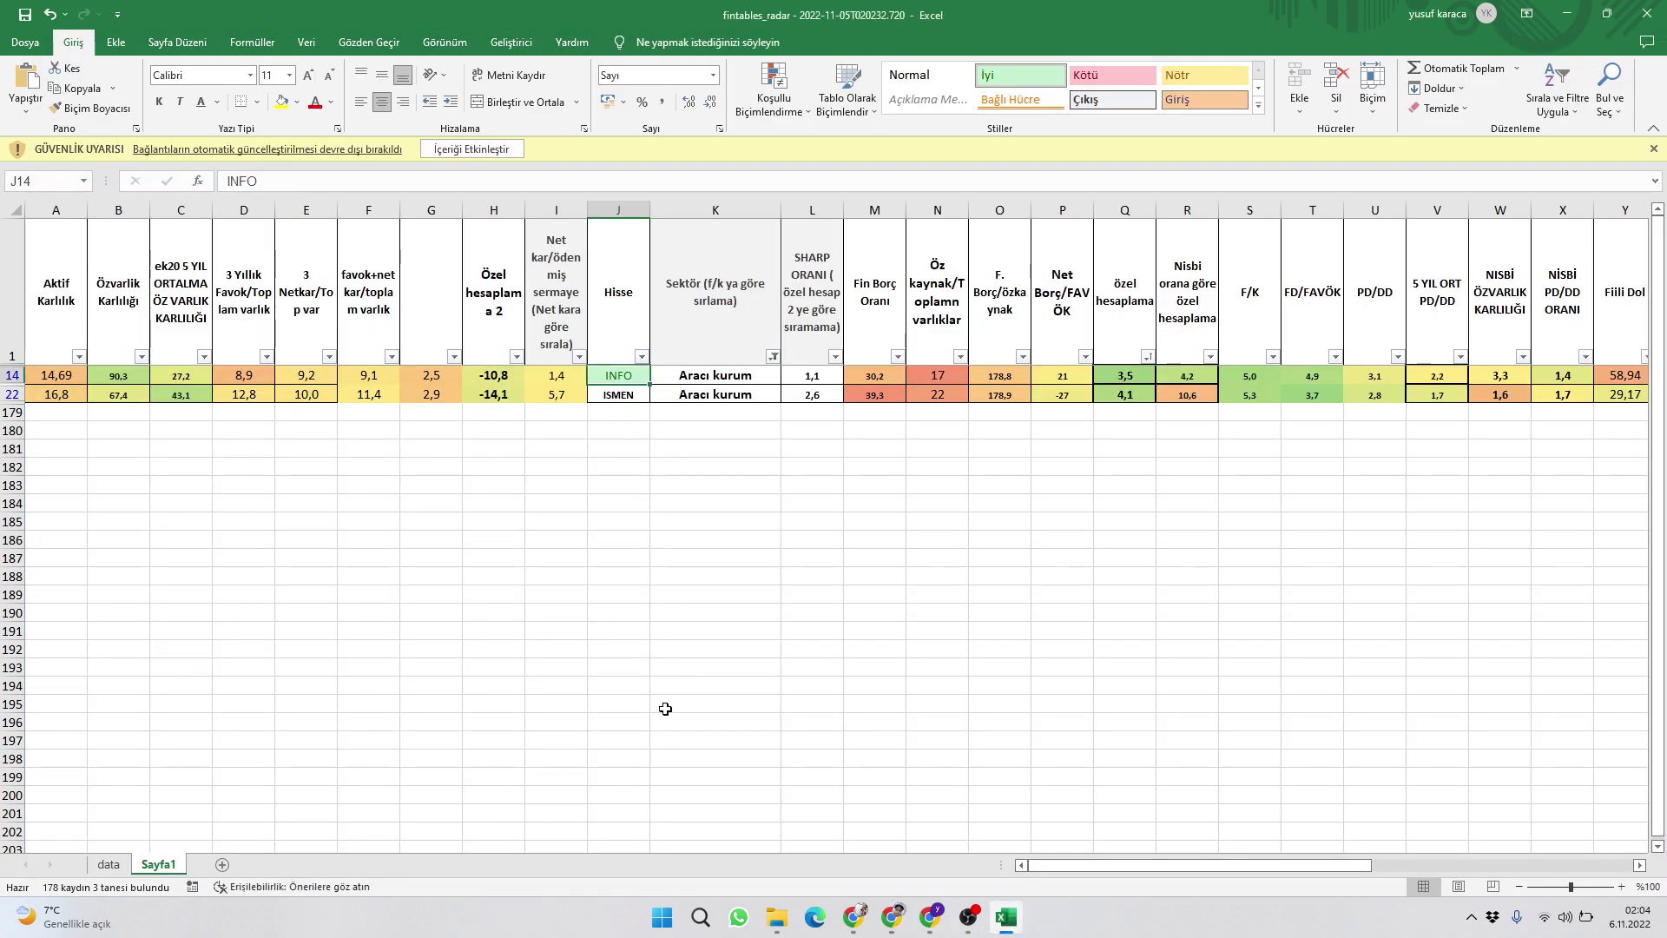
pyautogui.click(13, 394)
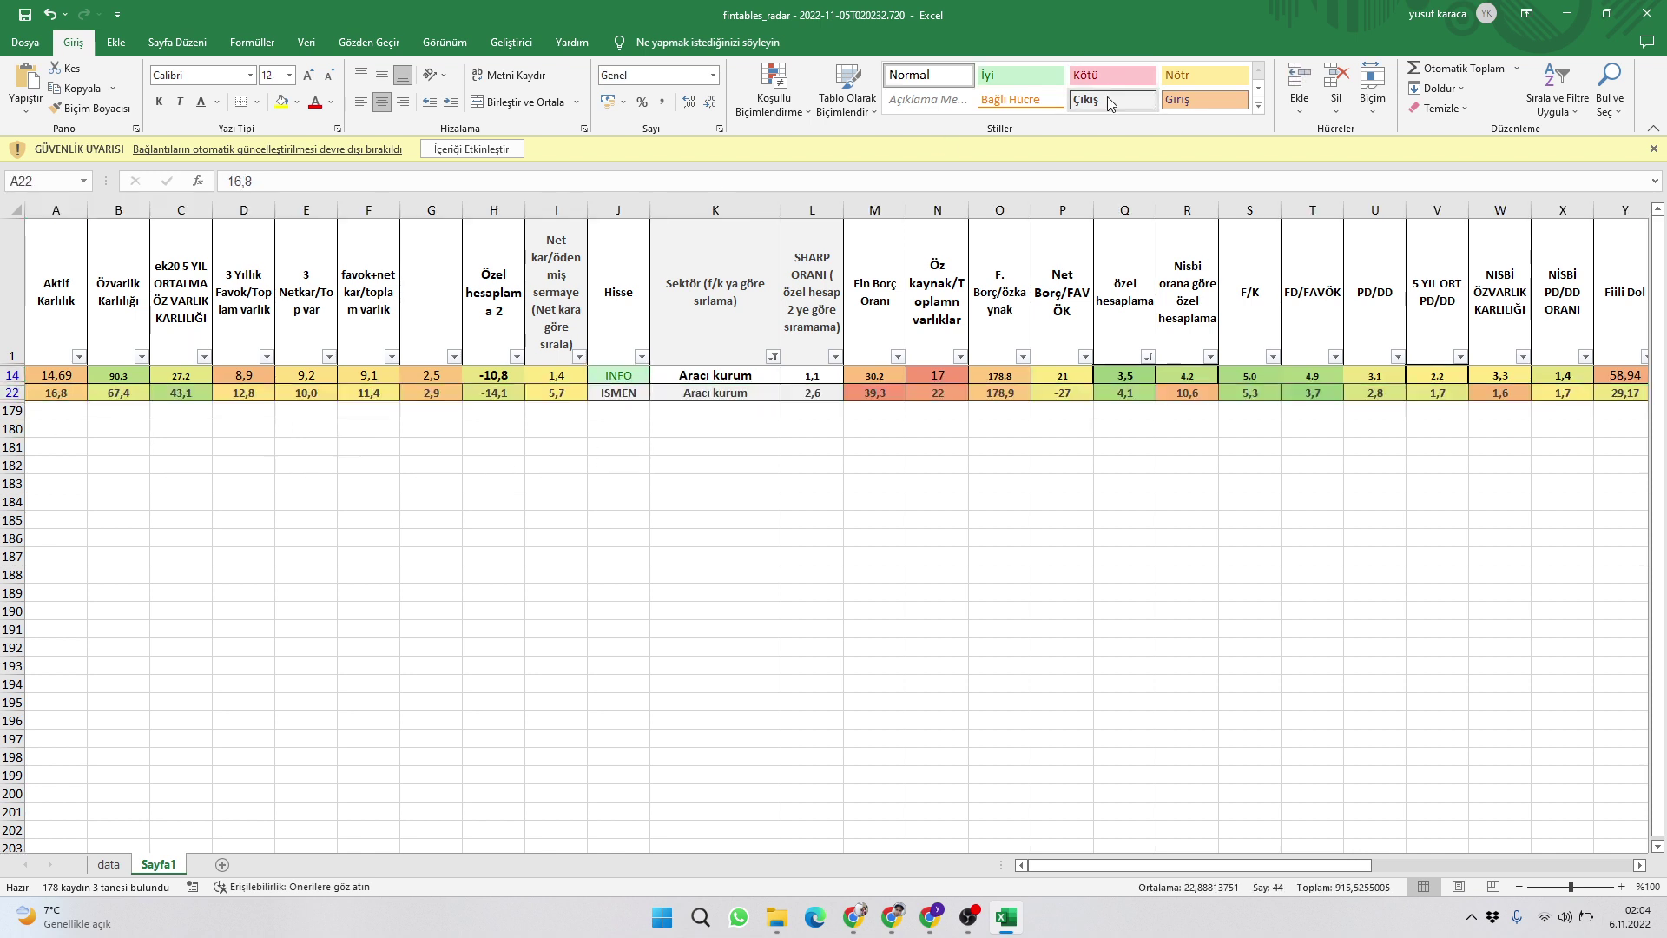
pyautogui.click(1337, 78)
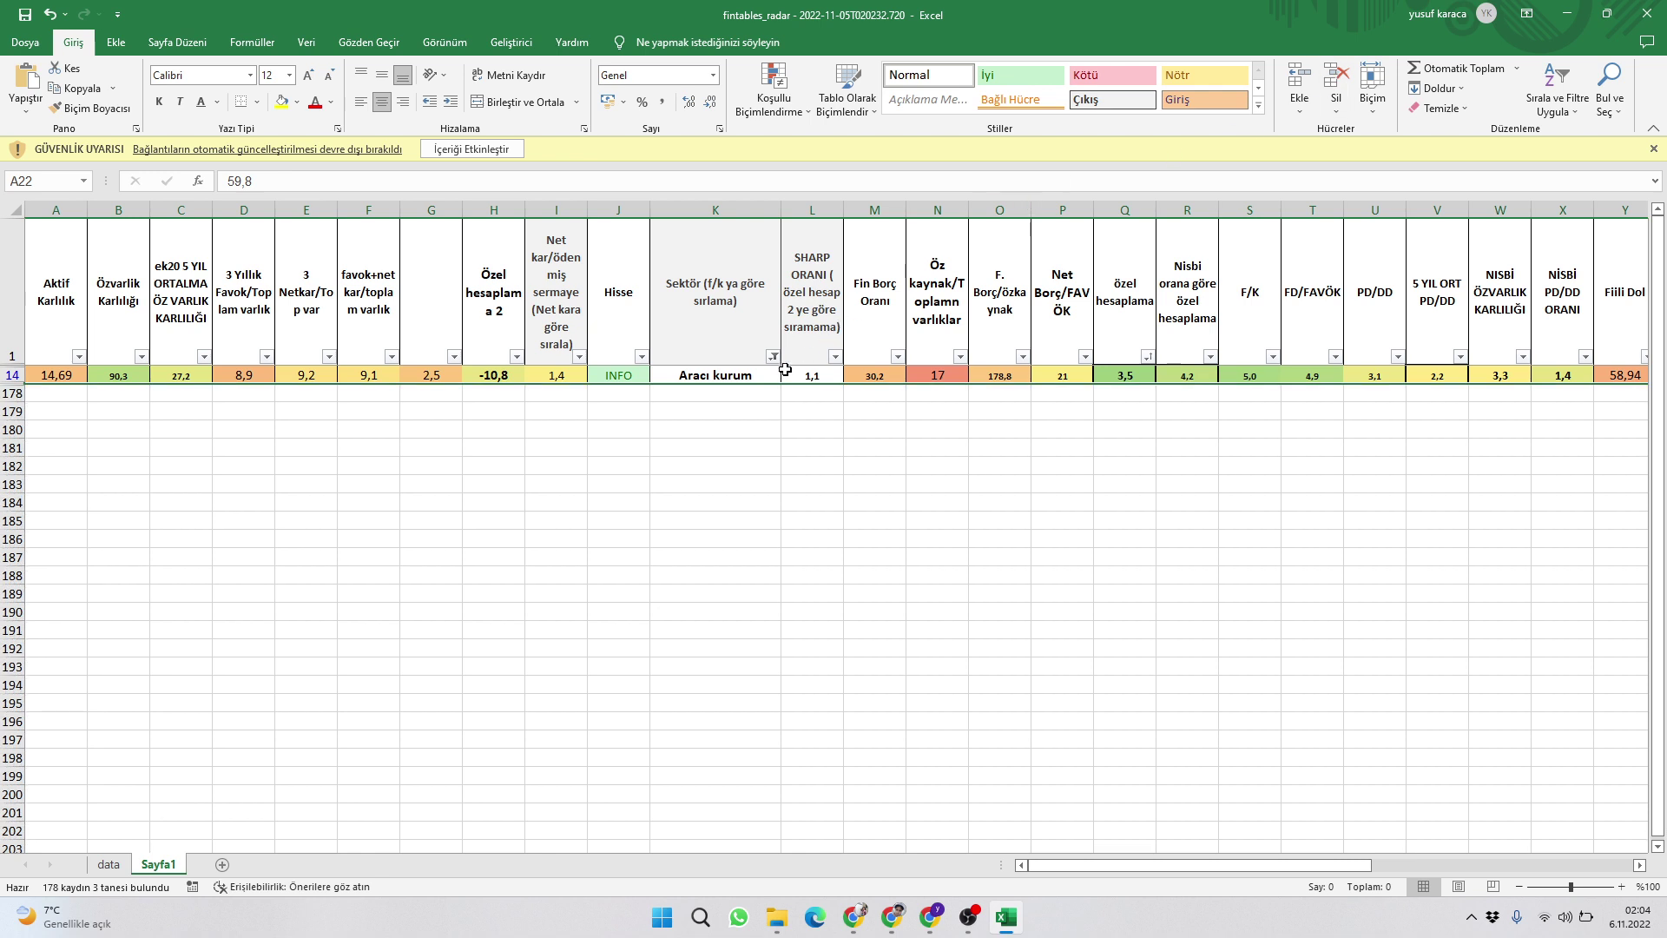
# - Change the Sektör column filter from Aracı kurum to Bilişim ve yazılım only
pyautogui.click(772, 356)
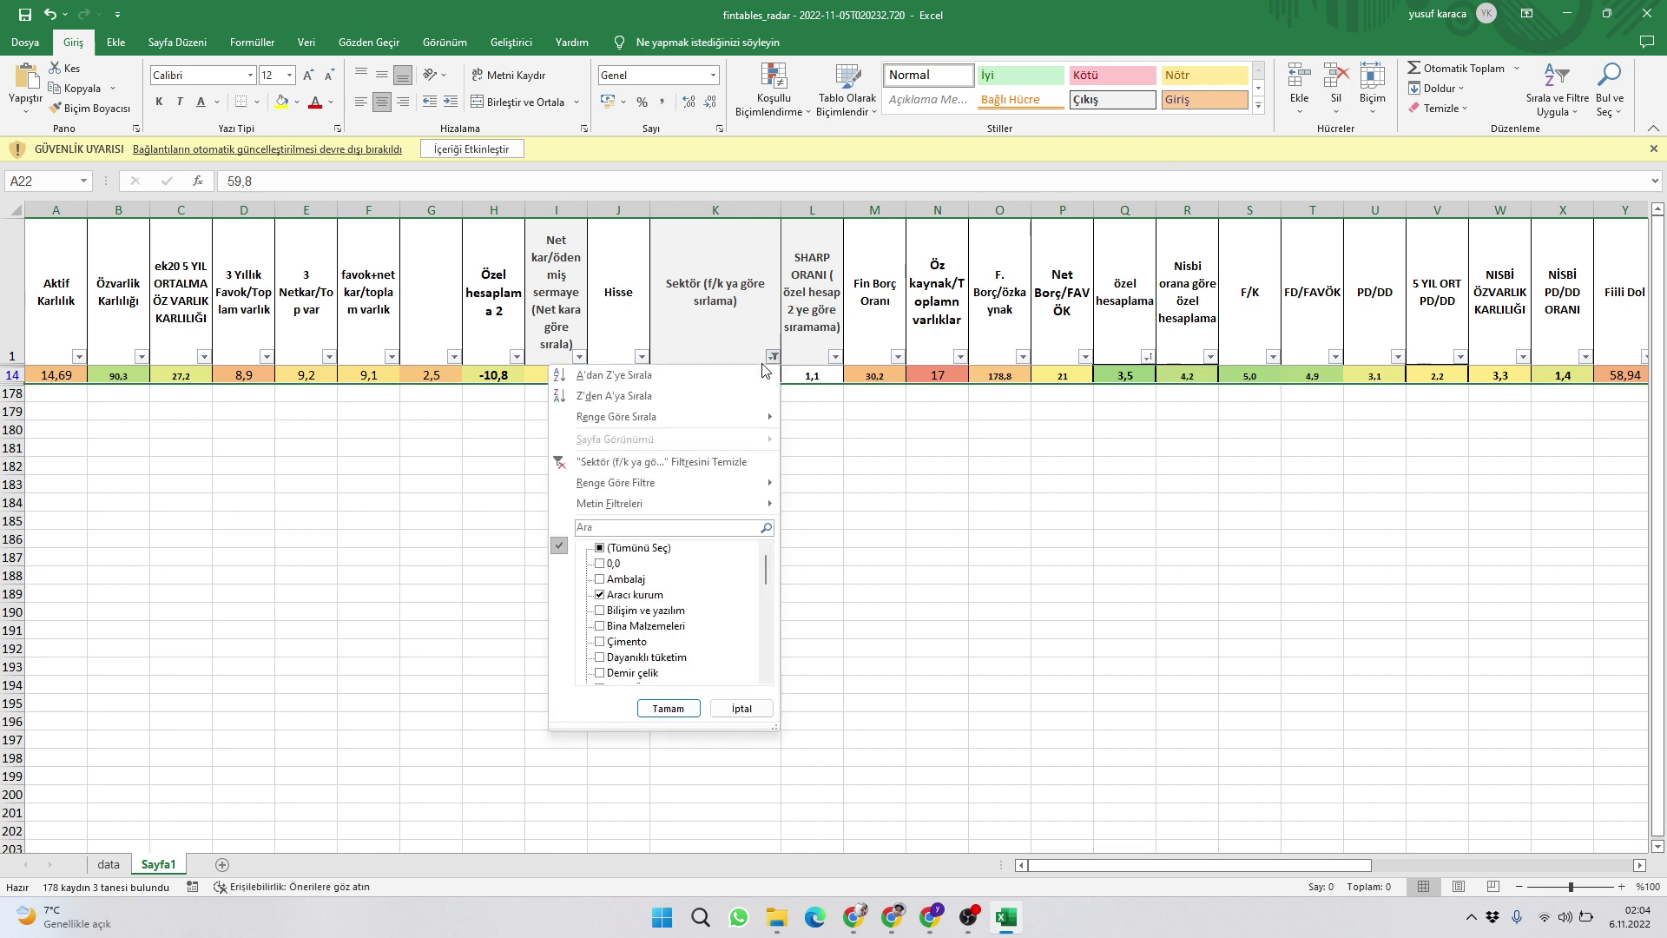
pyautogui.click(599, 594)
pyautogui.click(599, 609)
pyautogui.click(662, 708)
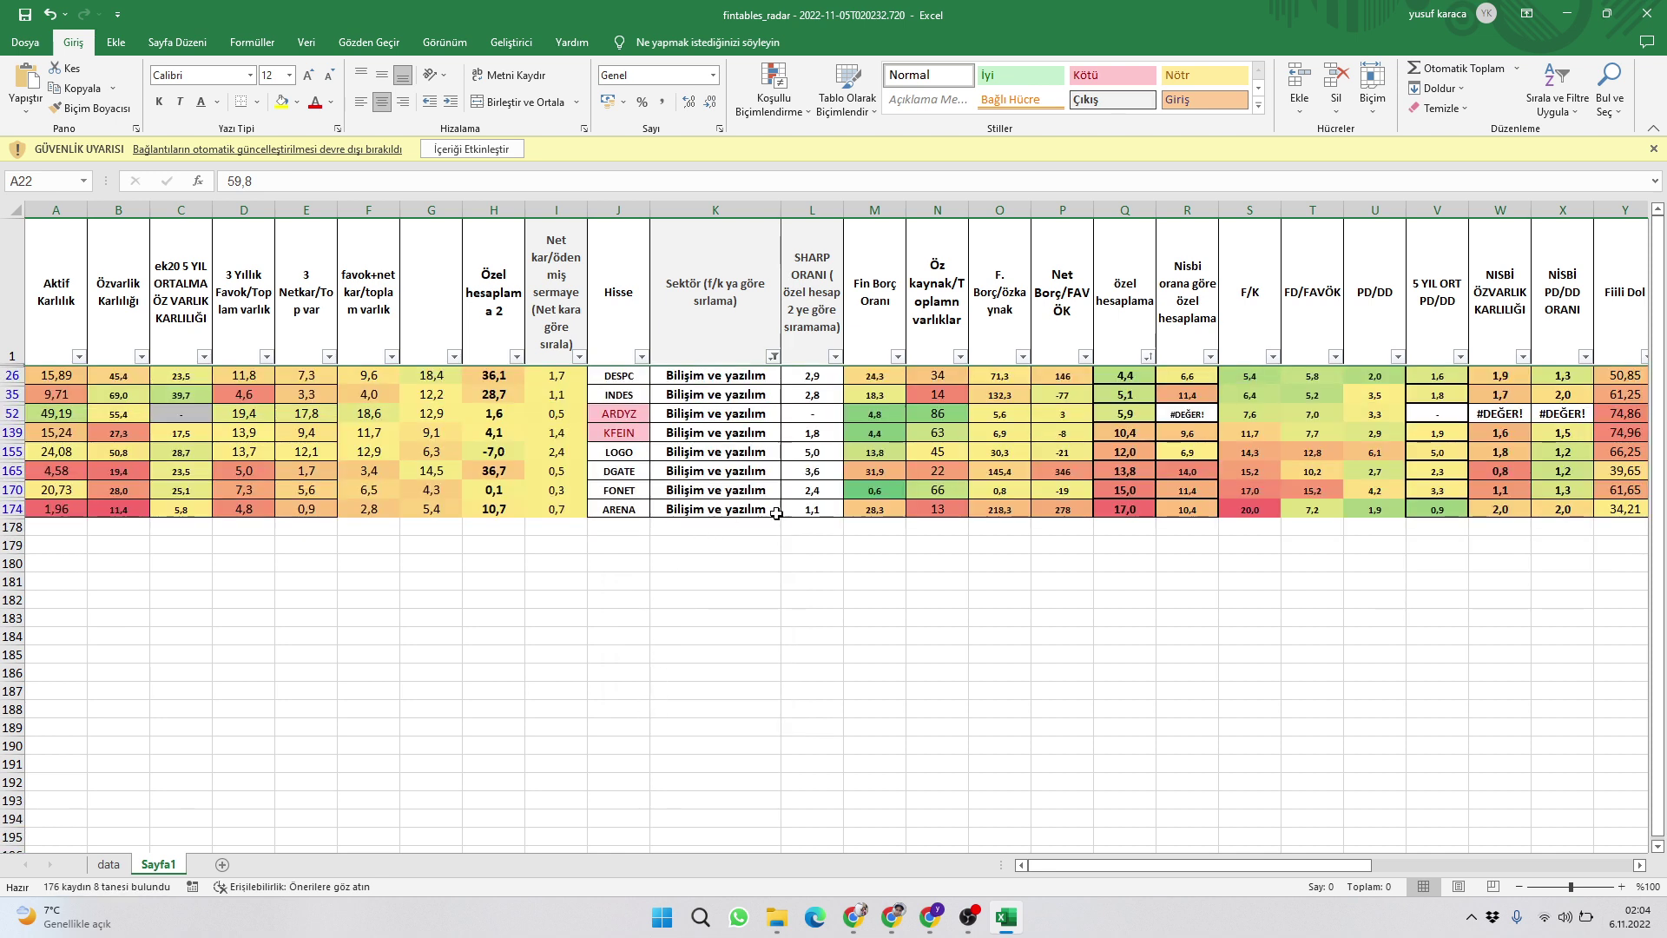
# - Compare the software stocks sorted by özel hesaplama from smallest to largest and by Özel hesaplama 2 from largest to smallest
pyautogui.click(1146, 356)
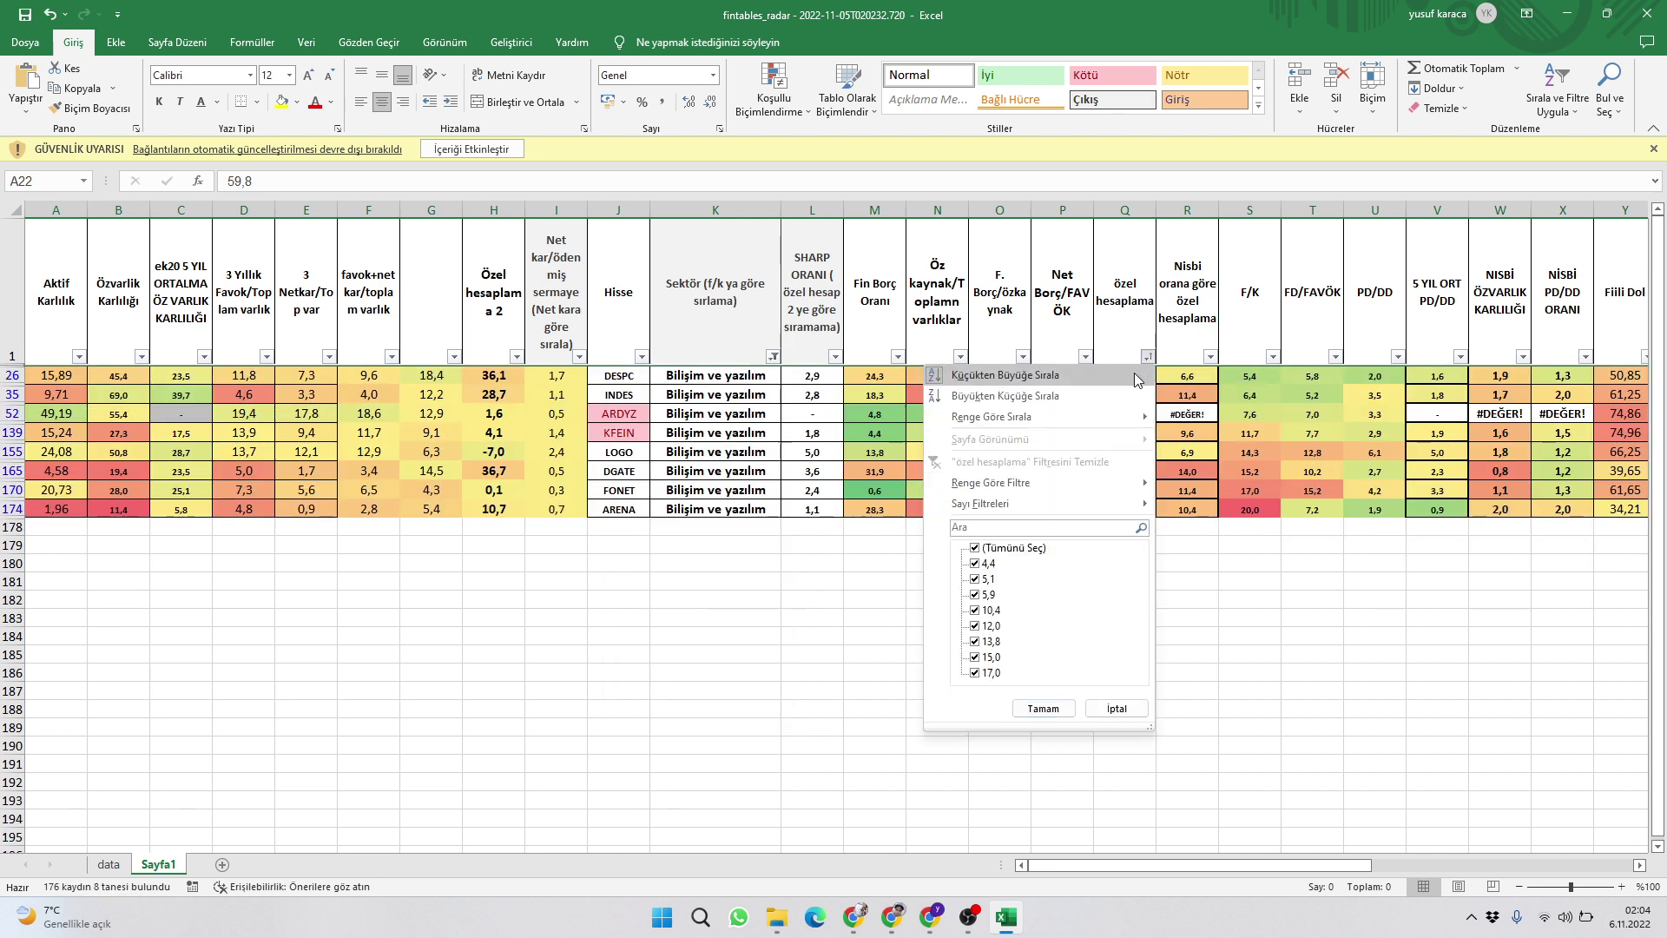
pyautogui.click(1133, 373)
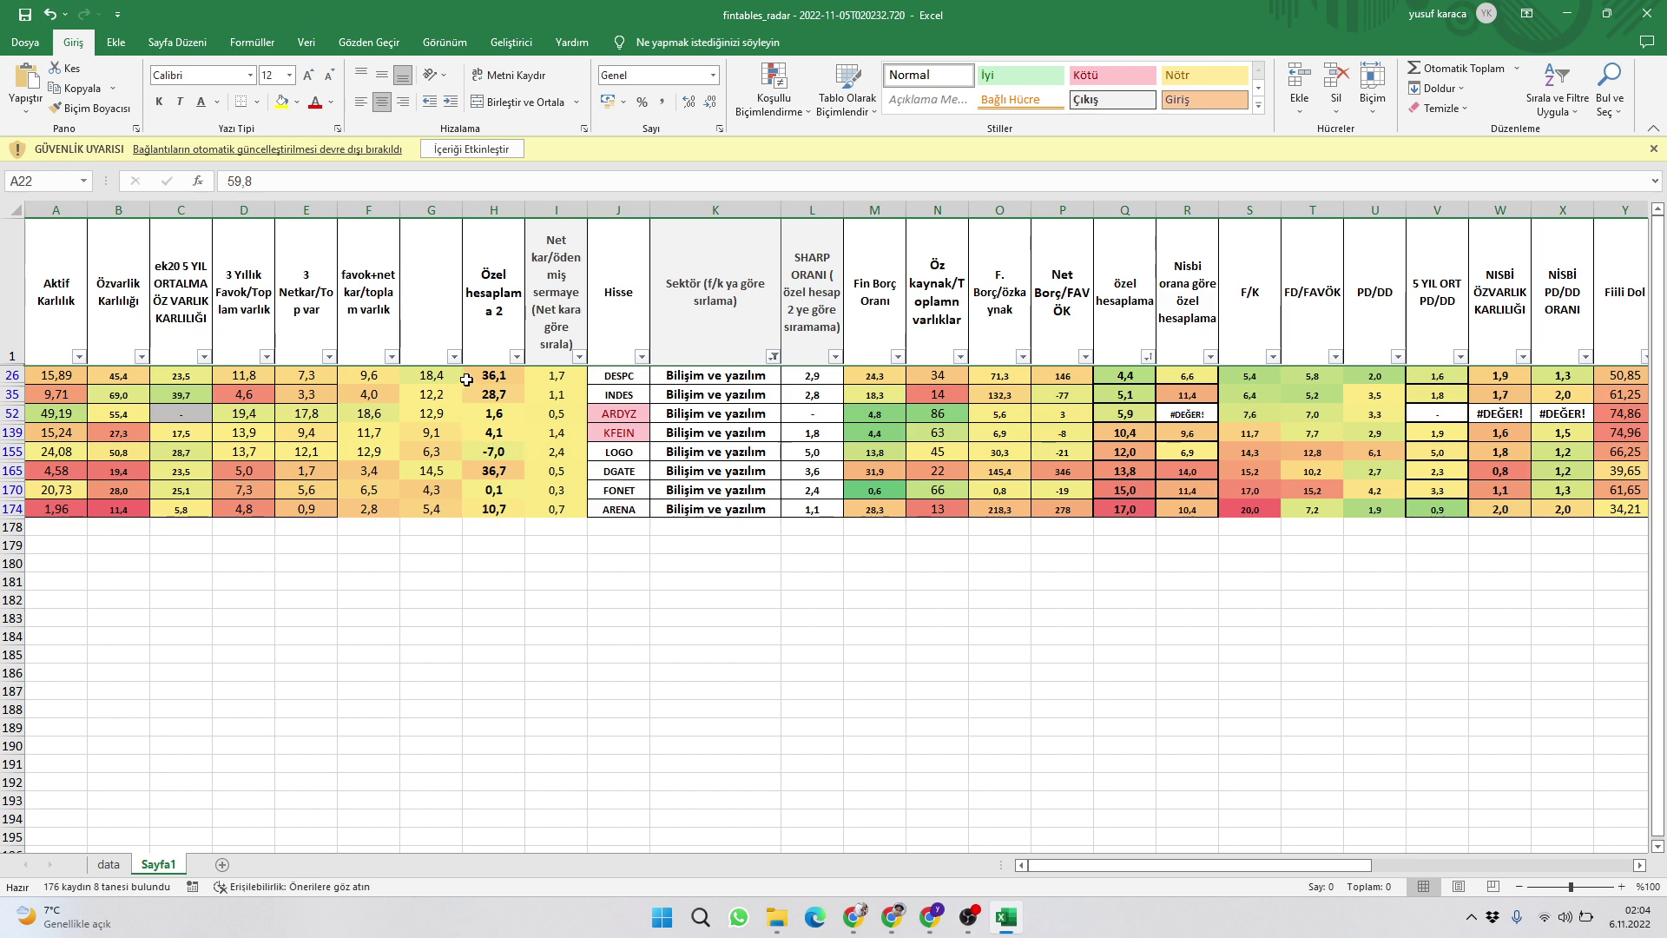
pyautogui.click(516, 356)
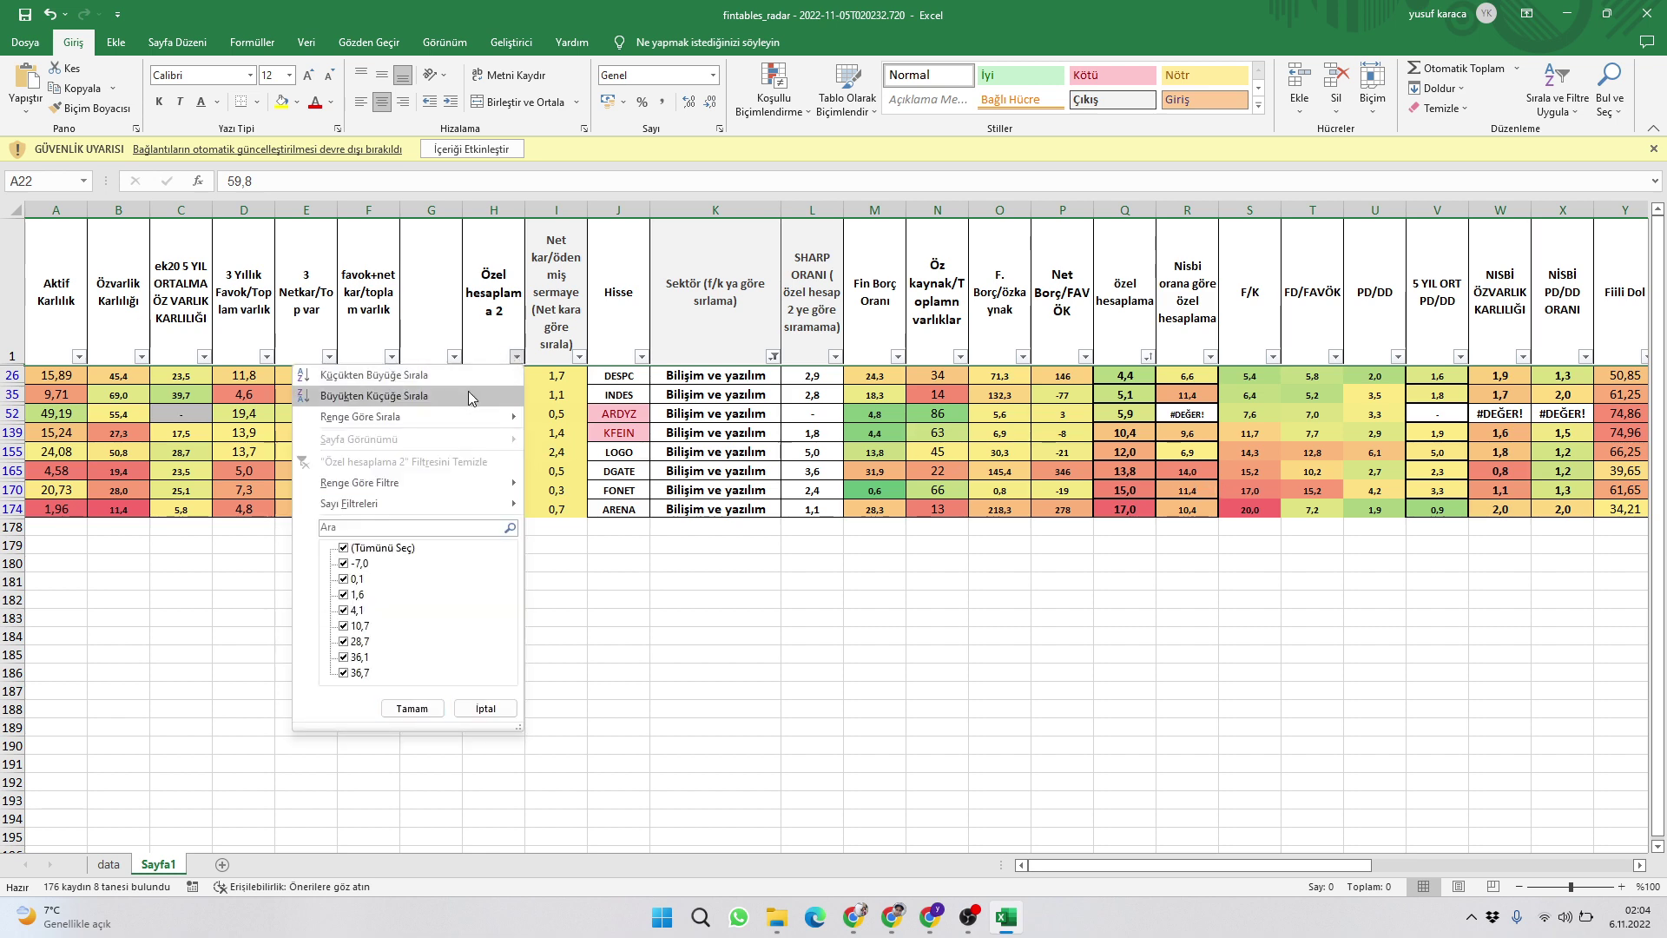
pyautogui.click(470, 398)
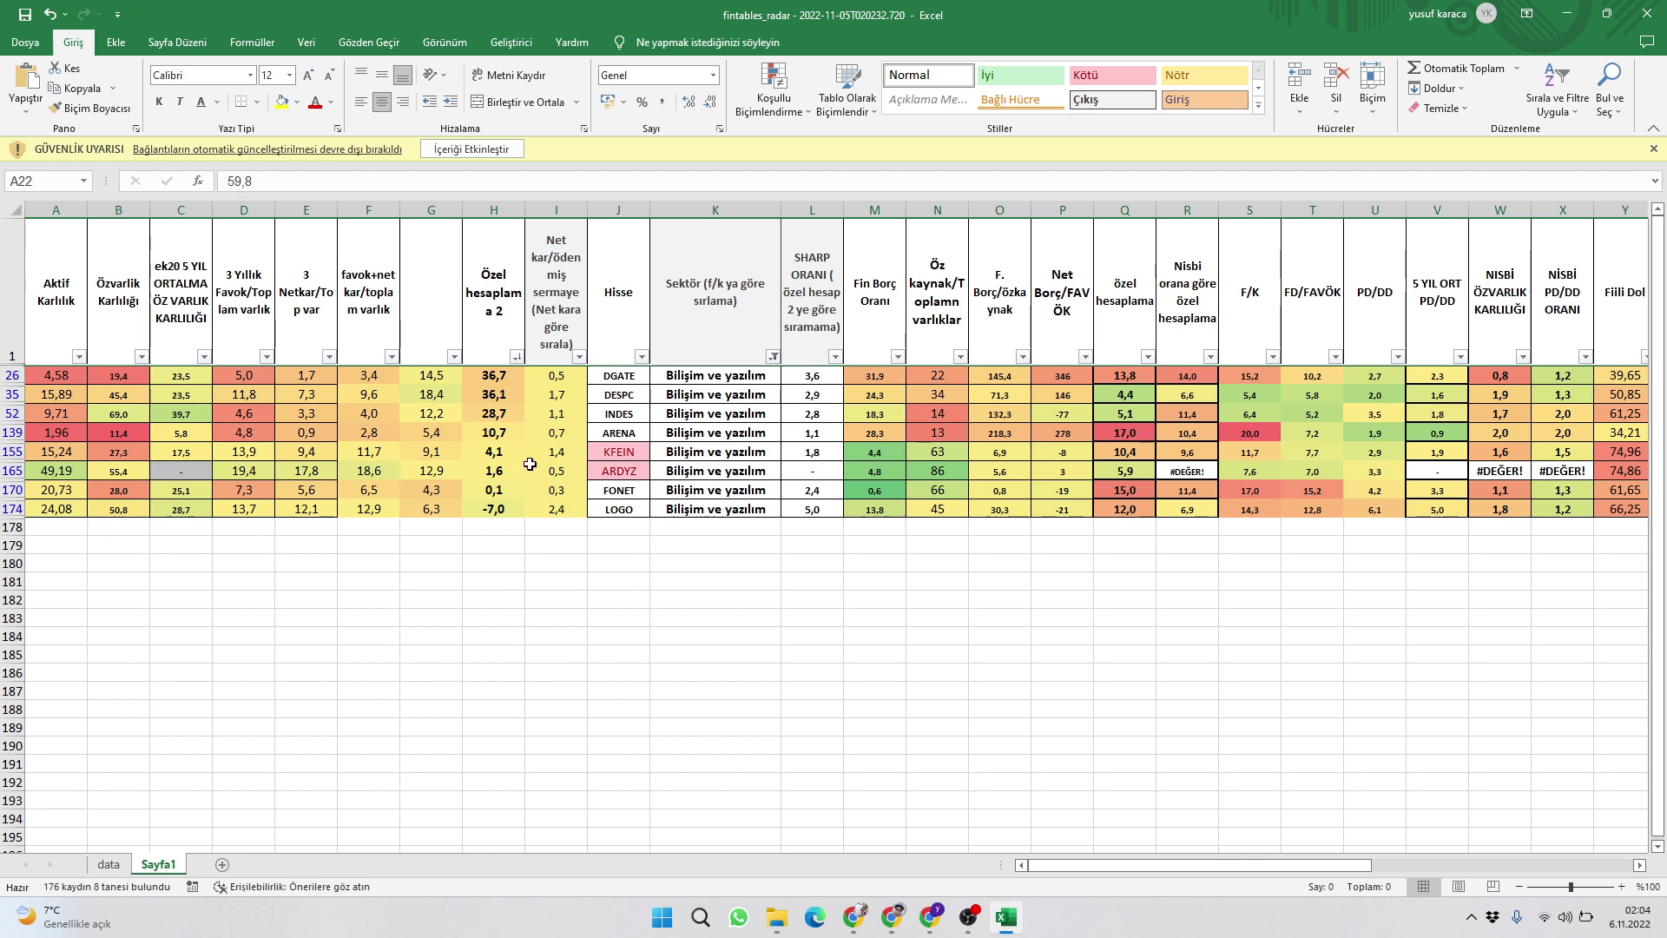
pyautogui.click(1147, 356)
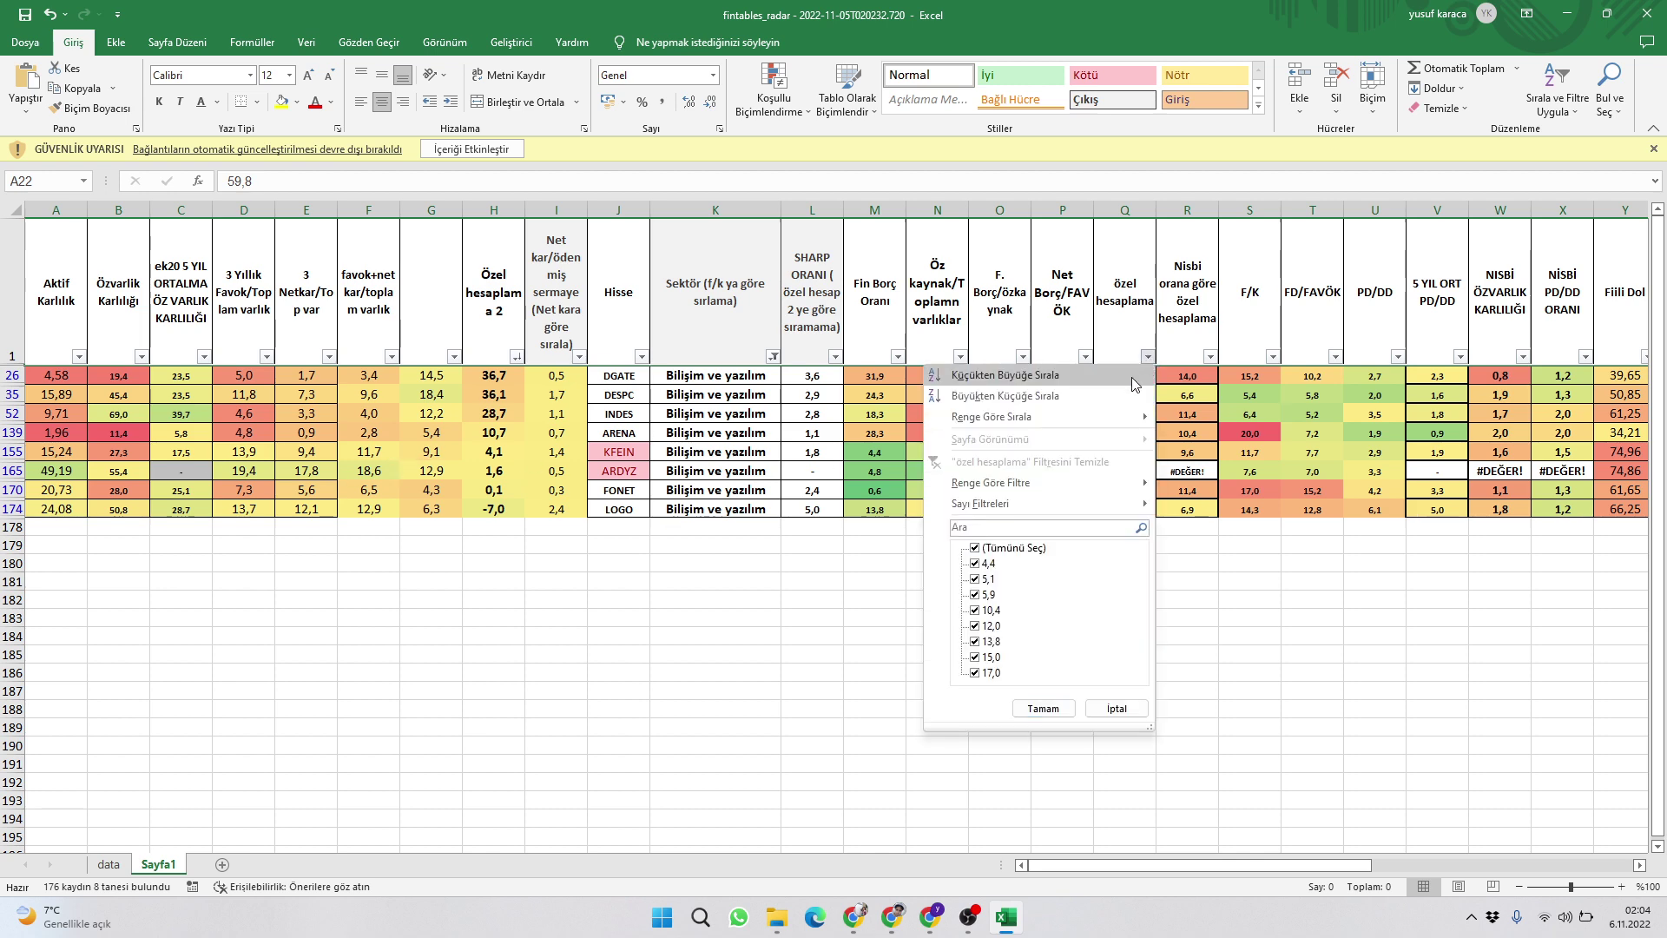
pyautogui.click(1133, 379)
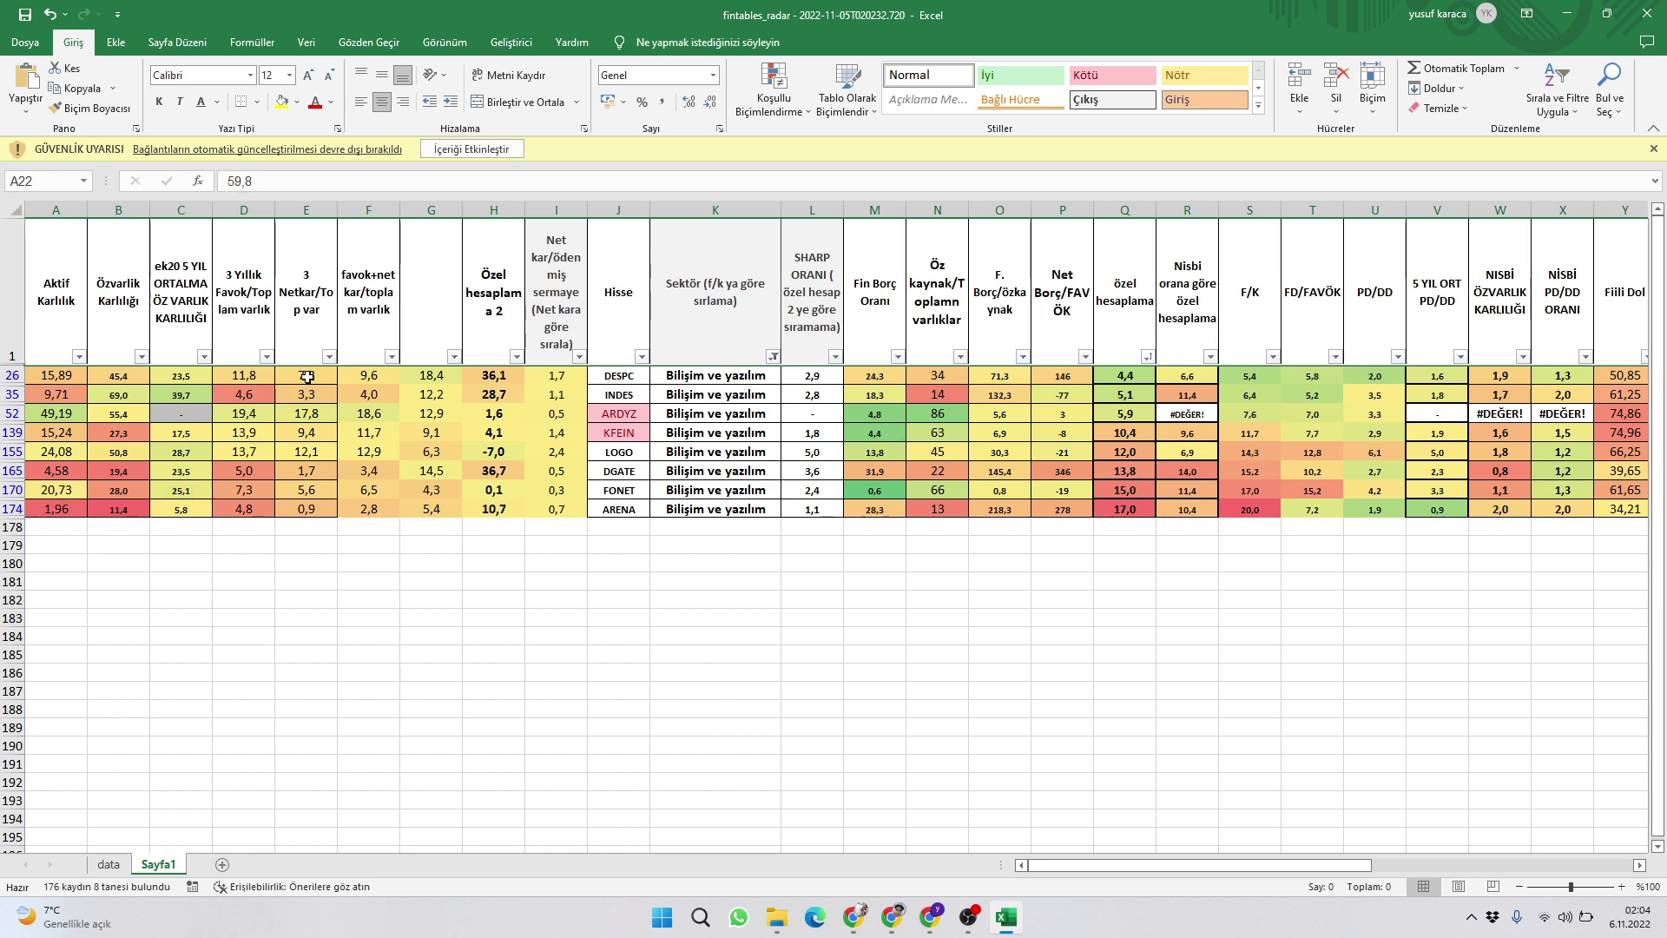
# - Sort the software stocks by favok+netkar/toplam varlık from largest to smallest and review the top-ranked ARDYZ row across the ratio columns
pyautogui.click(390, 356)
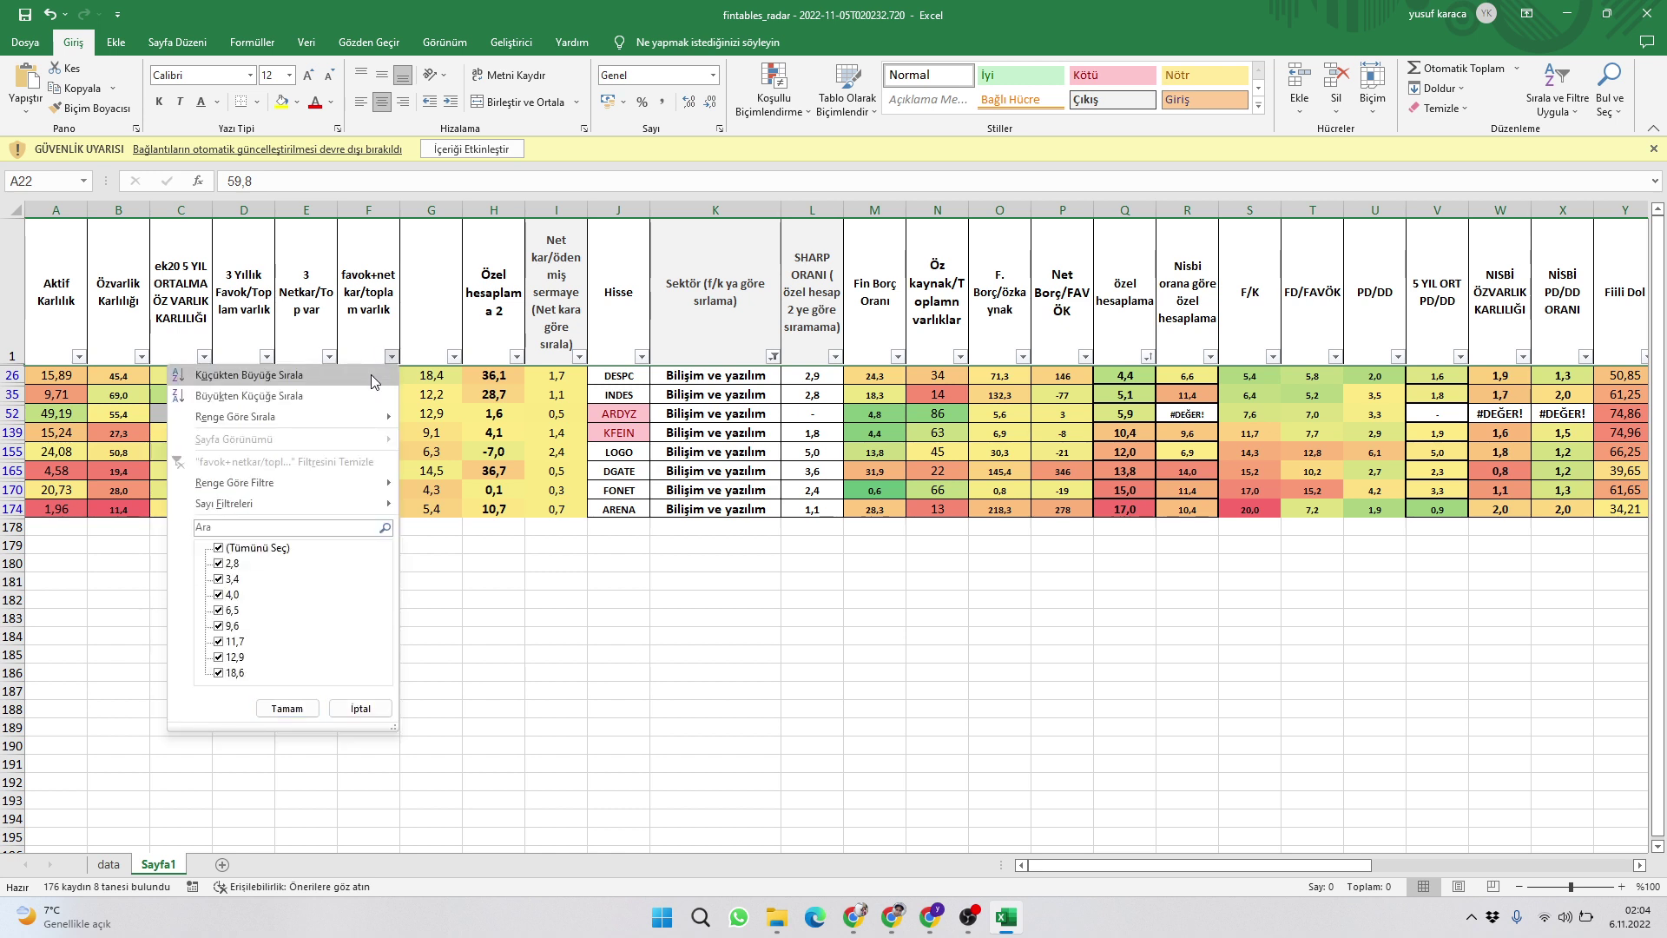
pyautogui.click(362, 393)
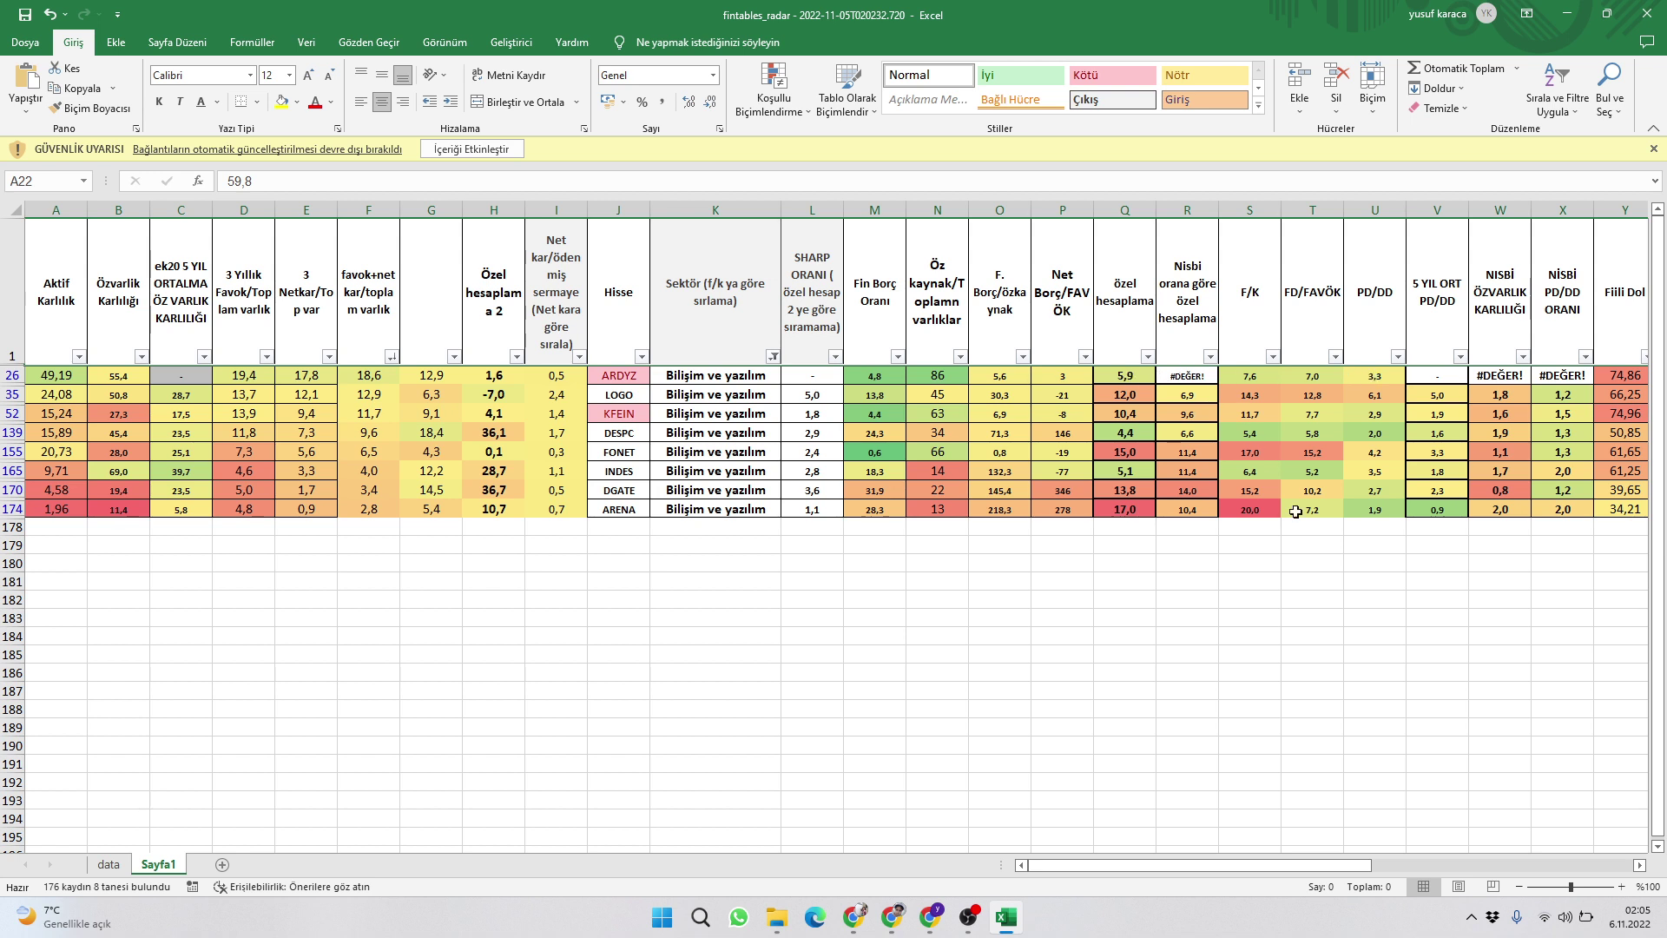
pyautogui.moveTo(1335, 867); pyautogui.dragTo(1411, 872)
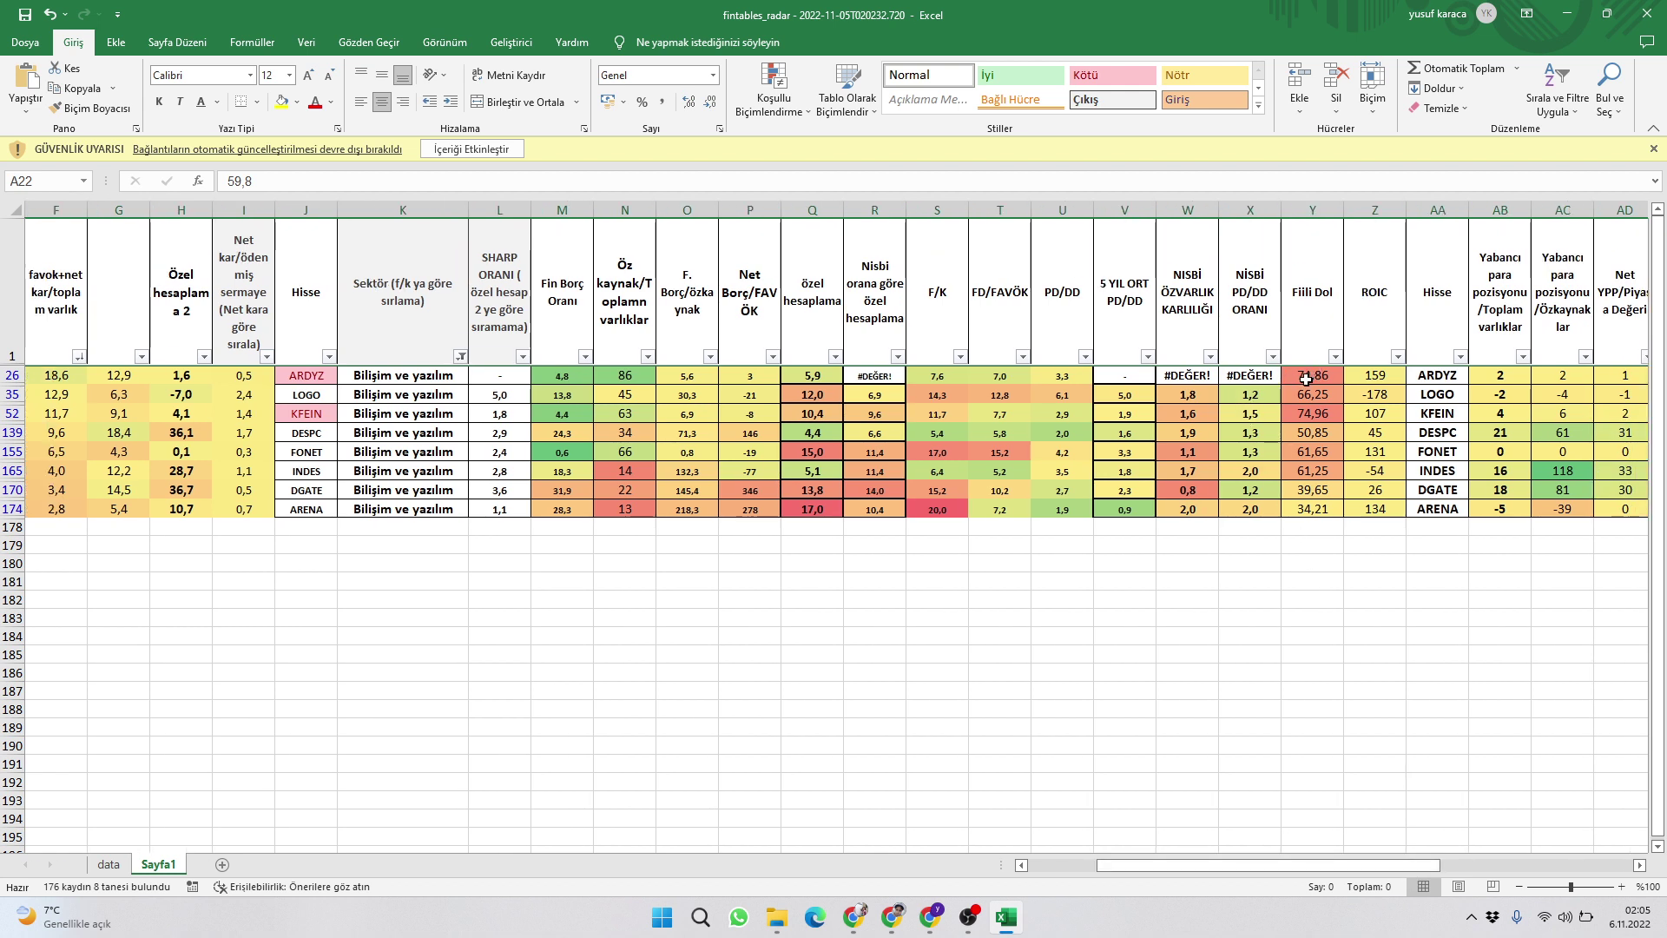
pyautogui.moveTo(1340, 866); pyautogui.dragTo(1389, 873)
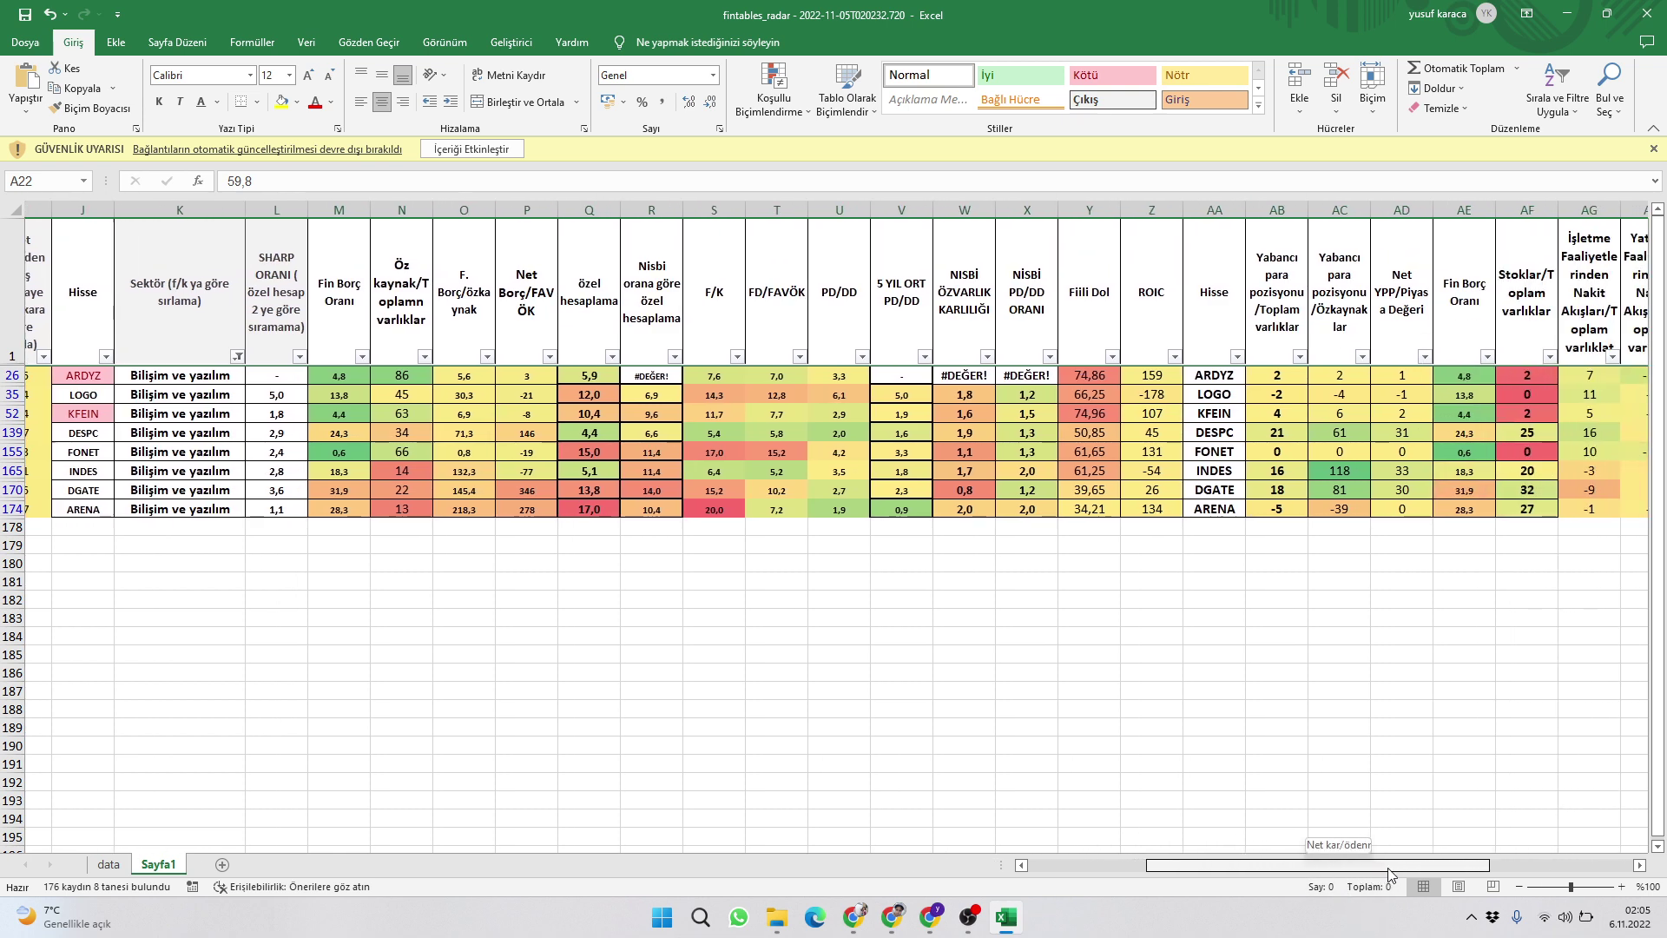
pyautogui.moveTo(1389, 873); pyautogui.dragTo(1163, 903)
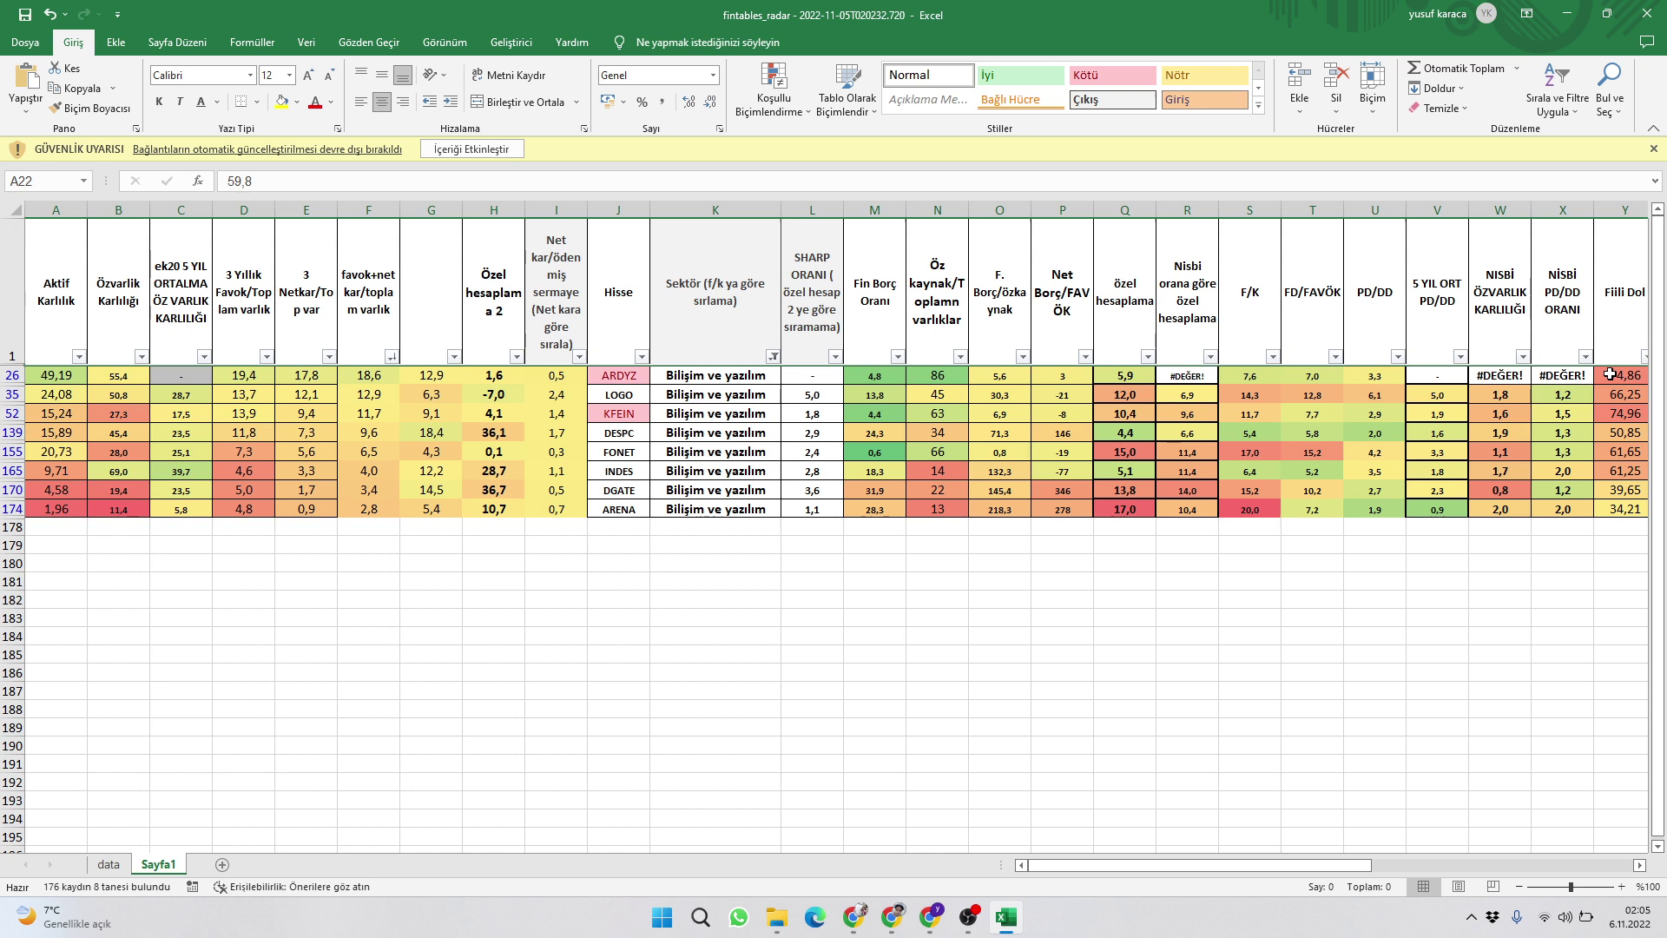
pyautogui.click(695, 375)
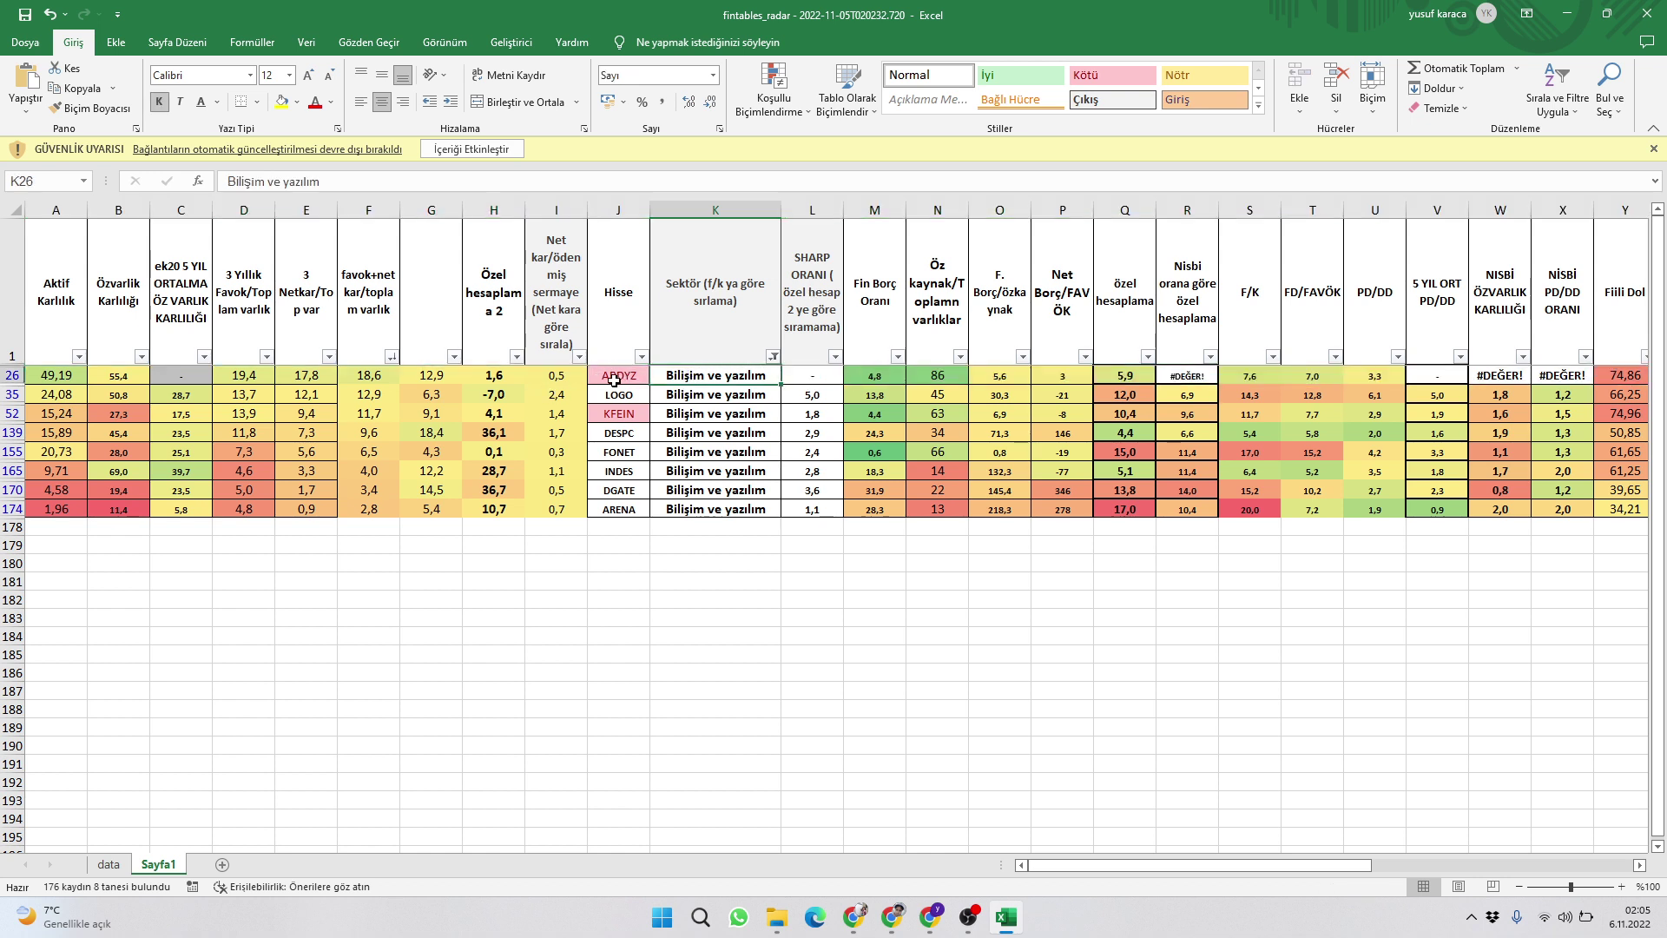
# - Apply the İyi cell style to the sector cell of ARDYZ (K26) and the stock name cell of DESPC (J139)
pyautogui.click(1007, 79)
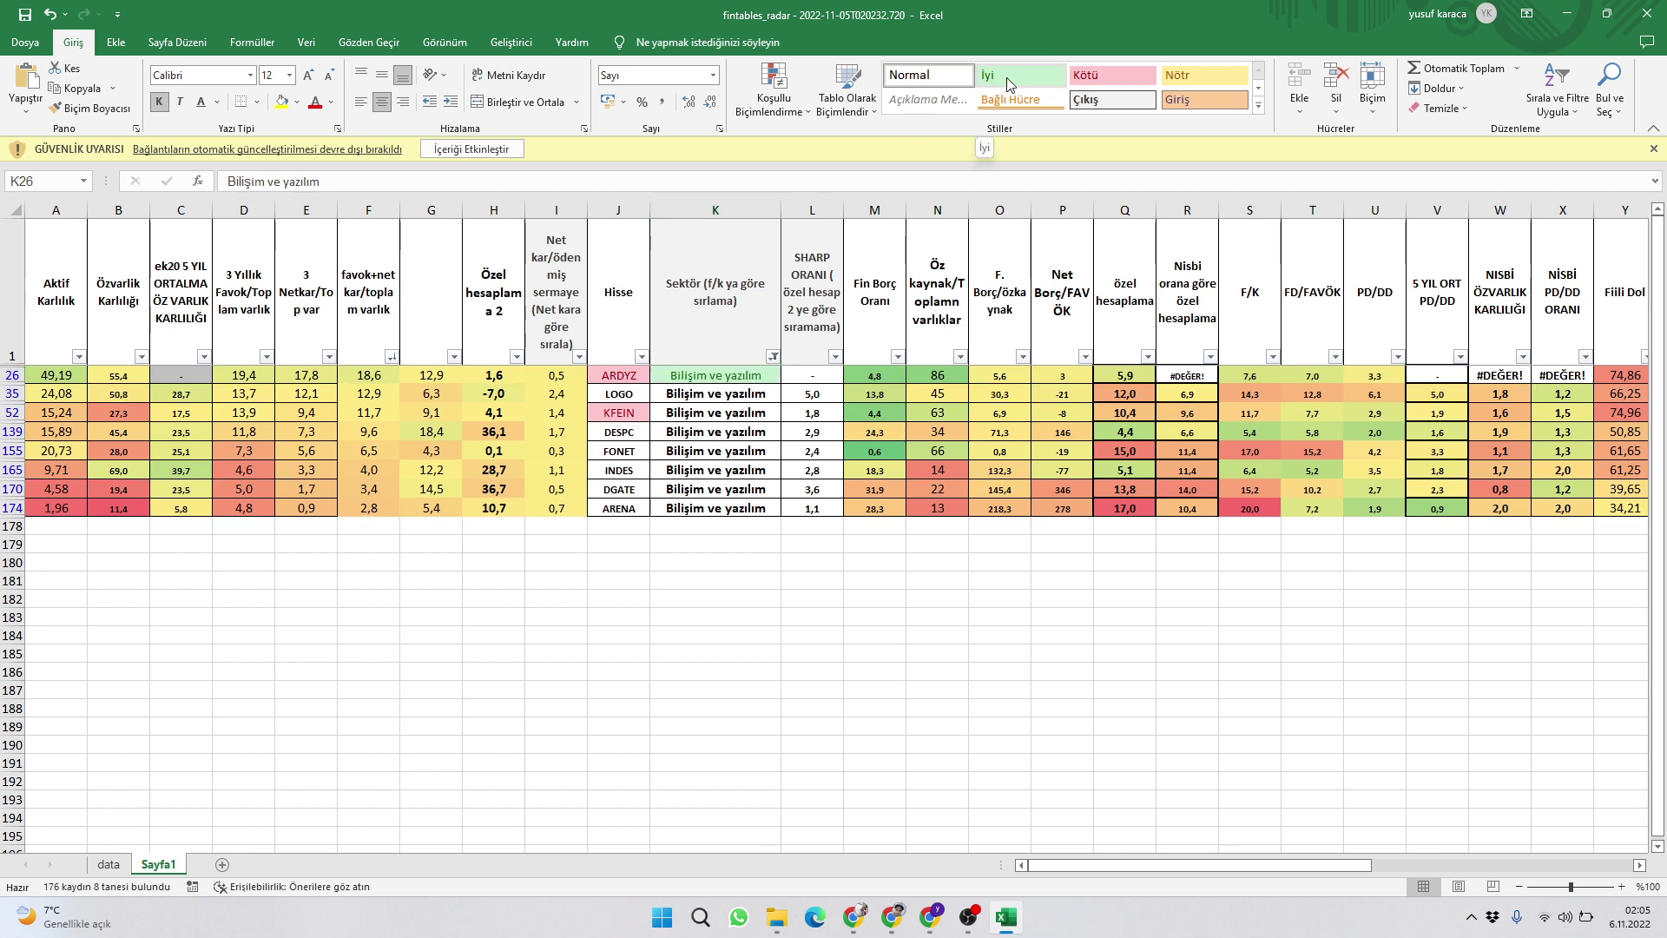
pyautogui.click(1007, 80)
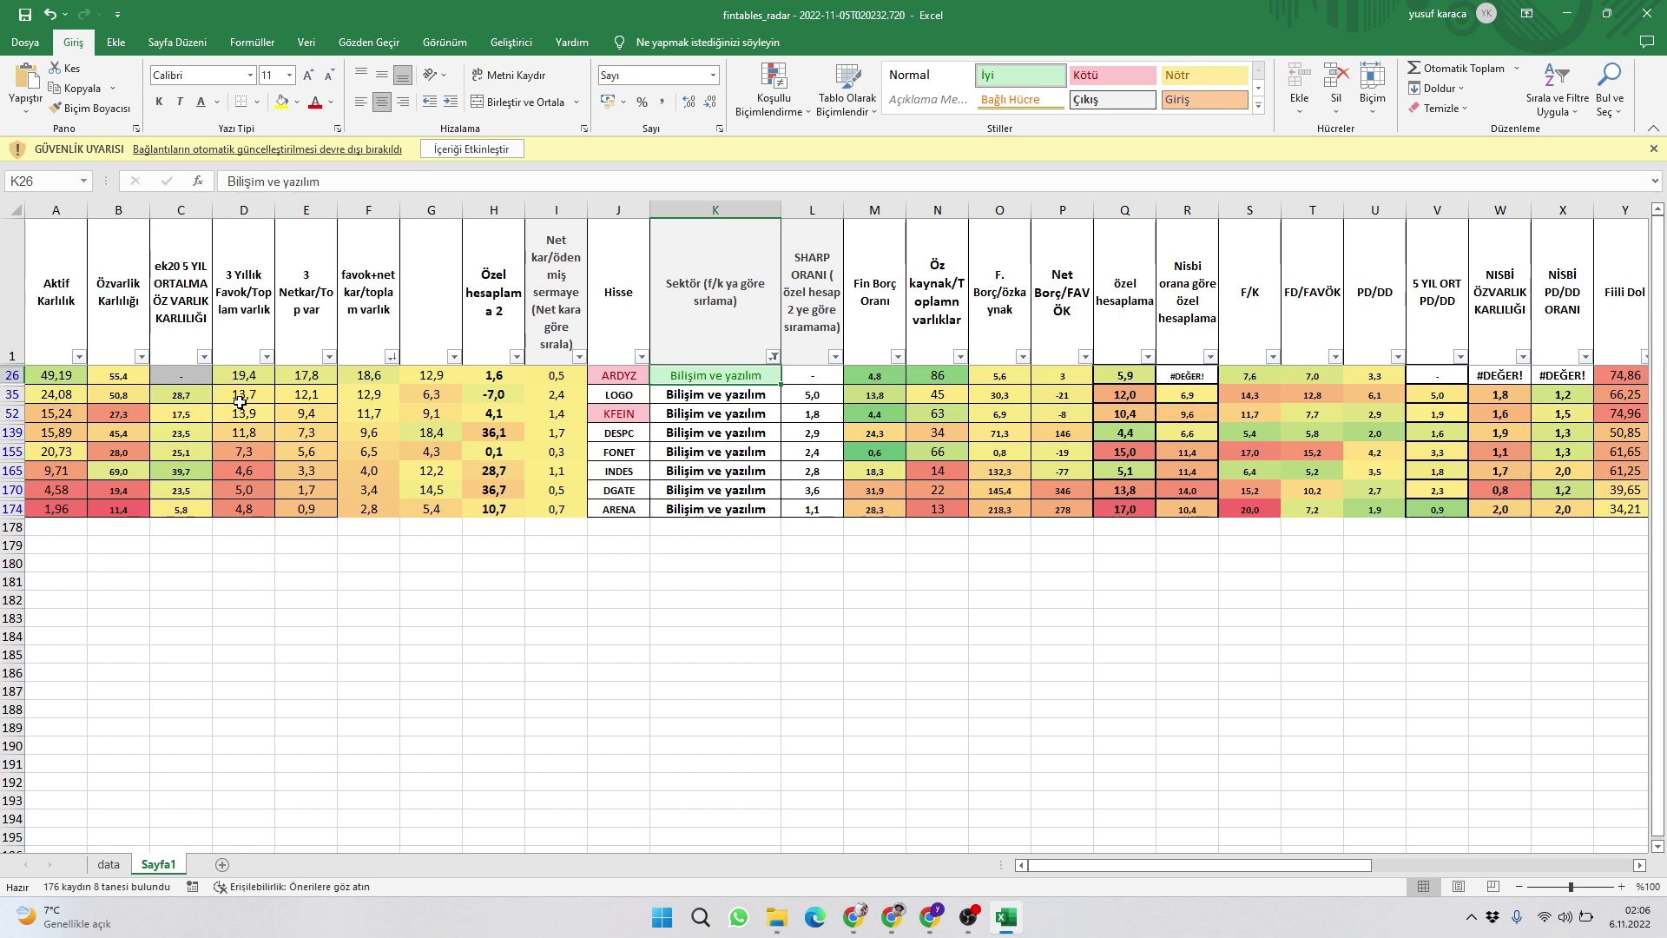
pyautogui.click(13, 394)
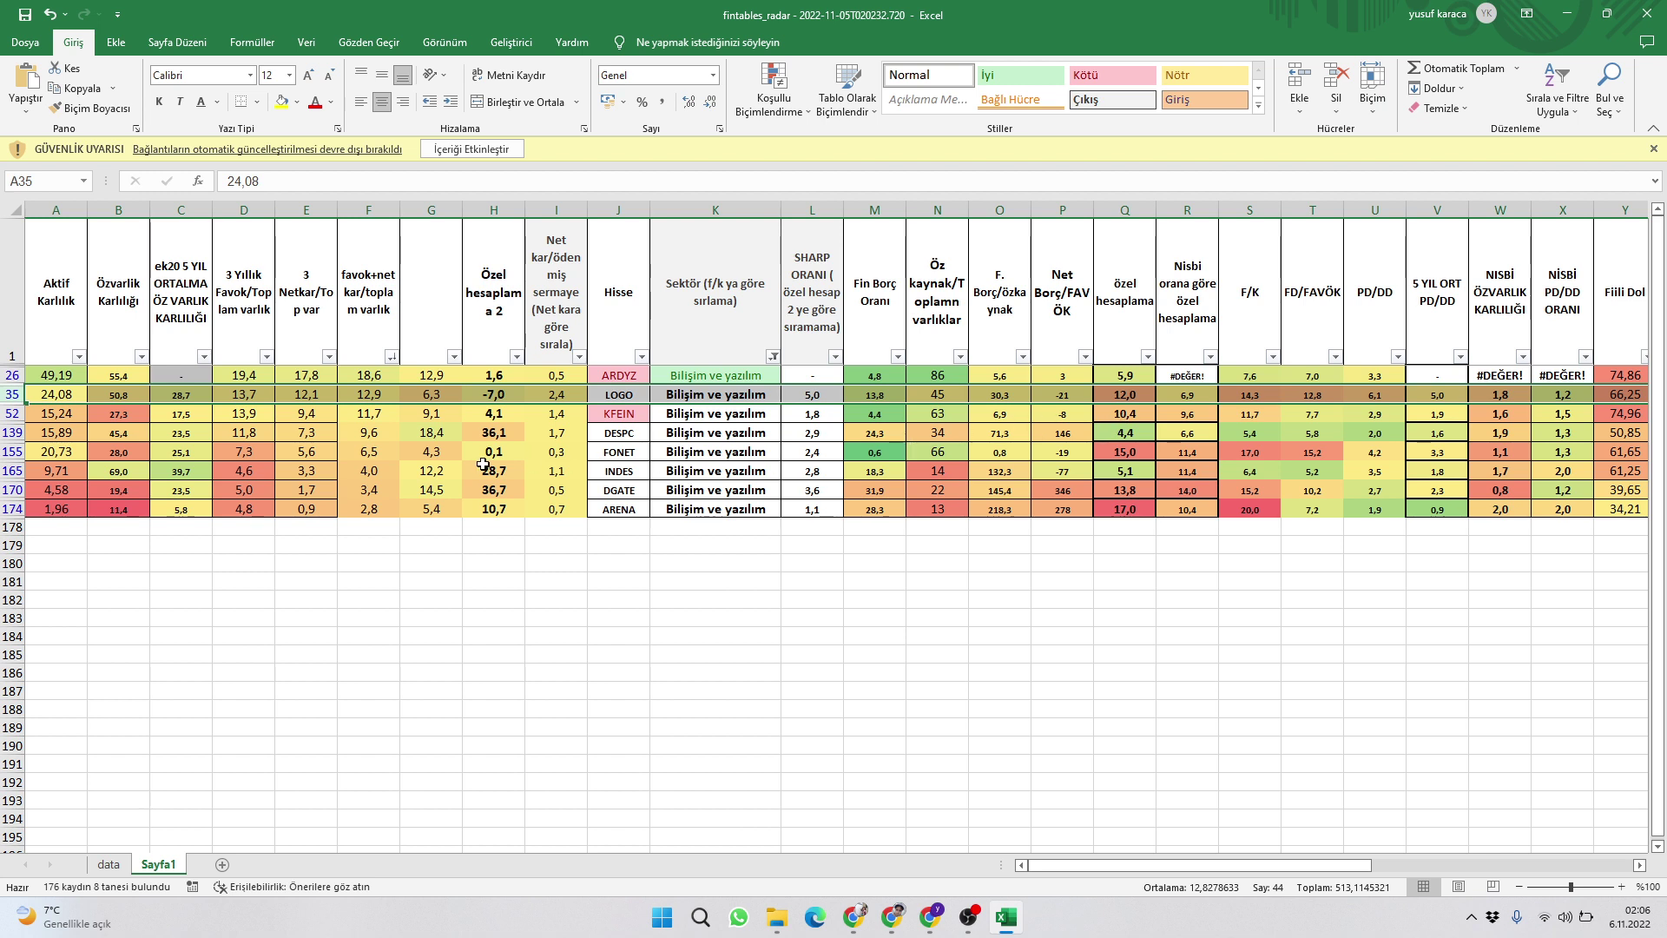
pyautogui.click(14, 432)
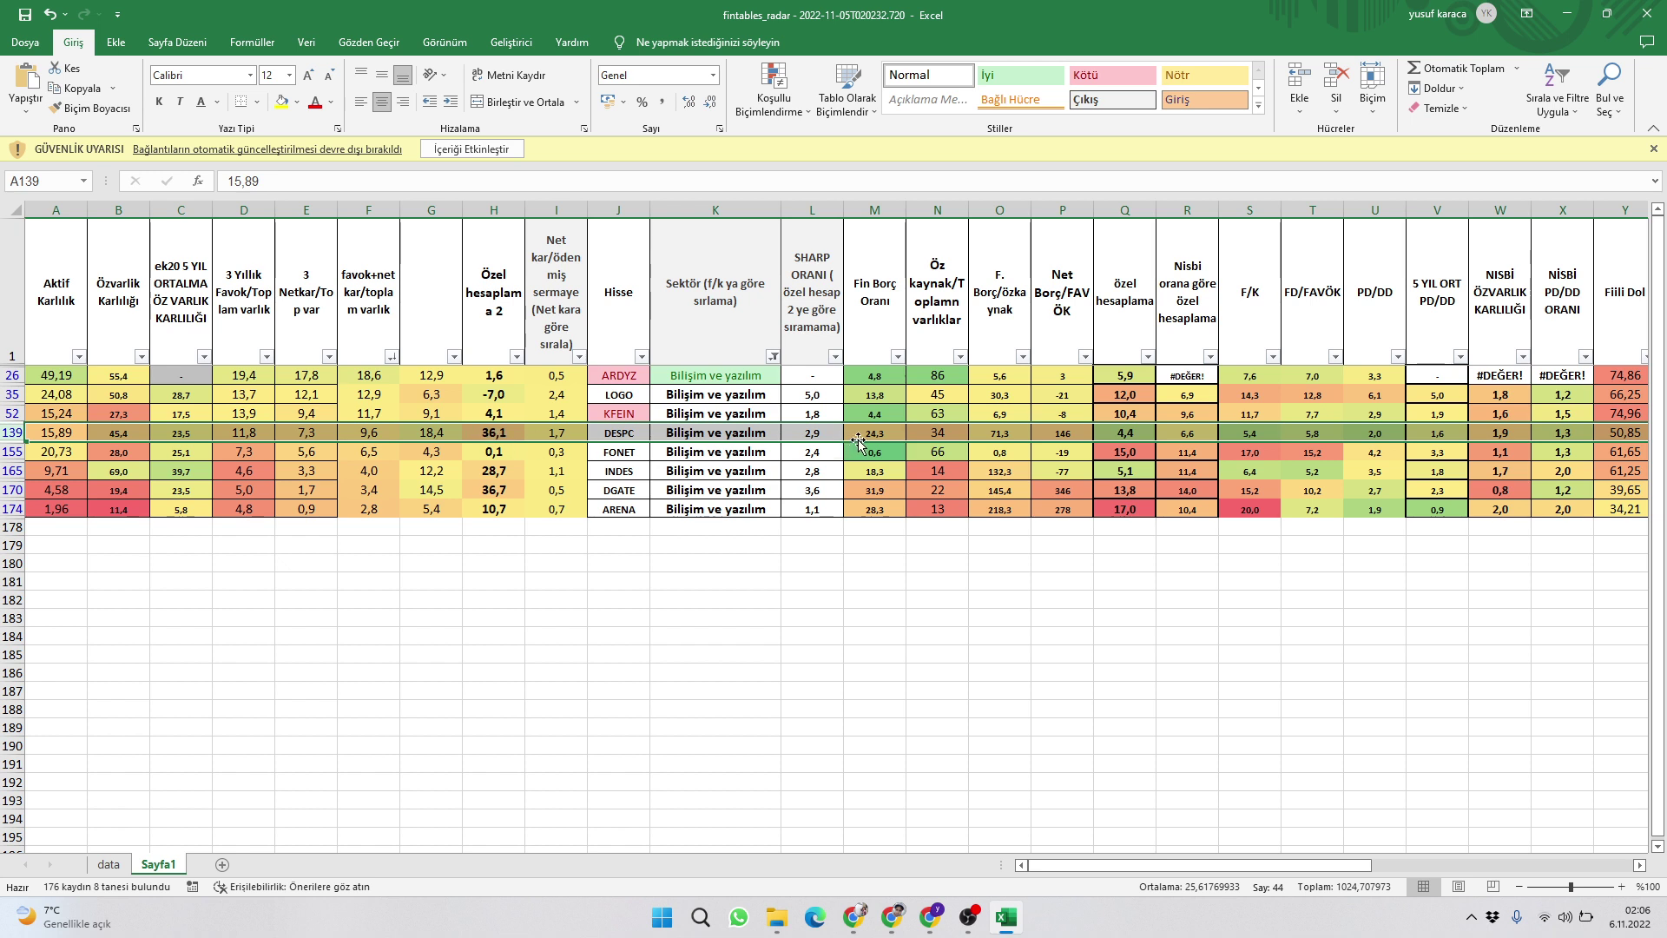
pyautogui.click(609, 432)
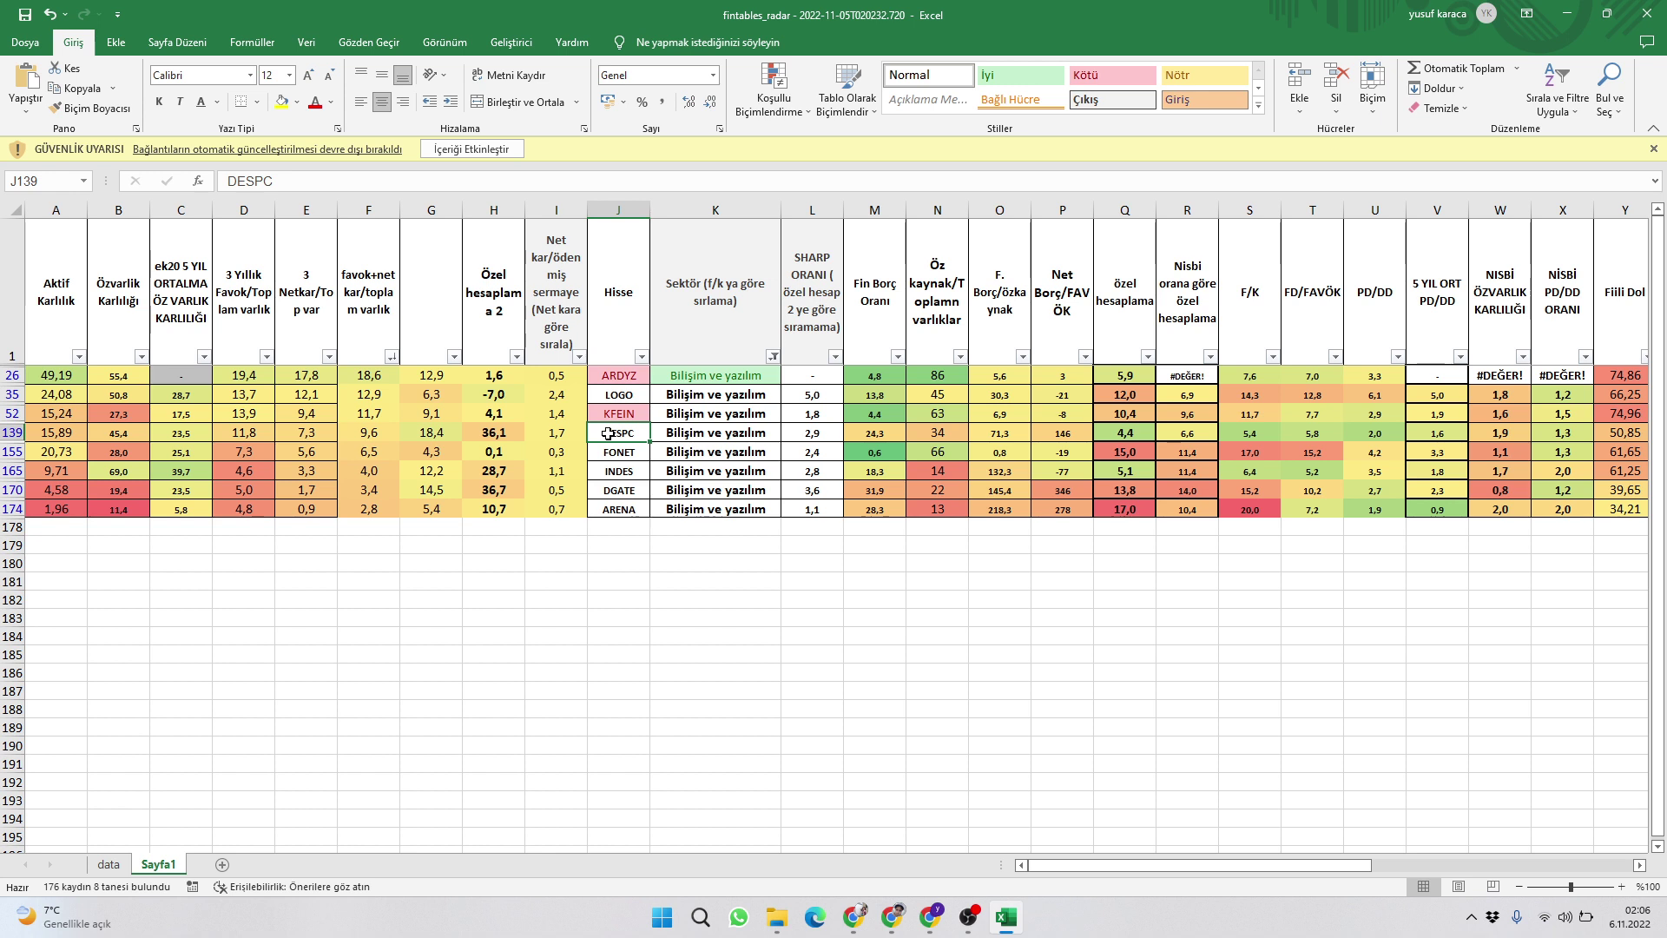
pyautogui.click(1033, 76)
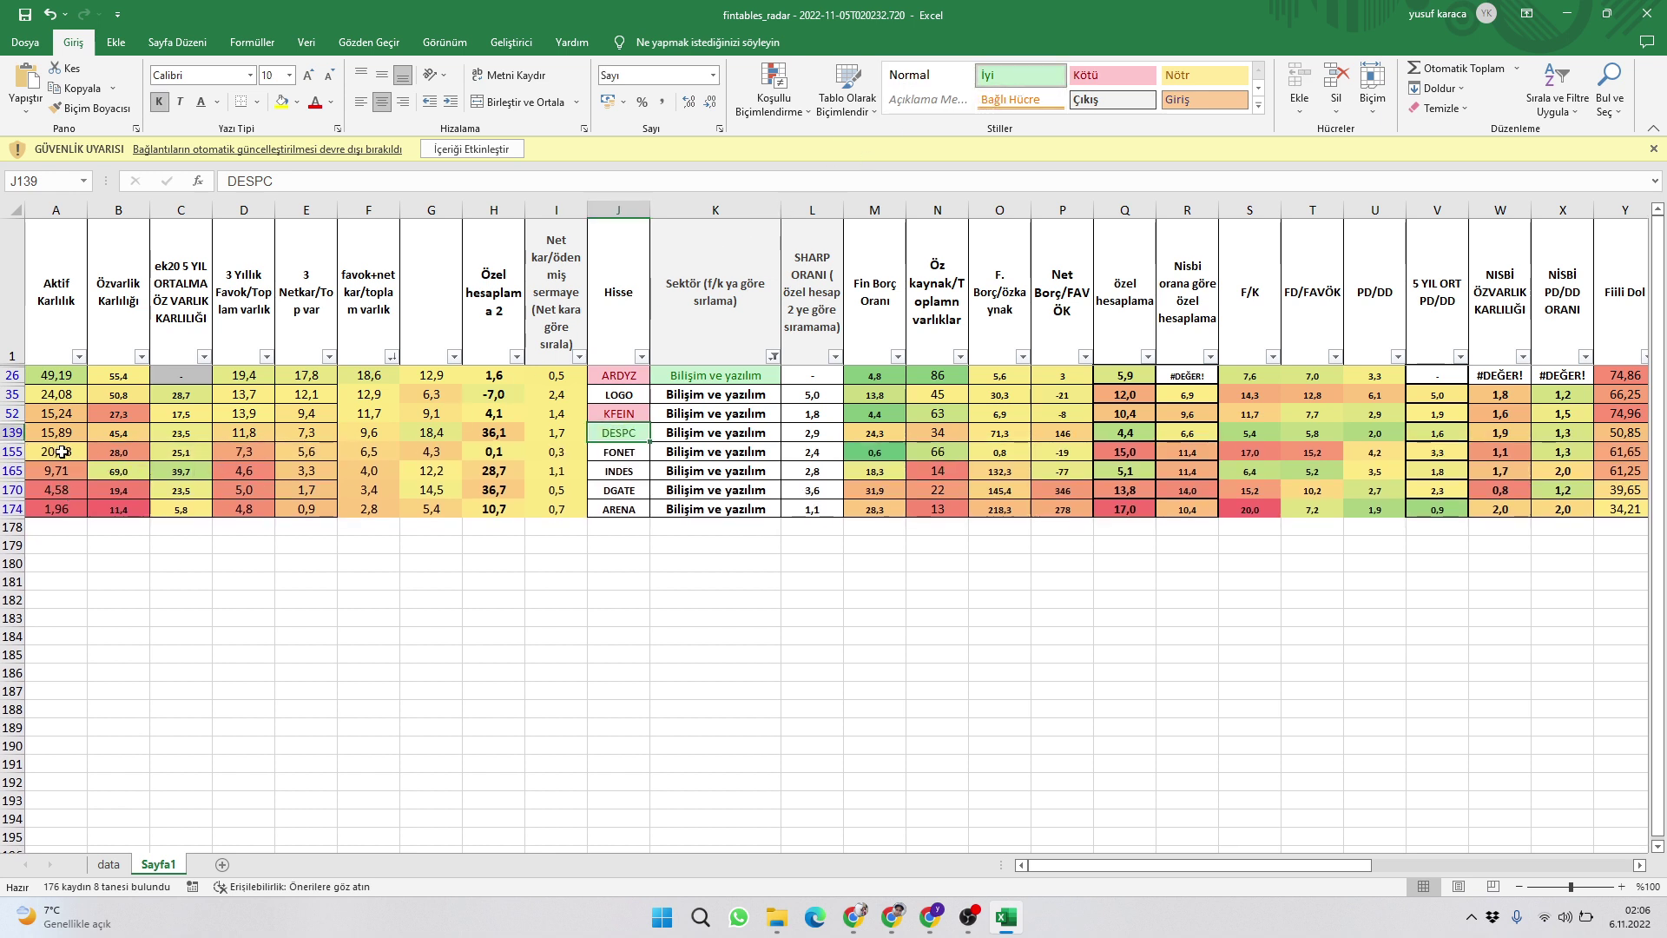
# - Delete the FONET row, row 155, and the INDES, DGATE and ARENA rows from the filtered software stocks
pyautogui.click(7, 433)
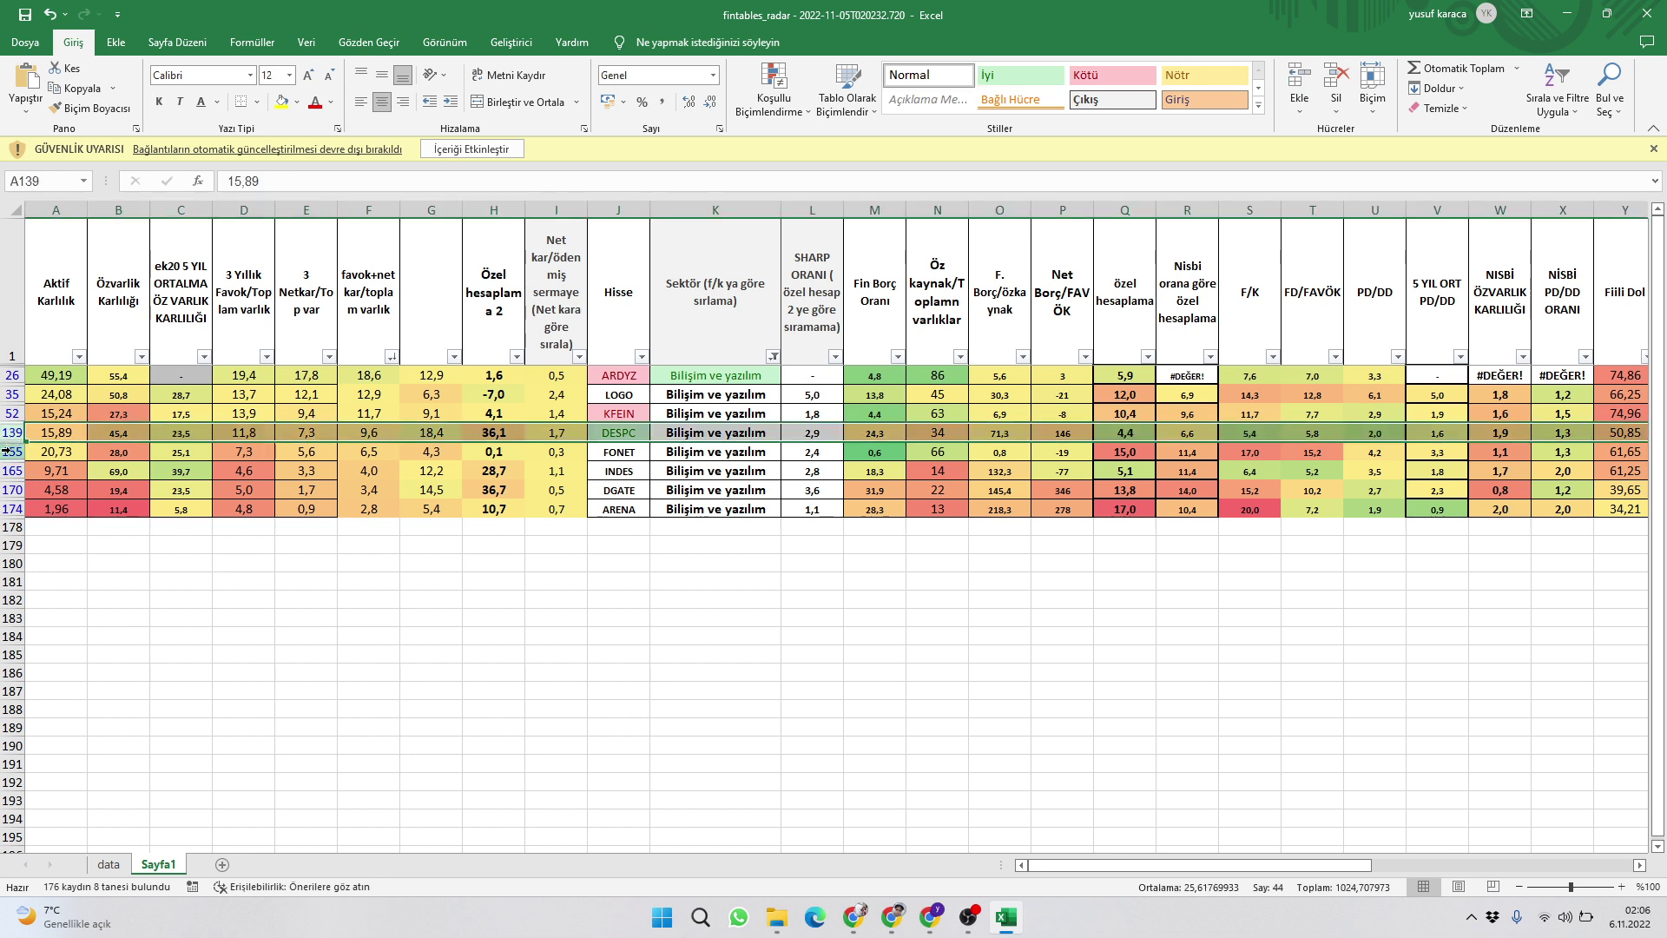
pyautogui.click(7, 452)
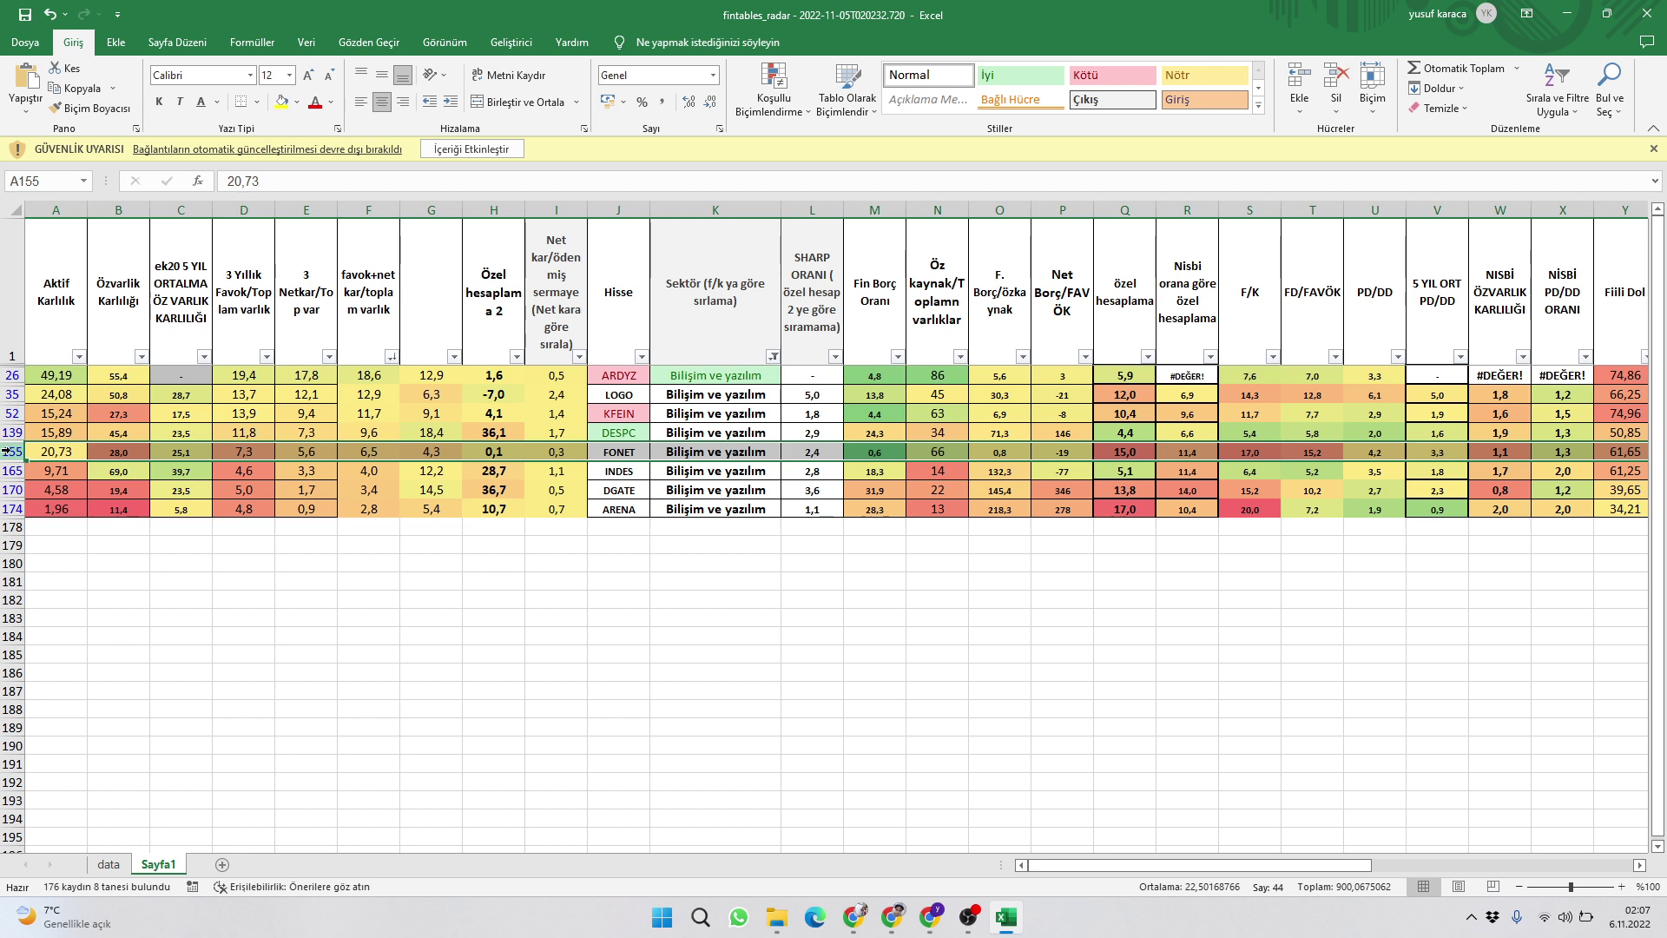
pyautogui.click(1341, 81)
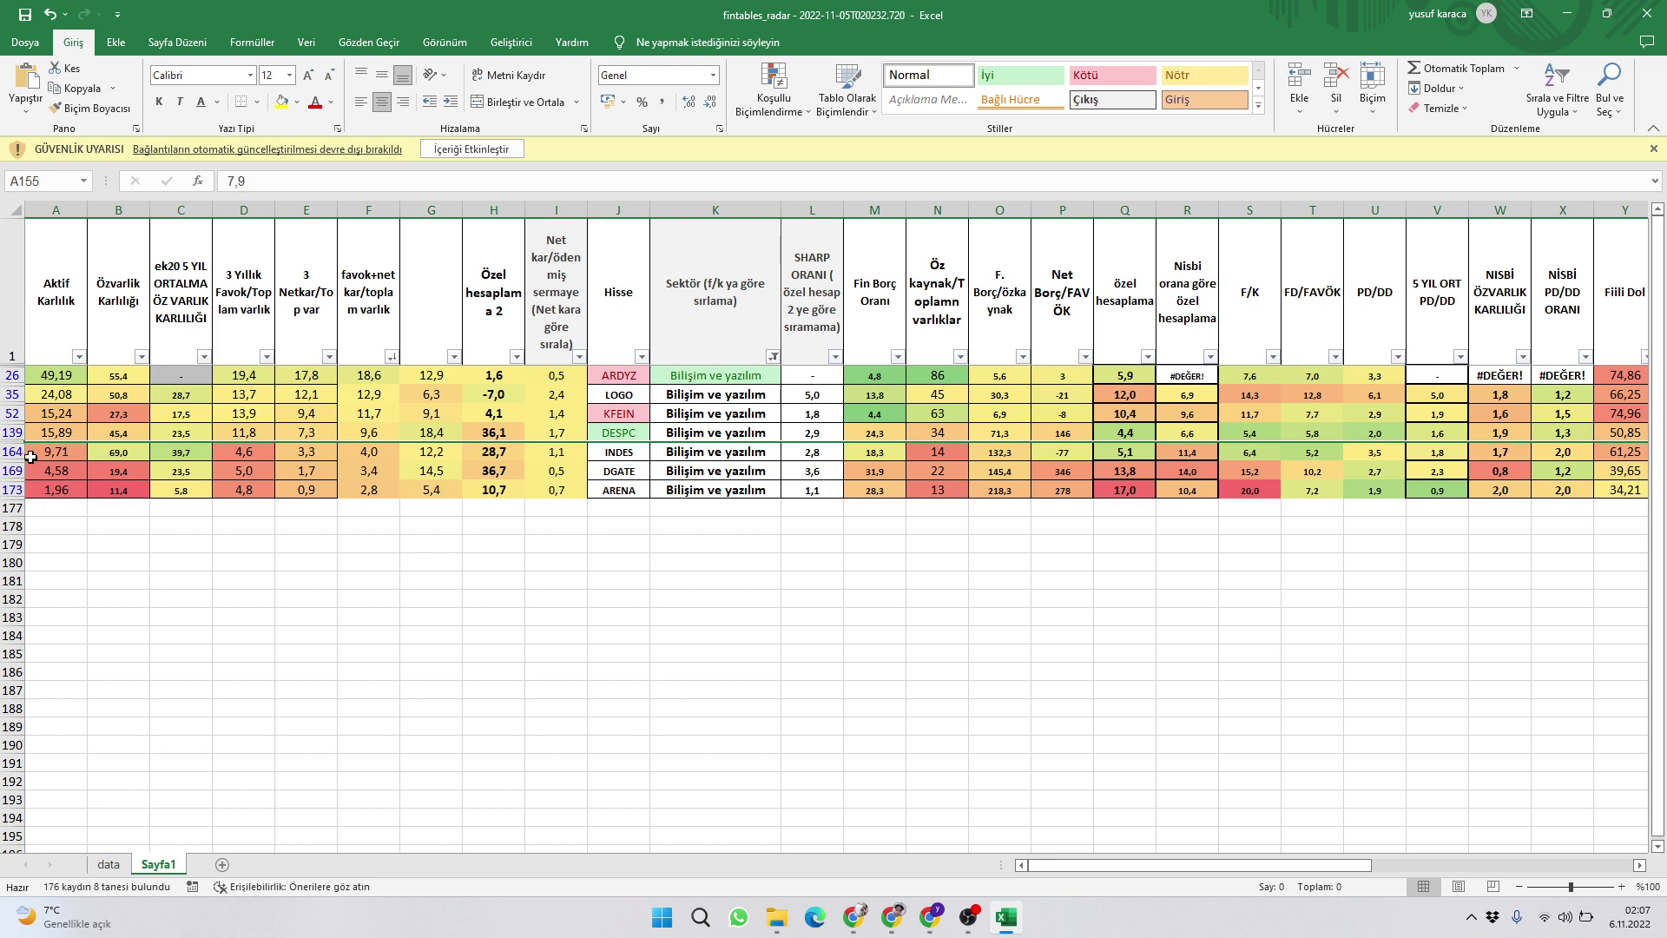
pyautogui.moveTo(12, 452); pyautogui.dragTo(6, 493)
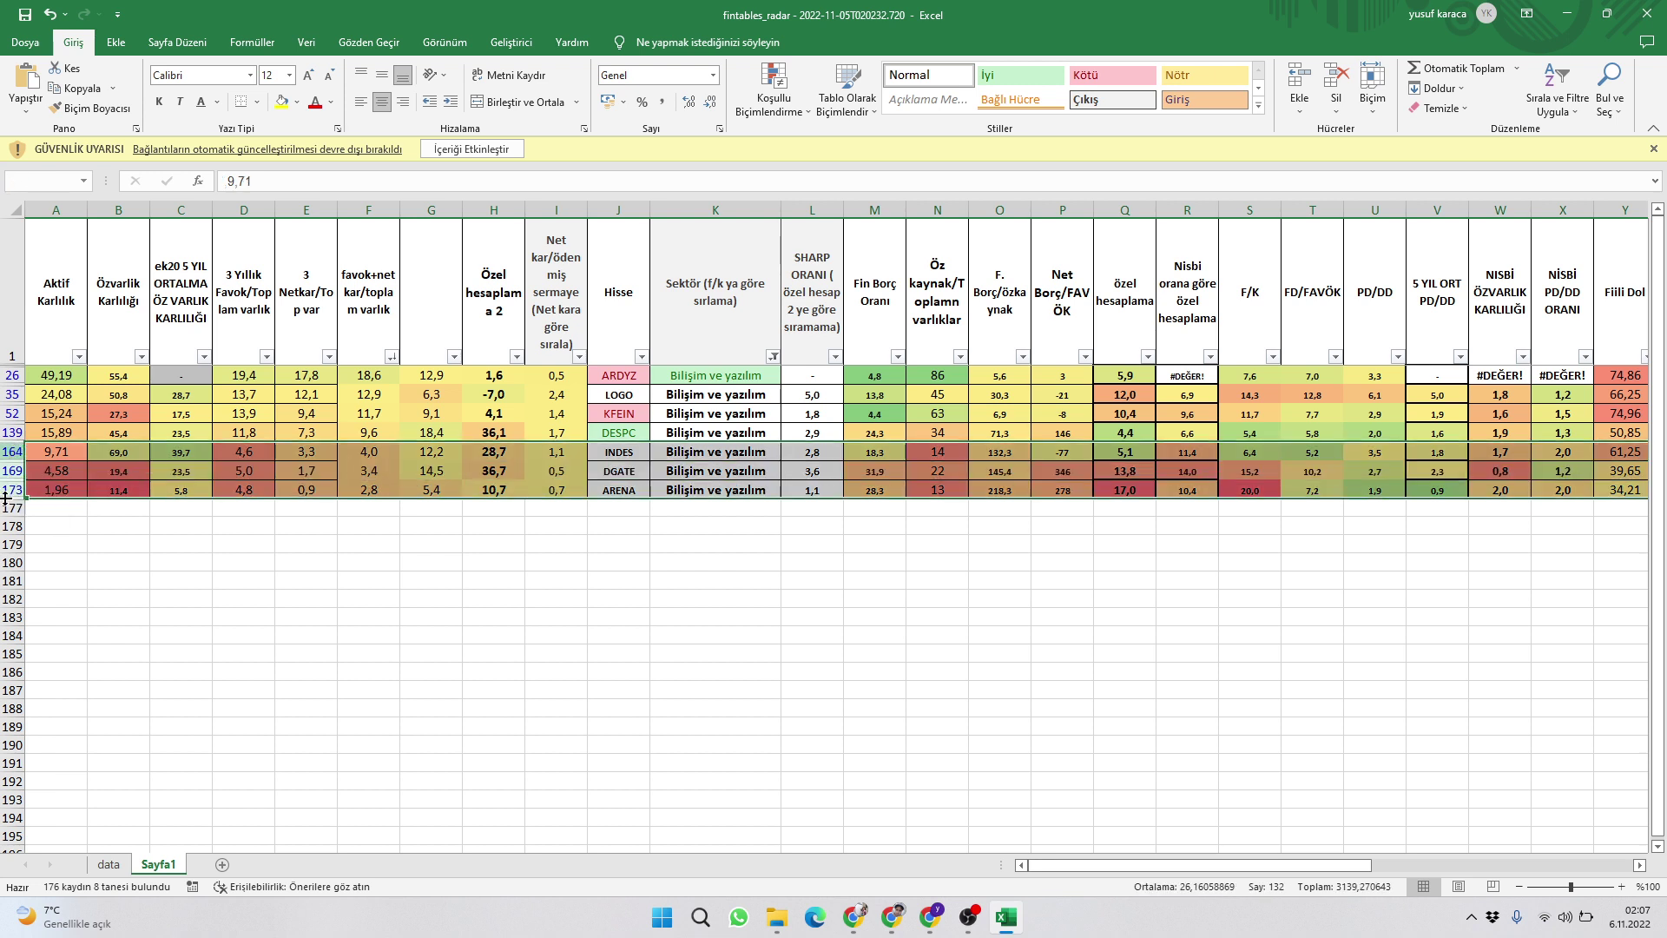
pyautogui.click(1337, 77)
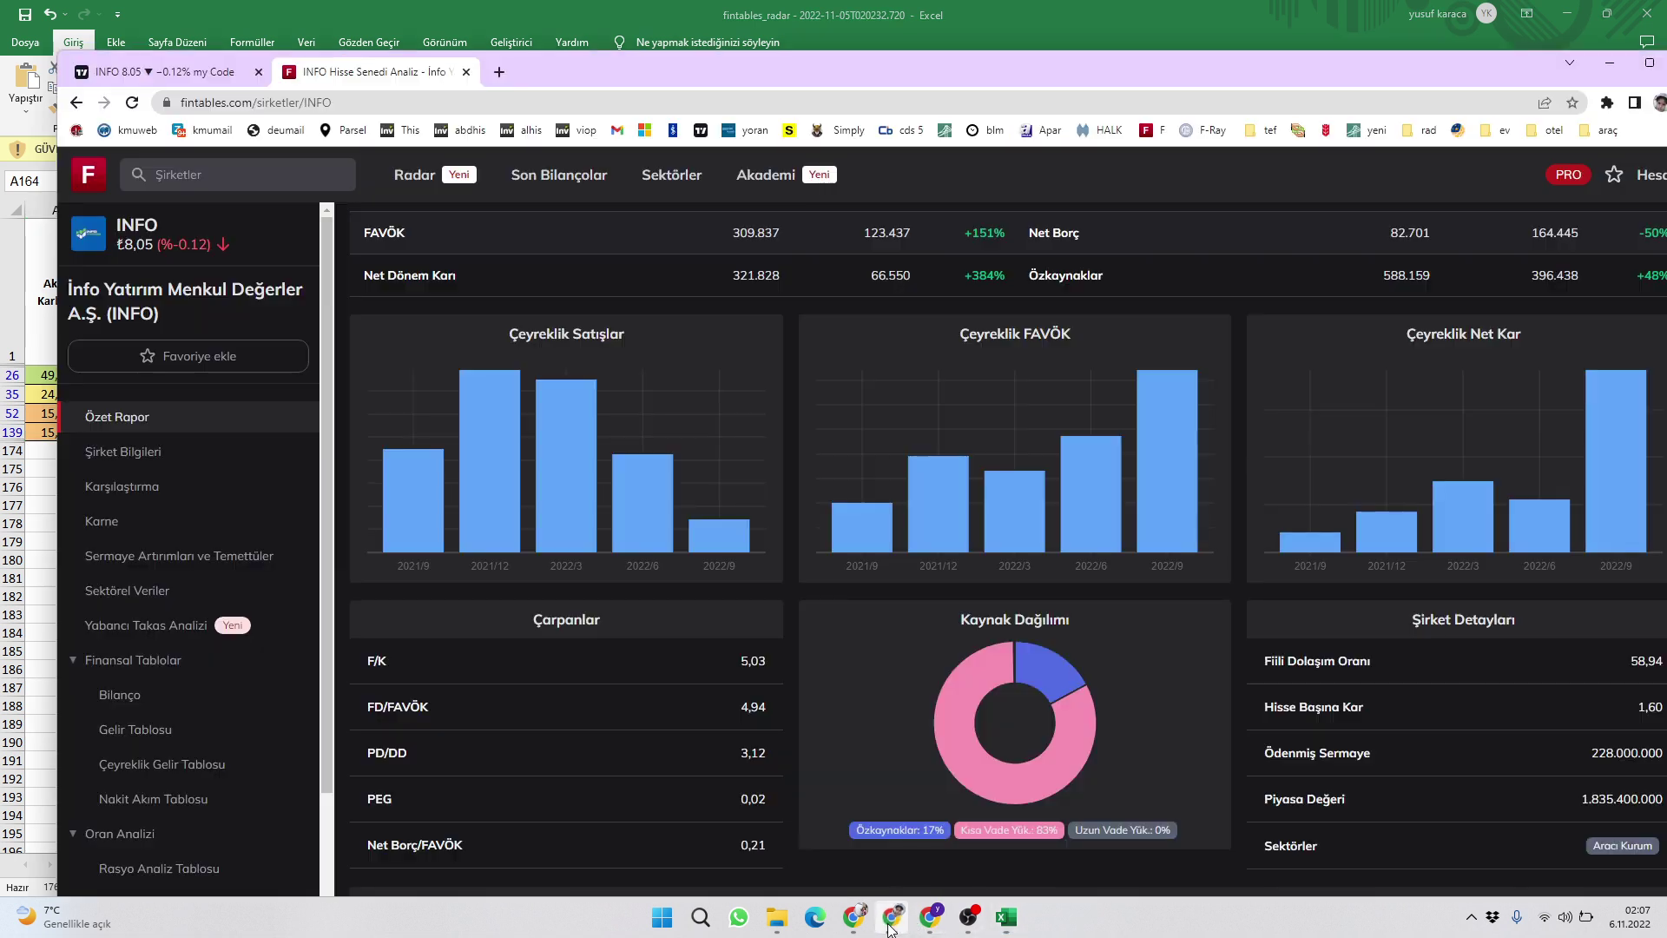
# - Switch to Fintables in Chrome, look up DESPC and examine its summary report, quarterly charts, multiples and margin trends
pyautogui.click(892, 916)
pyautogui.click(186, 184)
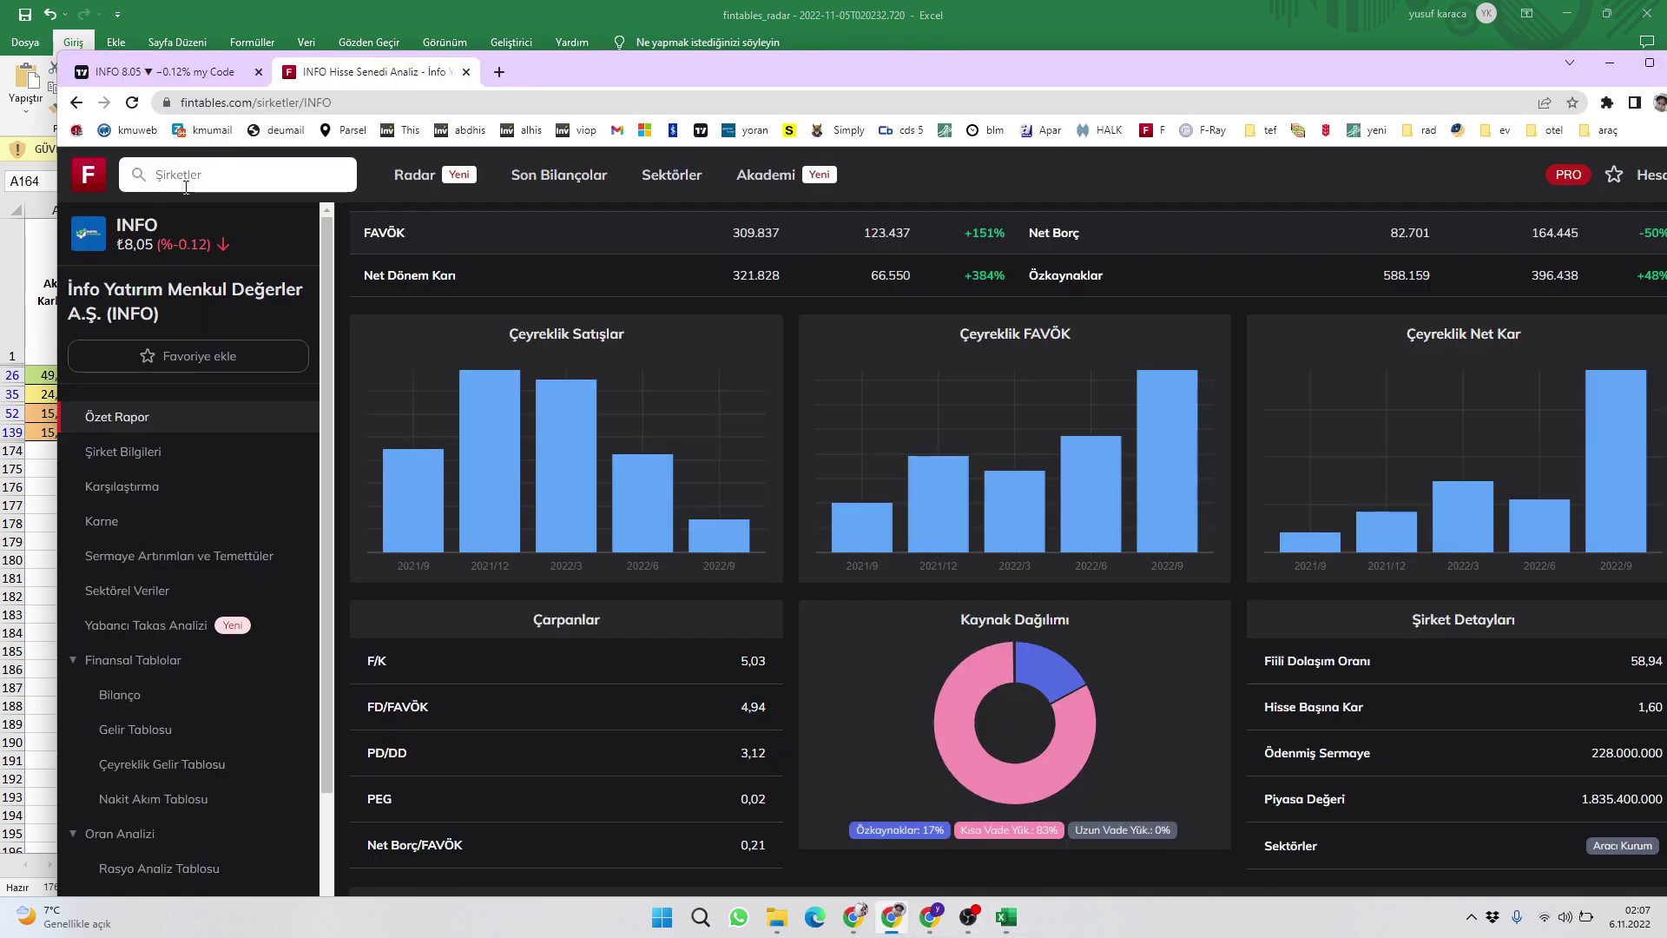
pyautogui.write('DESP')
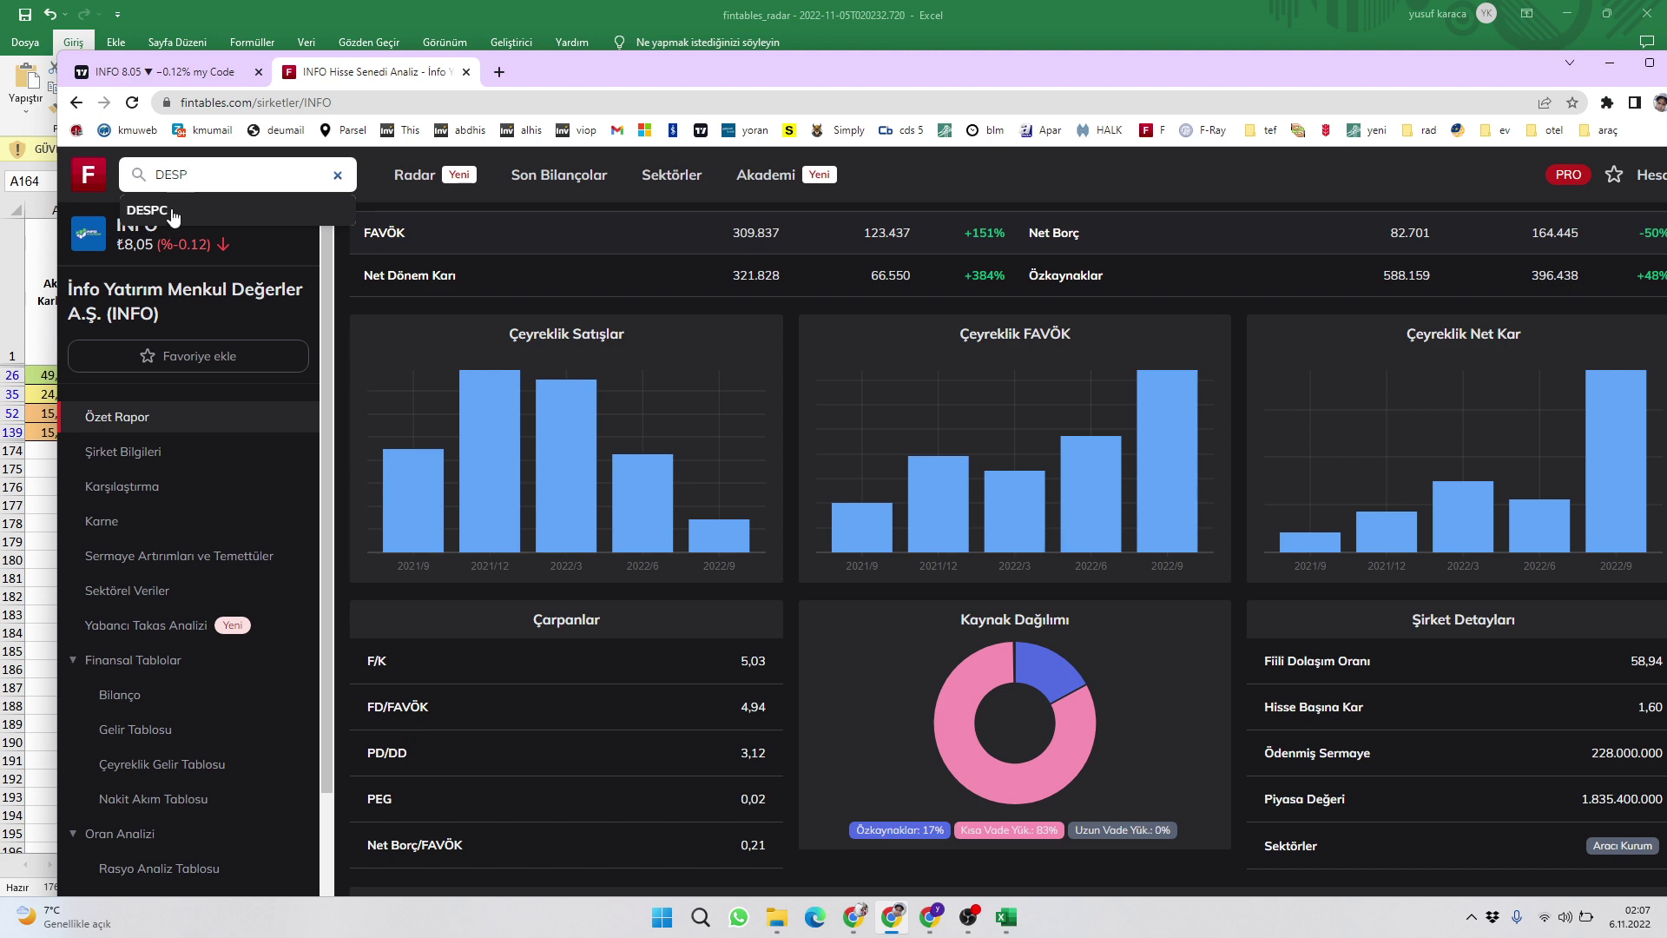
pyautogui.click(174, 213)
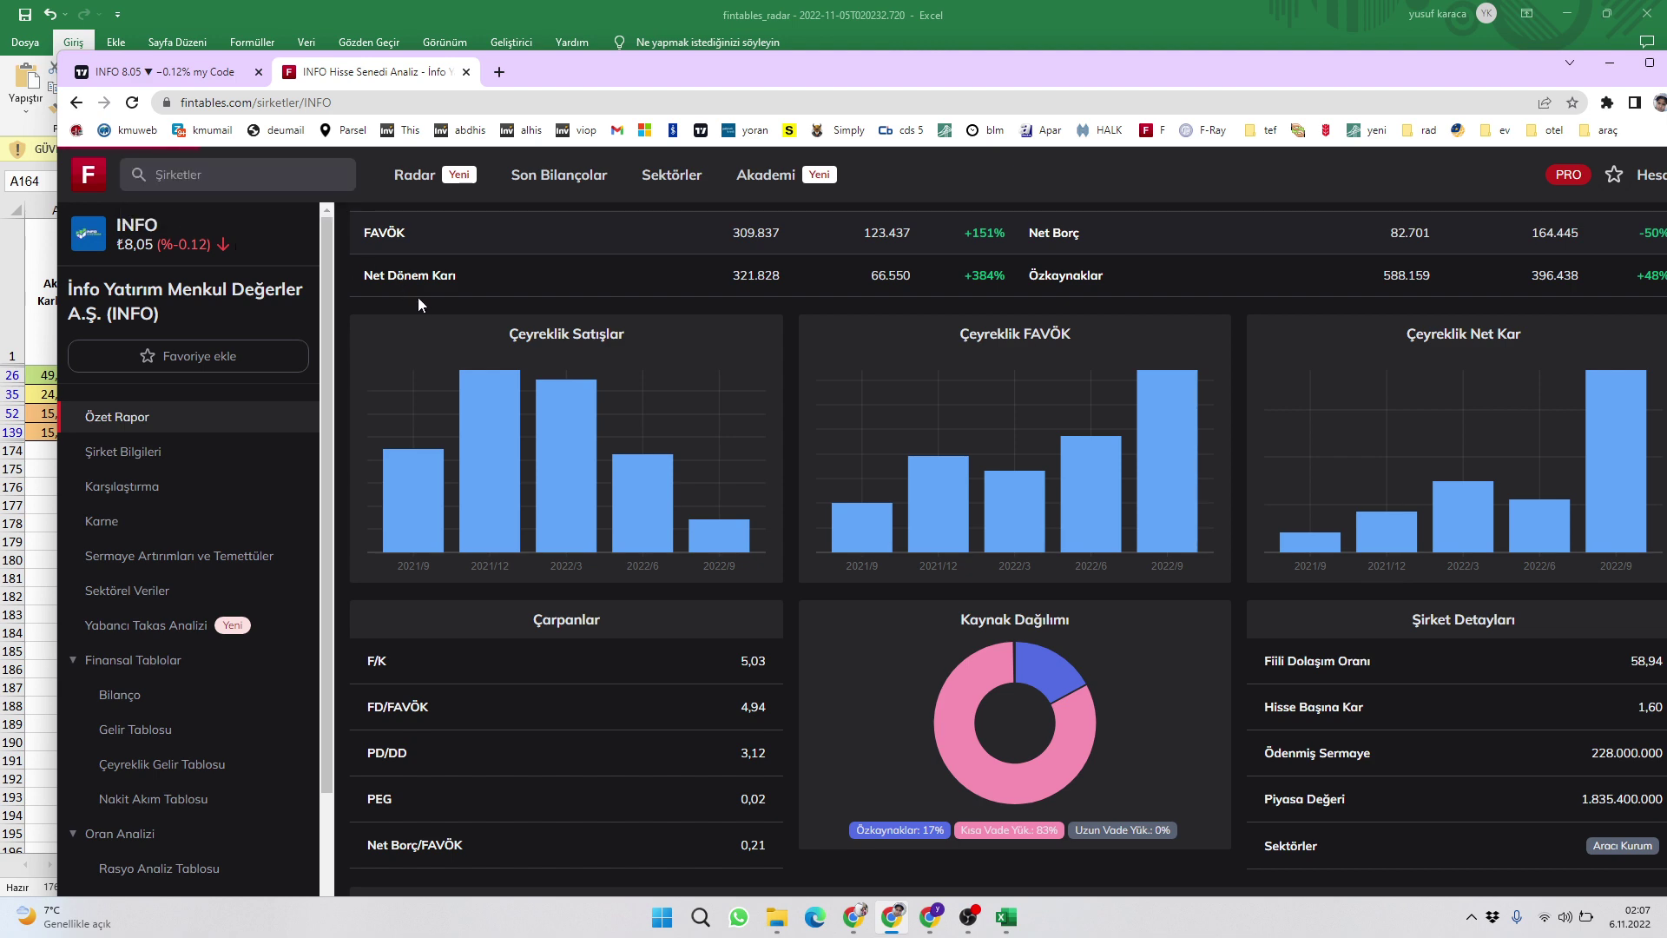
pyautogui.moveTo(745, 421)
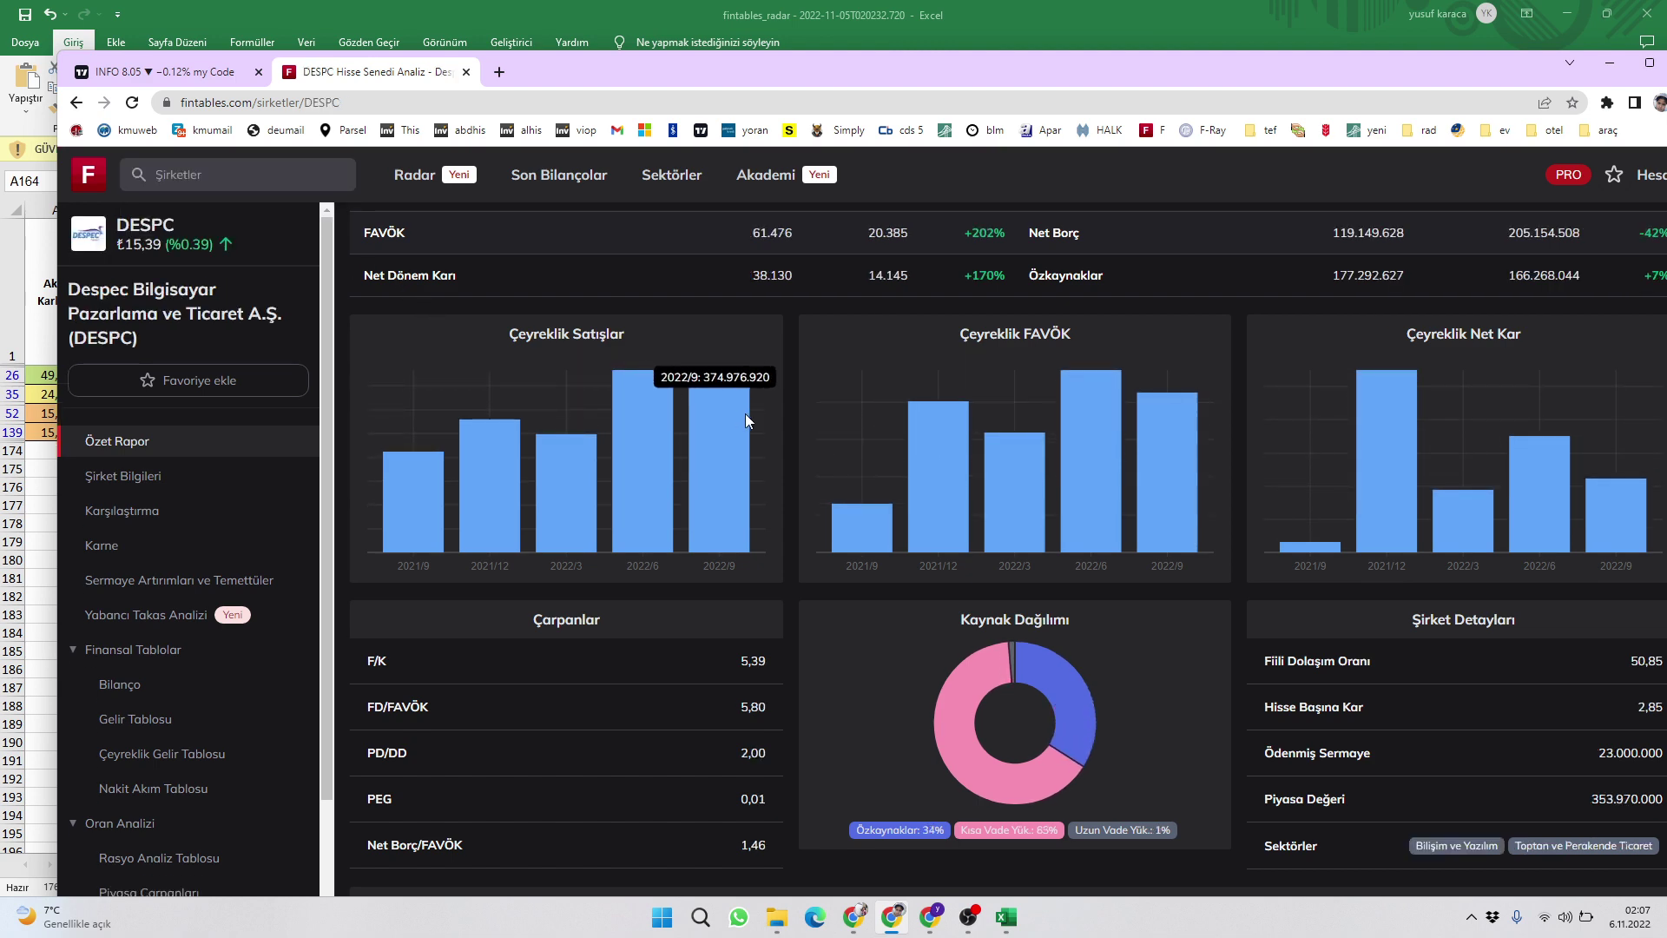
pyautogui.scroll(-3, 745, 415)
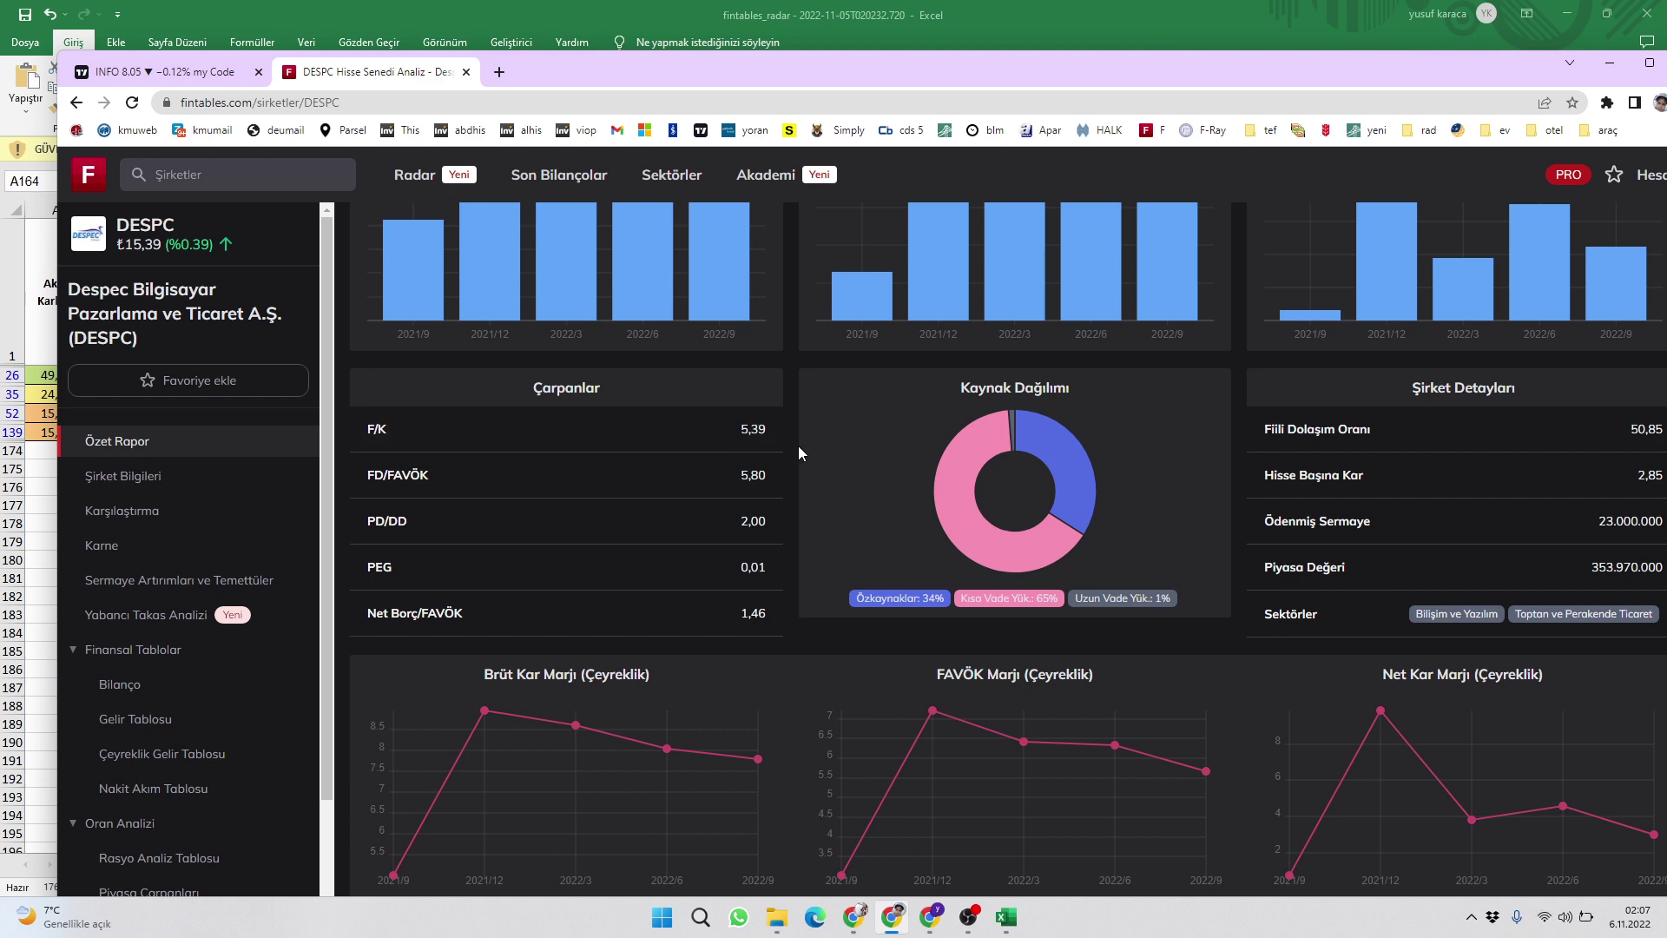
pyautogui.scroll(3, 798, 451)
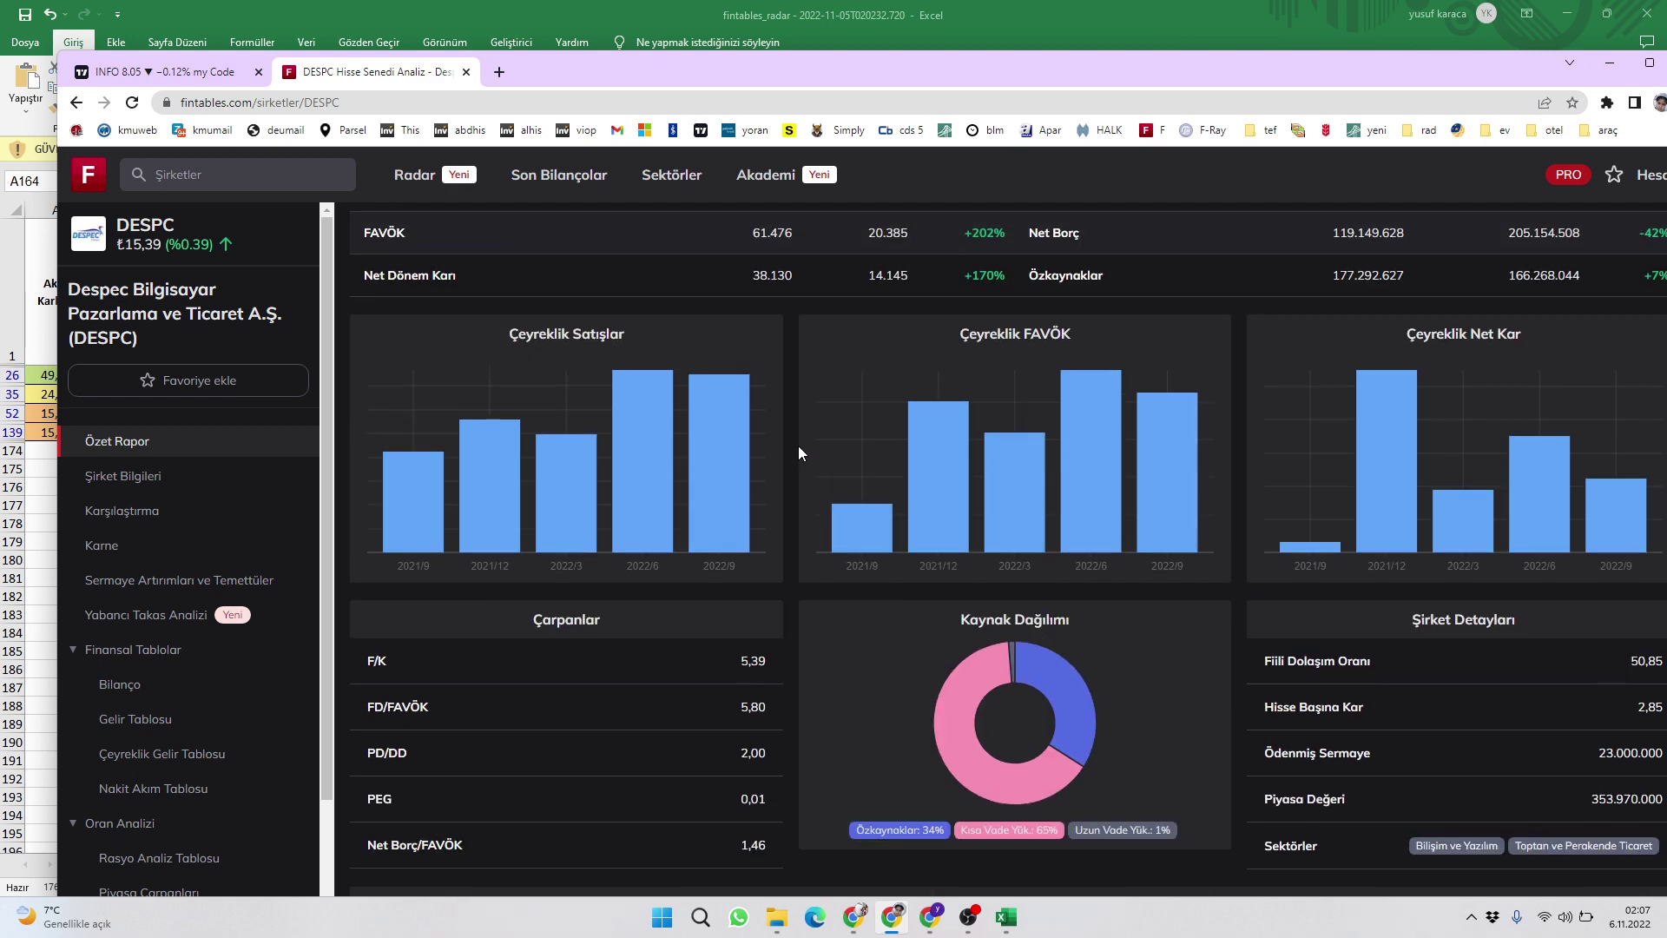
pyautogui.scroll(-6, 755, 485)
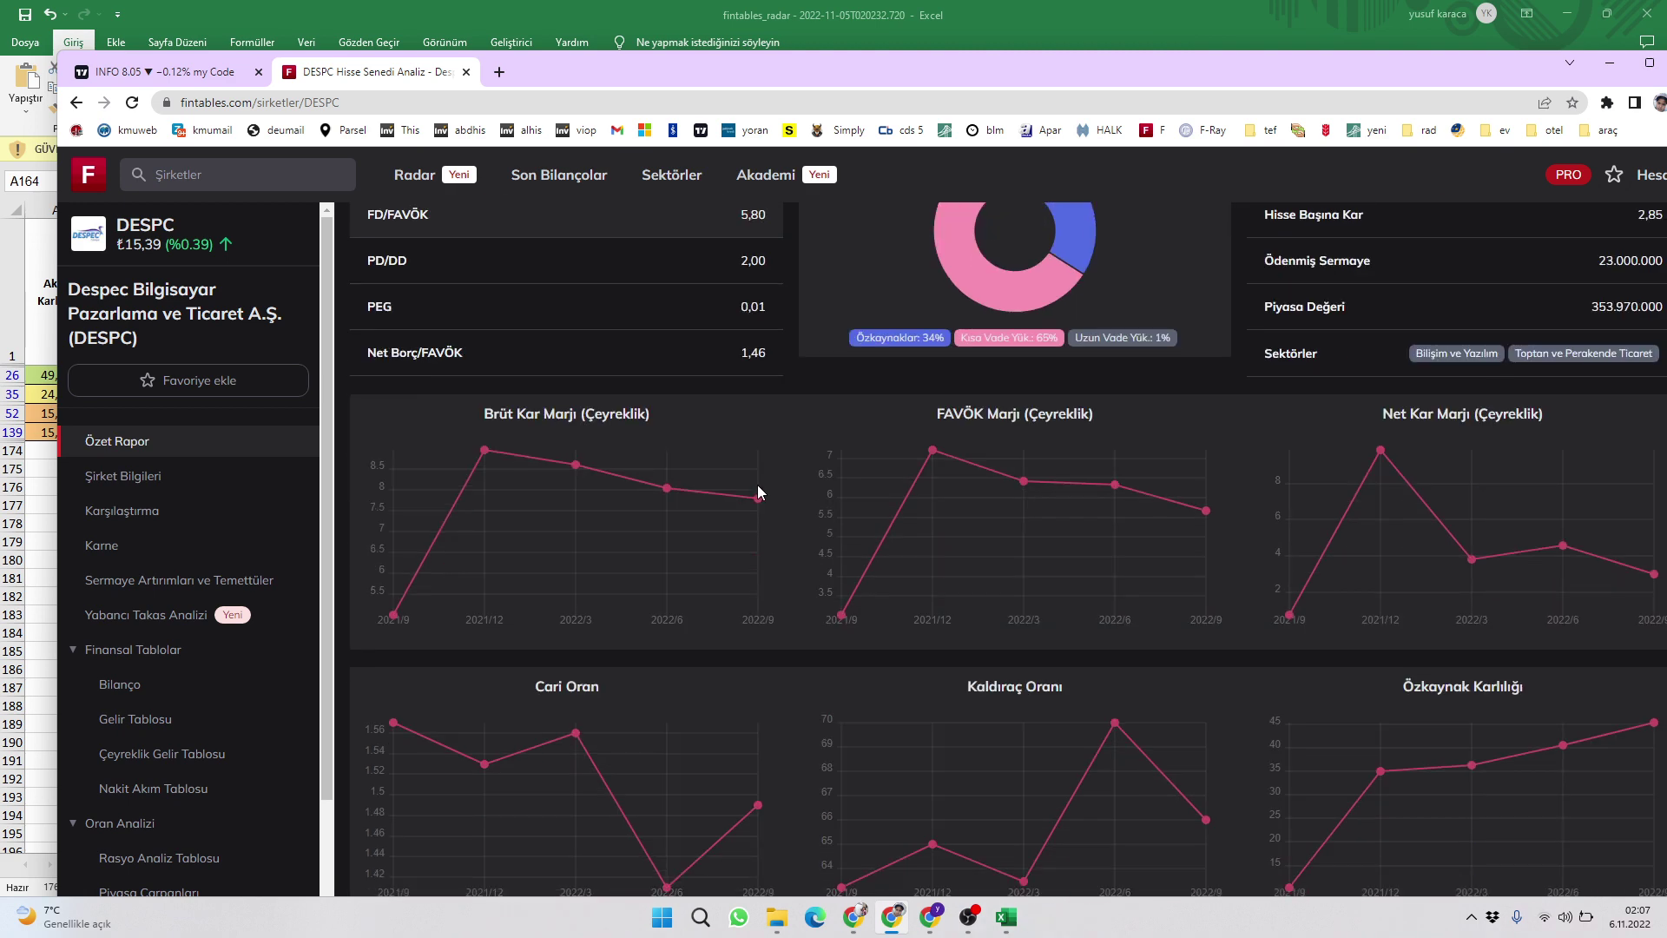
pyautogui.scroll(9, 1202, 602)
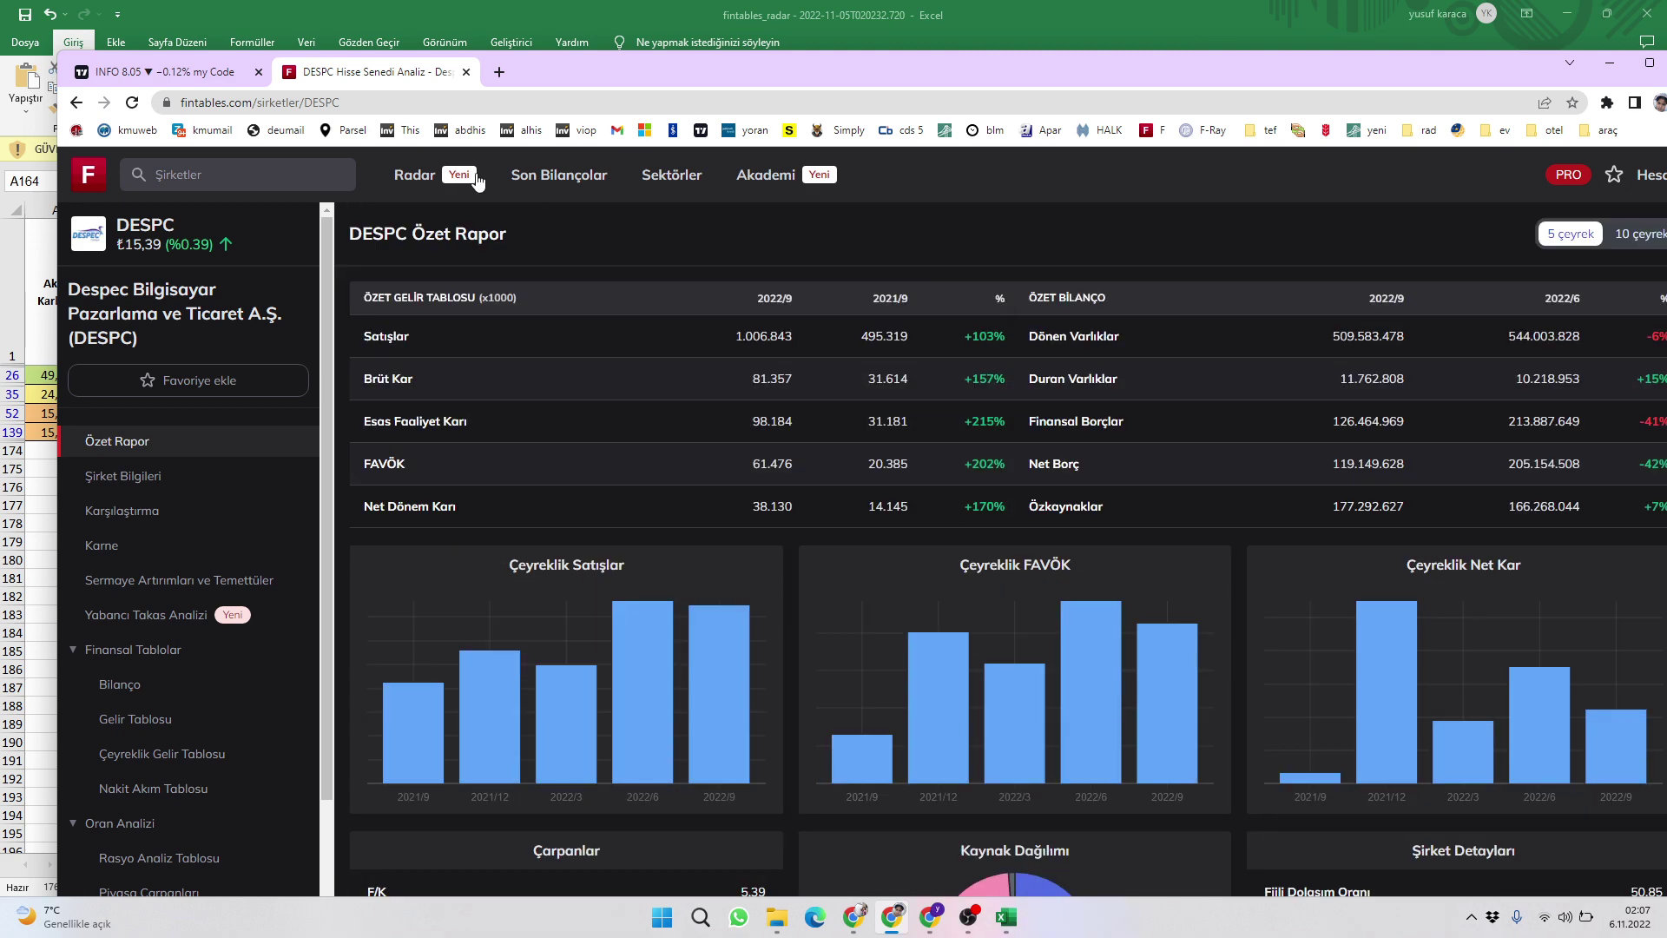
pyautogui.click(176, 74)
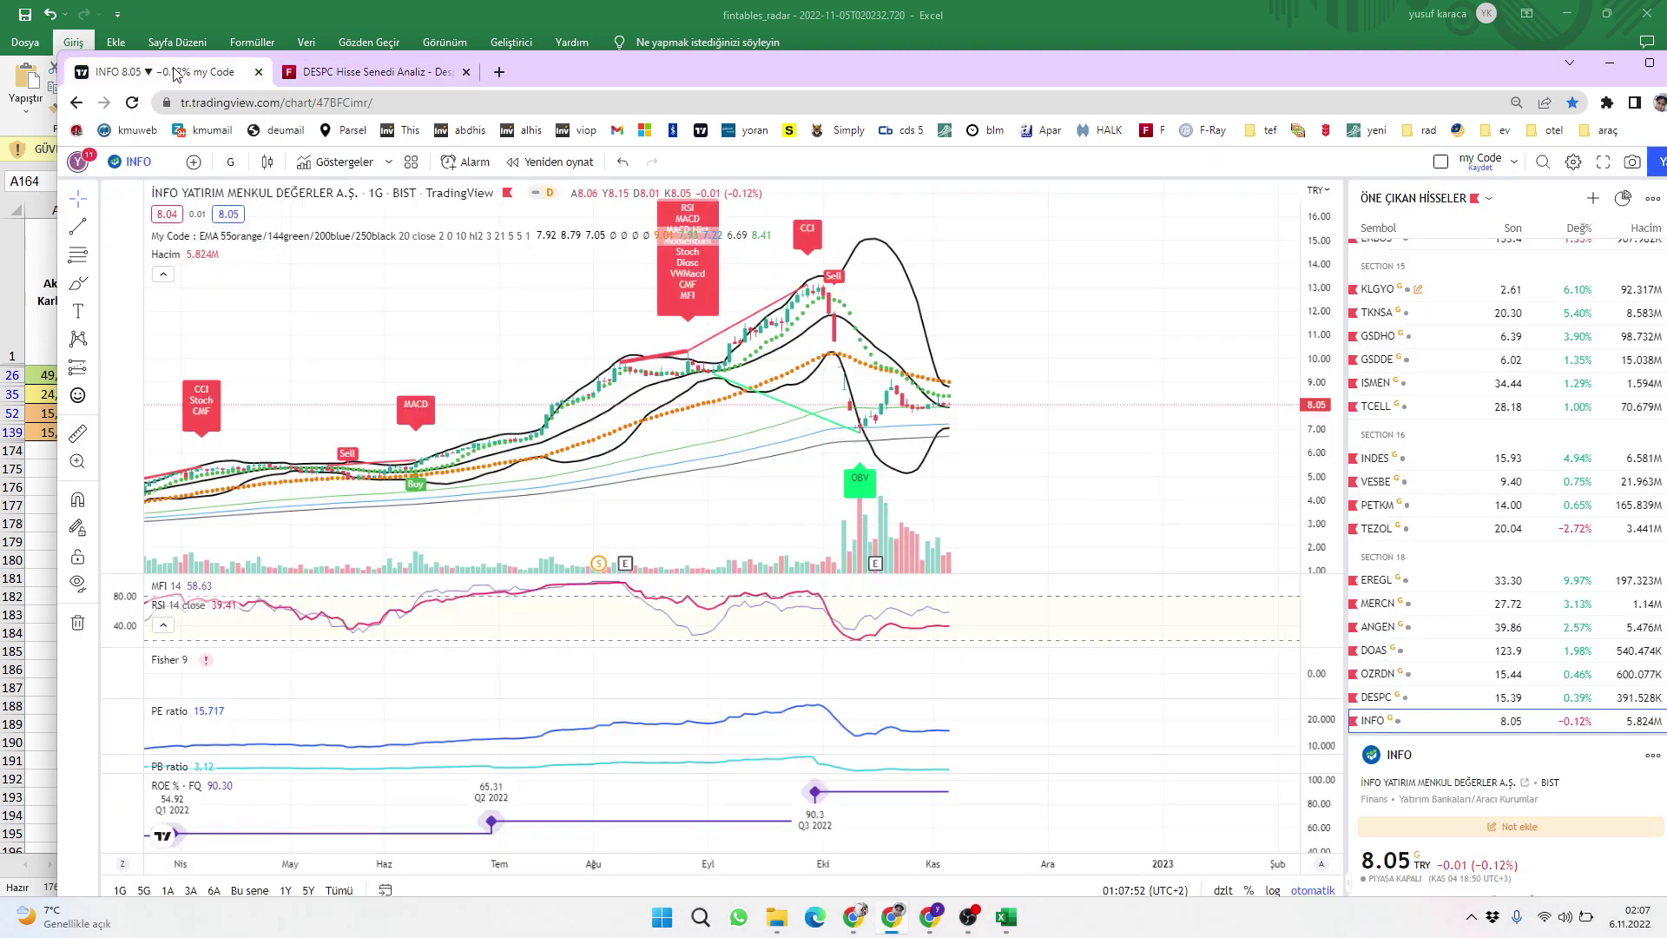
# - Switch back to Excel and delete the KFEIN row, row 52, from Sayfa1
pyautogui.click(1005, 916)
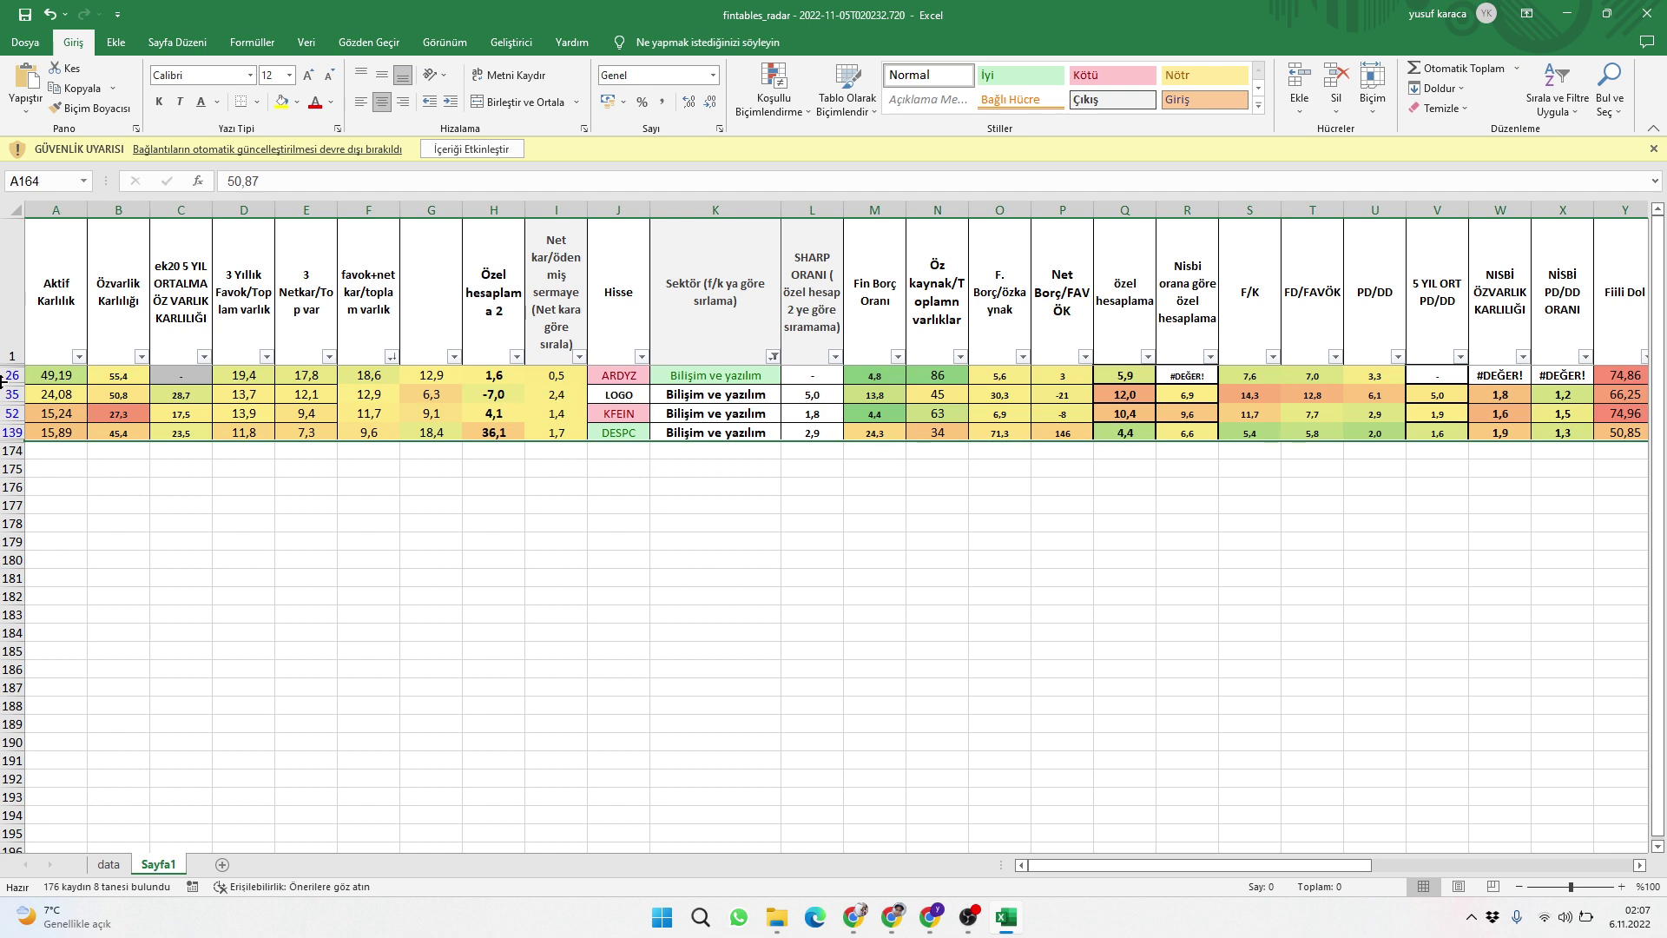
pyautogui.click(7, 413)
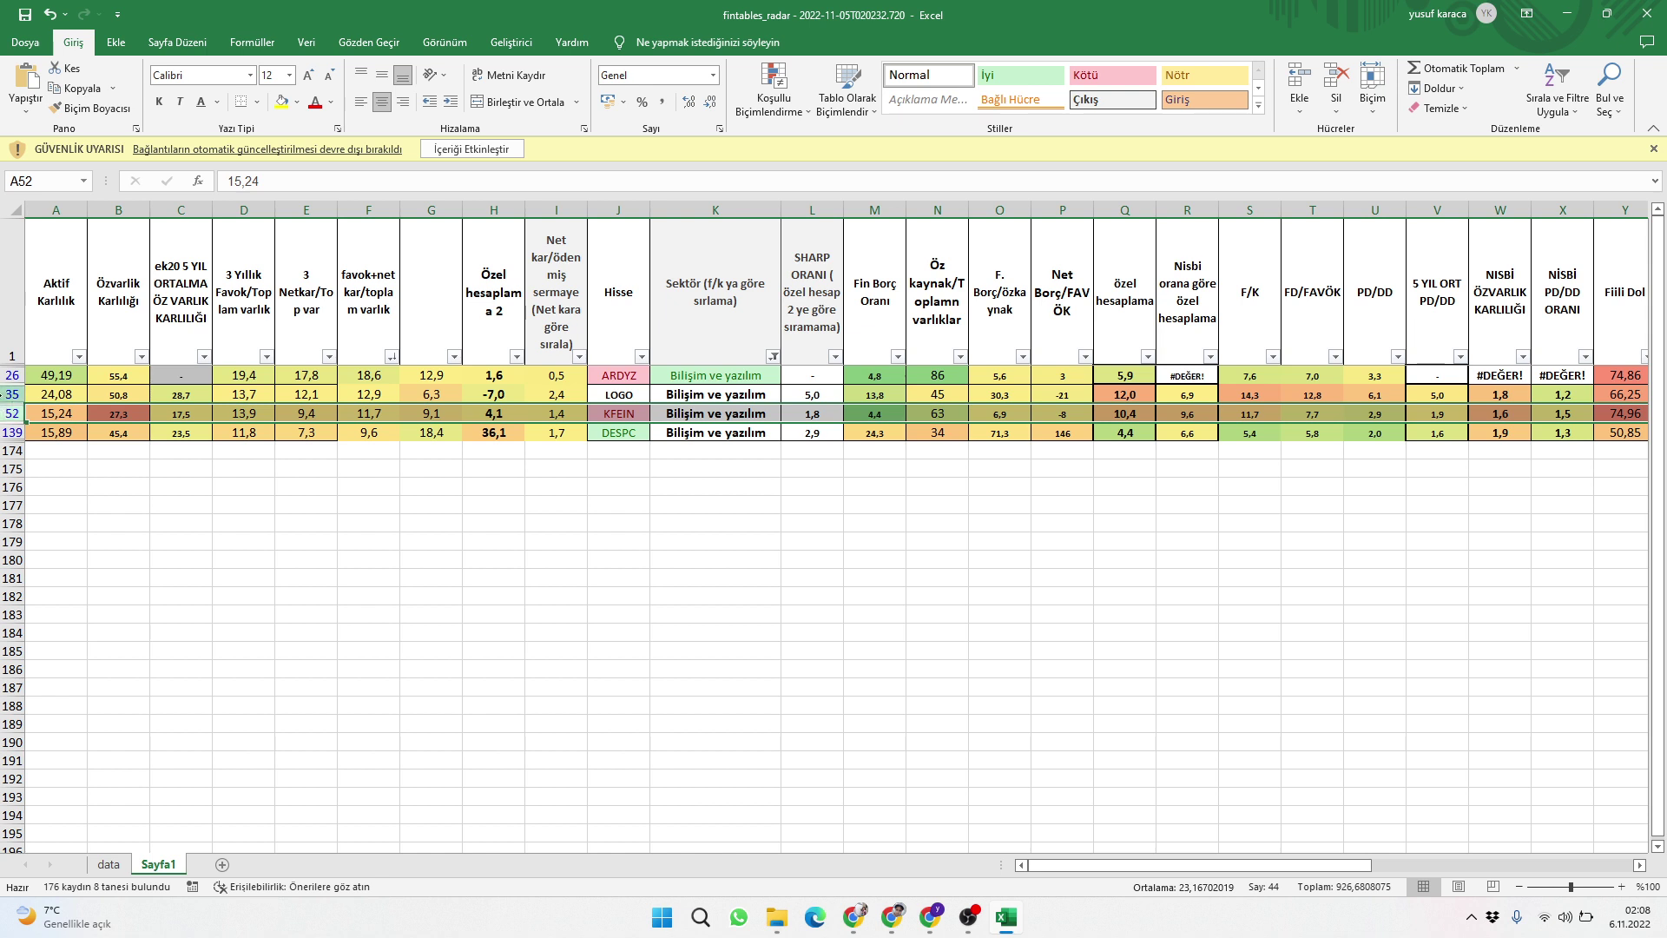
pyautogui.moveTo(7, 413); pyautogui.dragTo(4, 402)
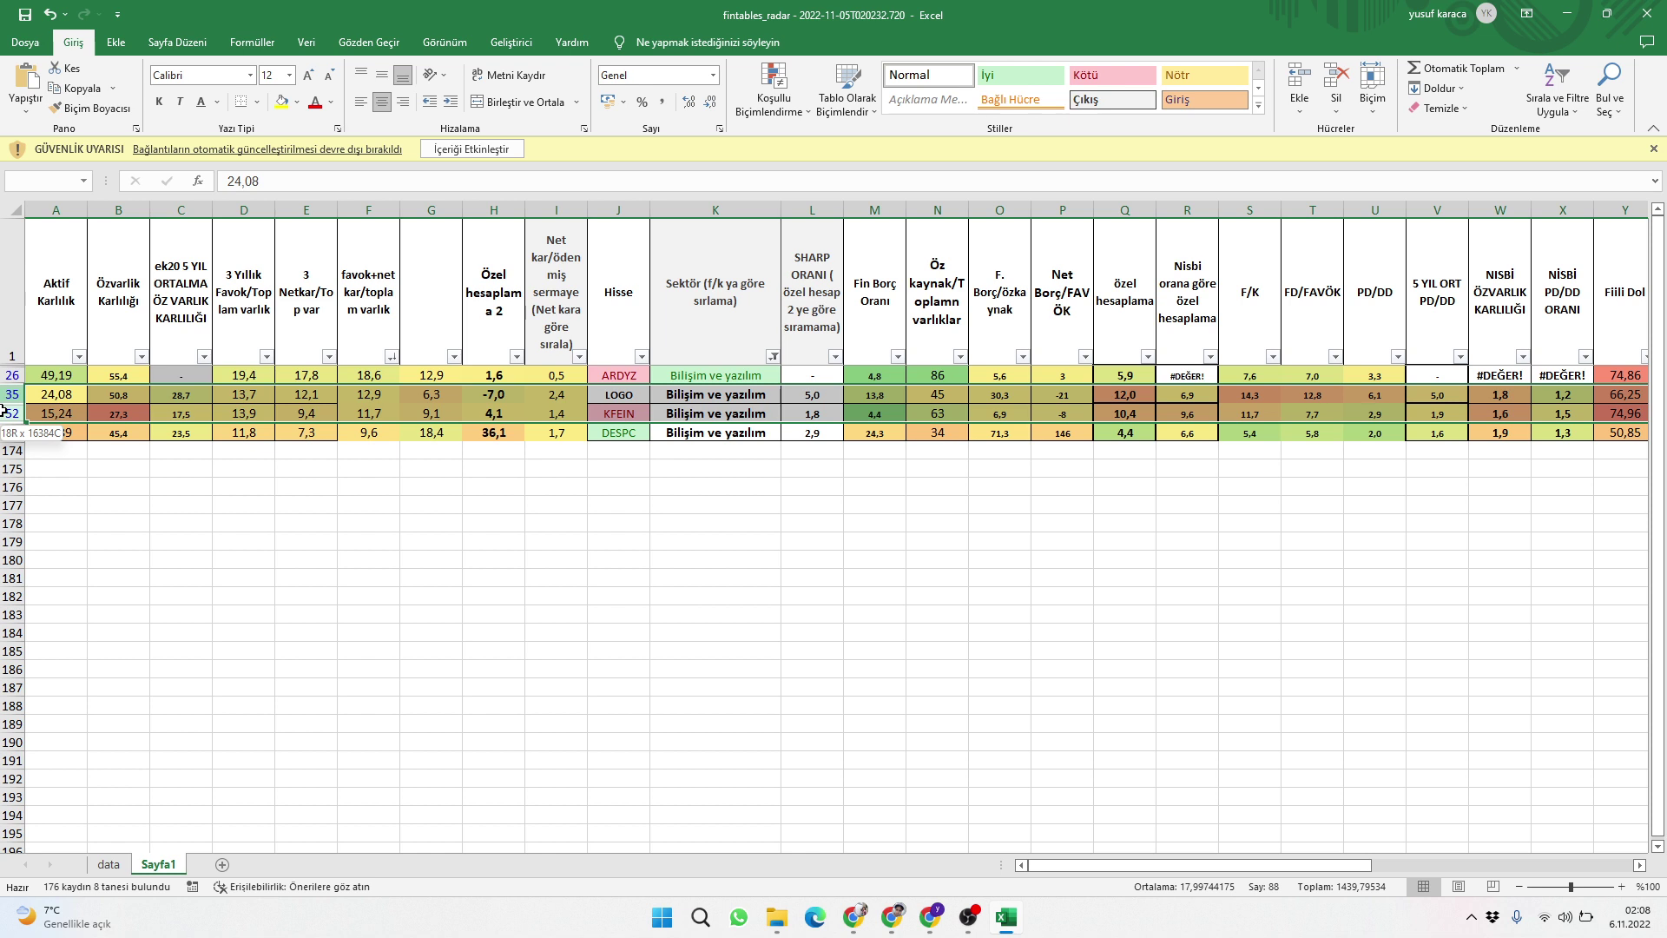
pyautogui.moveTo(4, 411); pyautogui.dragTo(5, 411)
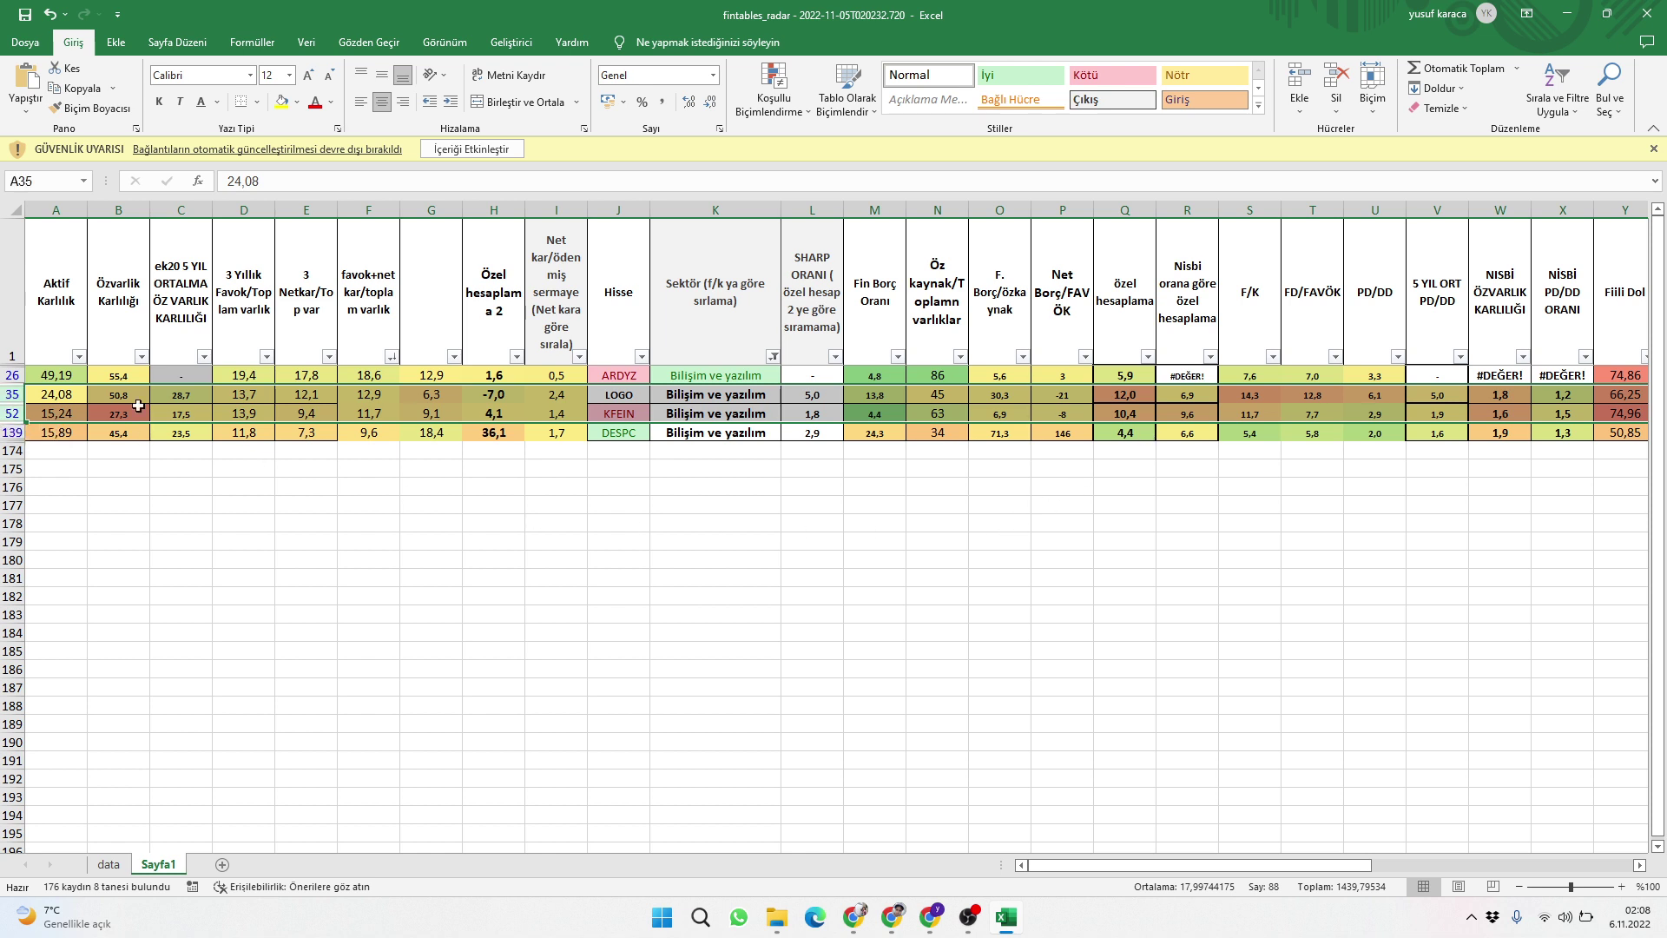
pyautogui.click(16, 415)
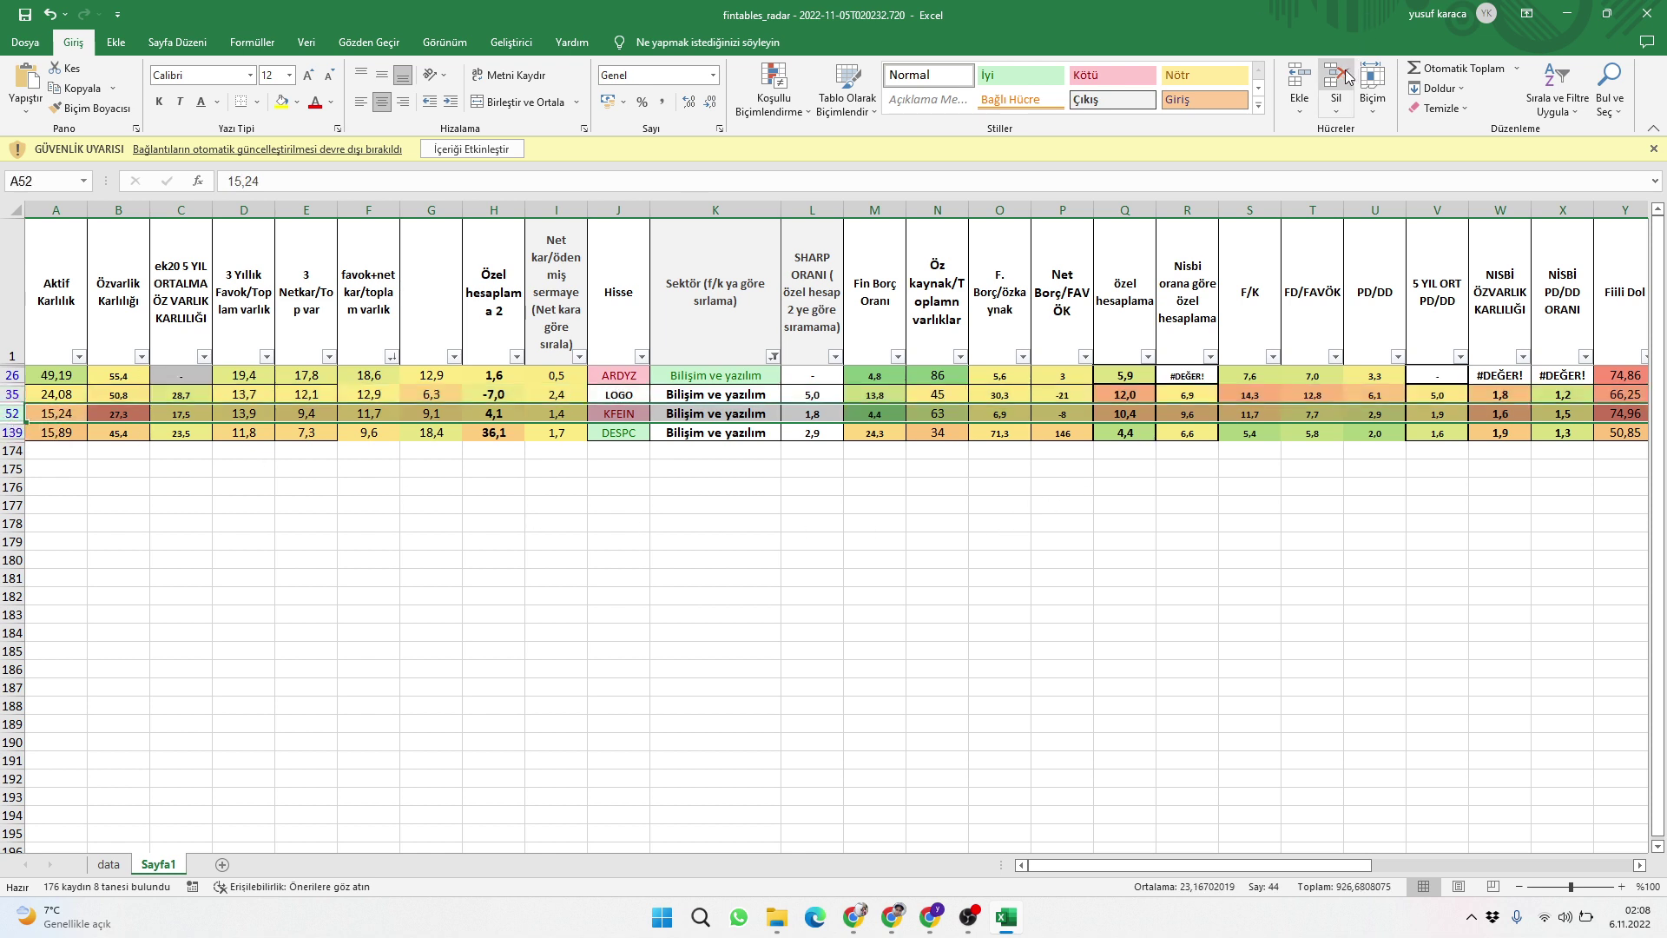
pyautogui.click(1337, 78)
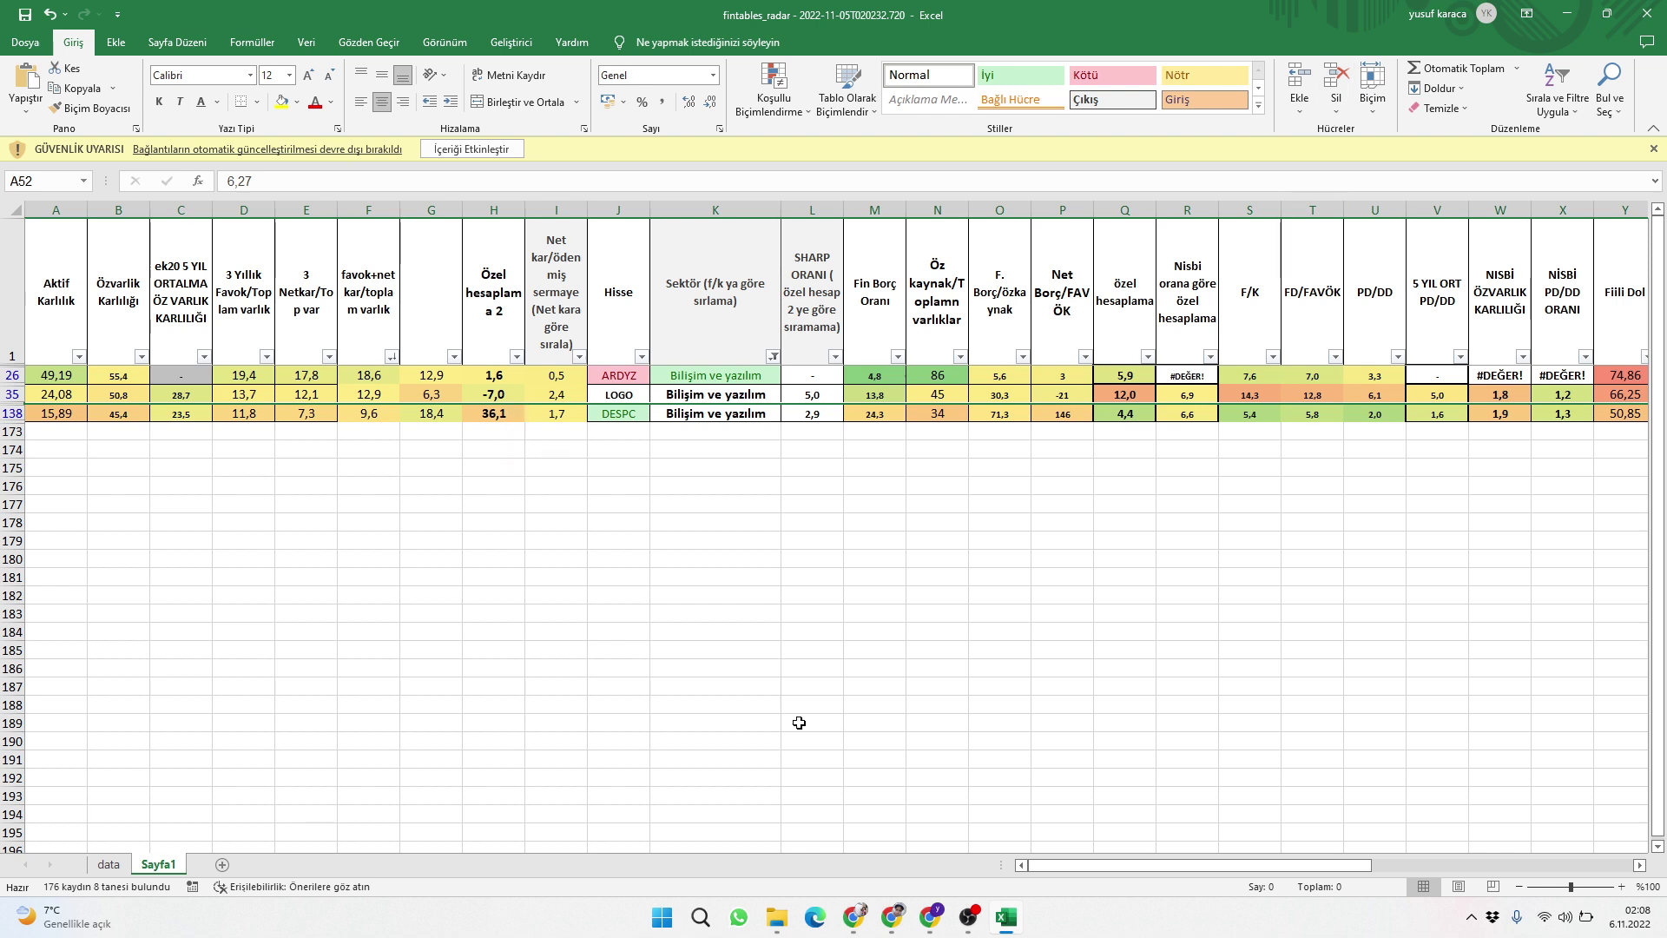
# - Switch to TradingView in Chrome and load the LOGO stock chart to examine its price trend and ratios
pyautogui.click(903, 919)
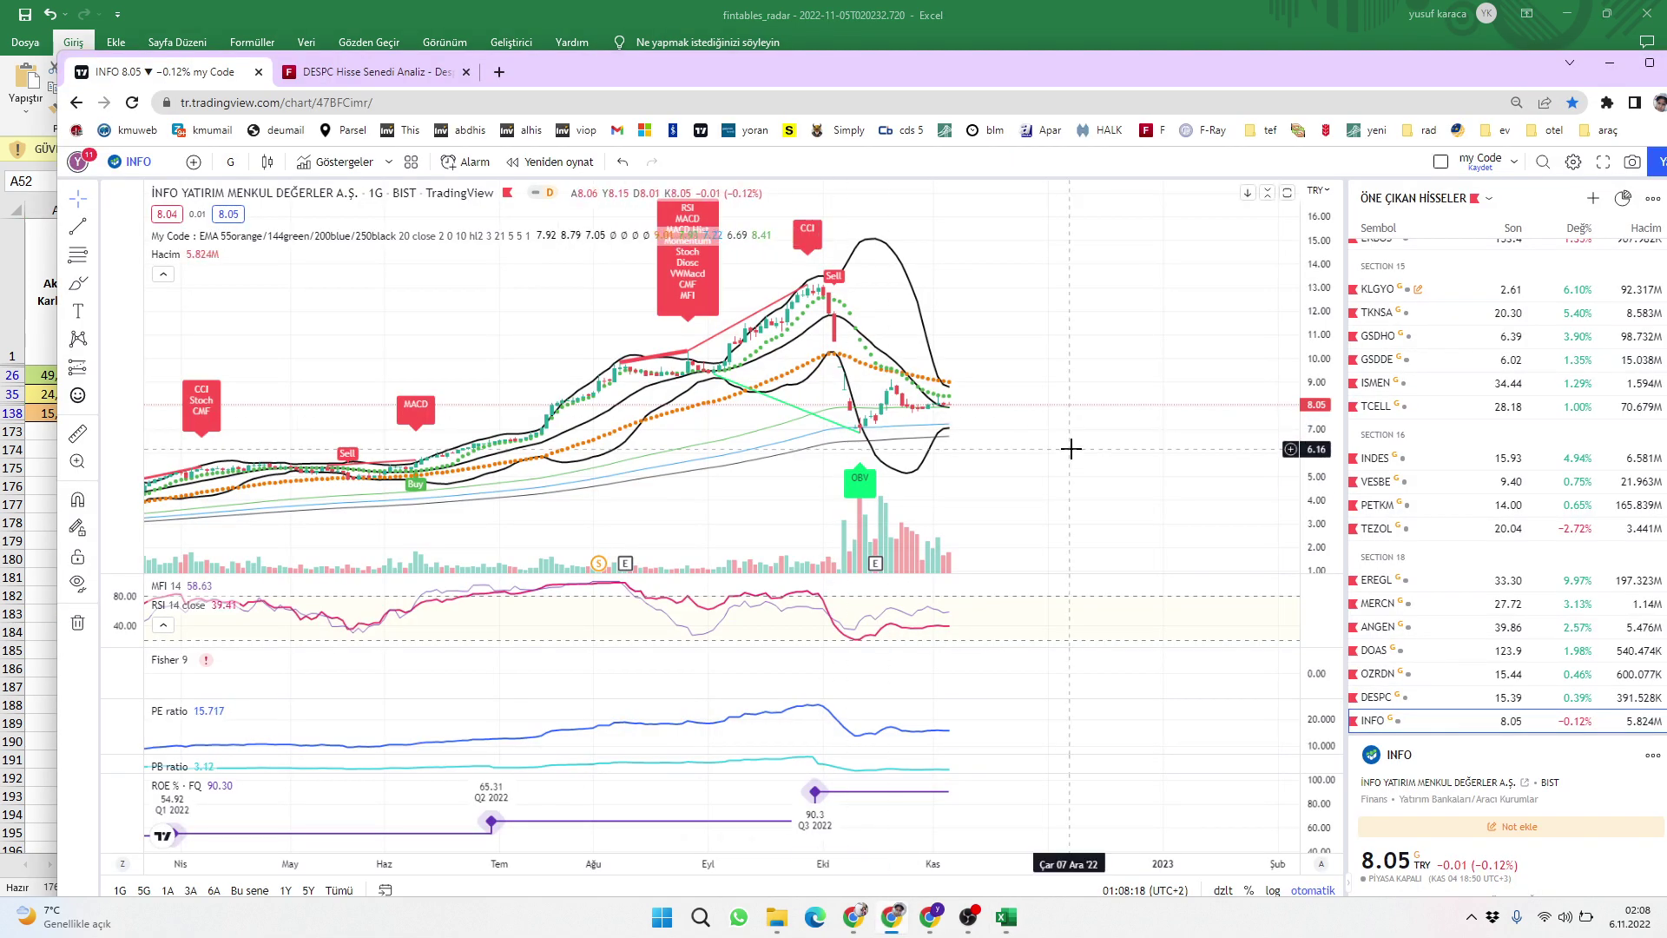
pyautogui.write('LOGO')
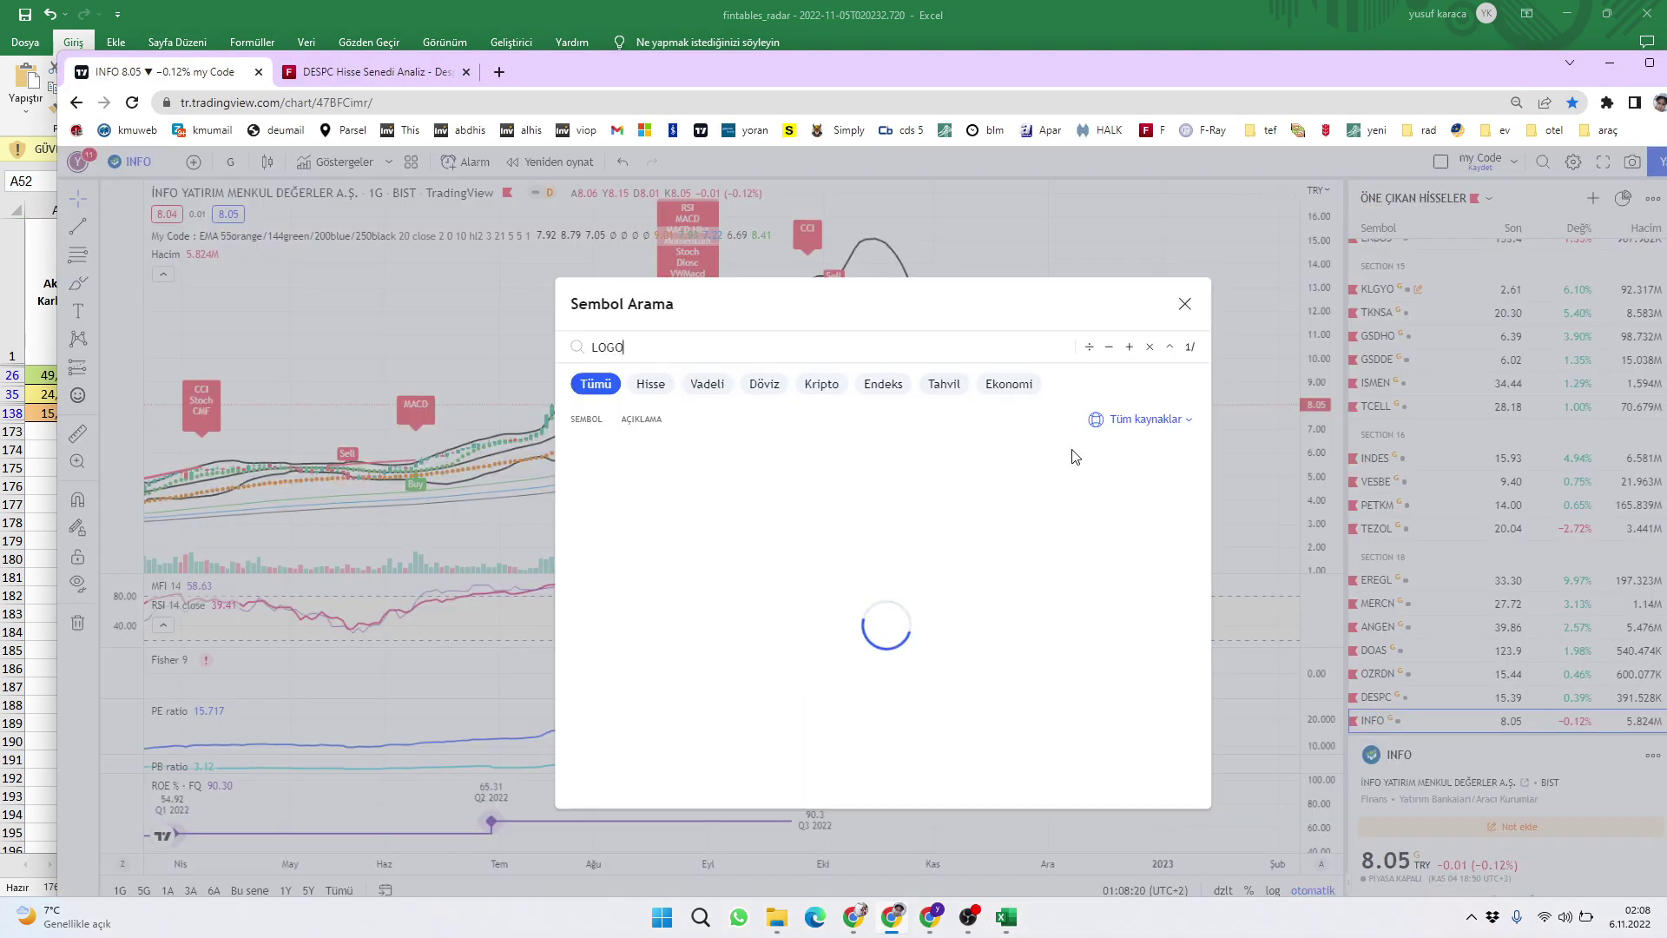
pyautogui.click(694, 458)
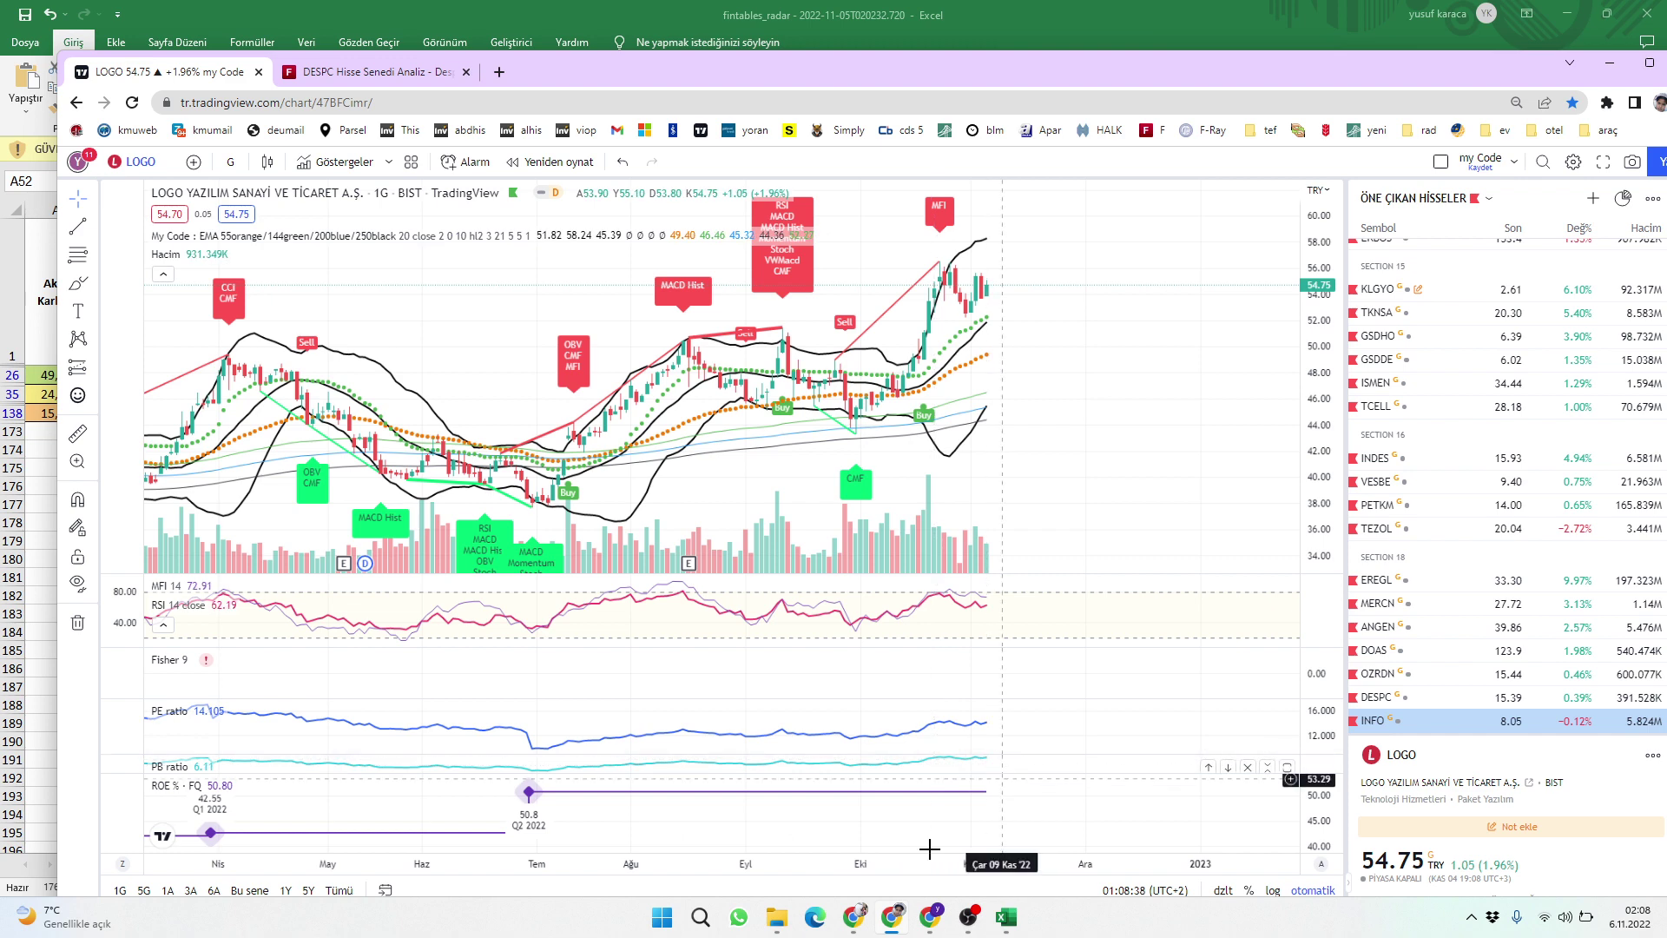
# - Switch back to Excel and delete the LOGO row, row 35, keeping the Sektör filter on Bilişim ve yazılım
pyautogui.click(1005, 918)
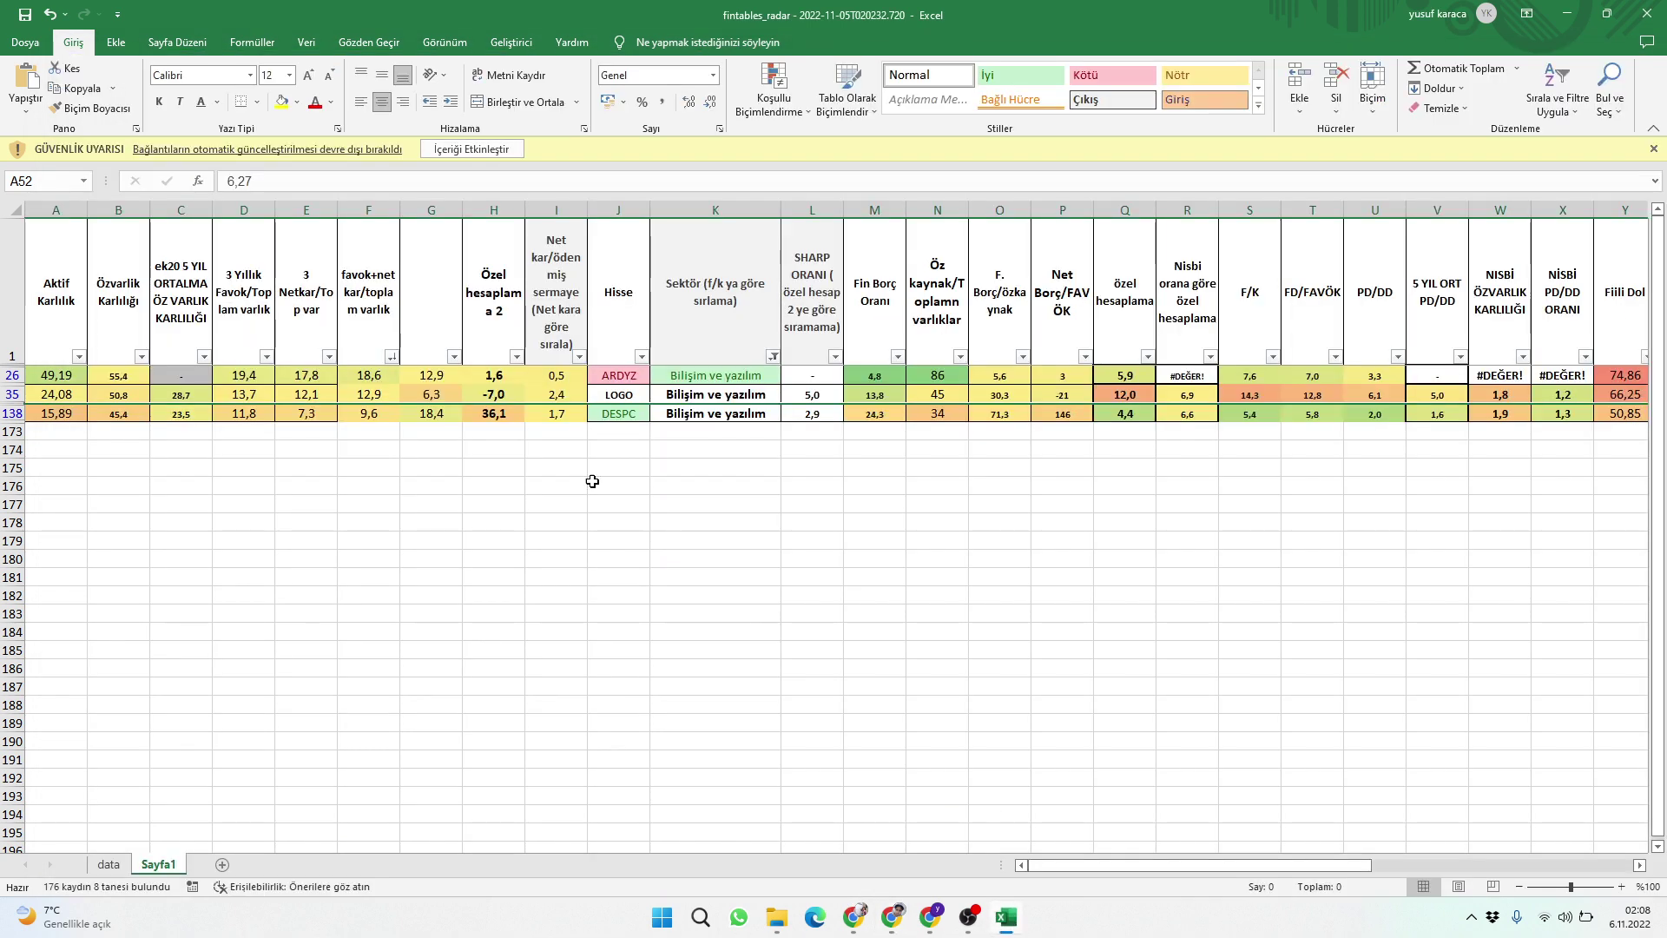
pyautogui.click(12, 394)
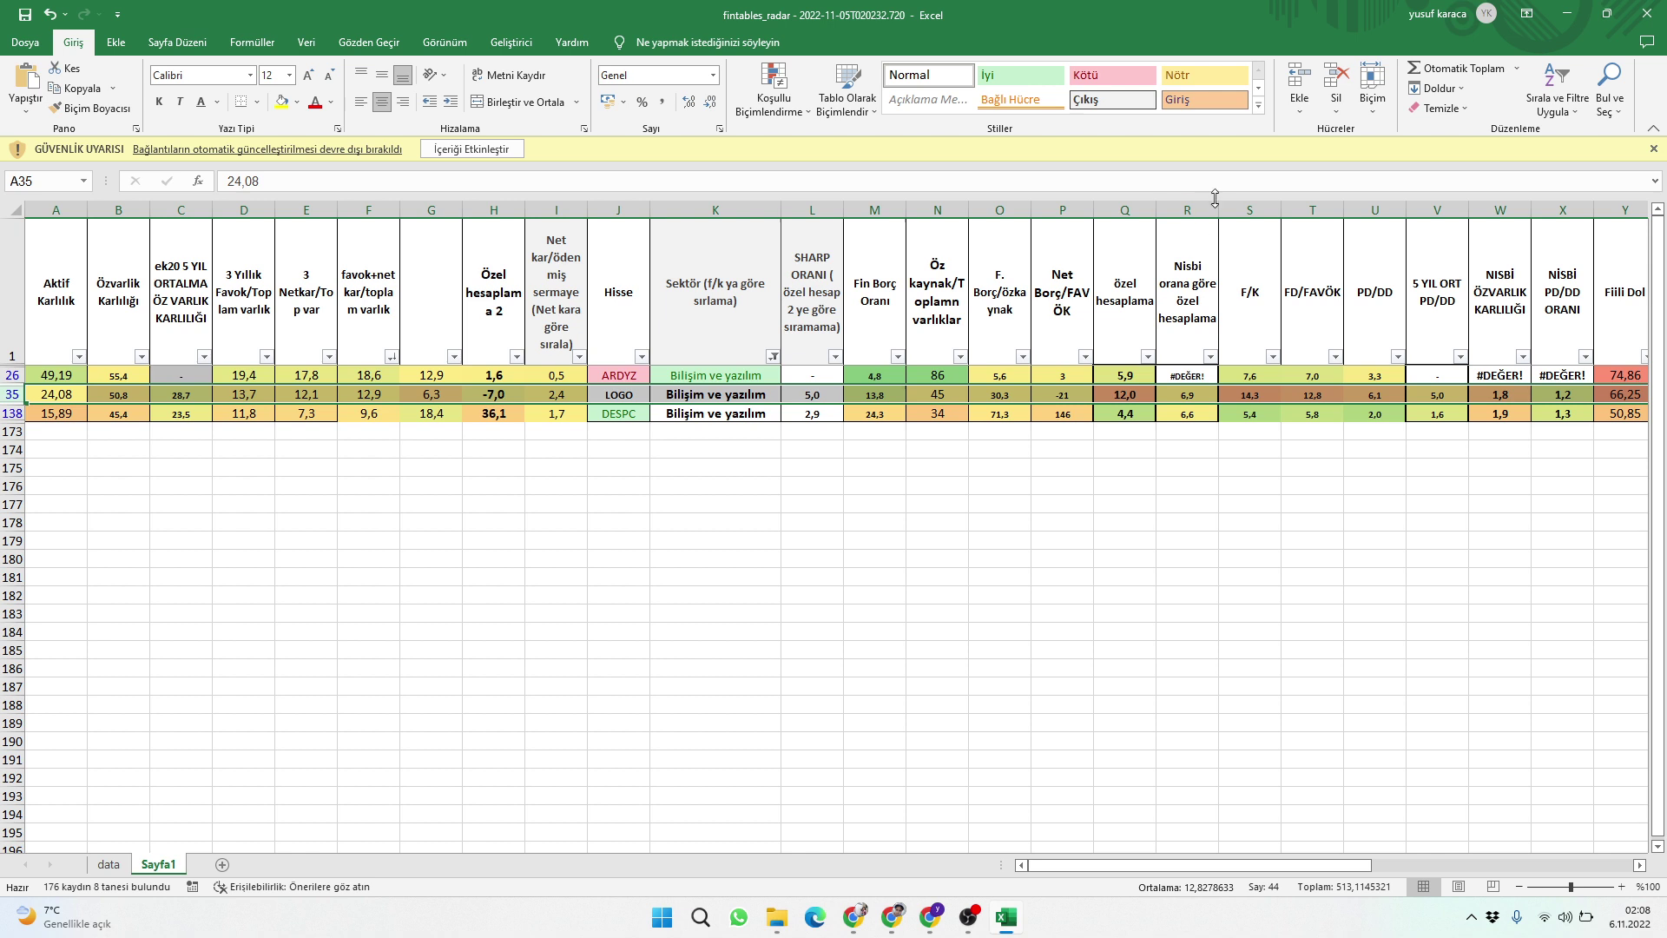
pyautogui.click(1336, 80)
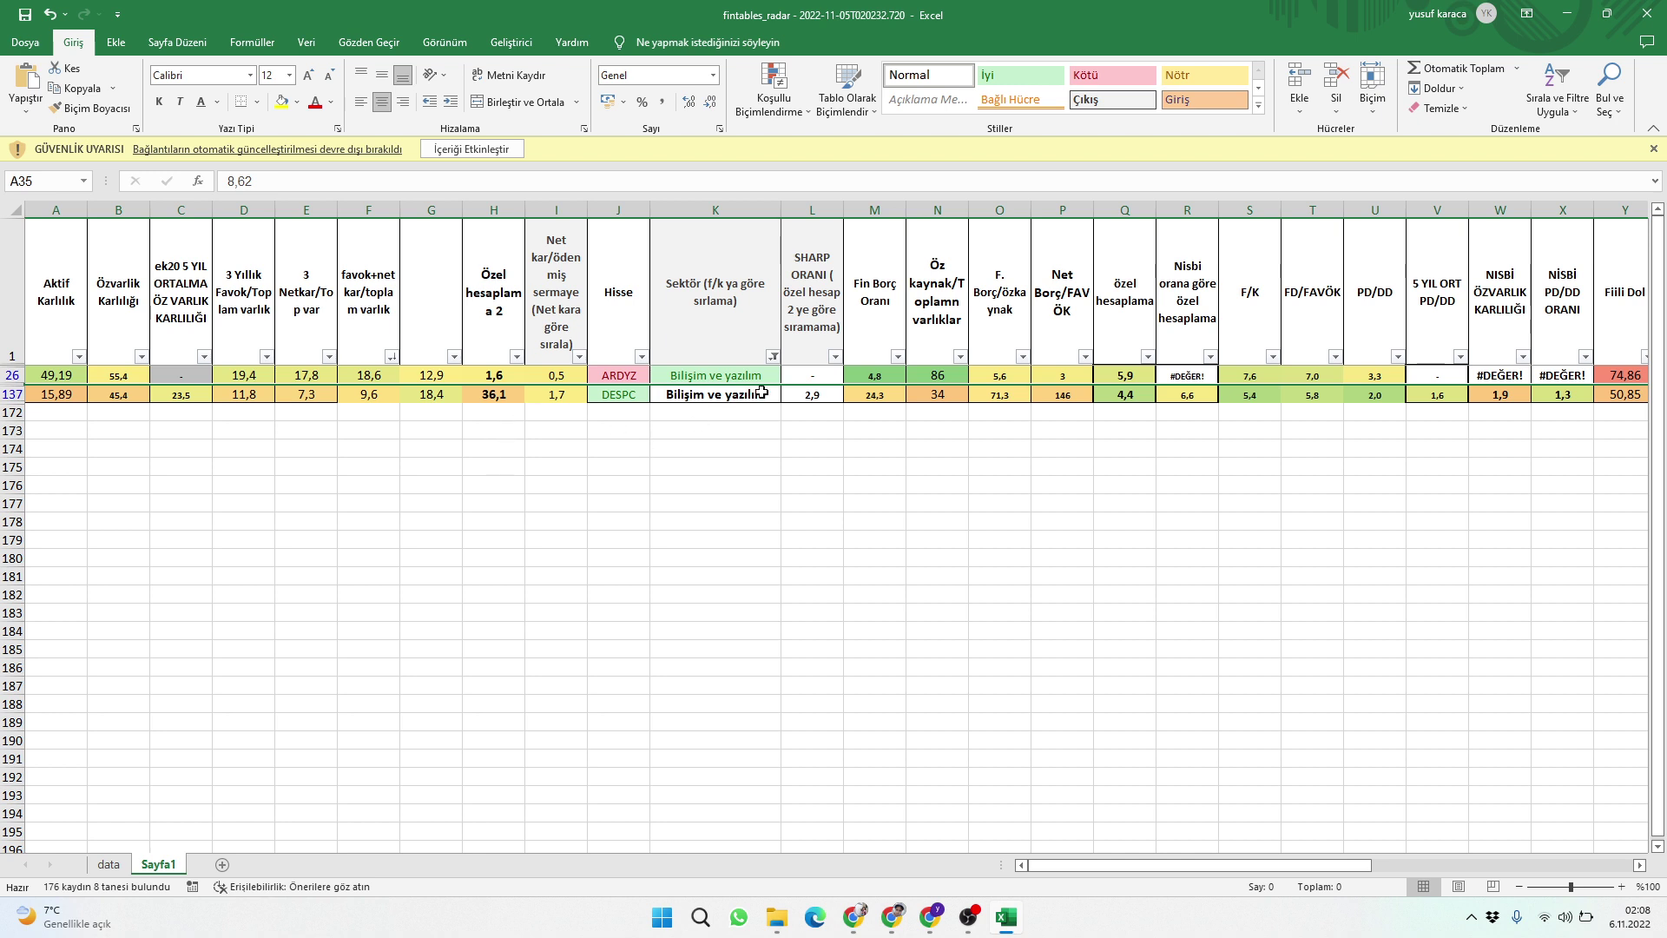
pyautogui.click(772, 357)
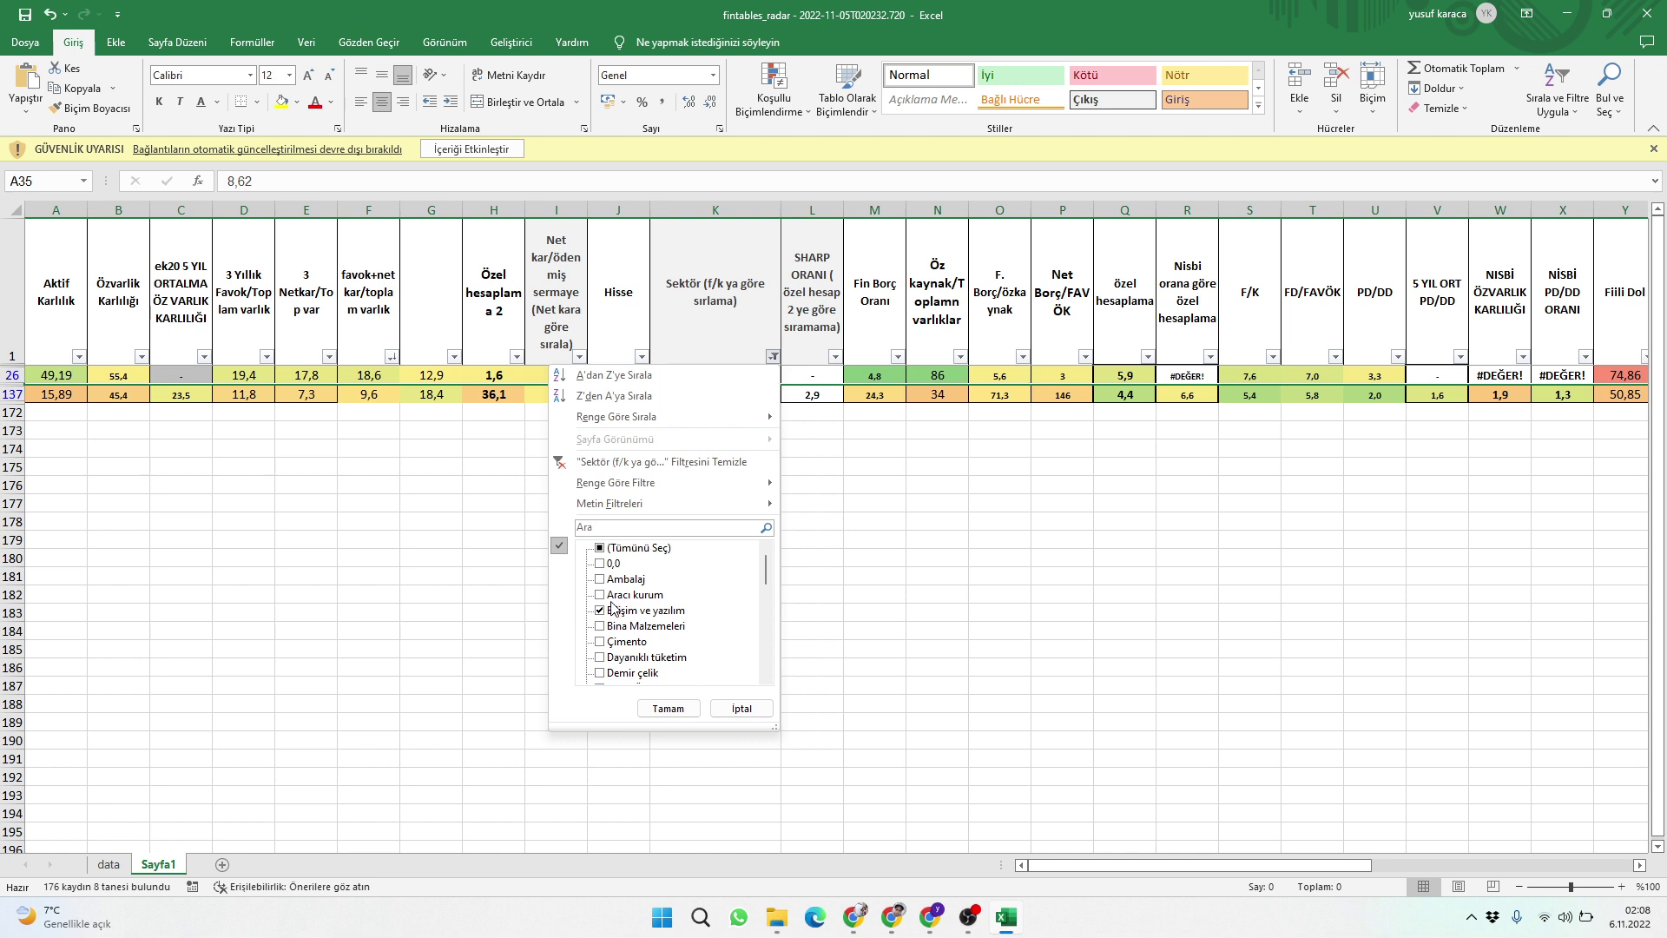
pyautogui.click(741, 708)
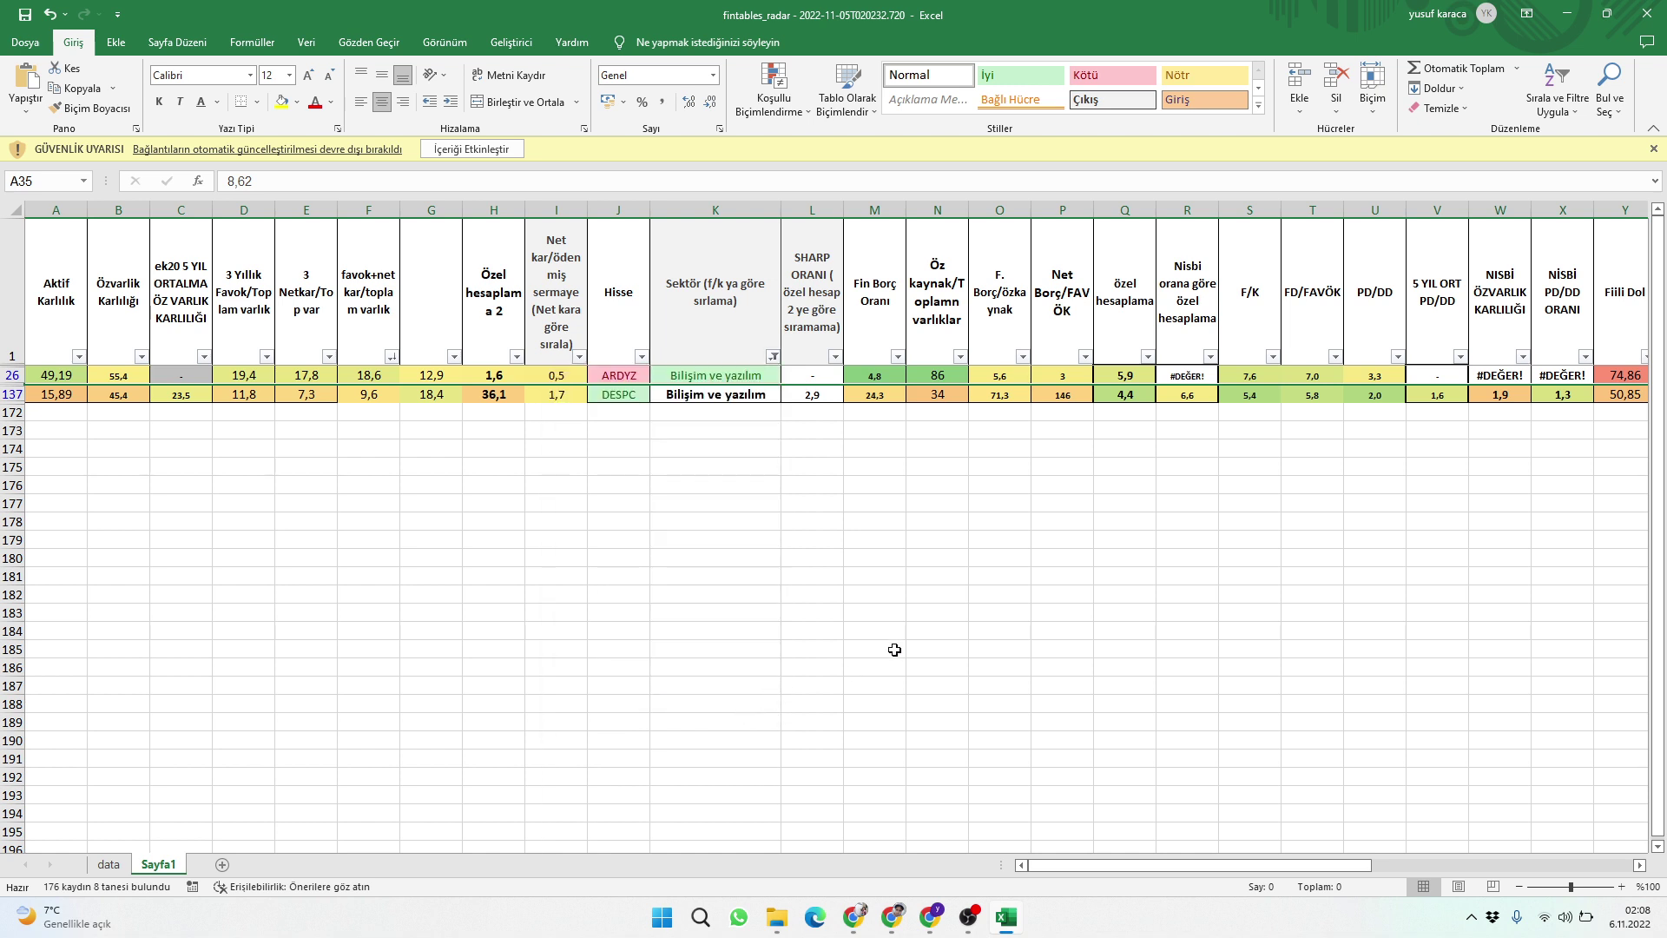